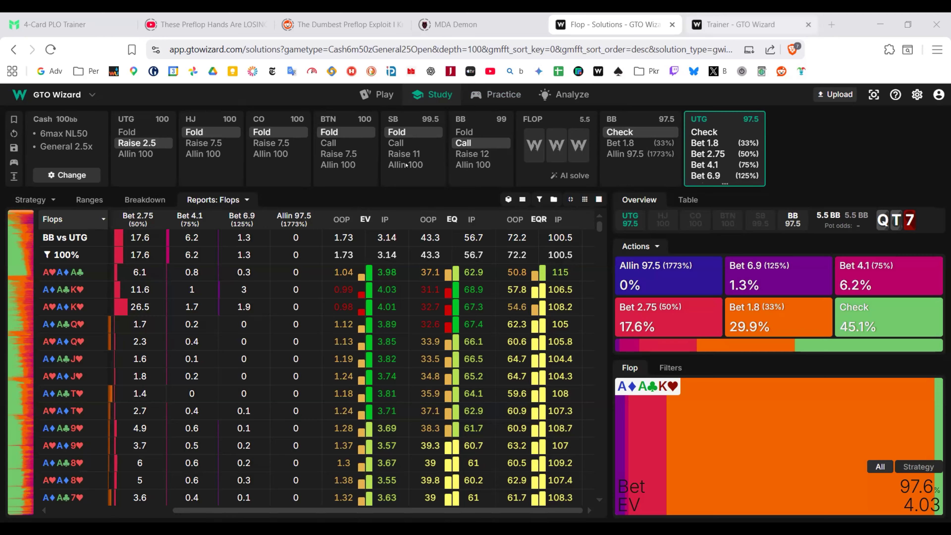
# Step: Open the Study page in a new tab, dismiss the board selection and reset the hand to the preflop start
pyautogui.moveTo(501, 101)
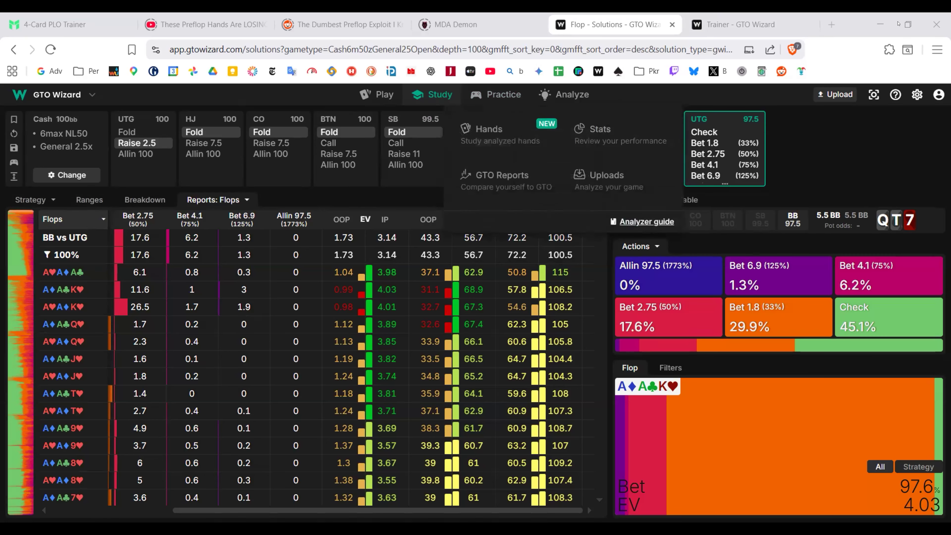
pyautogui.moveTo(432, 96)
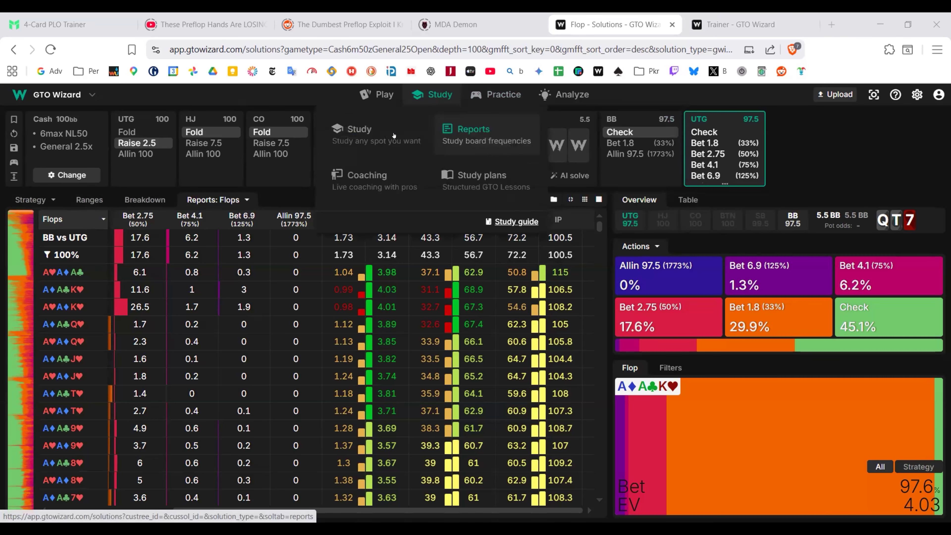
pyautogui.rightClick(376, 137)
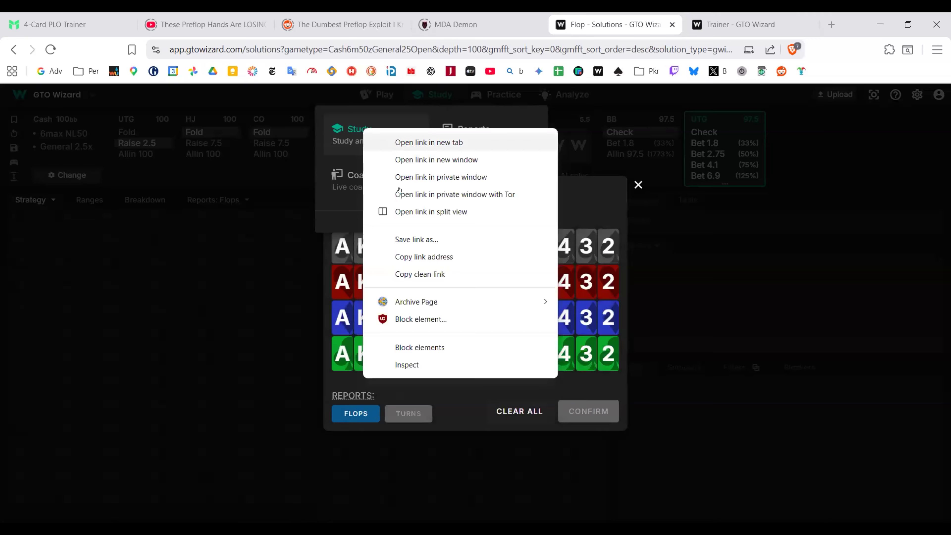
pyautogui.click(403, 143)
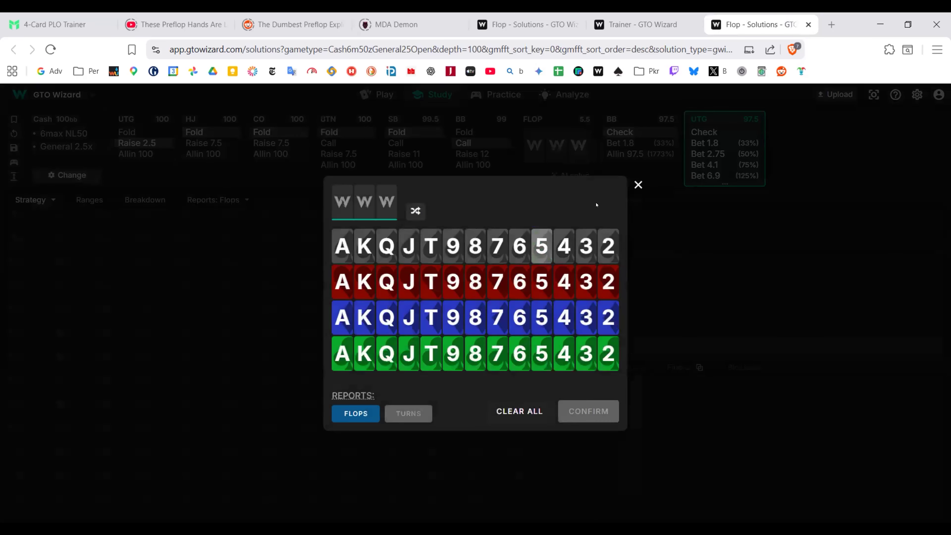
pyautogui.click(636, 185)
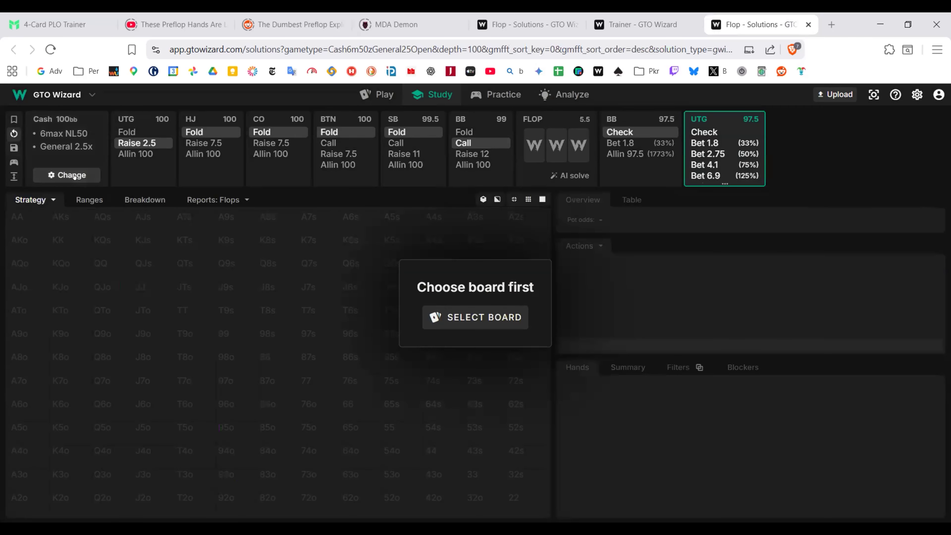
pyautogui.click(13, 133)
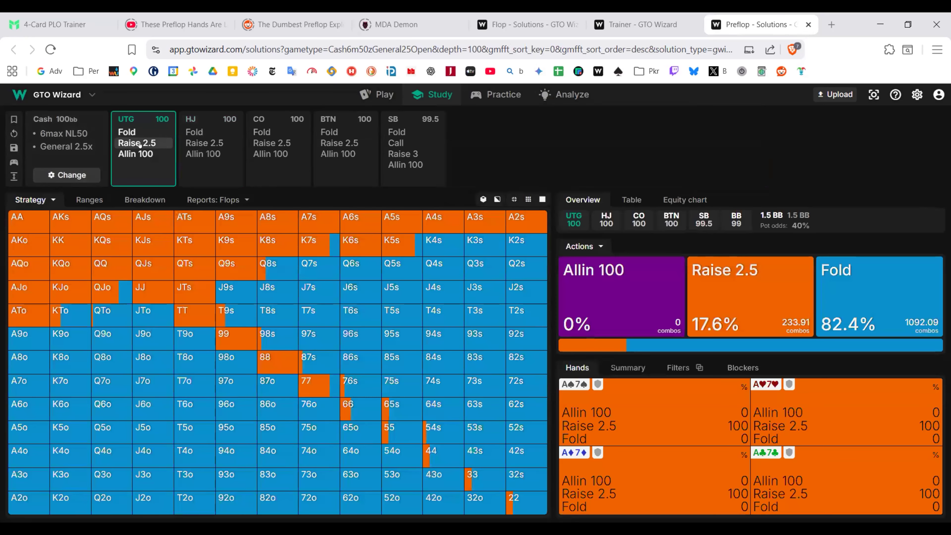
# Step: Set UTG to Raise 2.5, advance to BTN with HJ and CO folding, and check the solutions library
pyautogui.click(139, 143)
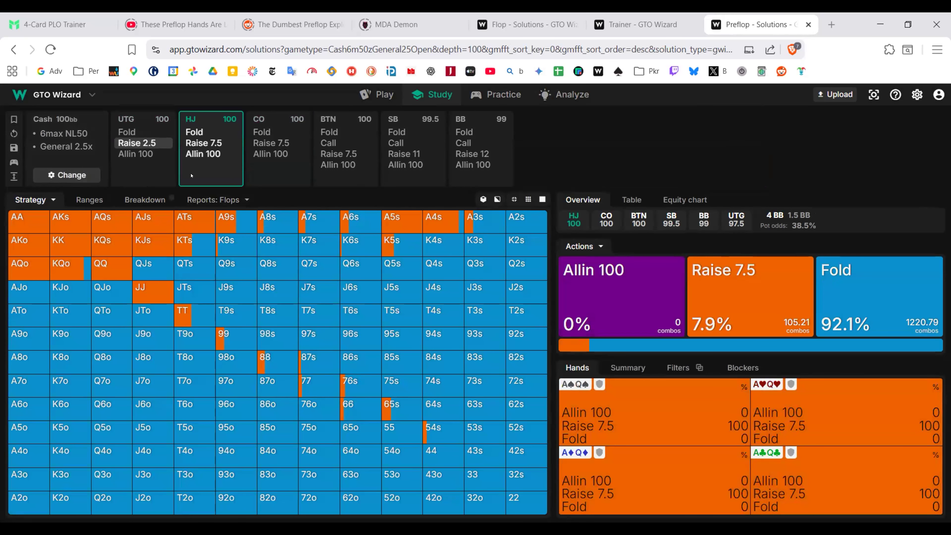
pyautogui.click(295, 176)
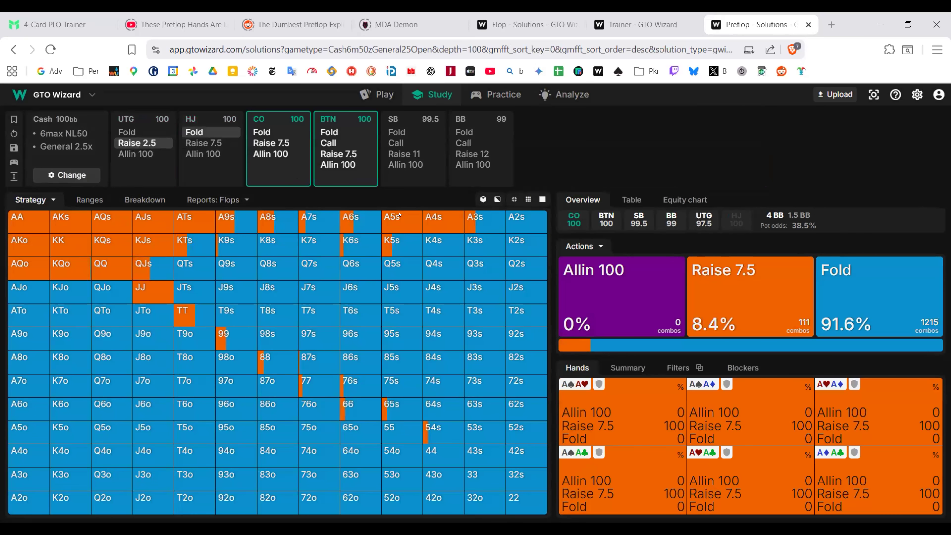
pyautogui.click(67, 175)
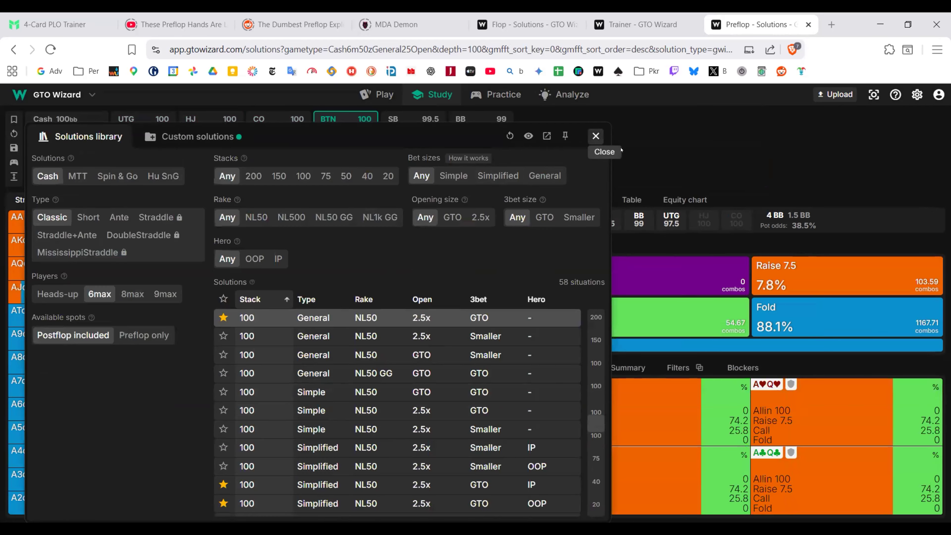
pyautogui.click(595, 136)
# Step: Isolate BTN's calling hands against the UTG raise and examine them alongside UTG's opening range
pyautogui.click(636, 319)
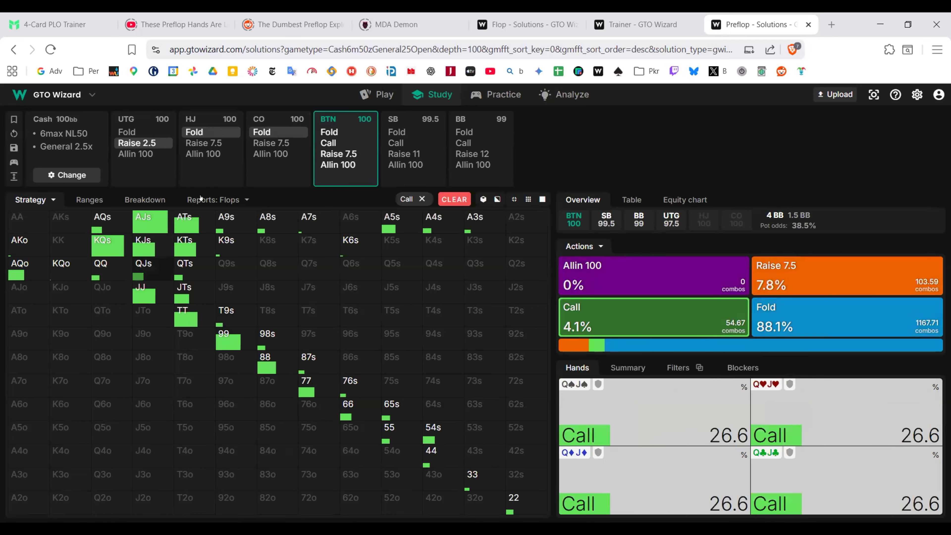
pyautogui.click(138, 176)
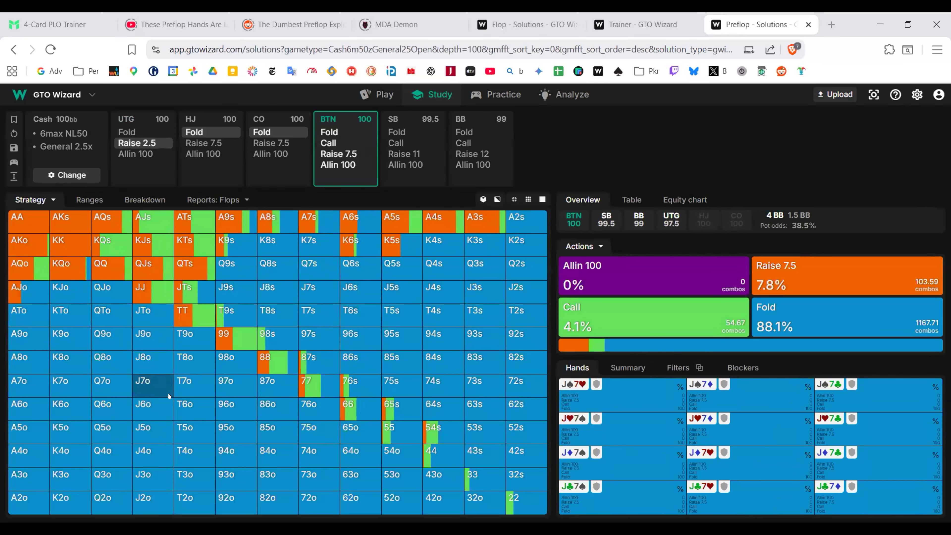
pyautogui.click(259, 406)
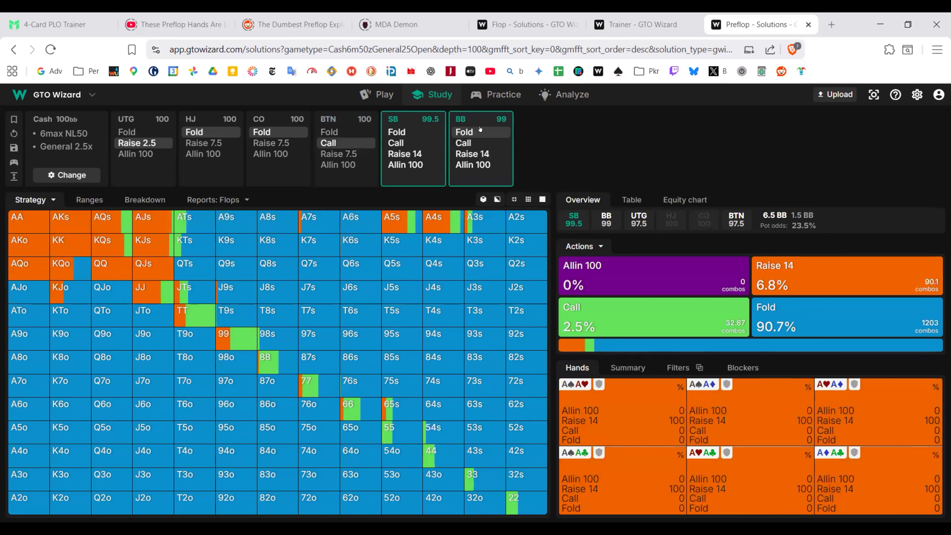
# Step: Advance to the flop with BTN calling and SB and BB folding, leaving the board unselected
pyautogui.click(533, 150)
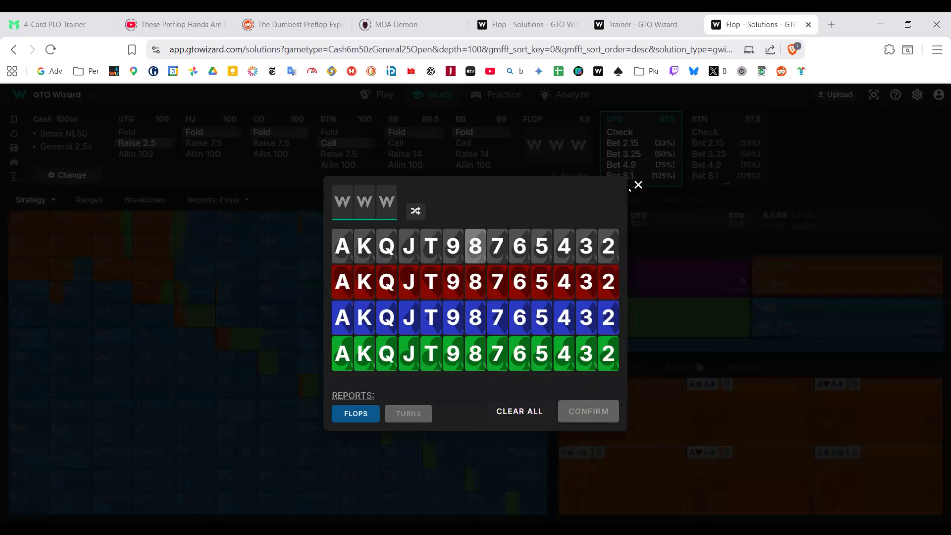
pyautogui.click(638, 184)
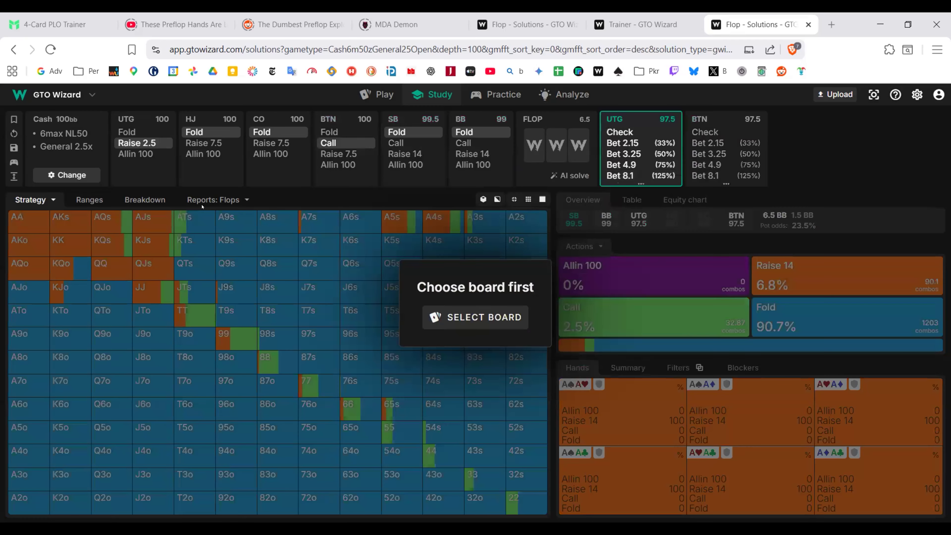
# Step: Open the flop reports for the UTG versus BTN spot and look through the list of accessible reports
pyautogui.click(200, 201)
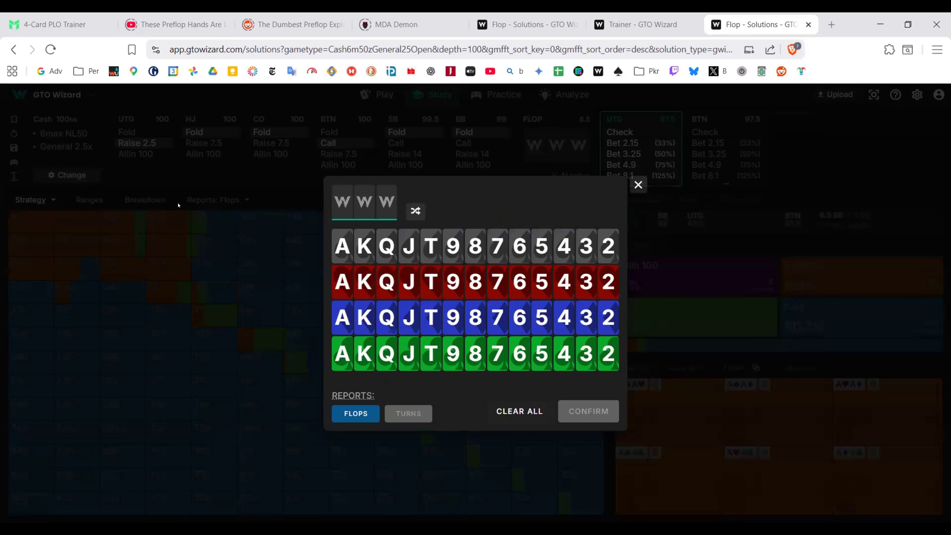
pyautogui.rightClick(644, 182)
pyautogui.click(638, 185)
pyautogui.click(638, 185)
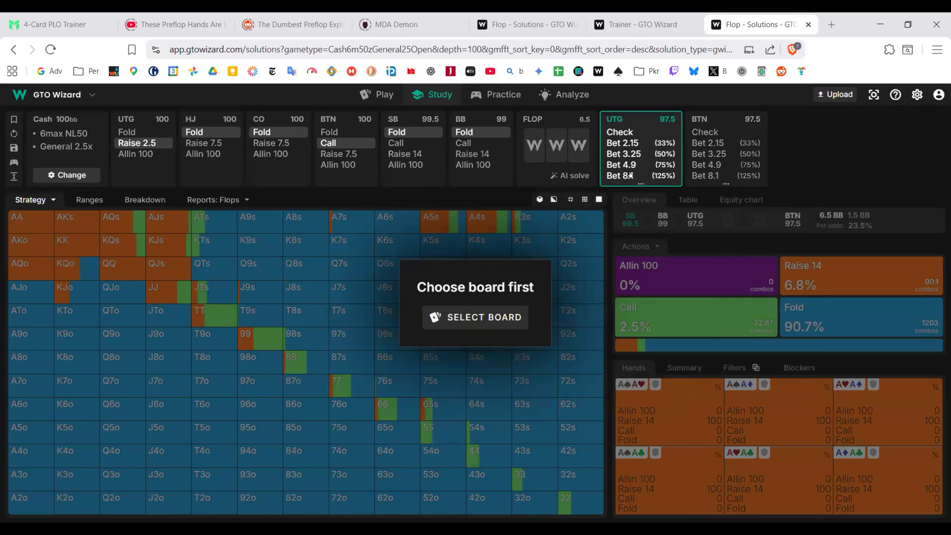
pyautogui.click(214, 199)
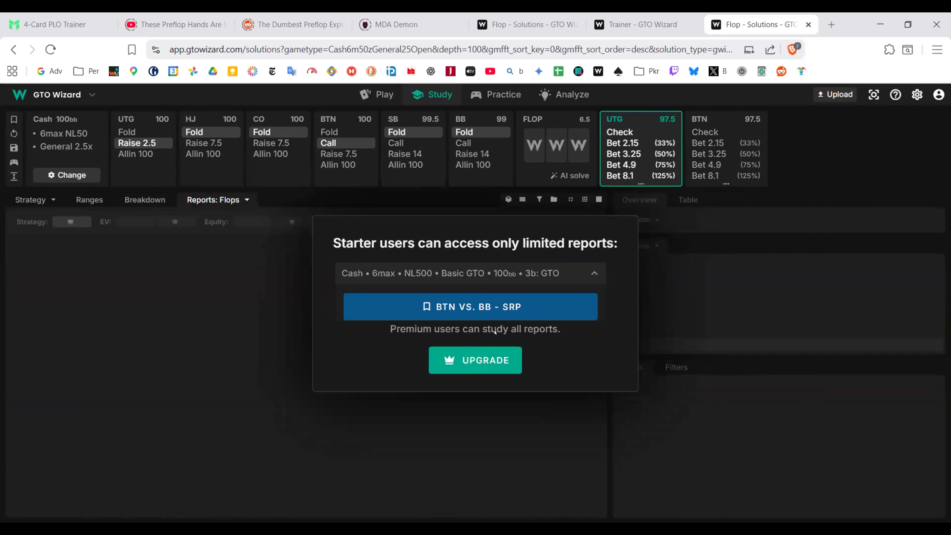
pyautogui.click(592, 273)
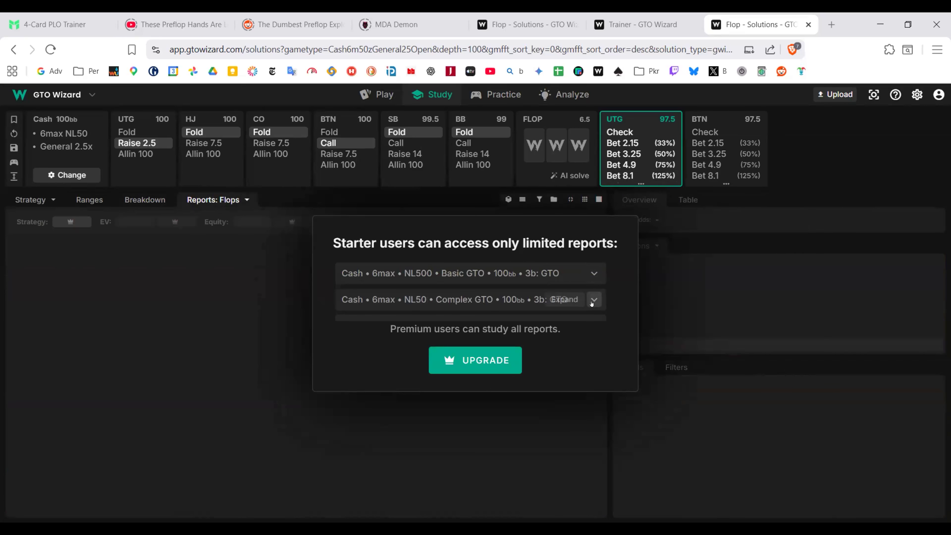
pyautogui.scroll(-1, 541, 279)
pyautogui.scroll(-4, 541, 280)
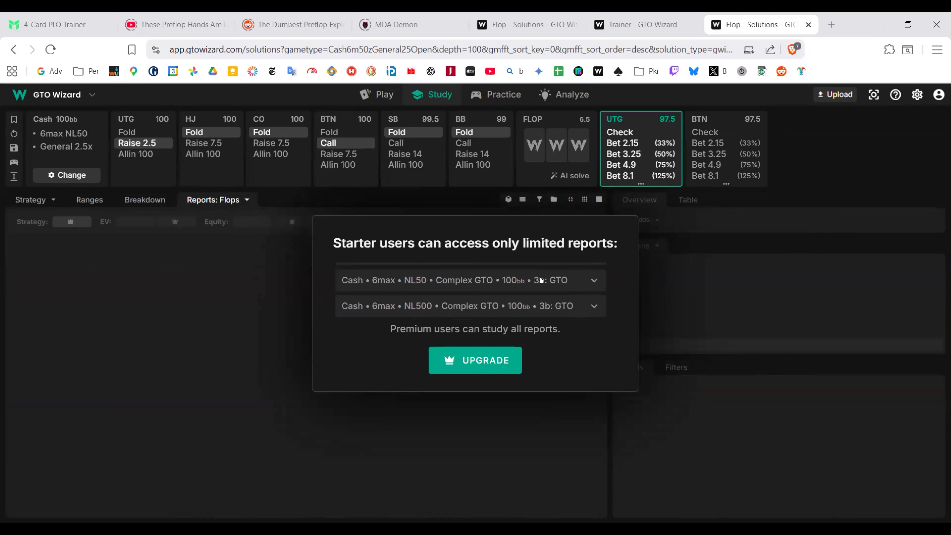
pyautogui.scroll(-1, 541, 280)
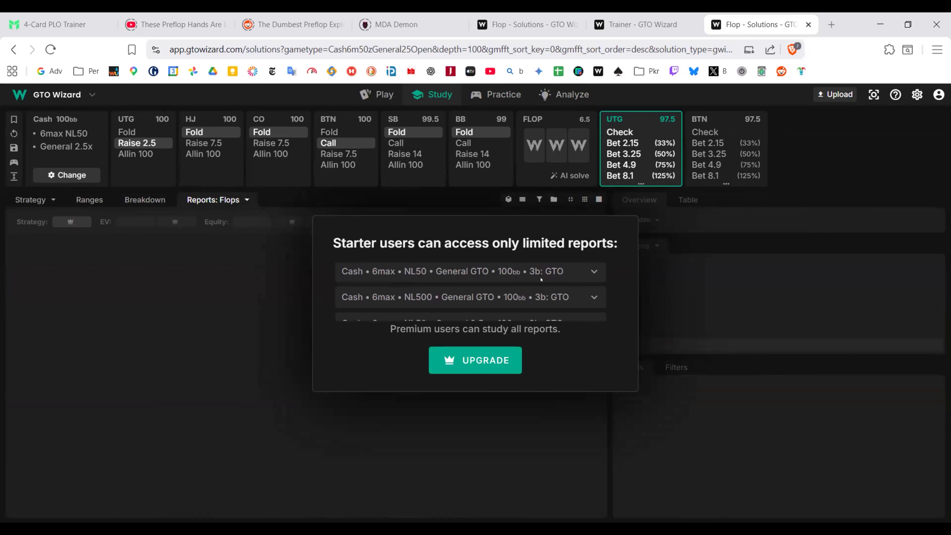
pyautogui.scroll(-8, 541, 280)
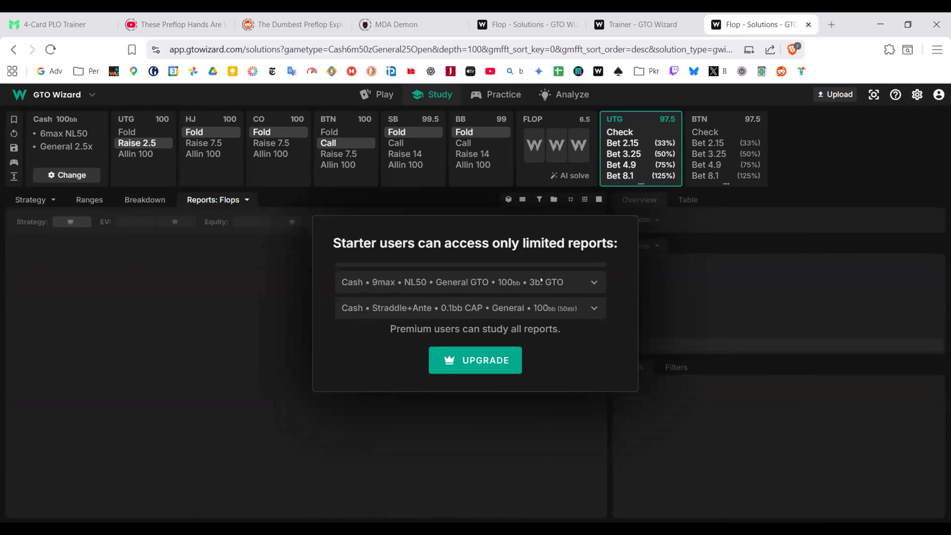
pyautogui.scroll(-6, 541, 279)
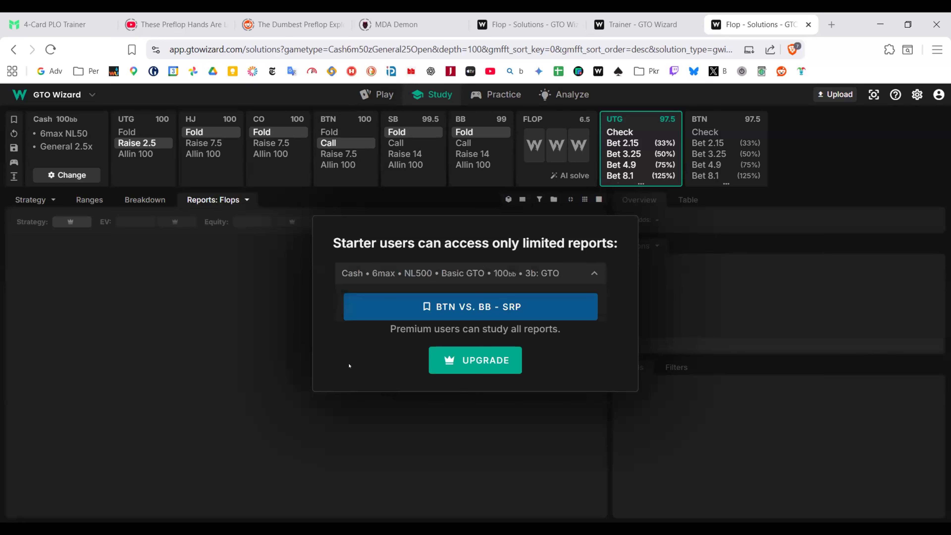
# Step: Return to the strategy view and set the flop to 9♠ 8♥ 6♦
pyautogui.click(27, 204)
pyautogui.click(464, 317)
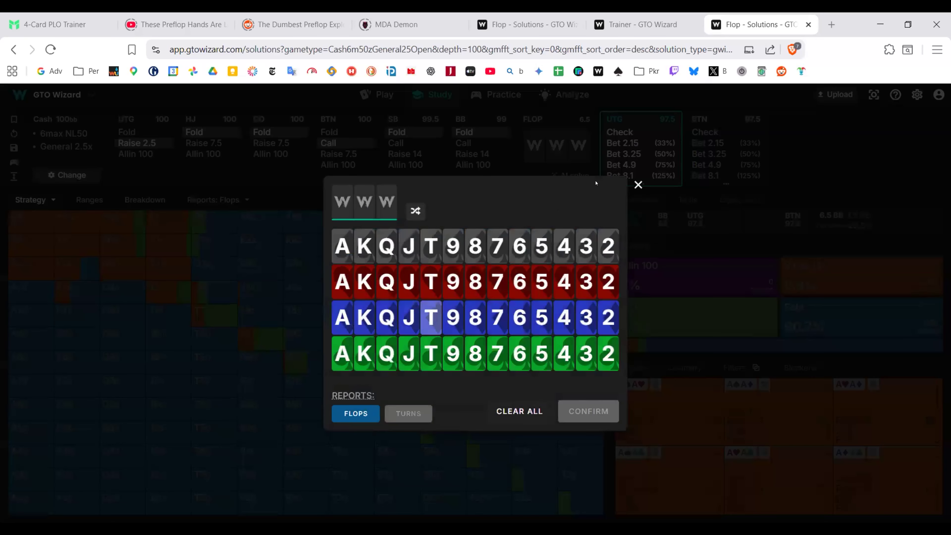
pyautogui.click(638, 184)
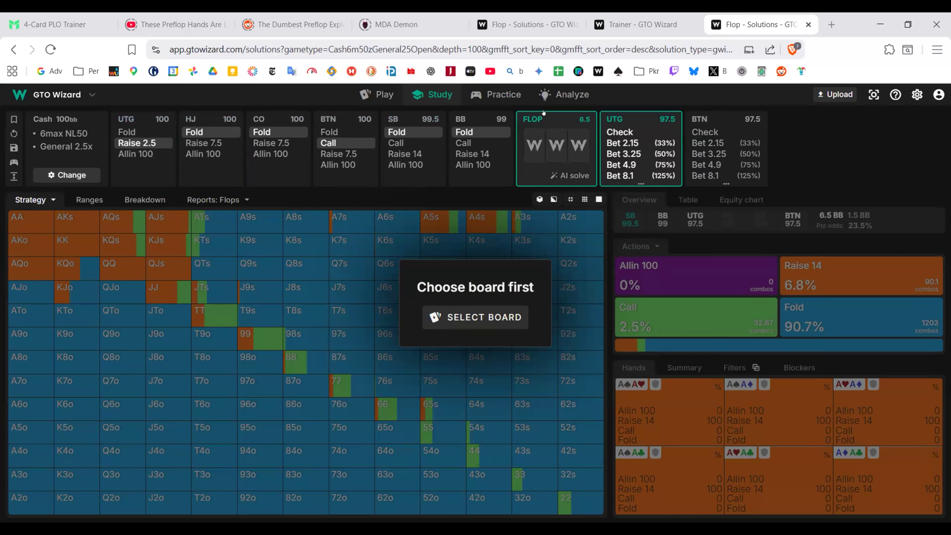
pyautogui.click(474, 317)
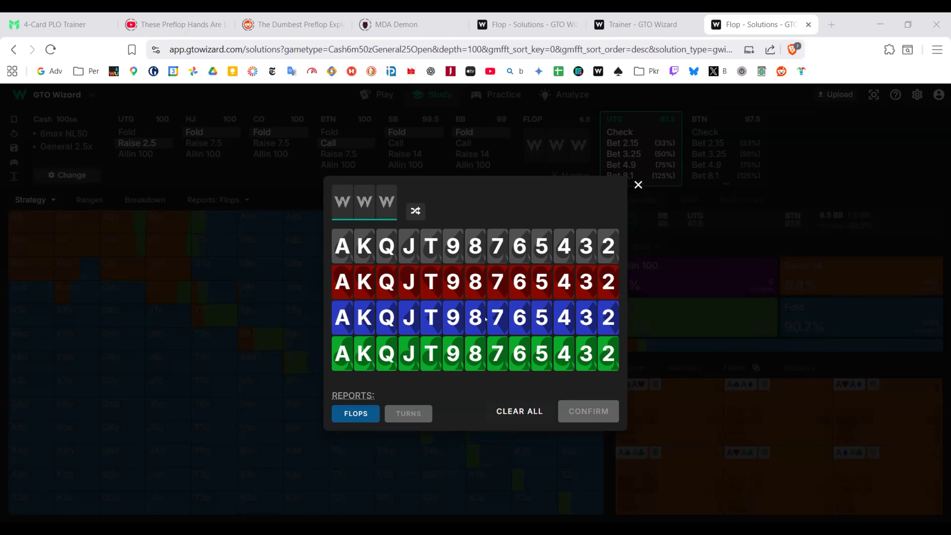
pyautogui.click(464, 256)
pyautogui.click(474, 281)
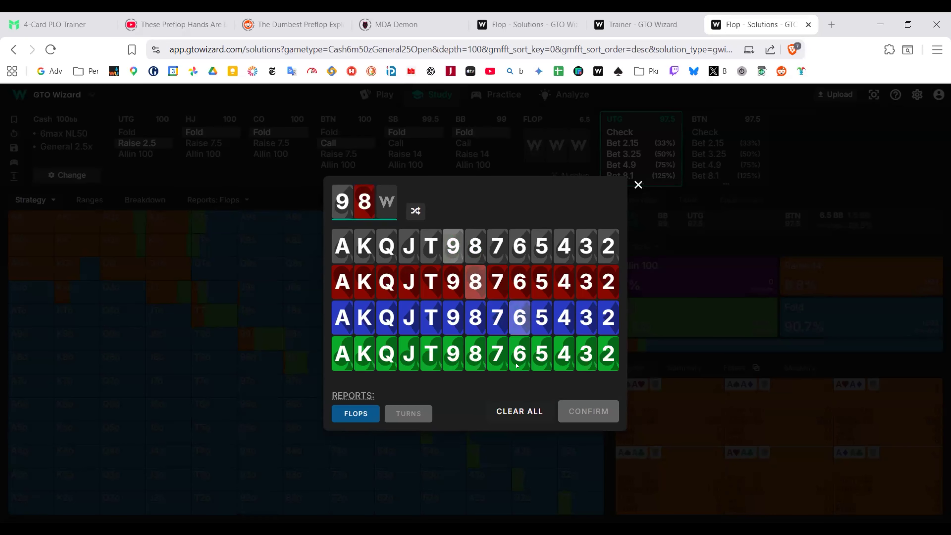
pyautogui.click(518, 318)
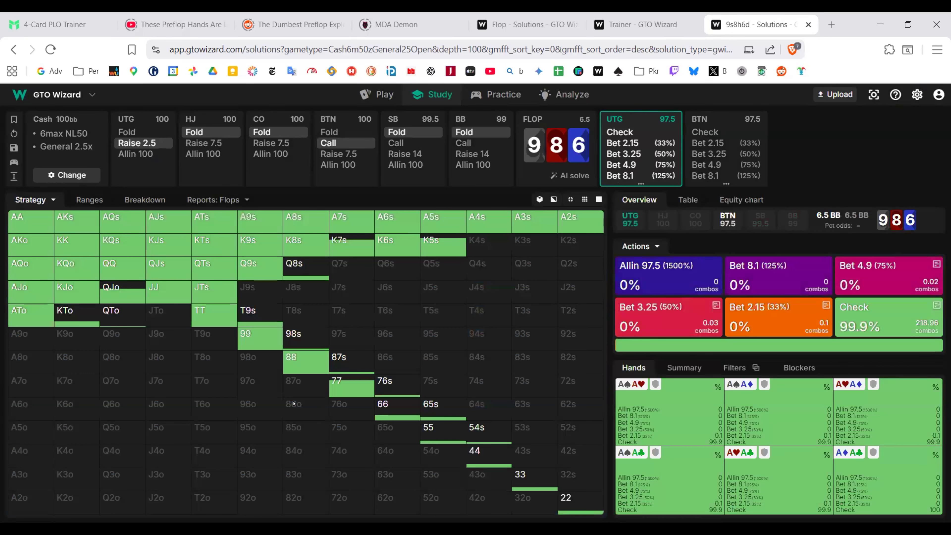
# Step: Examine UTG's flop strategy, revisit UTG's preflop range and BTN's isolated calling range, and return to the flop decision
pyautogui.click(407, 374)
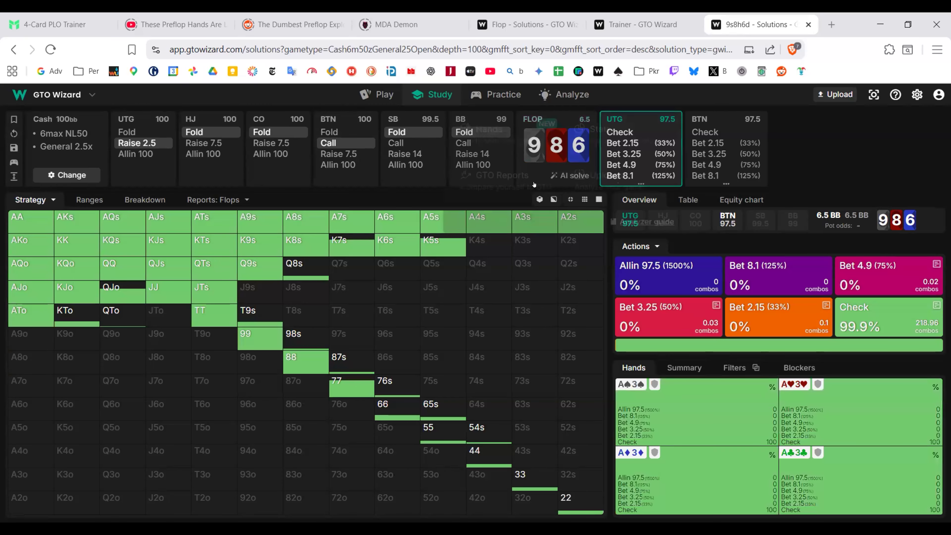
pyautogui.moveTo(572, 94)
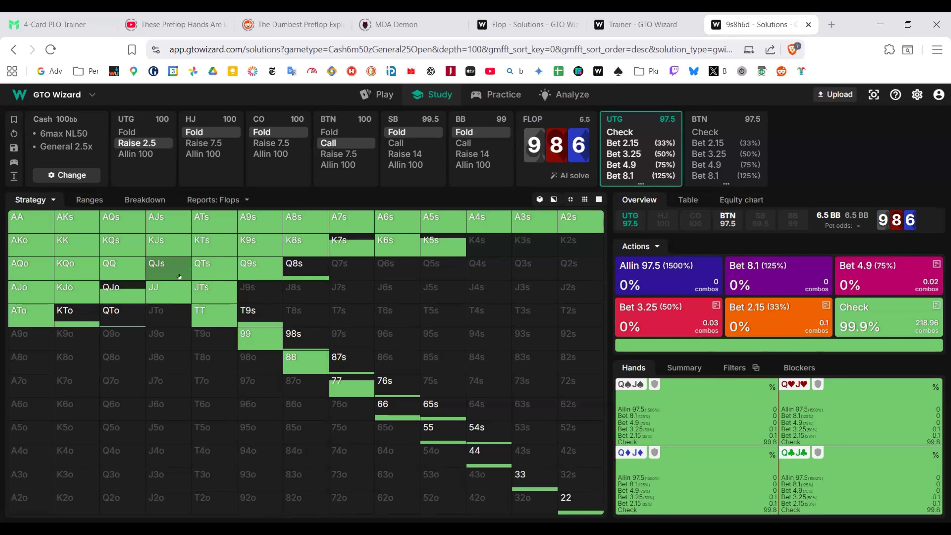
pyautogui.click(140, 175)
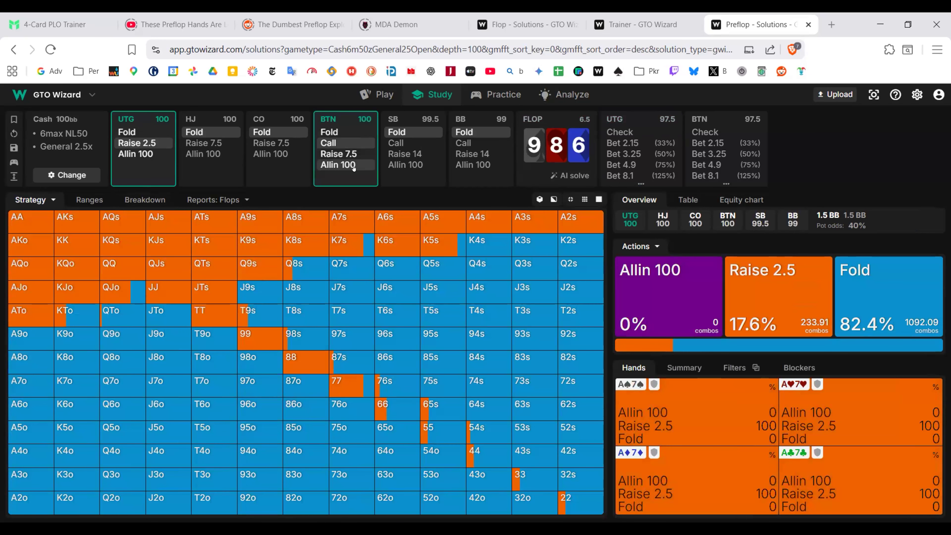
pyautogui.click(338, 178)
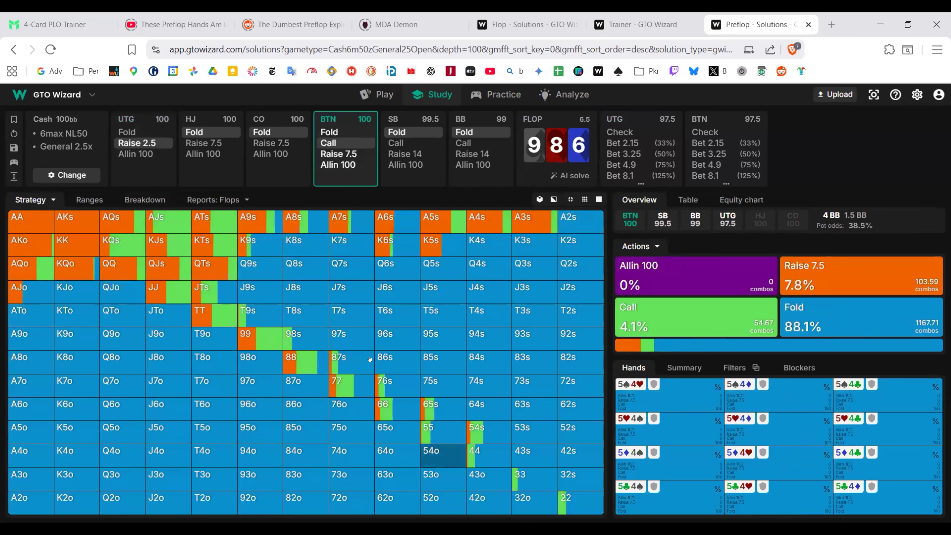
pyautogui.click(703, 333)
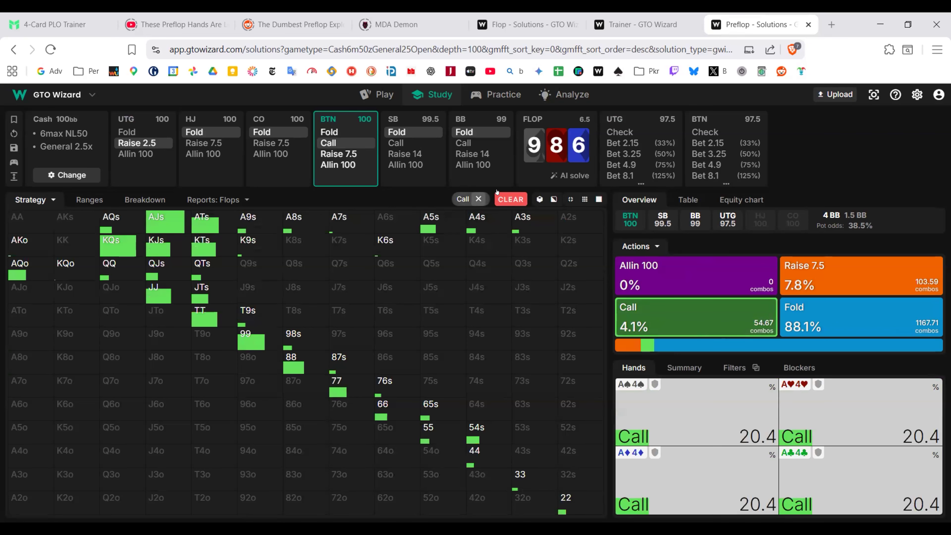
pyautogui.click(505, 198)
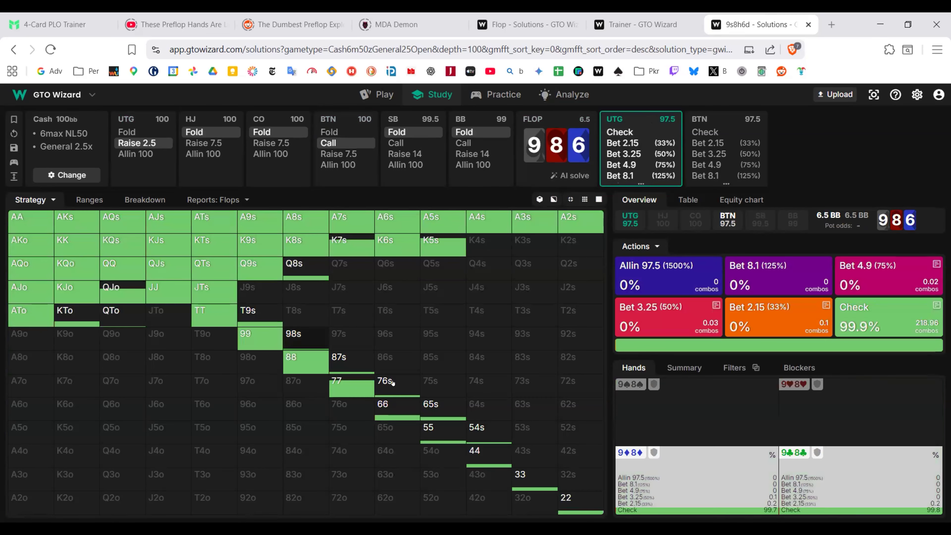
# Step: Compare the UTG and BTN ranges and their equity chart on the 9♠ 8♥ 6♦ flop
pyautogui.click(90, 200)
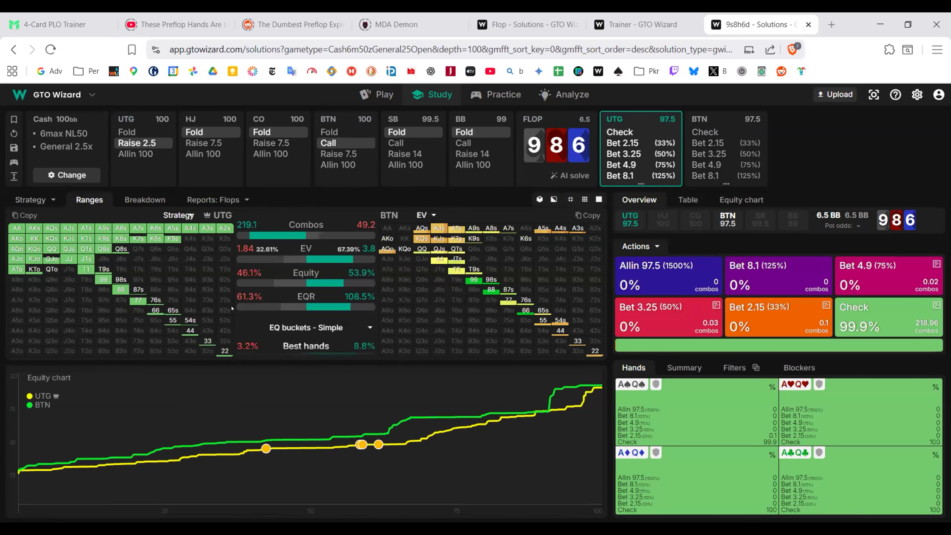
pyautogui.moveTo(376, 269)
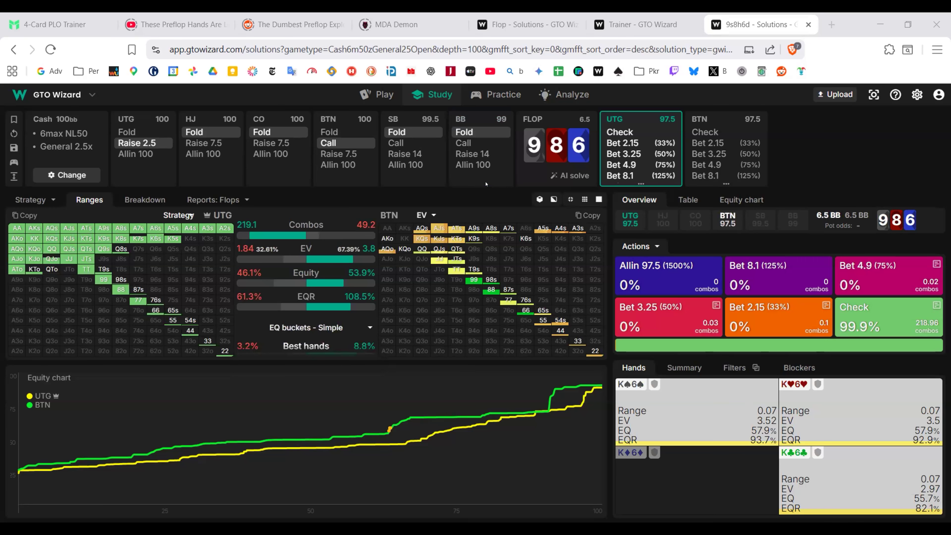
# Step: Change the flop to A♠ K♥ 3♣ and examine UTG's strategy on that board
pyautogui.click(556, 148)
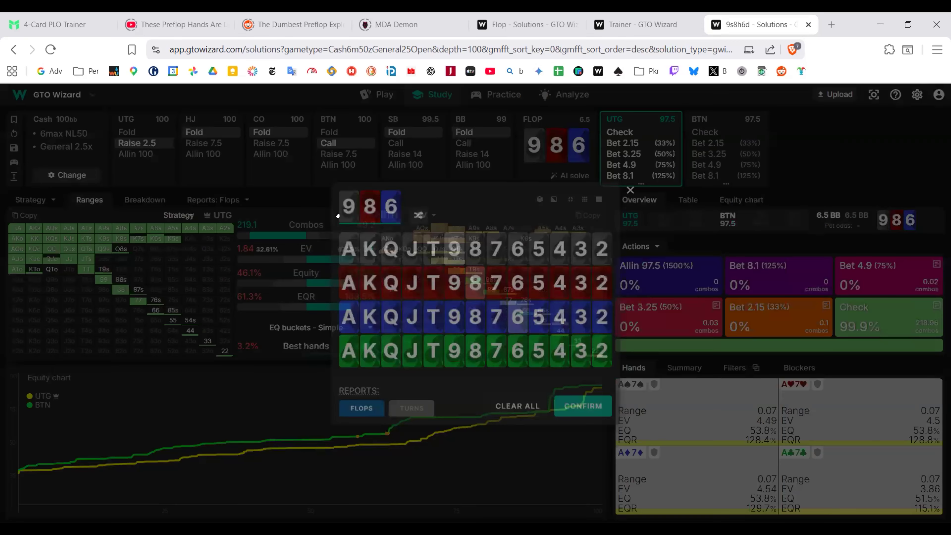
pyautogui.click(520, 411)
pyautogui.click(342, 246)
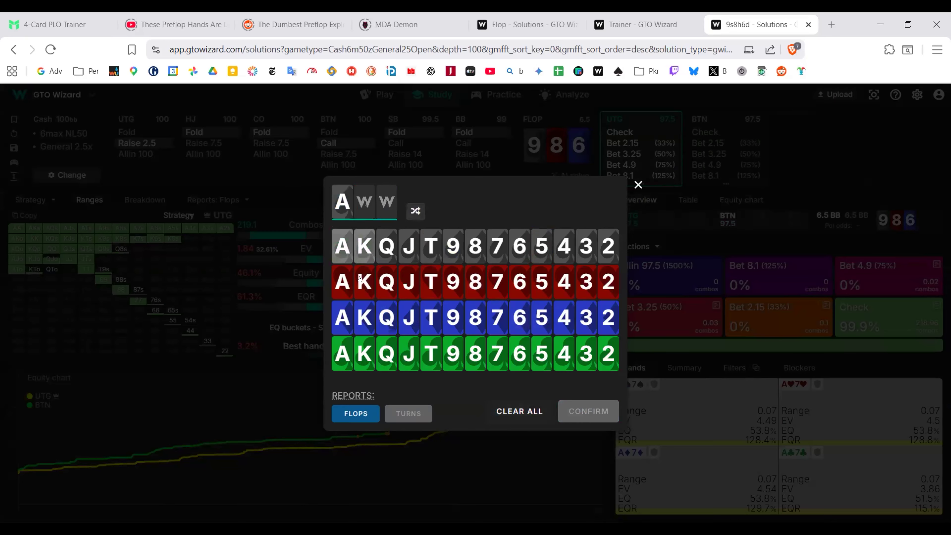
pyautogui.click(364, 281)
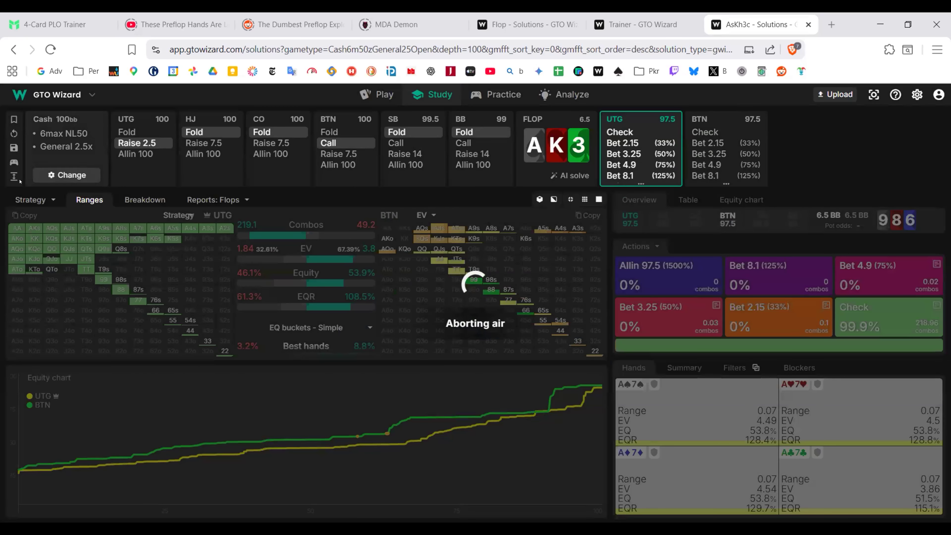
pyautogui.click(25, 200)
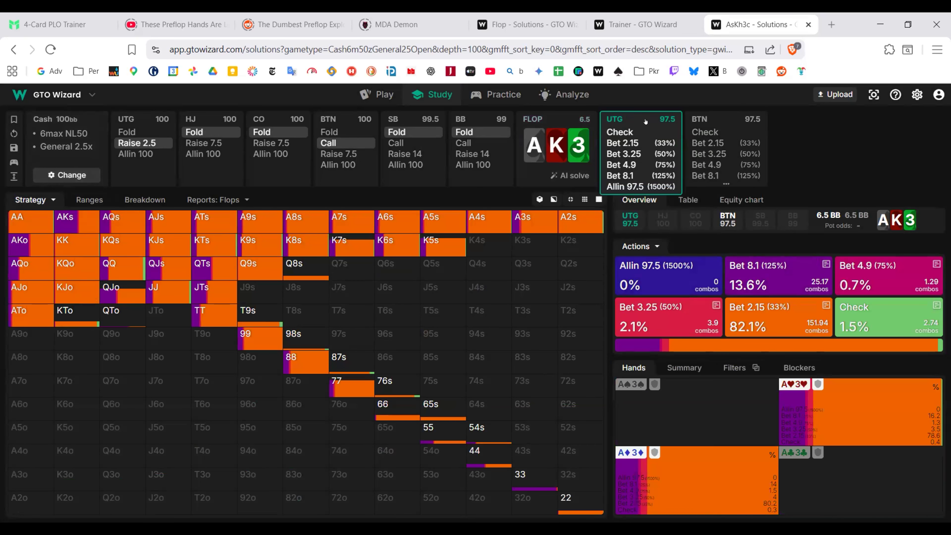
pyautogui.click(557, 145)
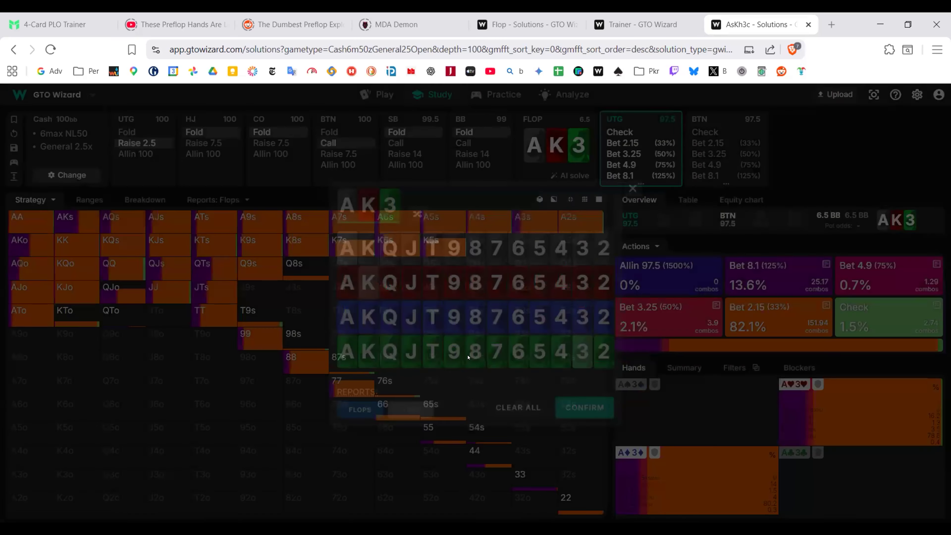
pyautogui.click(638, 185)
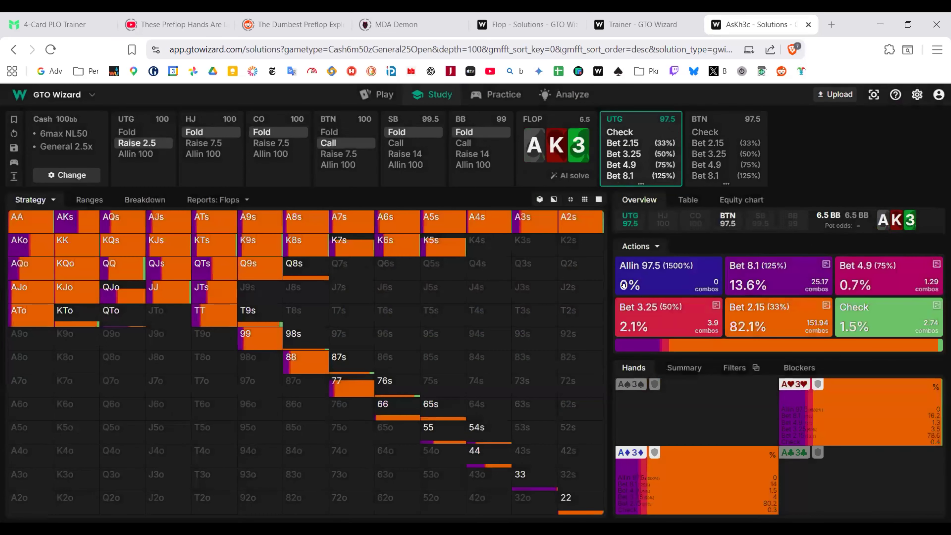
pyautogui.click(463, 413)
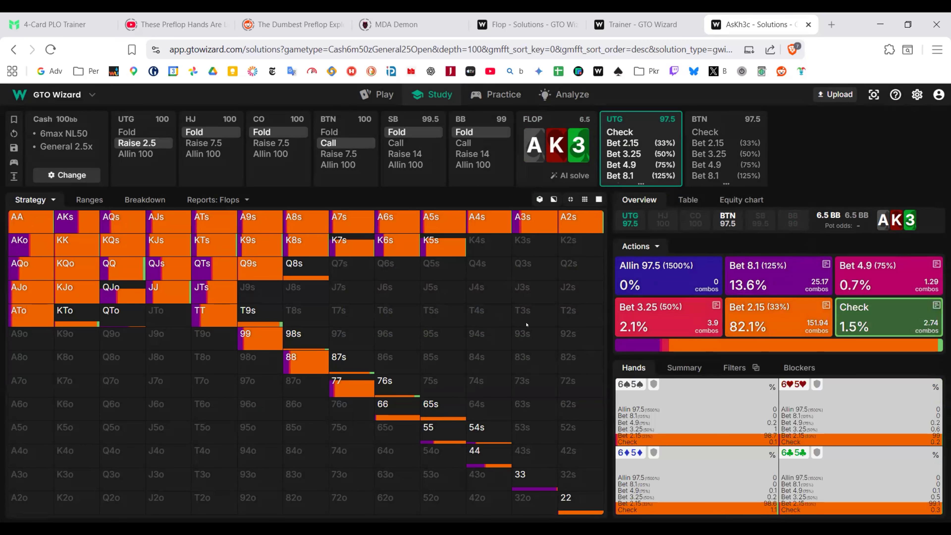
# Step: Clear the board and set the flop back to 9♠ 8♥ 6♦
pyautogui.click(556, 146)
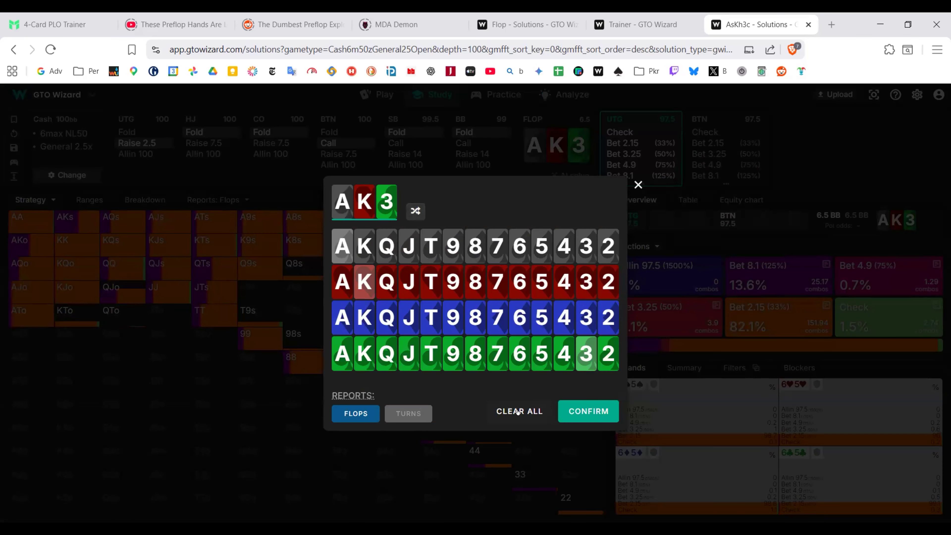
pyautogui.click(517, 411)
pyautogui.click(452, 245)
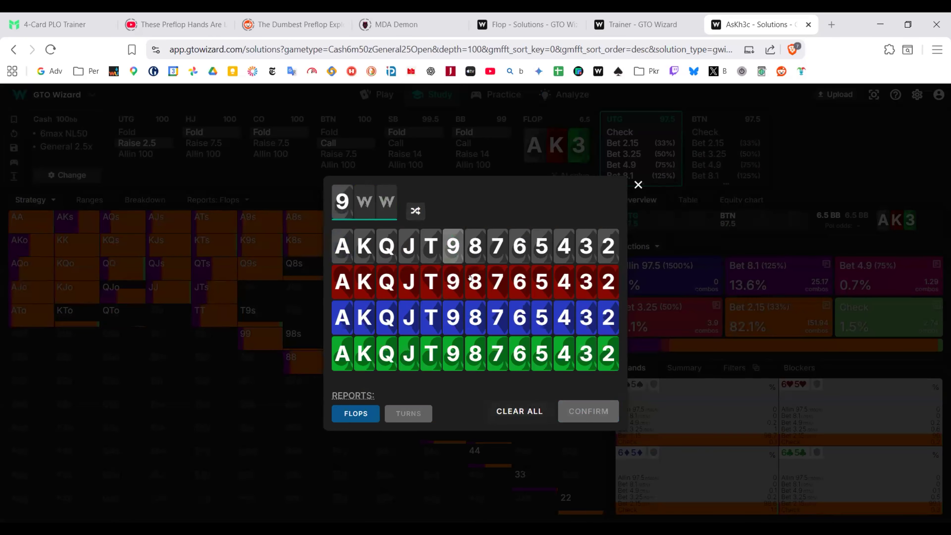
pyautogui.click(475, 282)
pyautogui.click(520, 317)
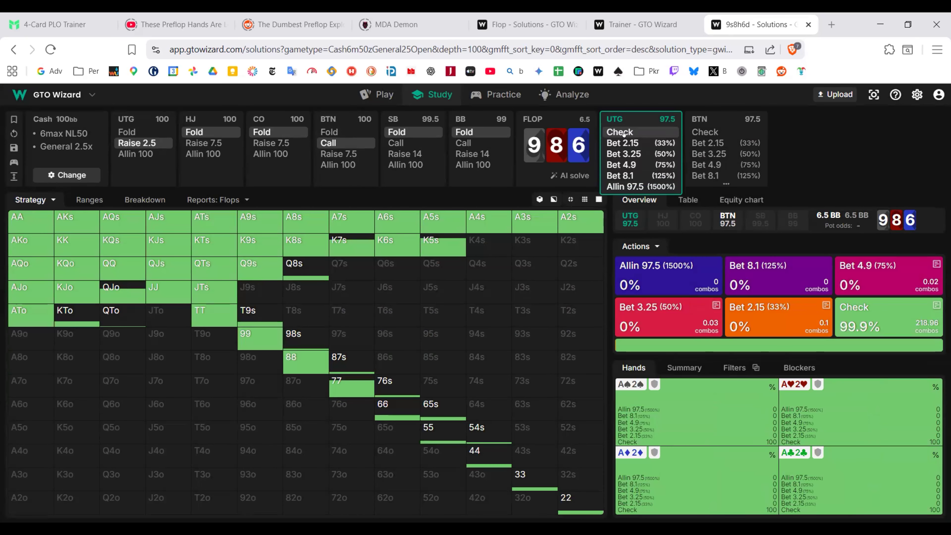
# Step: Have UTG check and BTN bet 2.15 (33%), and review UTG's response in the hand category breakdown
pyautogui.click(623, 133)
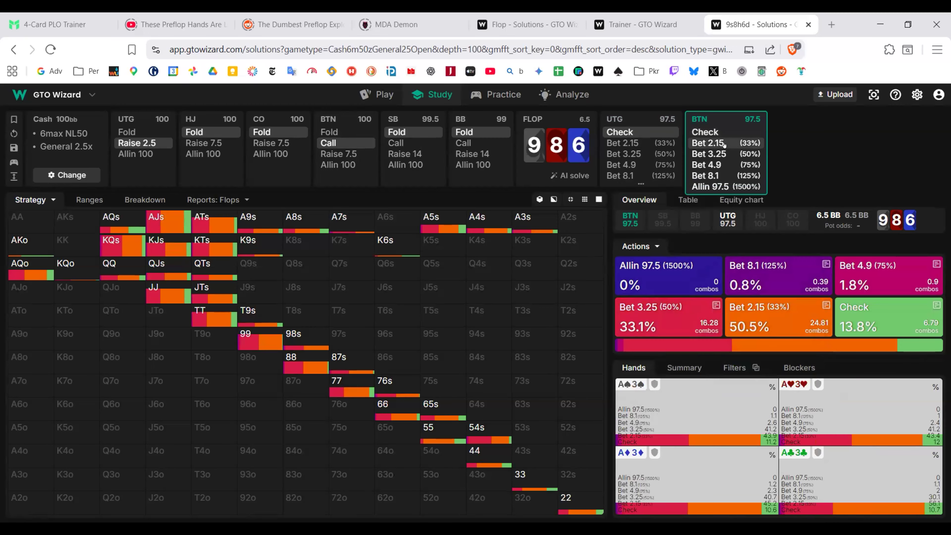
pyautogui.click(705, 142)
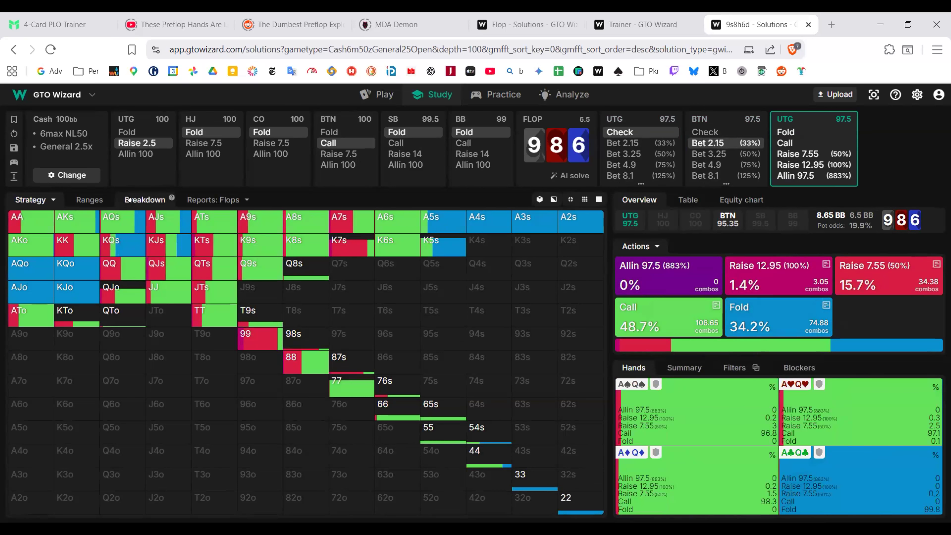
pyautogui.click(145, 200)
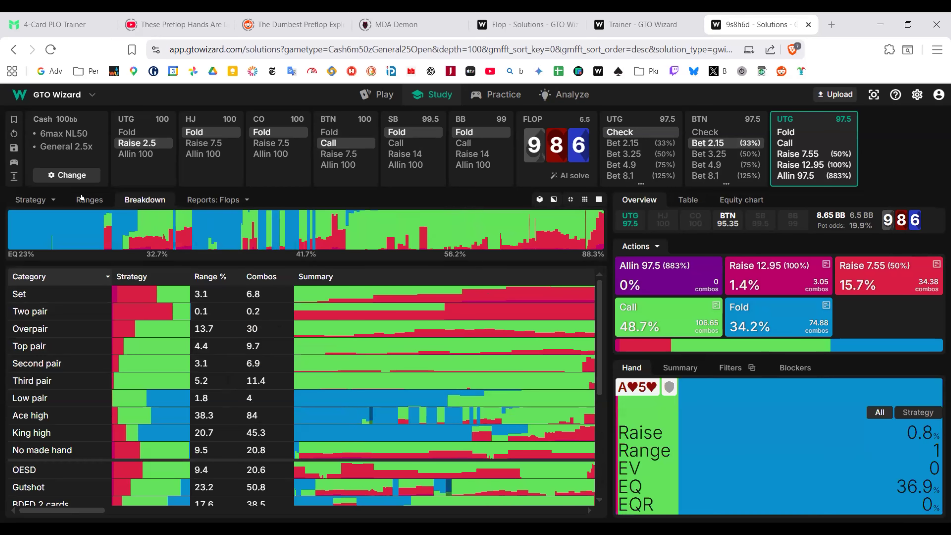
pyautogui.click(26, 199)
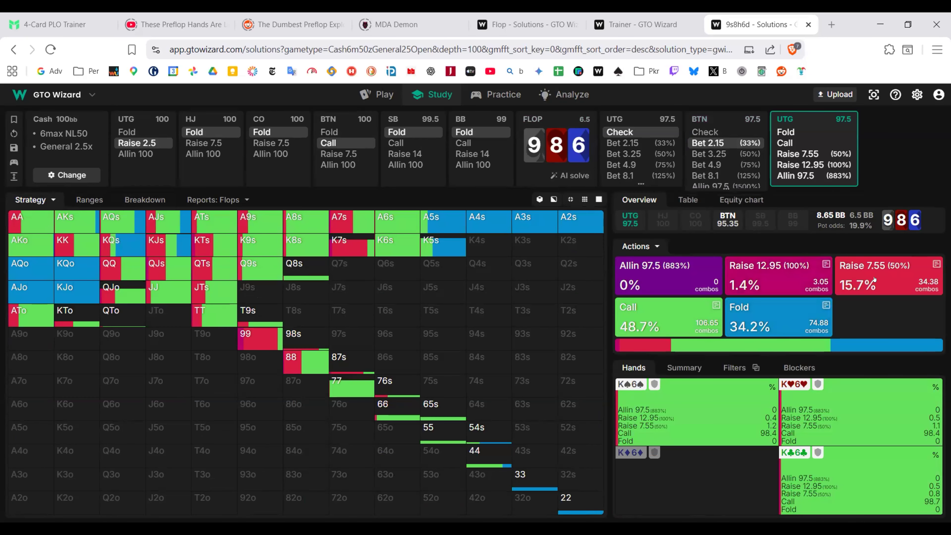
# Step: Compare UTG's responses to BTN flop bets of 4.9 (75%) and 3.25 (50%), checking the category breakdown for the 3.25 bet
pyautogui.click(731, 119)
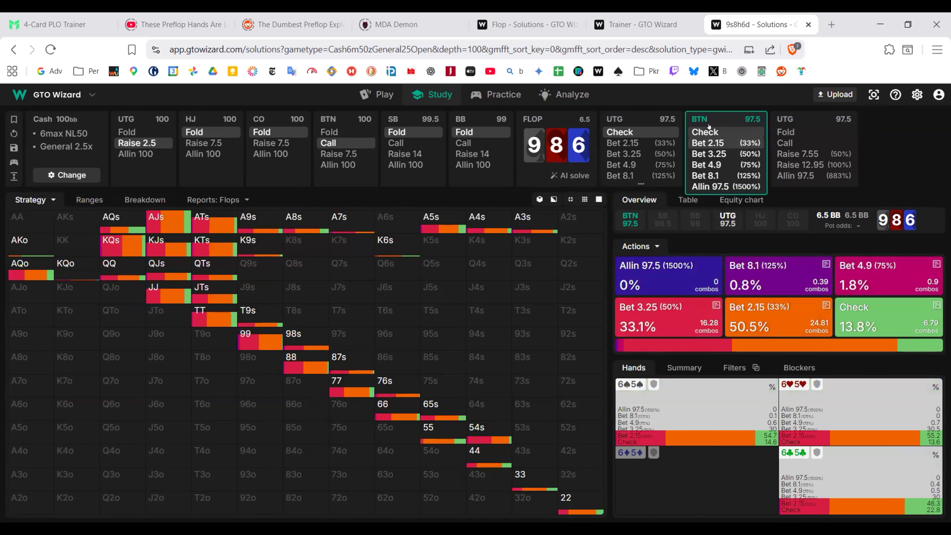
pyautogui.click(727, 166)
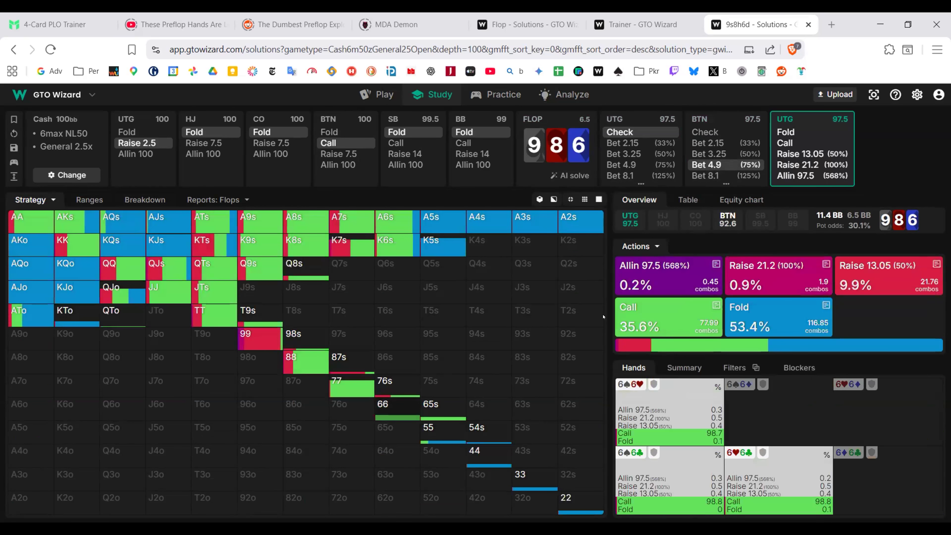
pyautogui.click(731, 152)
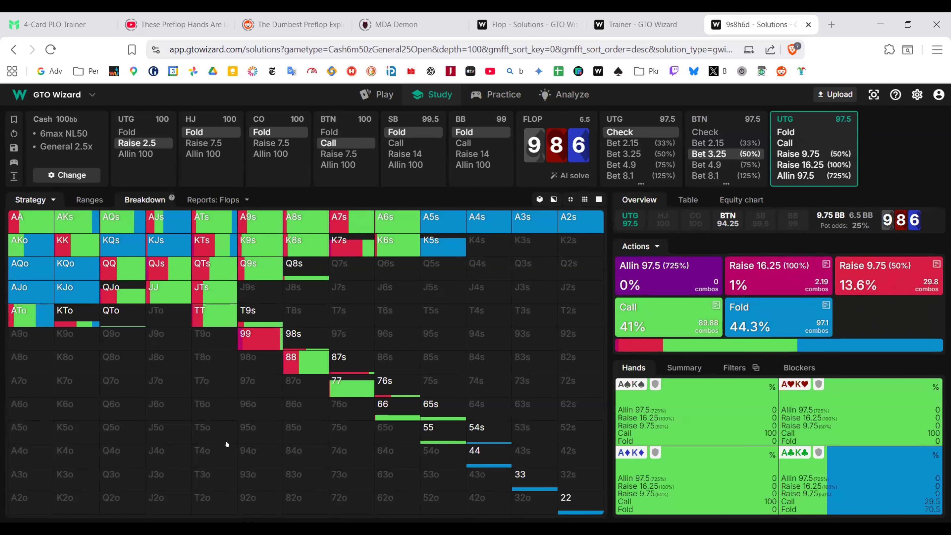
pyautogui.click(145, 199)
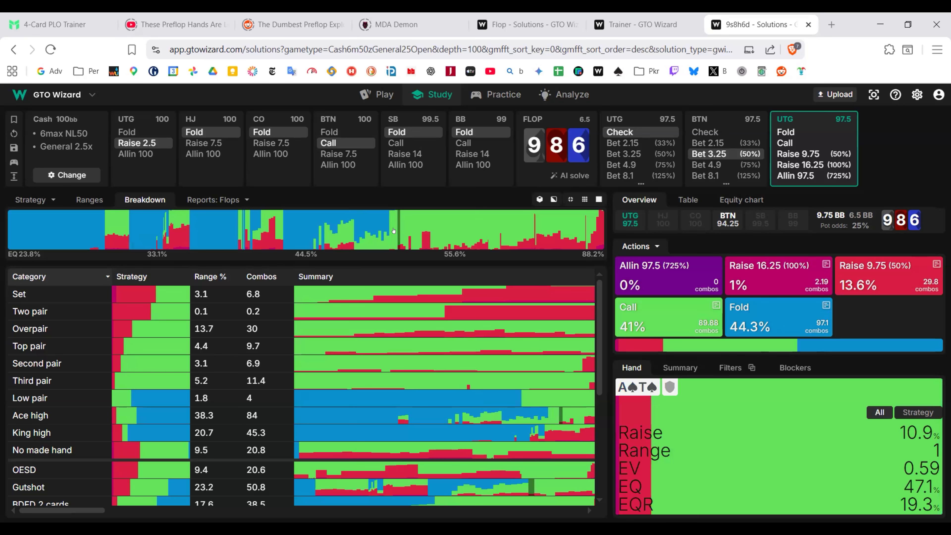
pyautogui.click(21, 199)
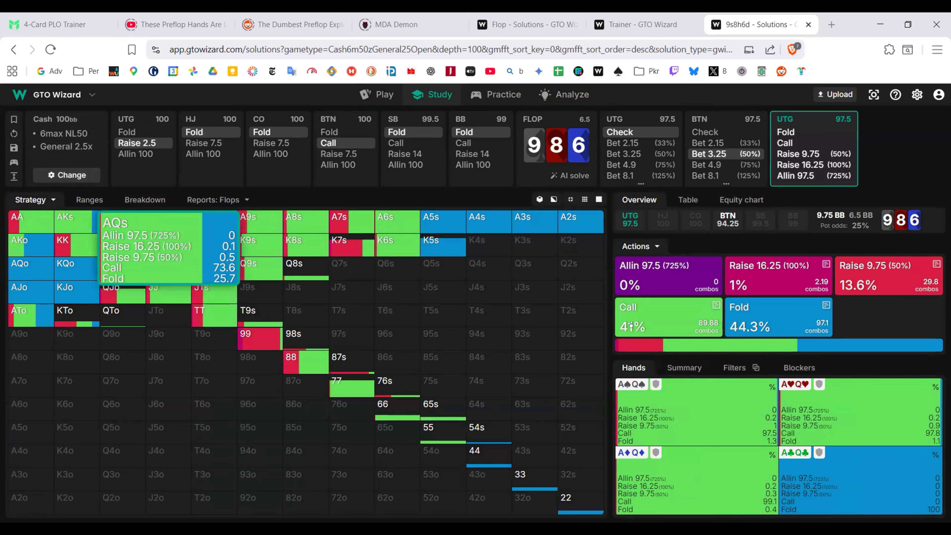
# Step: Have UTG call the 3.25 flop bet and compare UTG's turn strategy on the 2♣ and the 7♠
pyautogui.click(786, 143)
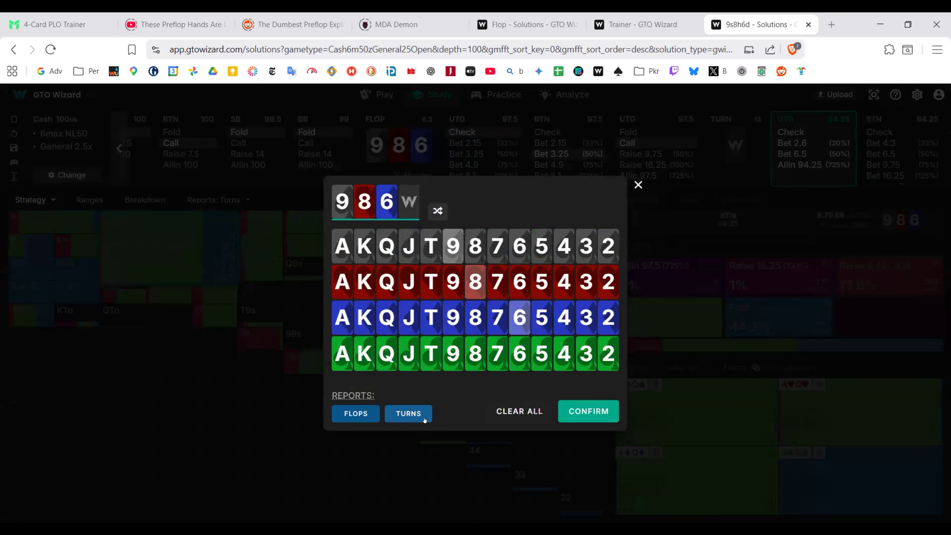
pyautogui.click(608, 353)
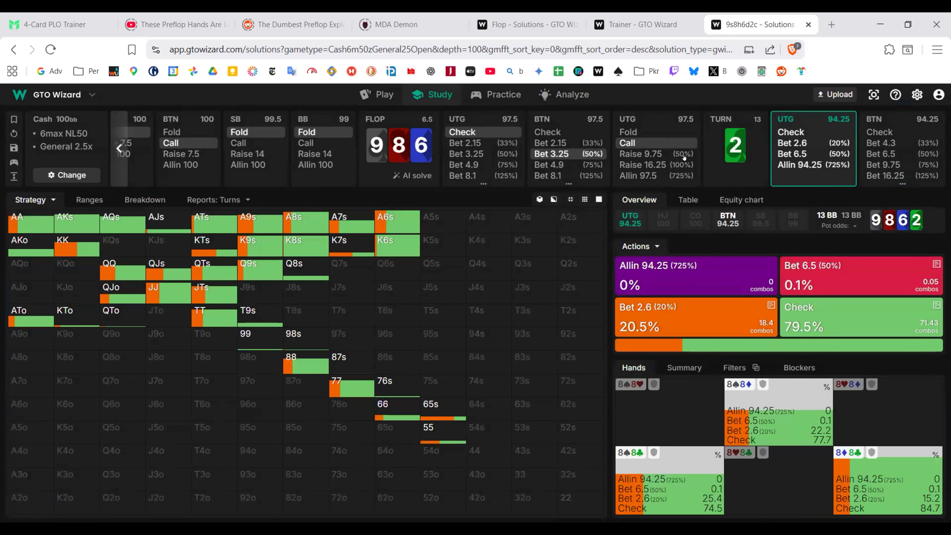
pyautogui.click(735, 145)
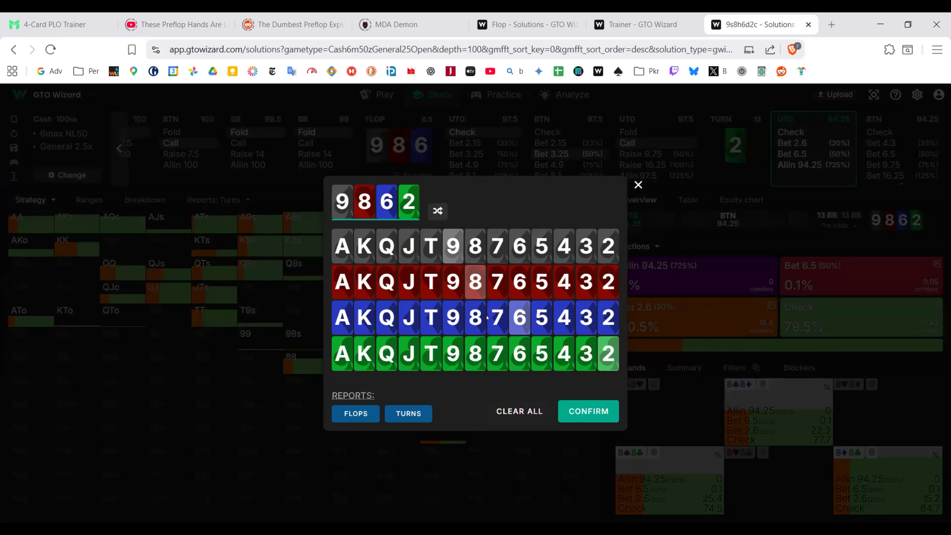
pyautogui.click(407, 206)
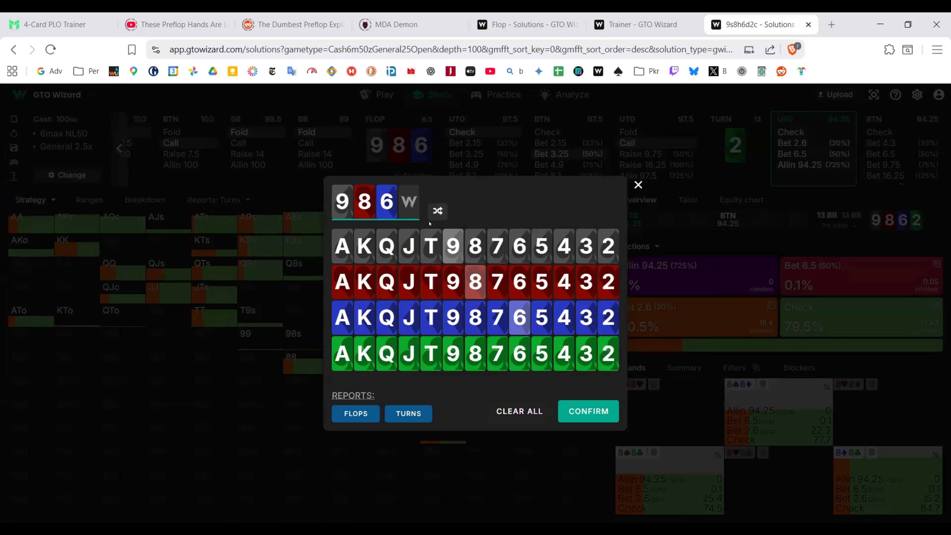
pyautogui.click(486, 430)
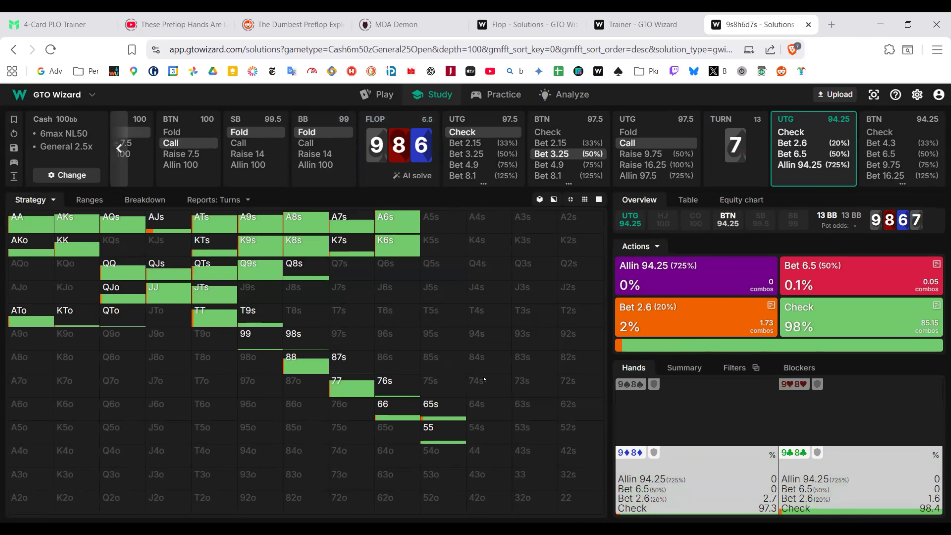
# Step: Replace the turn card with the 2♣ and have UTG check to BTN
pyautogui.click(735, 145)
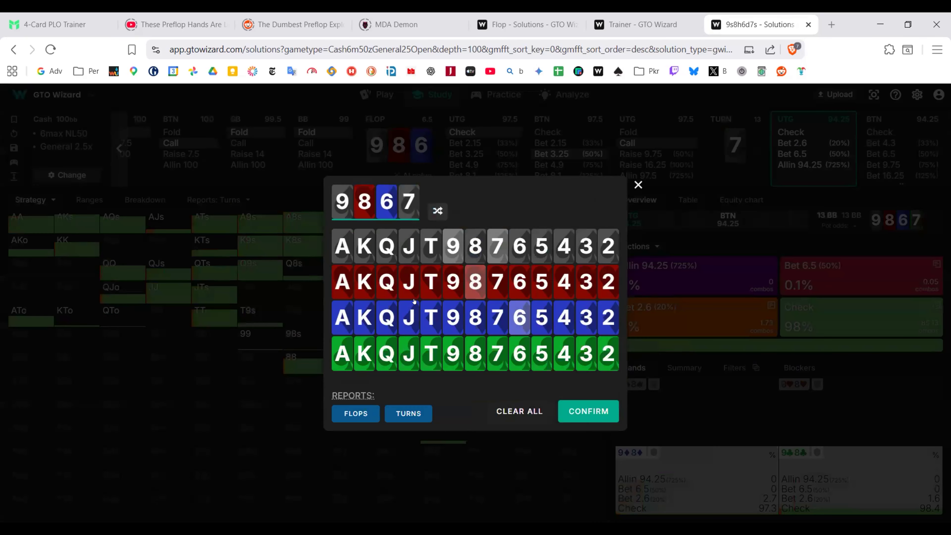
pyautogui.click(409, 202)
pyautogui.click(606, 352)
pyautogui.click(793, 134)
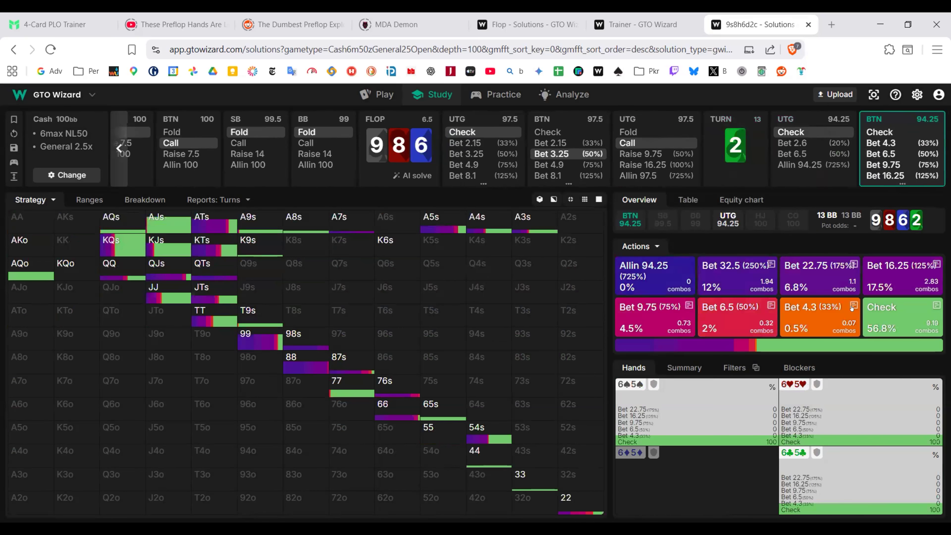
# Step: Examine BTN's turn strategy on the 2♣, compare both ranges and their equity chart, and return to the strategy view
pyautogui.moveTo(763, 309)
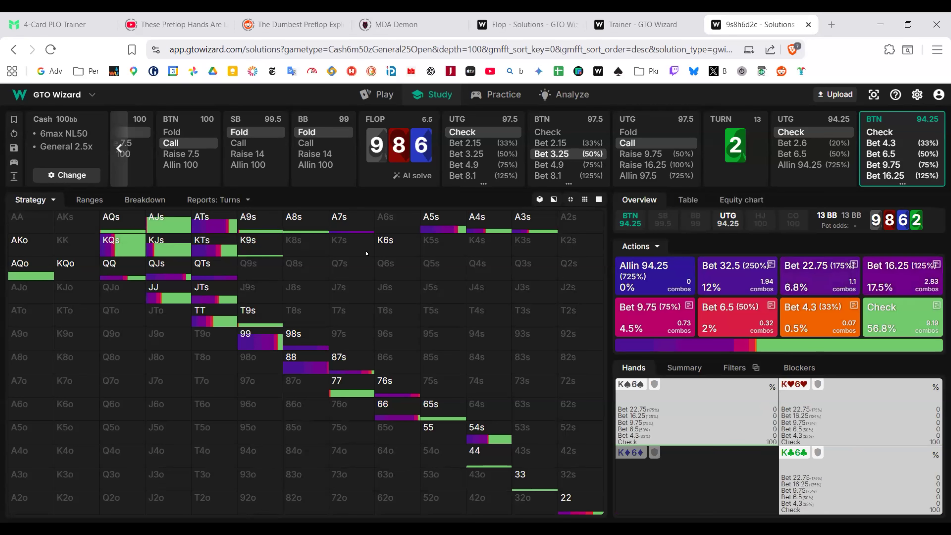
pyautogui.click(86, 200)
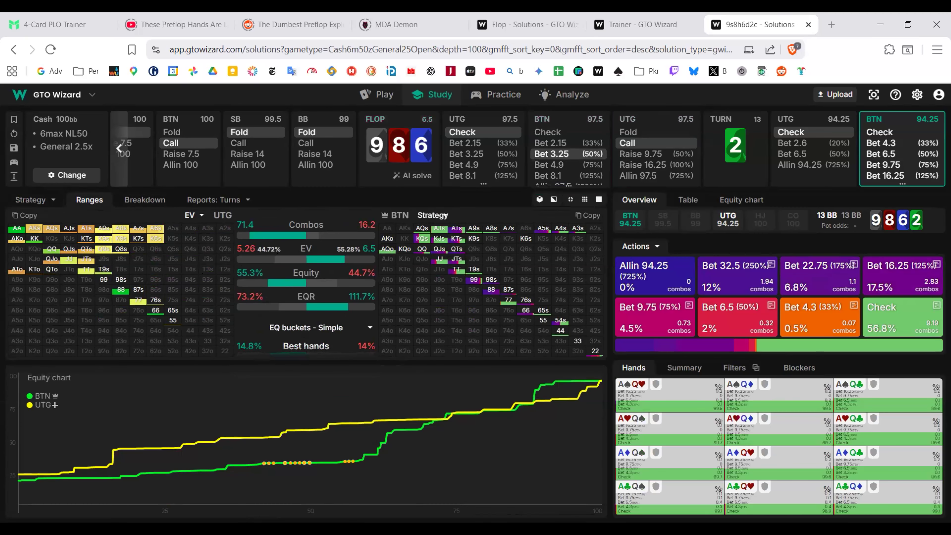
pyautogui.click(30, 199)
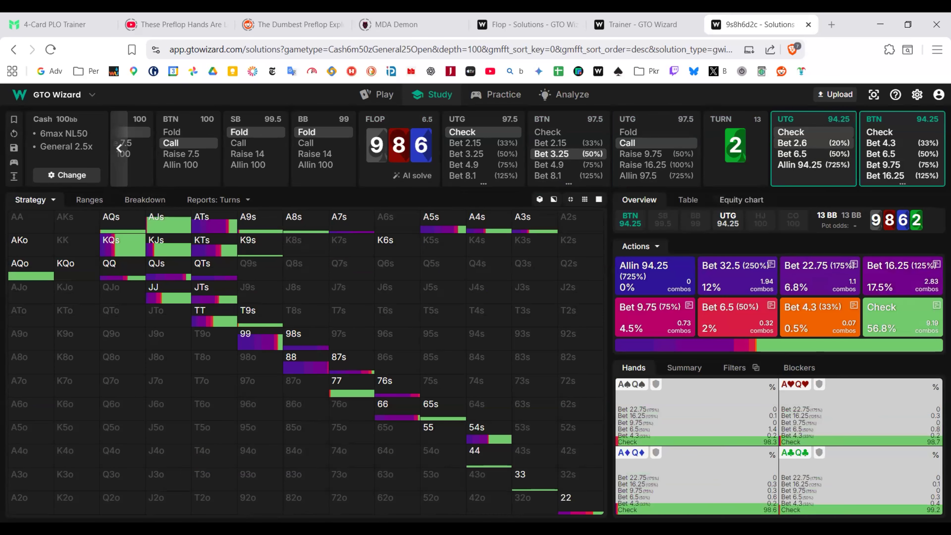
# Step: Have BTN bet 16.25 (125%) on the turn, isolate UTG's calling range, and clear the filter
pyautogui.click(907, 272)
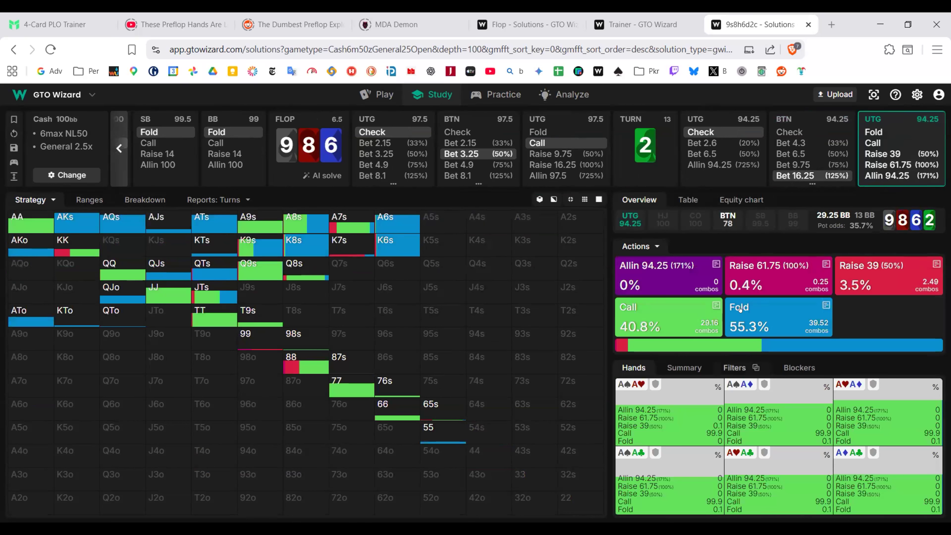
pyautogui.click(385, 398)
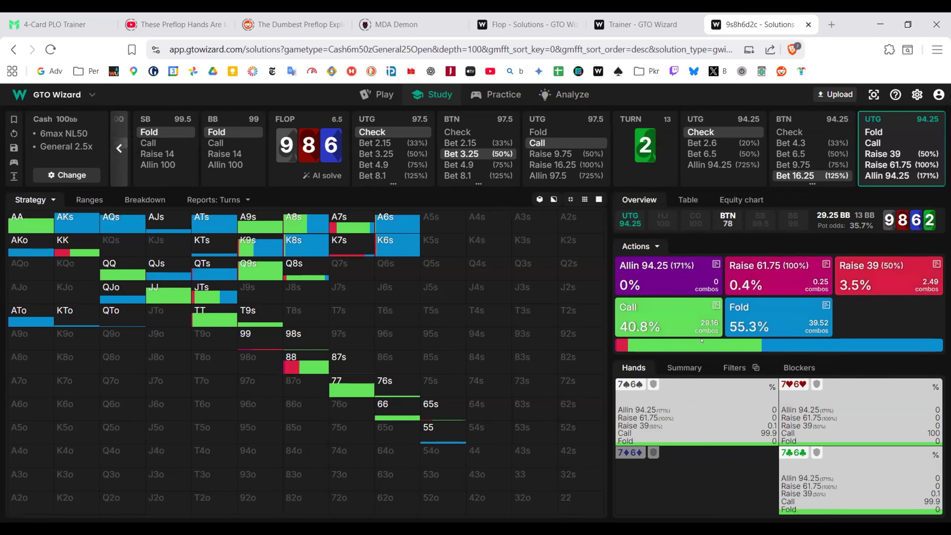
pyautogui.click(692, 327)
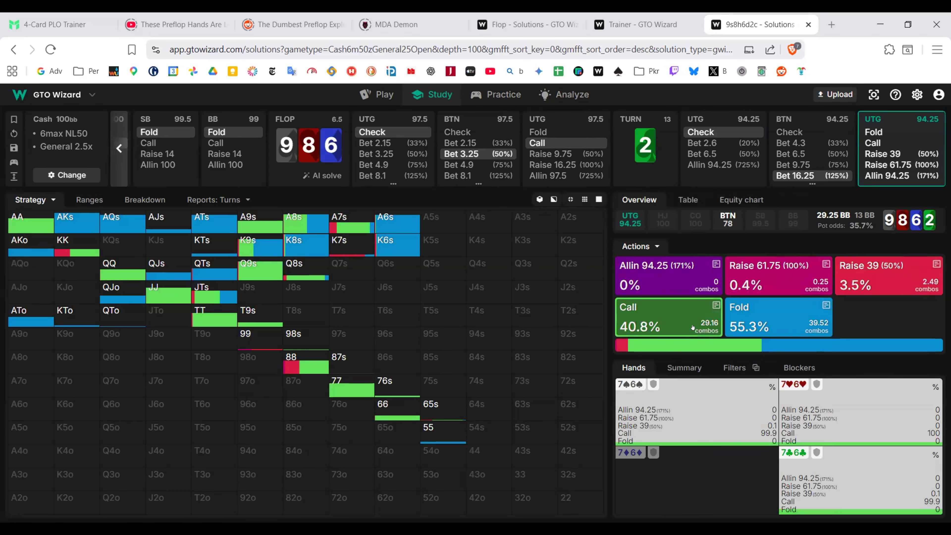
pyautogui.click(692, 327)
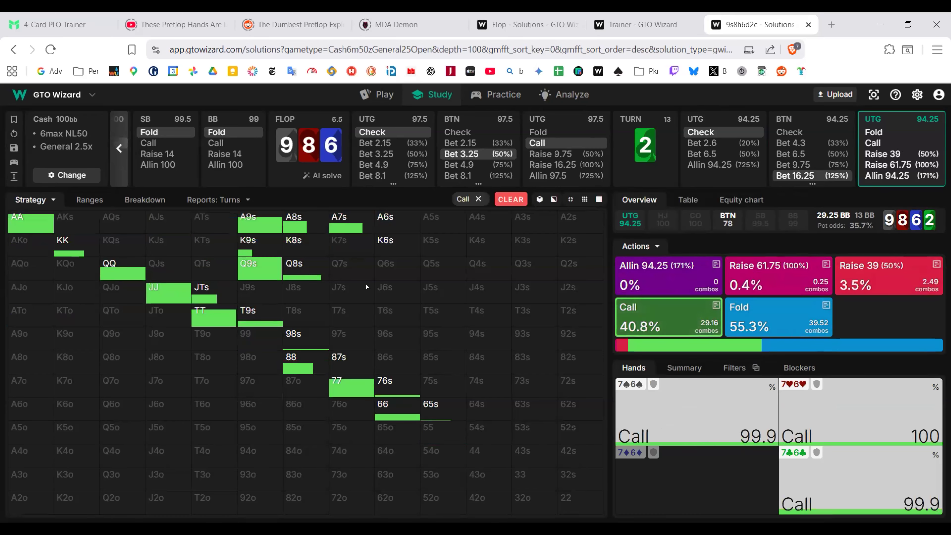
pyautogui.click(511, 199)
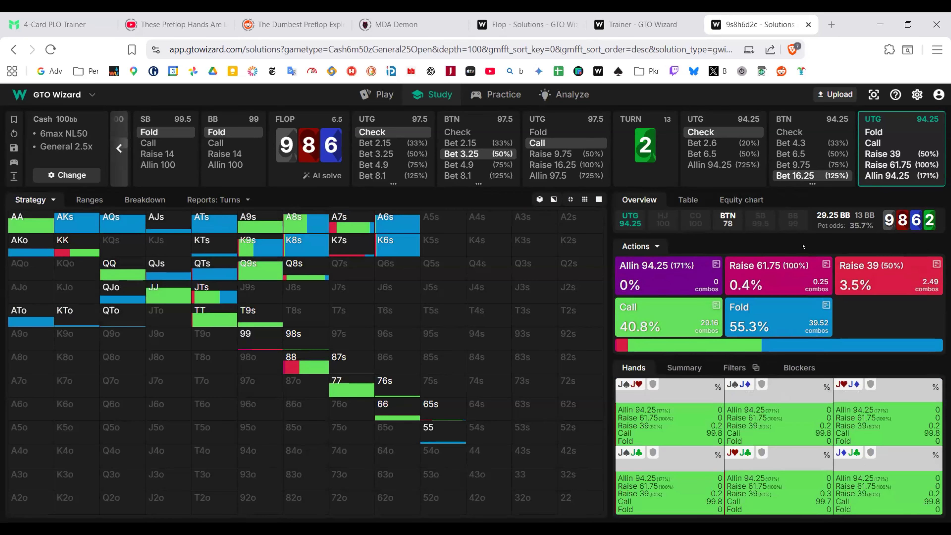
pyautogui.moveTo(837, 183)
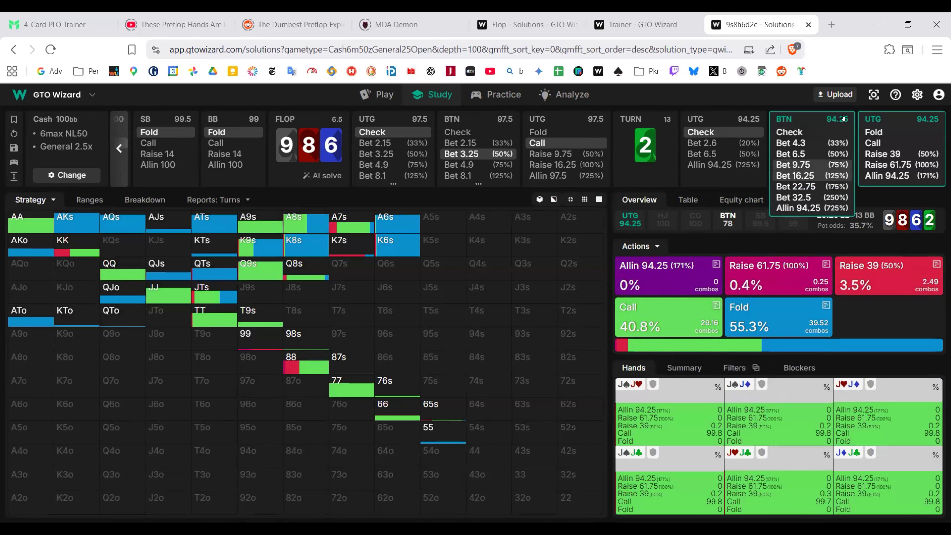
# Step: Have UTG call the 16.25 turn bet, deal the 2♥ river, have UTG check, and inspect BTN's TT
pyautogui.click(884, 142)
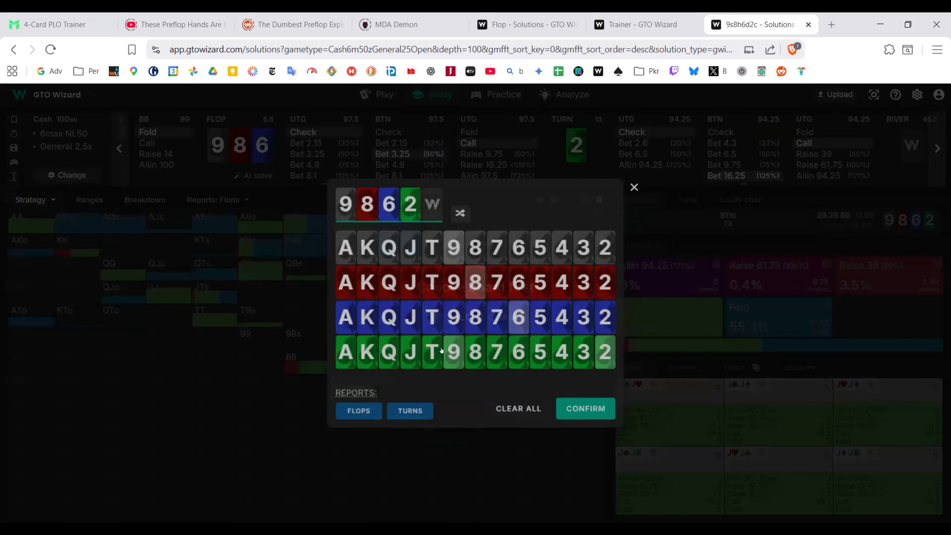
pyautogui.click(608, 281)
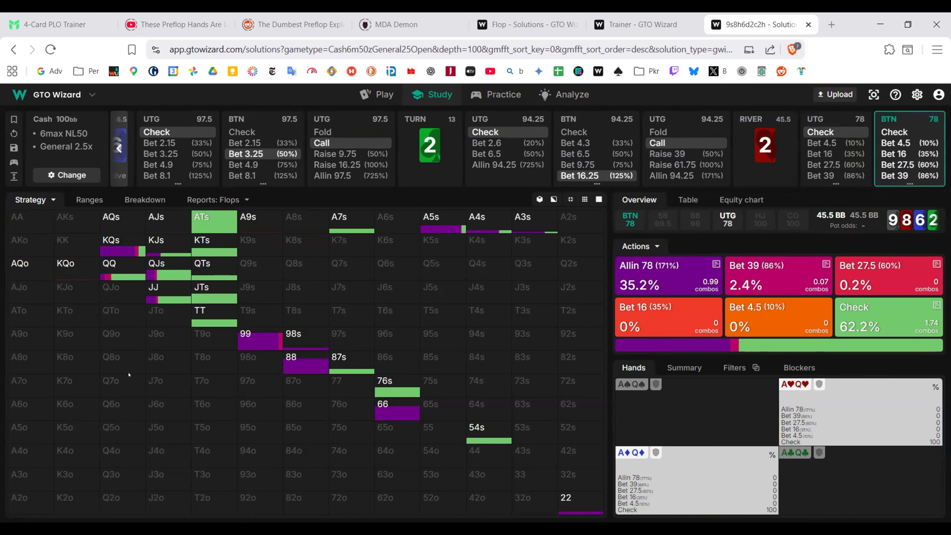
pyautogui.click(215, 315)
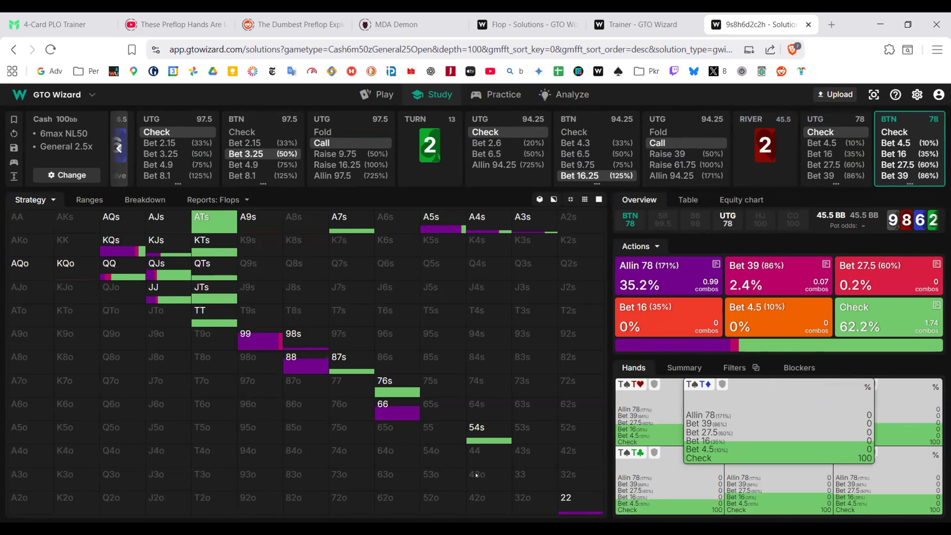
# Step: Filter BTN's river range to trash hands and examine the bluffing frequencies of KQs, QJs, KJs and A5s by suit
pyautogui.click(734, 367)
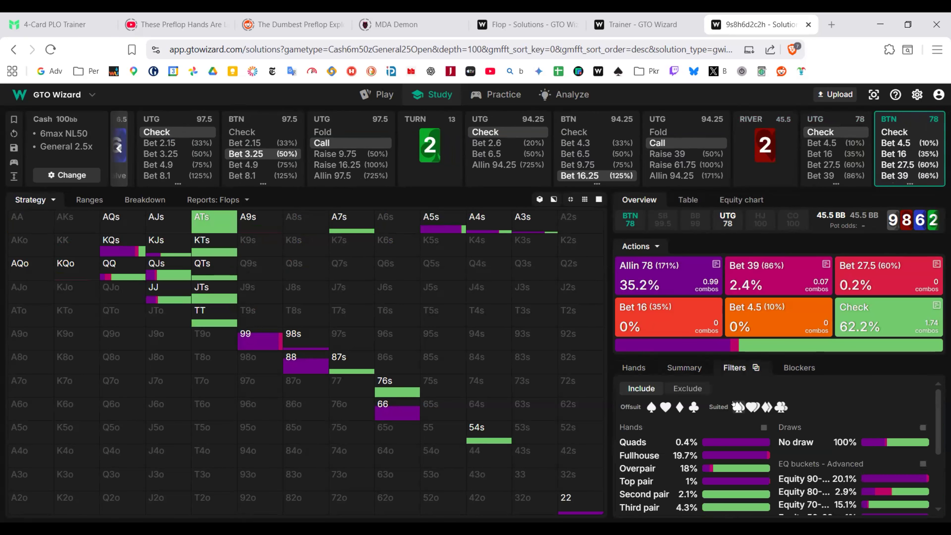
pyautogui.scroll(-3, 708, 468)
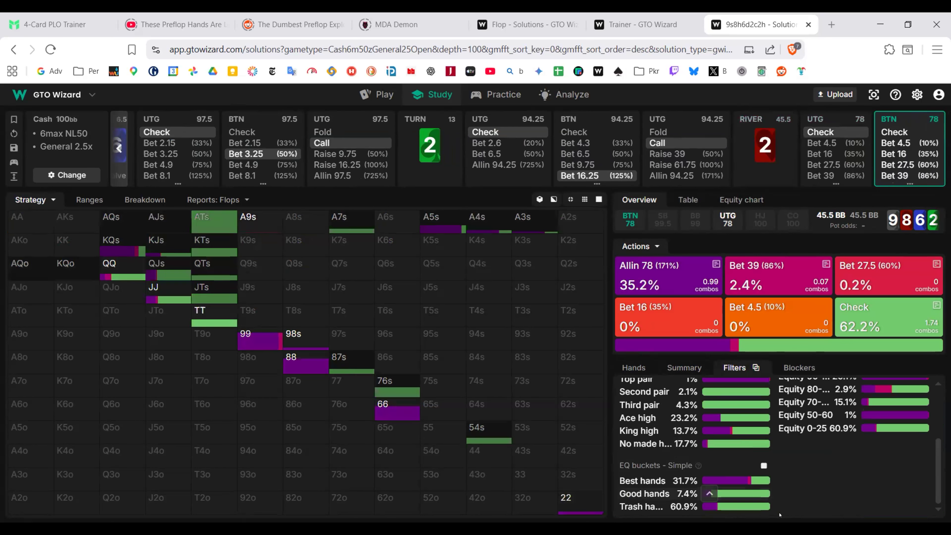
pyautogui.click(731, 508)
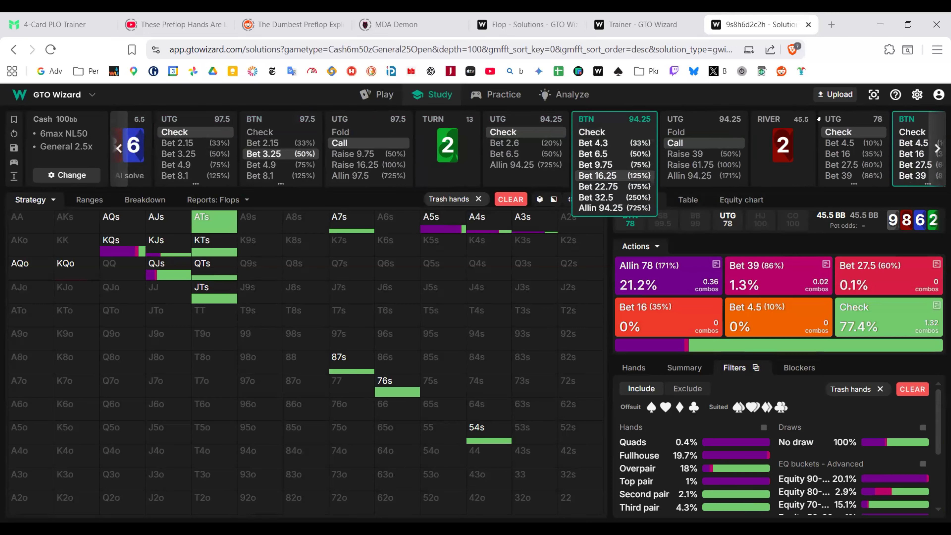
pyautogui.click(129, 246)
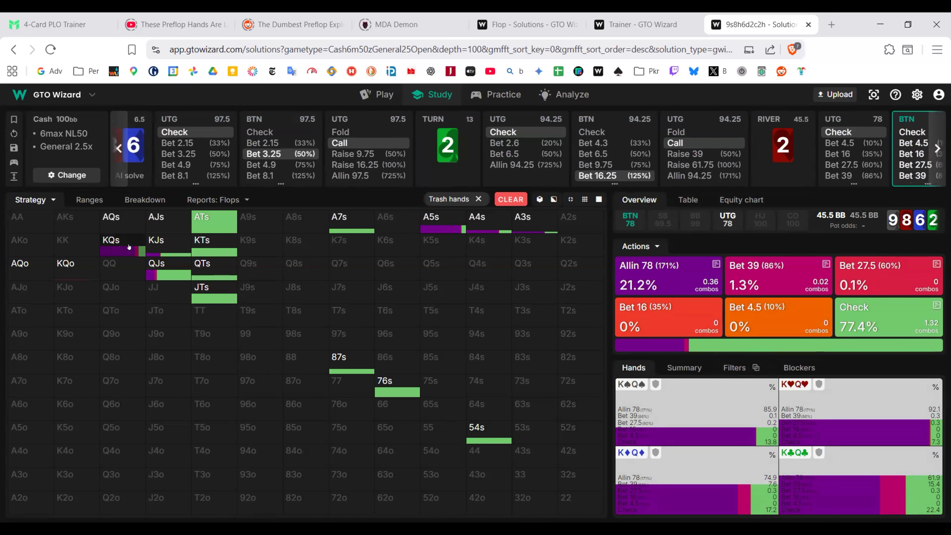
pyautogui.click(130, 251)
pyautogui.click(129, 253)
pyautogui.click(151, 271)
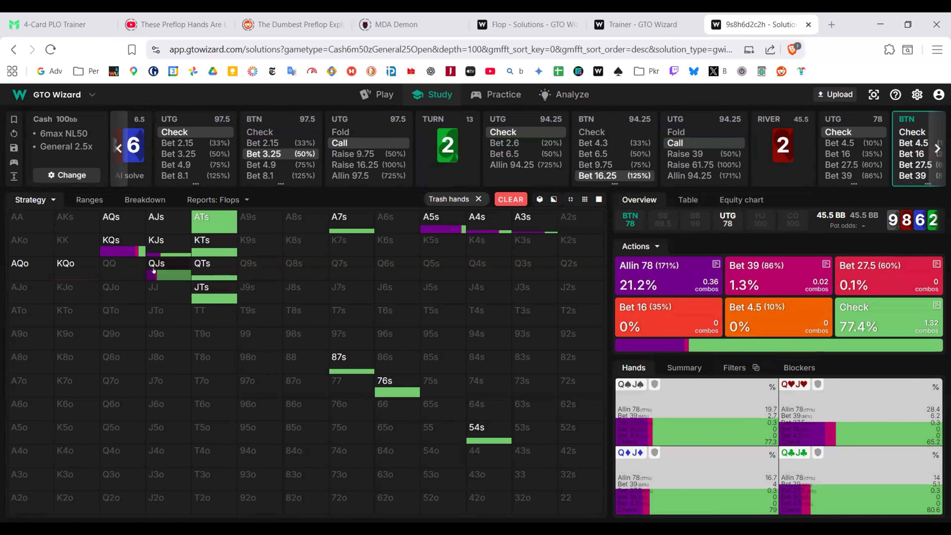
pyautogui.click(161, 249)
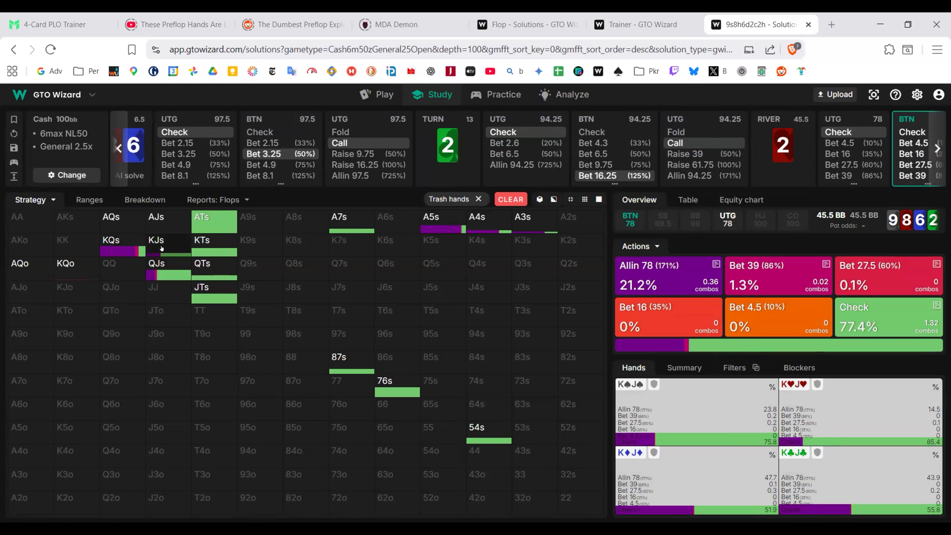
pyautogui.click(471, 308)
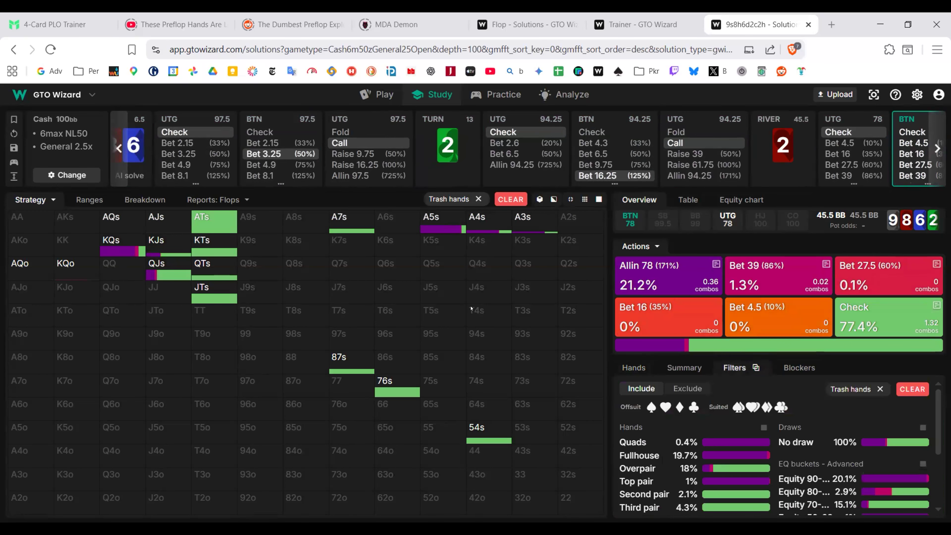
pyautogui.click(430, 229)
# Step: Replace the trash-hands filter with second pair and top pair in turn, clear it, and view BTN's river strategy breakdown
pyautogui.click(510, 198)
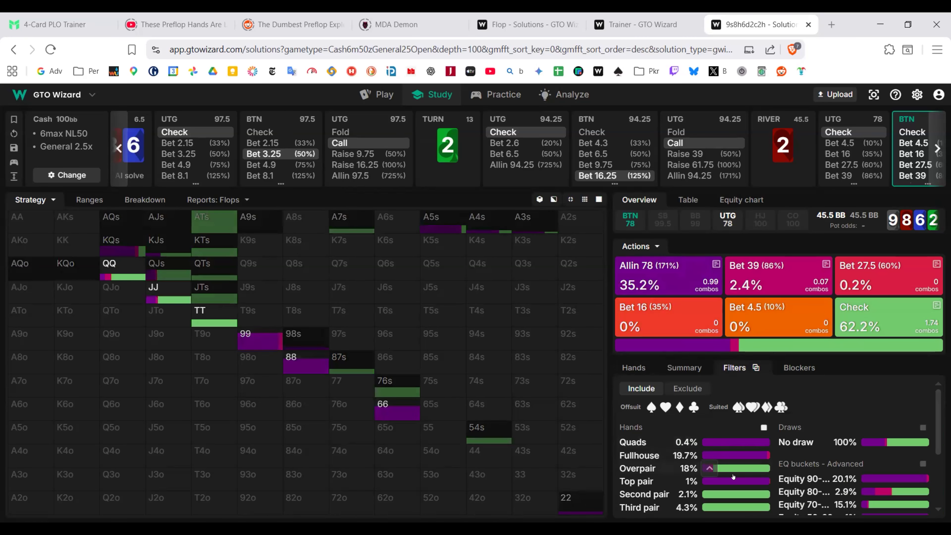
pyautogui.click(734, 498)
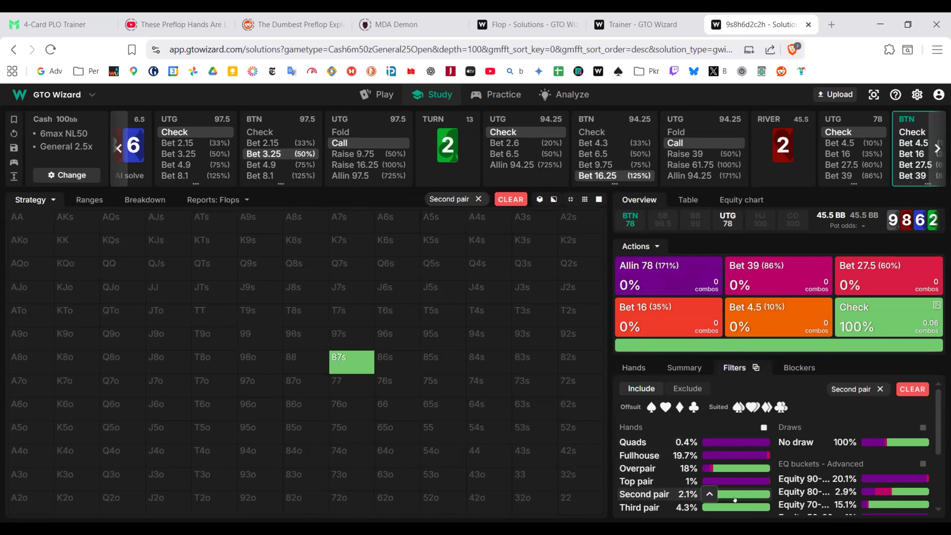
pyautogui.click(741, 480)
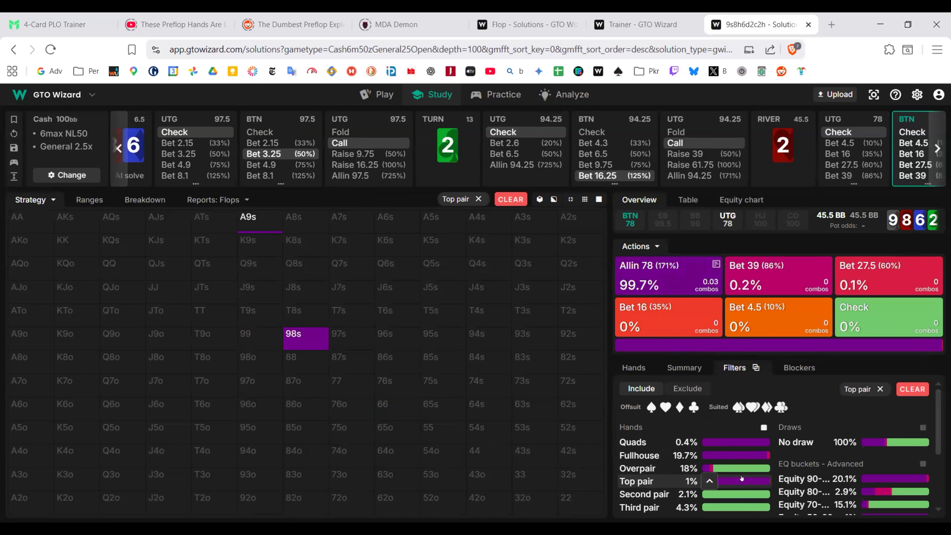
pyautogui.click(741, 478)
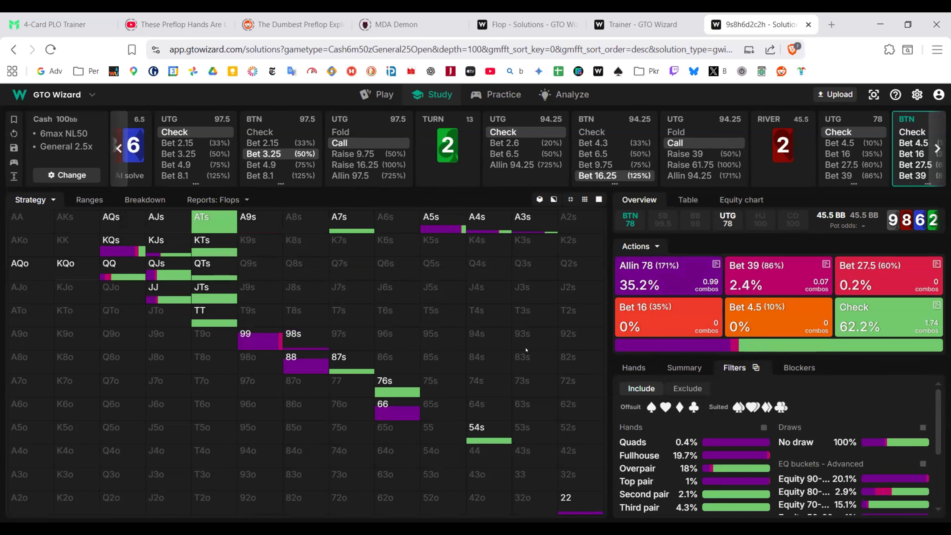
pyautogui.click(145, 199)
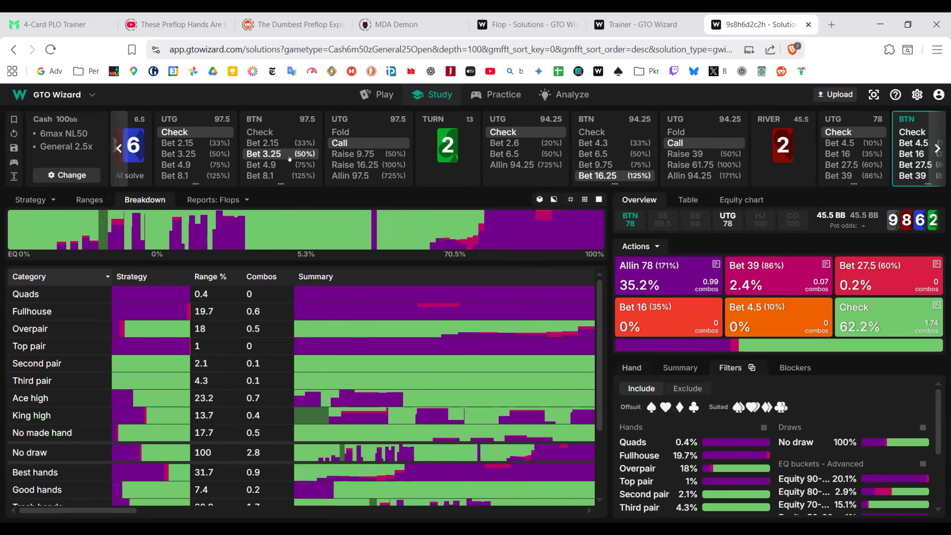
# Step: Go back to preflop and review BTN's strategy against the UTG raise and UTG's opening strategy in the hand matrix
pyautogui.hscroll(-5, 288, 157)
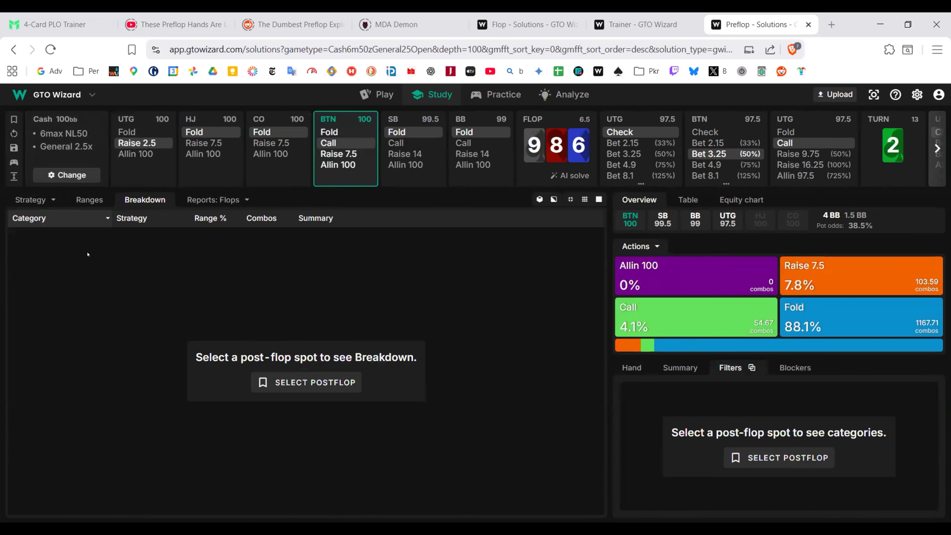
pyautogui.click(36, 200)
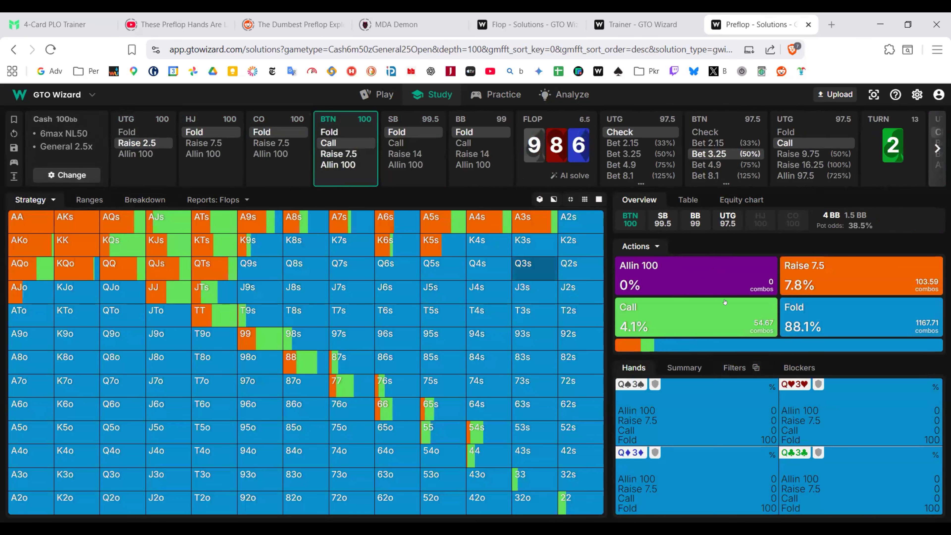
pyautogui.click(622, 326)
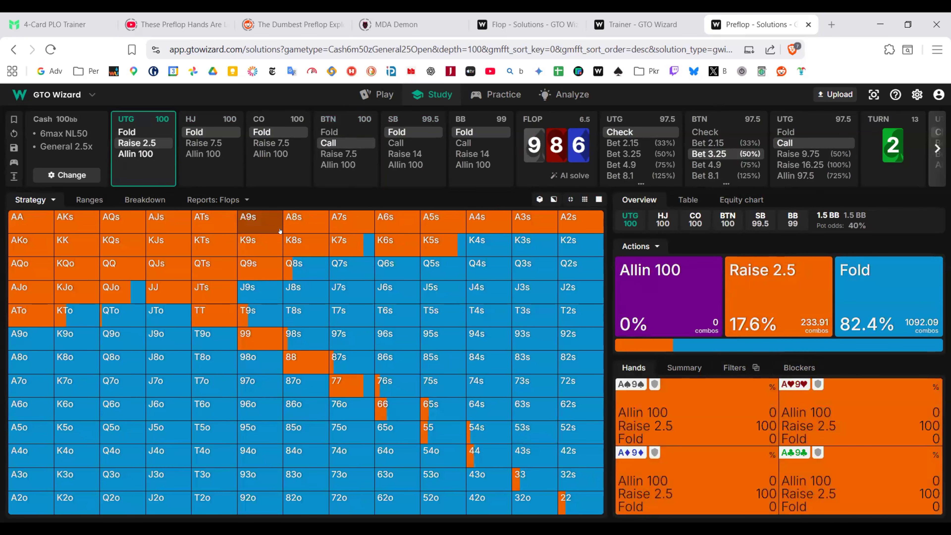
pyautogui.click(278, 150)
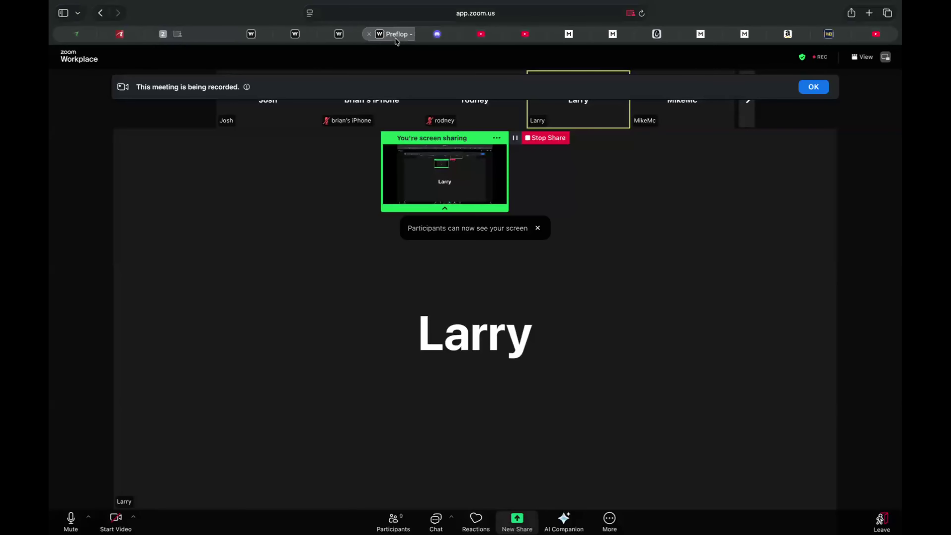
# Step: Switch to the preflop GTO Wizard page and load the 100bb 6max NL50 General solution with 2.5x opens and GTO 3bets
pyautogui.click(397, 35)
pyautogui.click(107, 119)
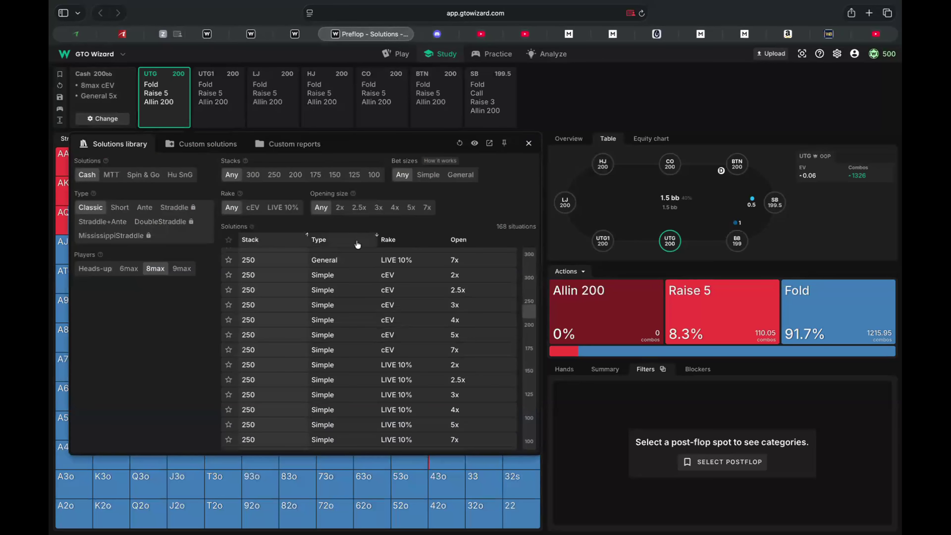
pyautogui.click(374, 175)
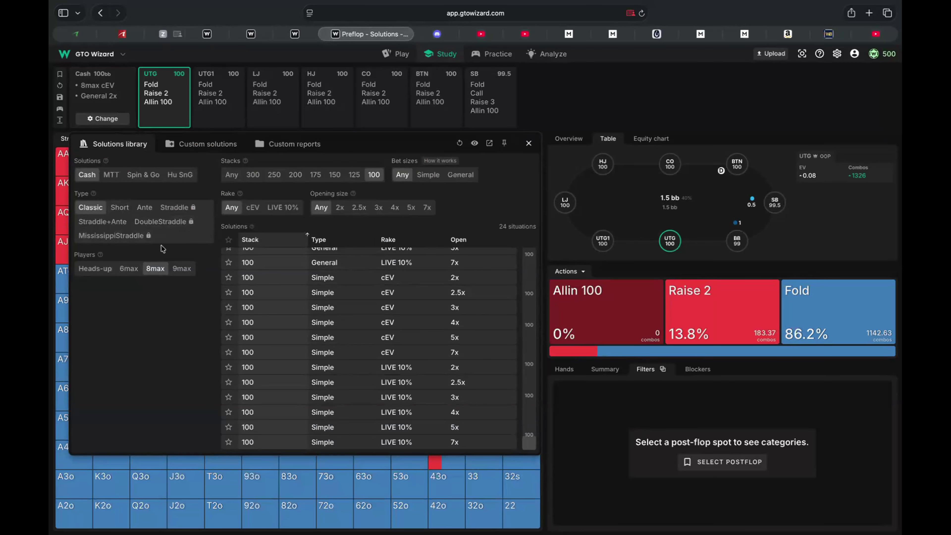
pyautogui.click(123, 269)
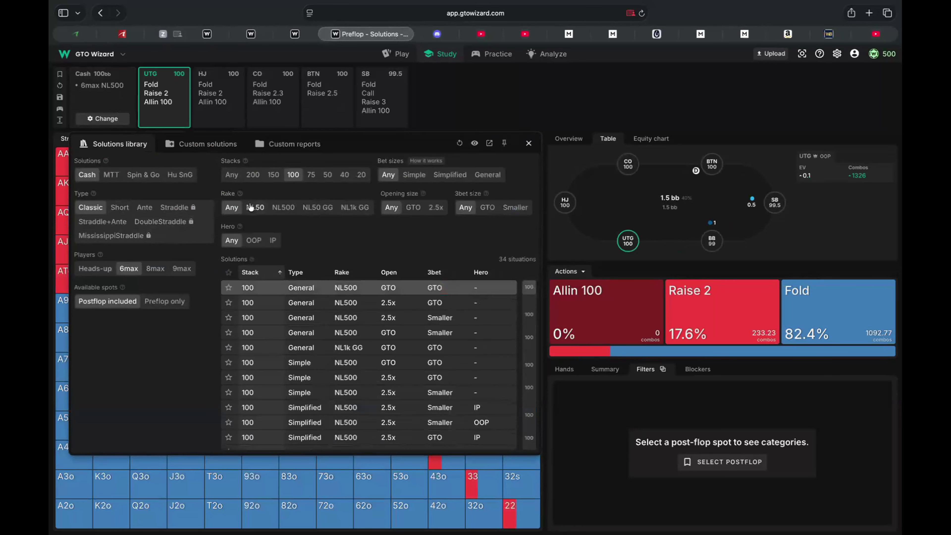
pyautogui.click(258, 208)
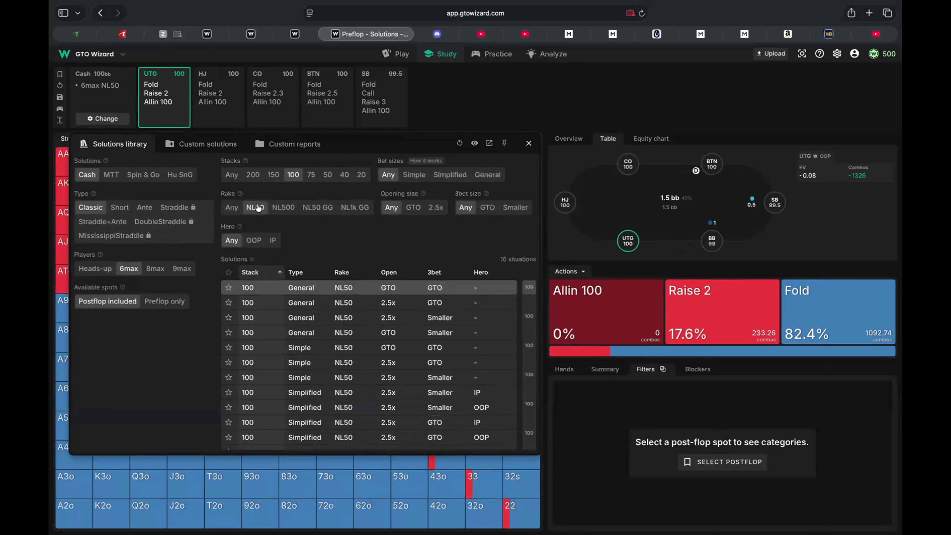
pyautogui.click(439, 211)
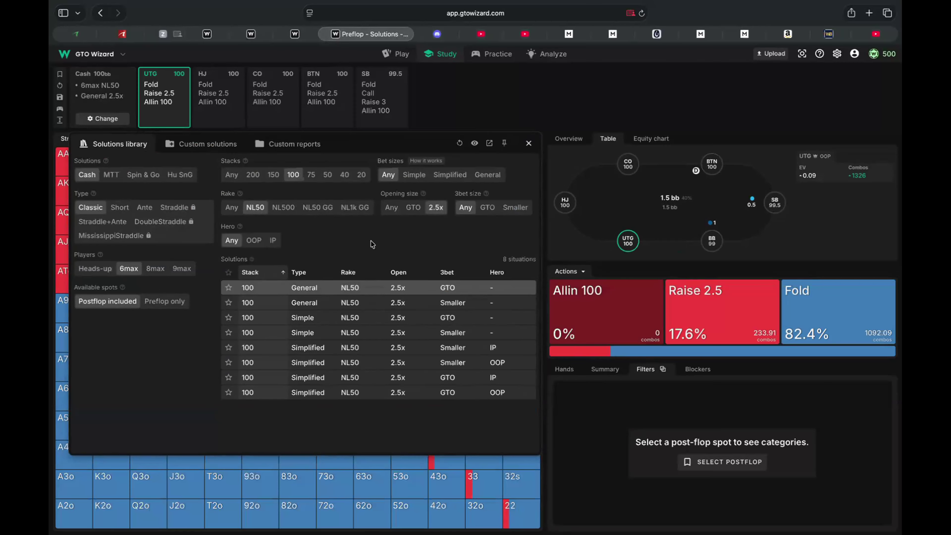
pyautogui.click(491, 176)
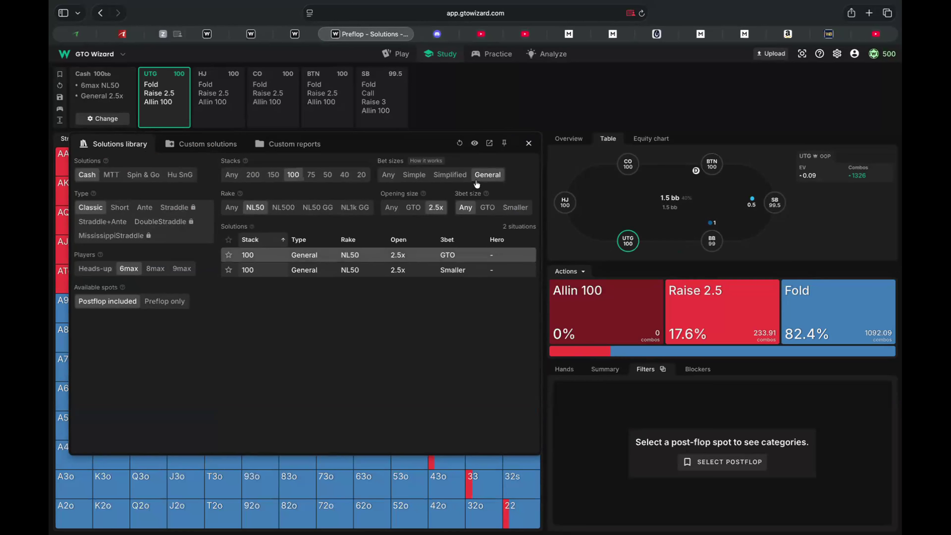
pyautogui.click(370, 259)
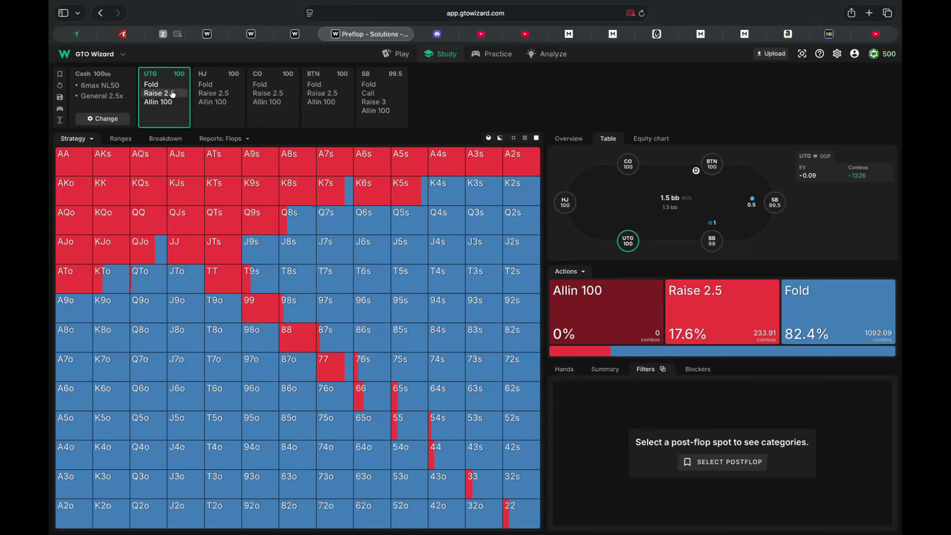
# Step: Build the preflop line with UTG raising to 2.5, BTN calling, and both blinds folding
pyautogui.click(172, 94)
pyautogui.click(318, 93)
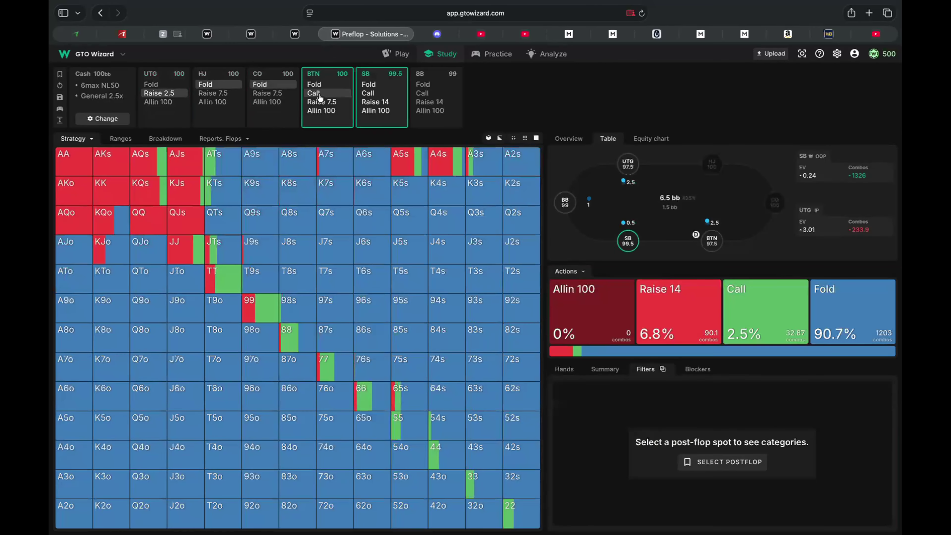
pyautogui.click(368, 84)
pyautogui.click(422, 85)
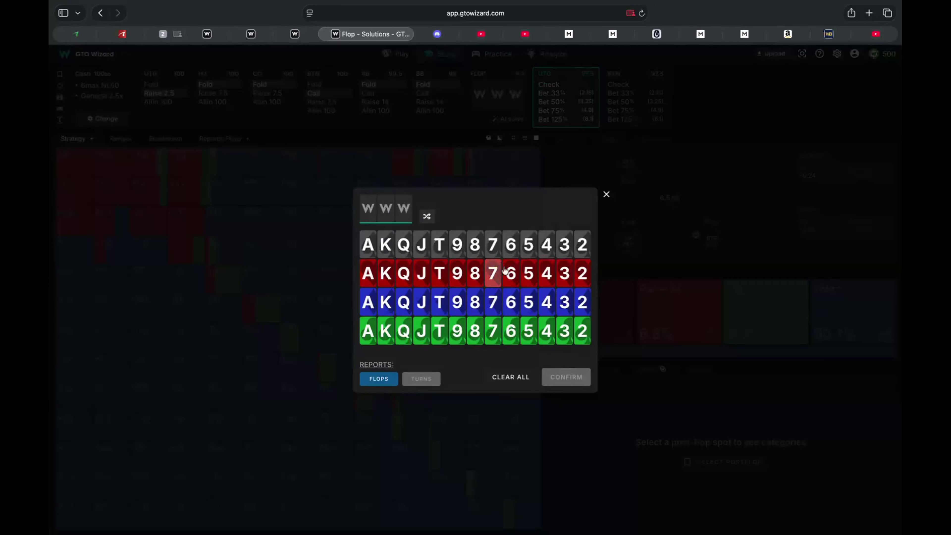
# Step: Set the flop to 9♠ 8♥ 6♦
pyautogui.click(461, 252)
pyautogui.click(476, 277)
pyautogui.click(511, 304)
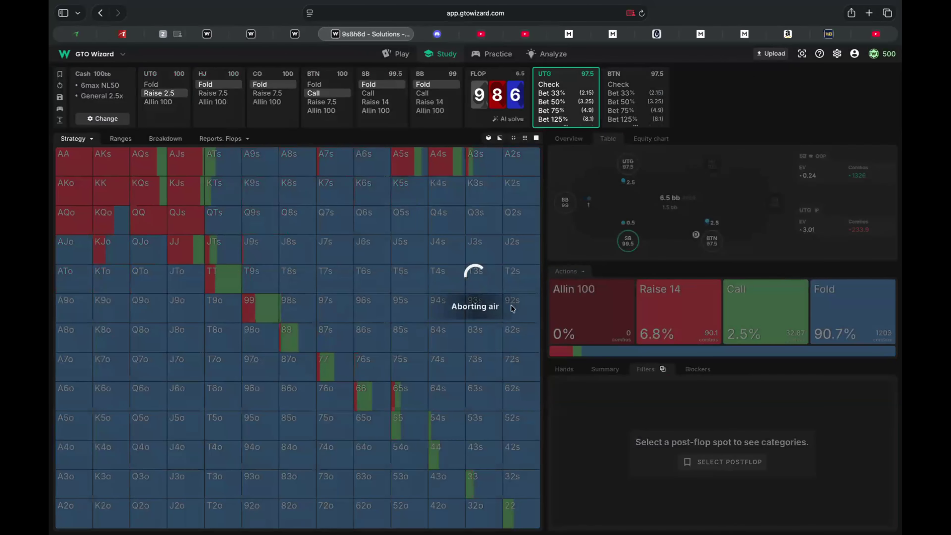
# Step: Start an AI solve setup for this flop and set pocket pairs 22 through TT to 100 weight in BTN's range
pyautogui.moveTo(488, 143)
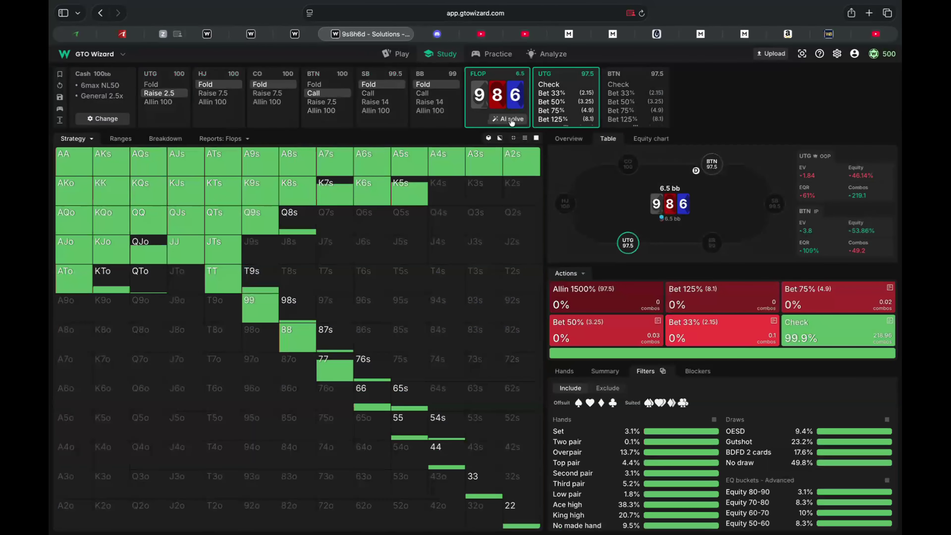
pyautogui.click(509, 119)
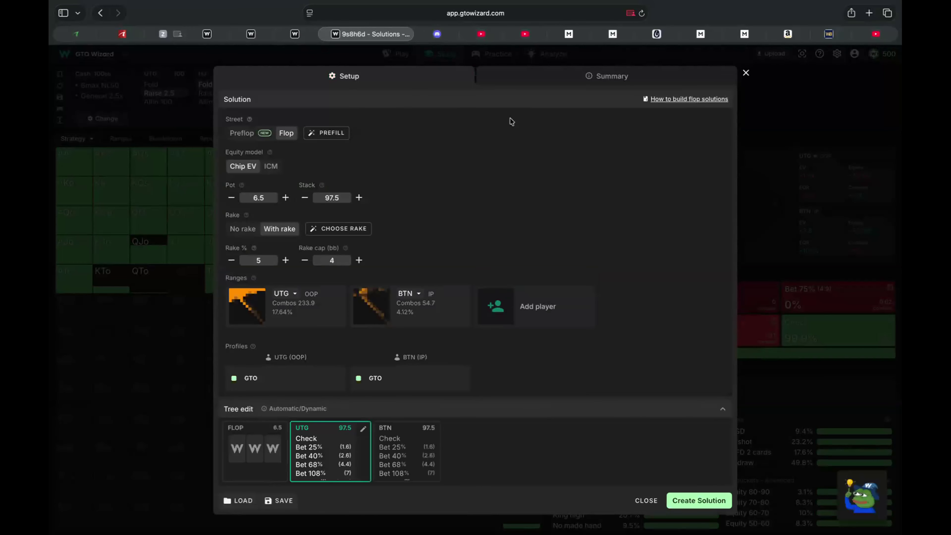
pyautogui.click(450, 318)
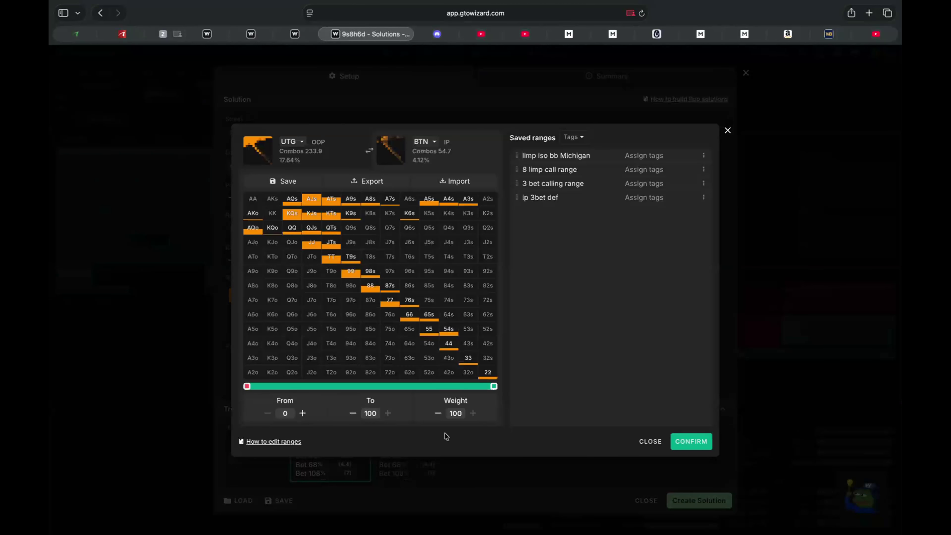
pyautogui.click(491, 379)
pyautogui.click(468, 357)
pyautogui.click(448, 346)
pyautogui.click(429, 330)
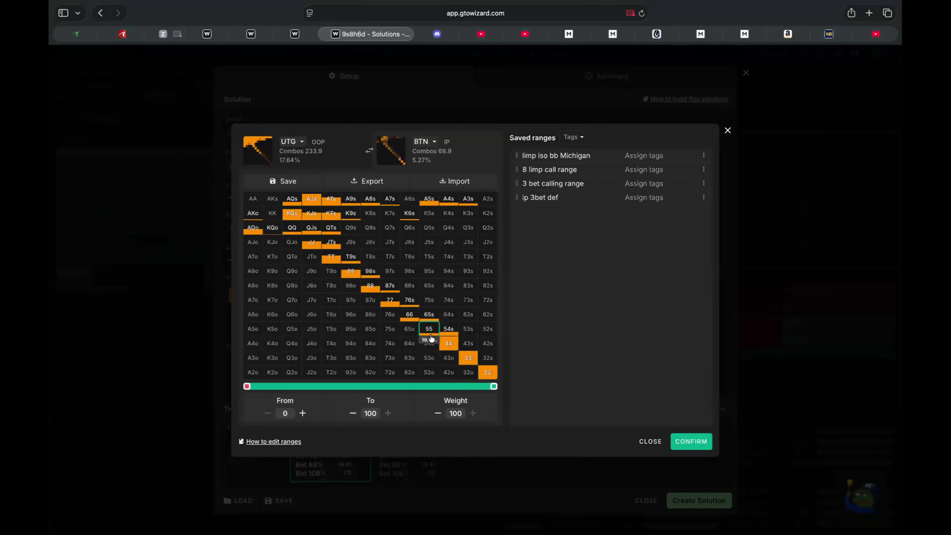
pyautogui.click(409, 316)
pyautogui.click(390, 303)
pyautogui.click(370, 286)
pyautogui.click(351, 272)
pyautogui.click(331, 257)
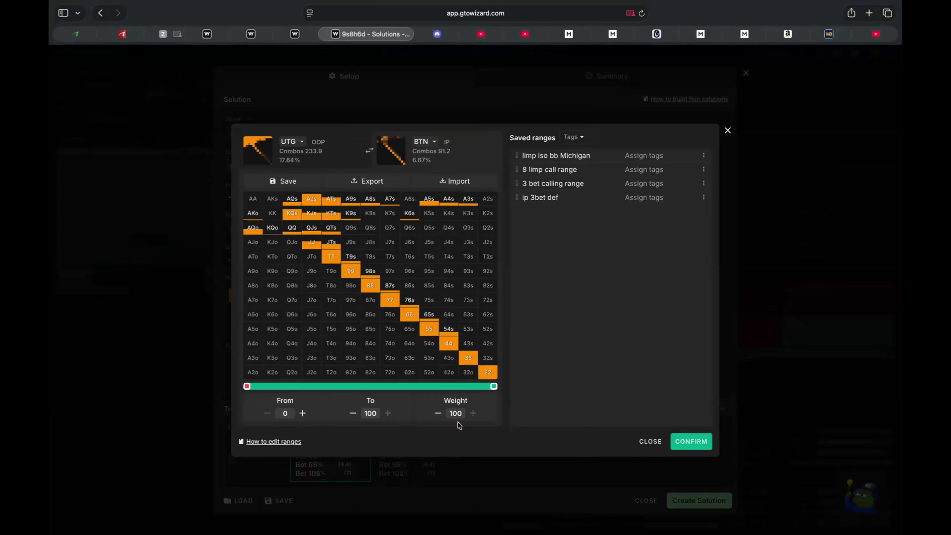
# Step: Set pocket pairs TT and 99 to 50 weight in BTN's range
pyautogui.click(456, 413)
pyautogui.click(453, 400)
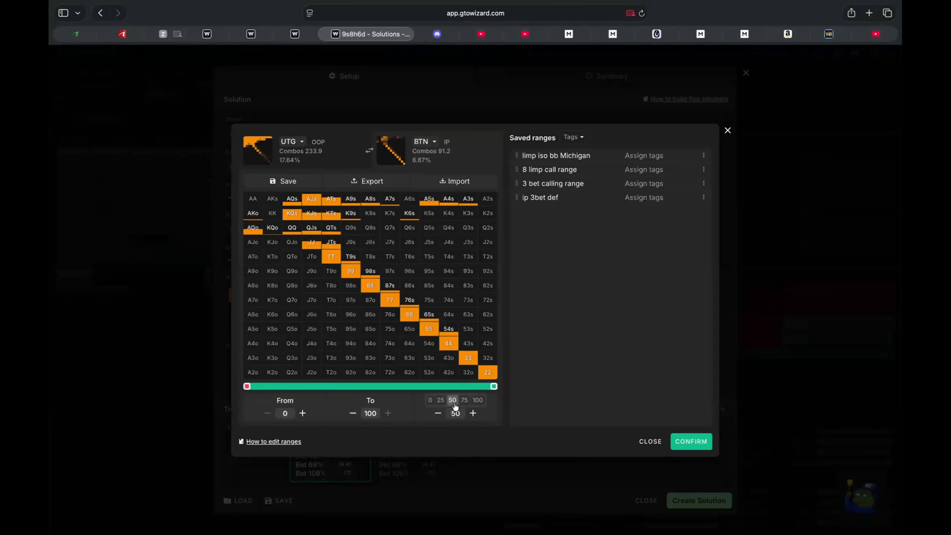
pyautogui.click(330, 258)
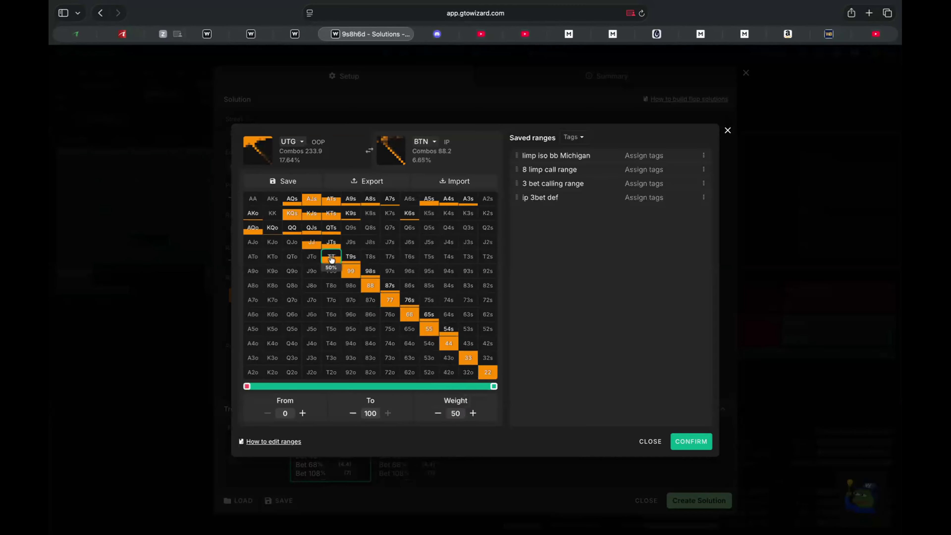
pyautogui.click(351, 273)
# Step: Set the suited aces A2s through A9s to 100 weight in BTN's range
pyautogui.click(456, 413)
pyautogui.click(477, 400)
pyautogui.click(488, 202)
pyautogui.click(475, 203)
pyautogui.click(448, 199)
pyautogui.click(430, 199)
pyautogui.click(406, 201)
pyautogui.click(390, 200)
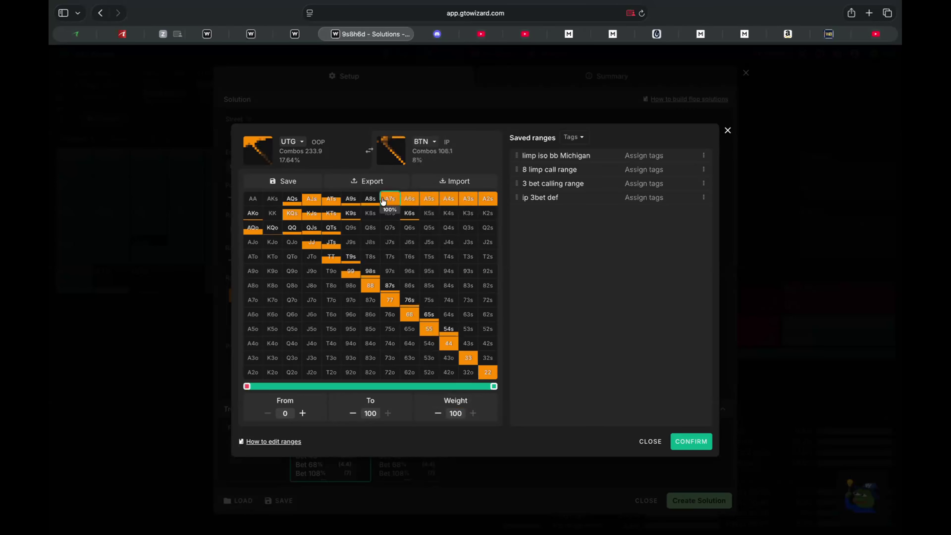
pyautogui.click(354, 200)
pyautogui.click(370, 202)
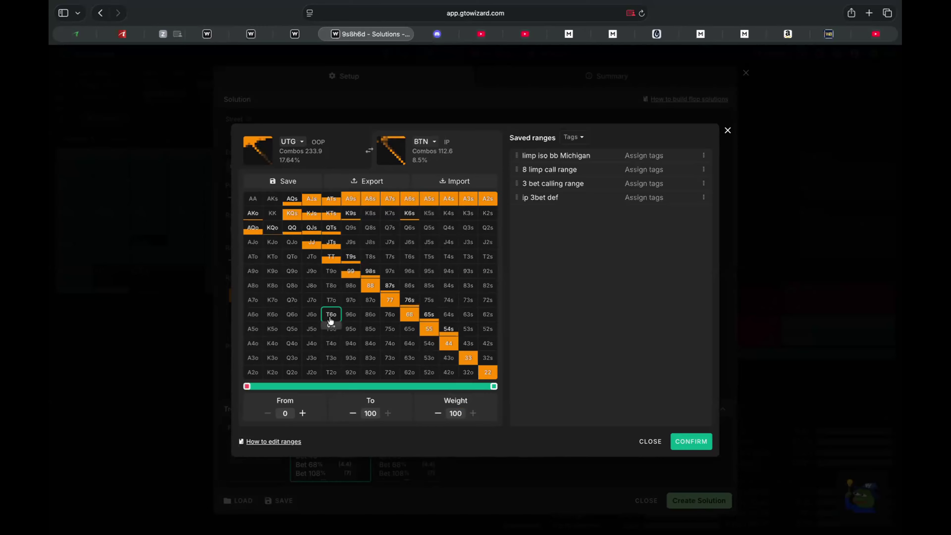
# Step: Remove AKo from BTN's range and set AQs and AQo to 100 weight
pyautogui.click(254, 218)
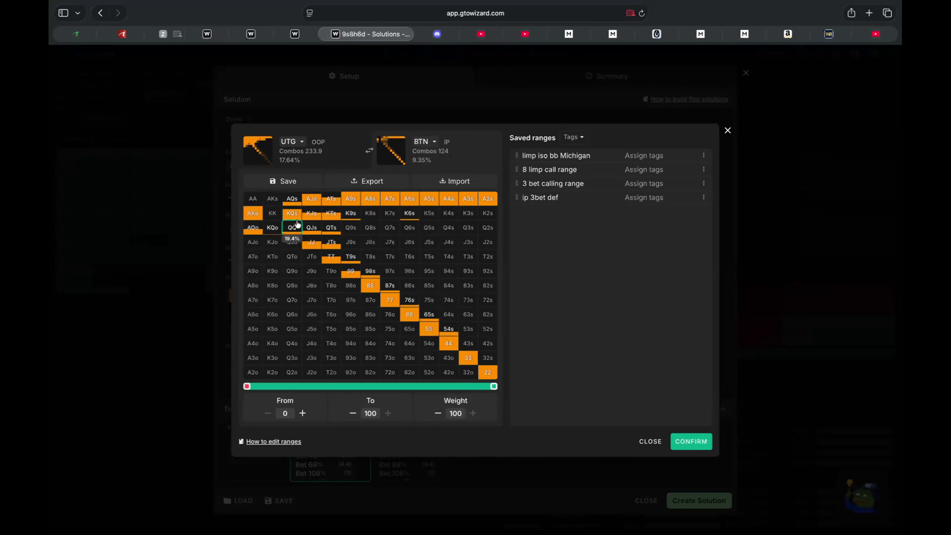
pyautogui.click(253, 213)
pyautogui.click(292, 199)
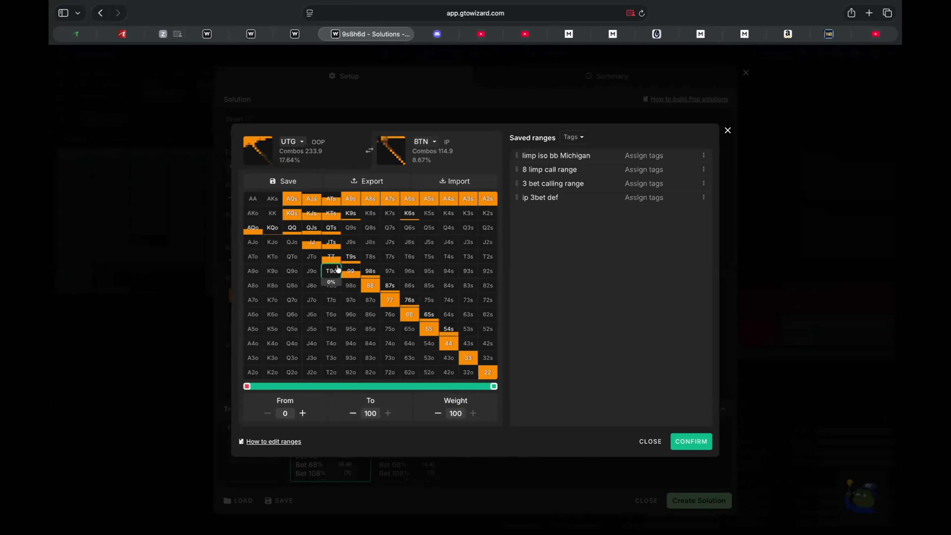
pyautogui.click(254, 227)
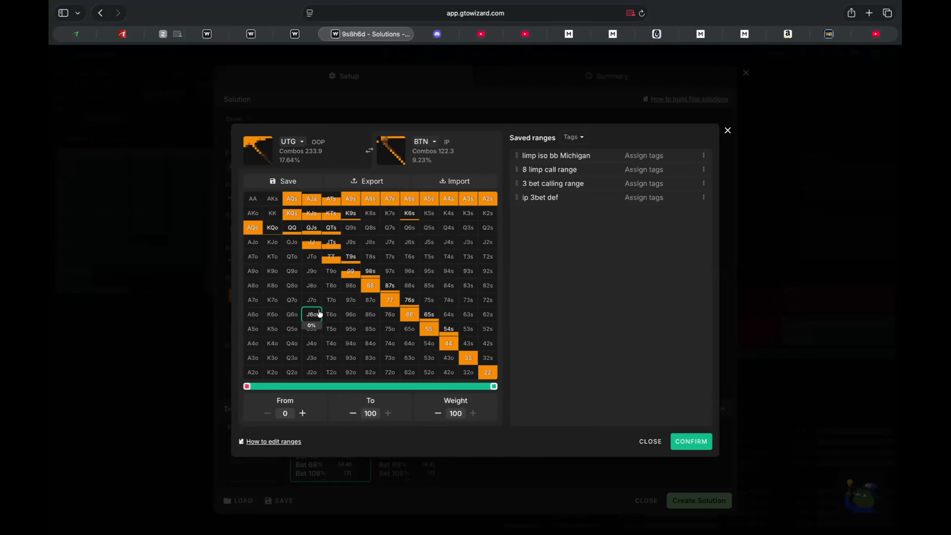
# Step: Set KQo, AJs, ATs, KJs, KTs, QJs, QTs and JTs to 100 weight in BTN's range
pyautogui.click(272, 227)
pyautogui.click(331, 229)
pyautogui.click(335, 244)
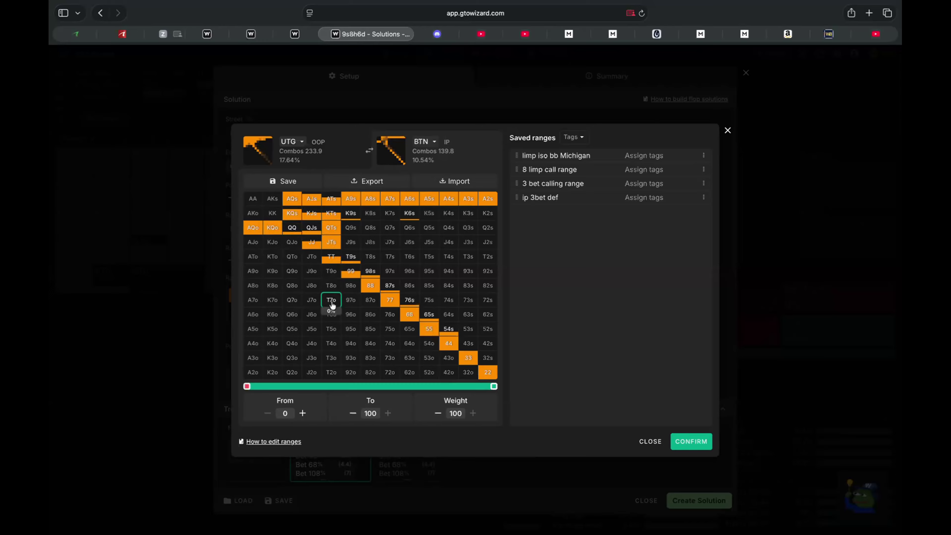
pyautogui.click(312, 228)
pyautogui.click(313, 217)
pyautogui.click(329, 217)
pyautogui.click(331, 228)
pyautogui.click(319, 199)
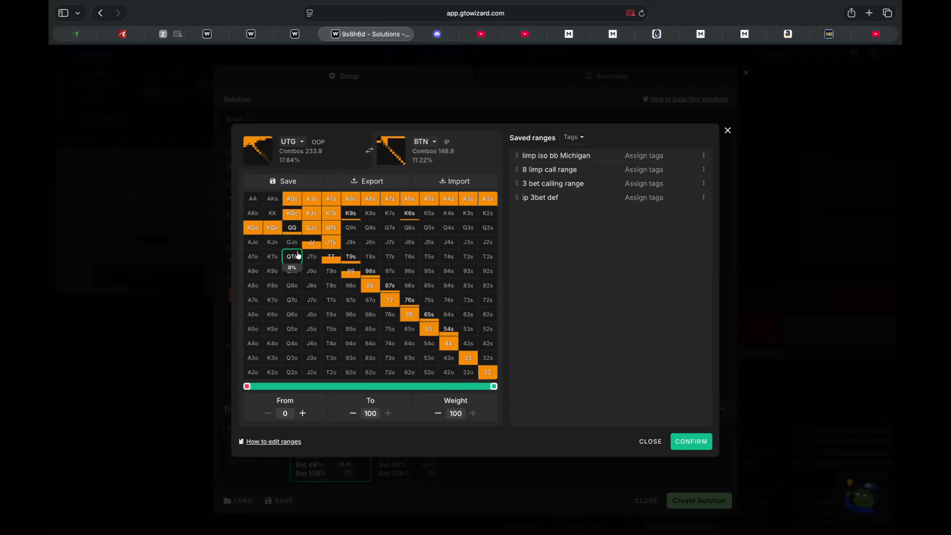
# Step: Set the offsuit broadways JTo, ATo, QJo, KJo and AJo, plus T9s, to 100 weight in BTN's range
pyautogui.click(310, 262)
pyautogui.click(252, 258)
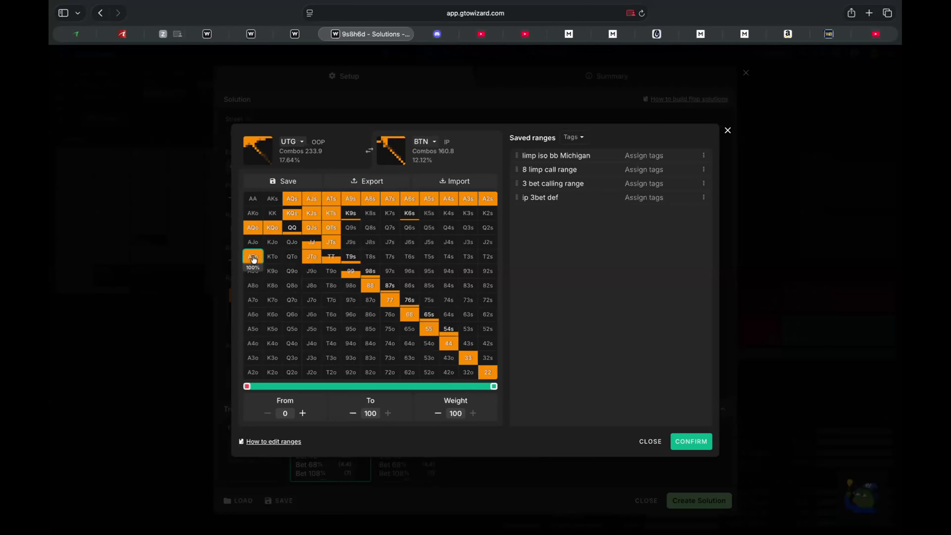
pyautogui.click(267, 259)
pyautogui.click(291, 243)
pyautogui.click(273, 258)
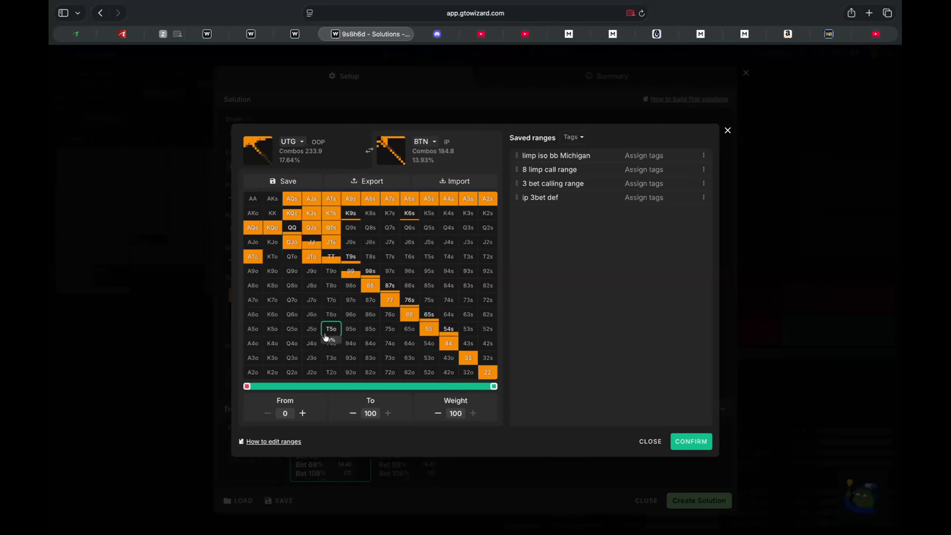
pyautogui.click(276, 249)
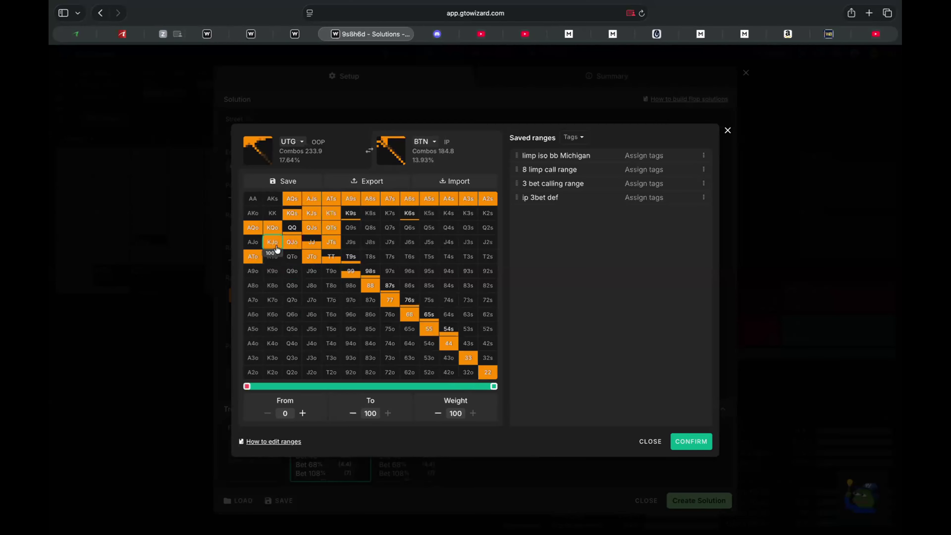
pyautogui.click(256, 245)
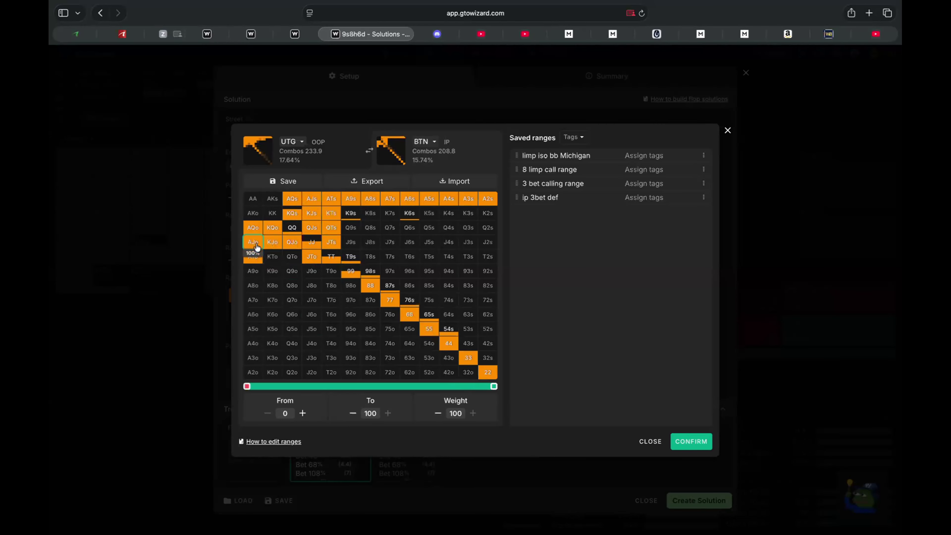
pyautogui.click(350, 257)
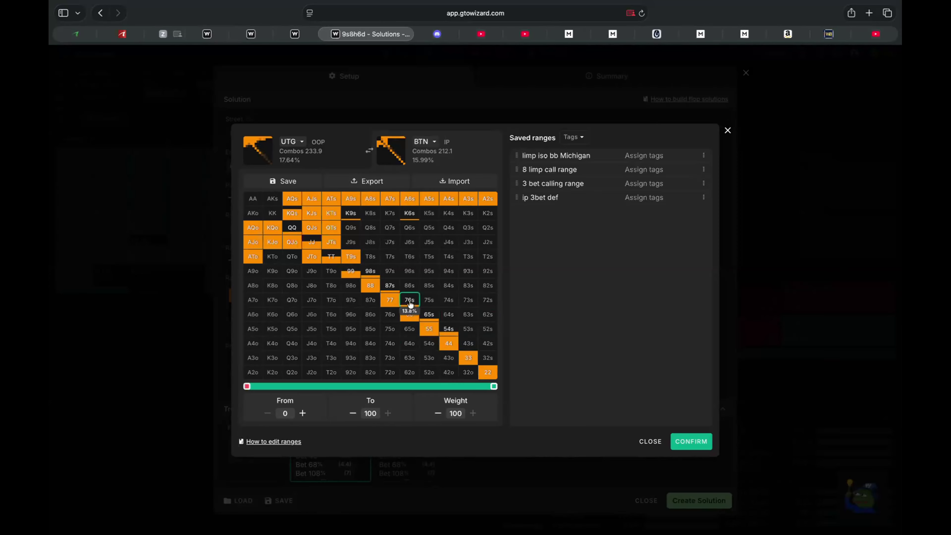
# Step: Set the suited connectors 87s through 43s to 100 weight in BTN's range
pyautogui.click(390, 285)
pyautogui.click(410, 302)
pyautogui.click(427, 314)
pyautogui.click(446, 329)
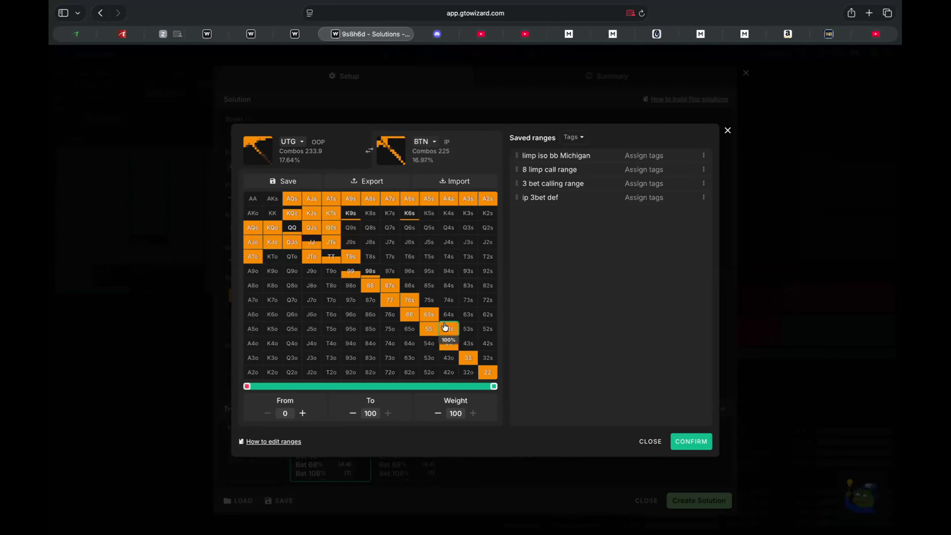
pyautogui.click(463, 343)
# Step: Set the suited connectors 43s through 98s to 50 weight in BTN's range
pyautogui.click(455, 413)
pyautogui.click(452, 400)
pyautogui.click(466, 343)
pyautogui.click(449, 329)
pyautogui.click(428, 314)
pyautogui.click(409, 299)
pyautogui.click(389, 286)
pyautogui.click(367, 272)
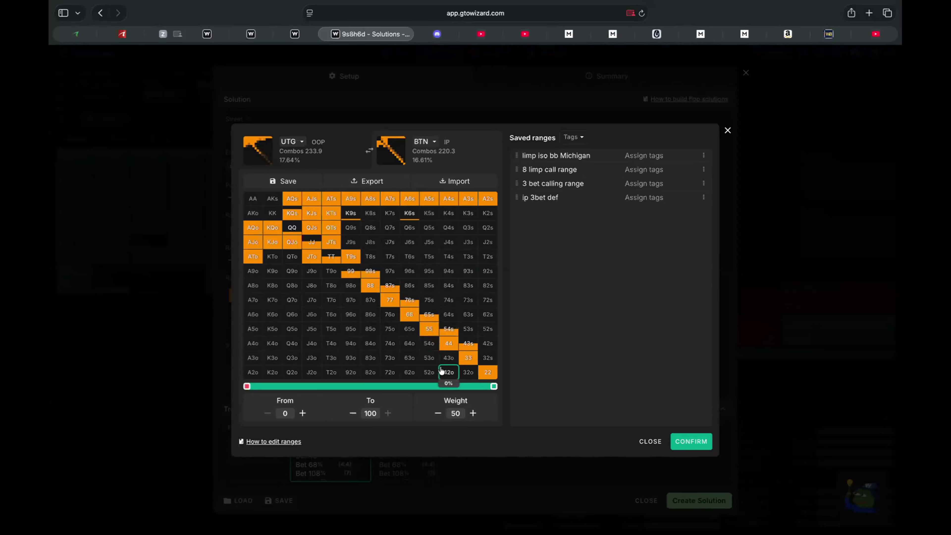
# Step: Confirm BTN's edited range and create the flop solution
pyautogui.click(692, 443)
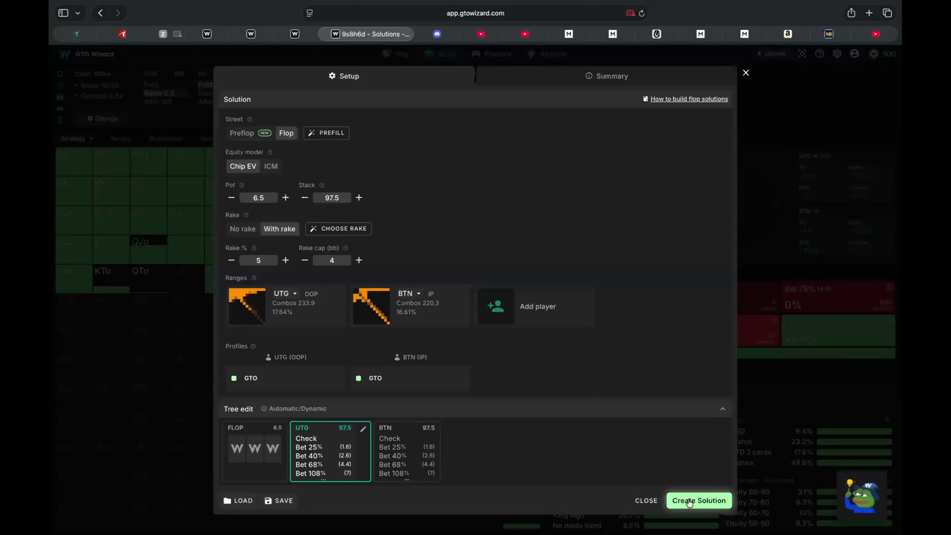
pyautogui.click(689, 502)
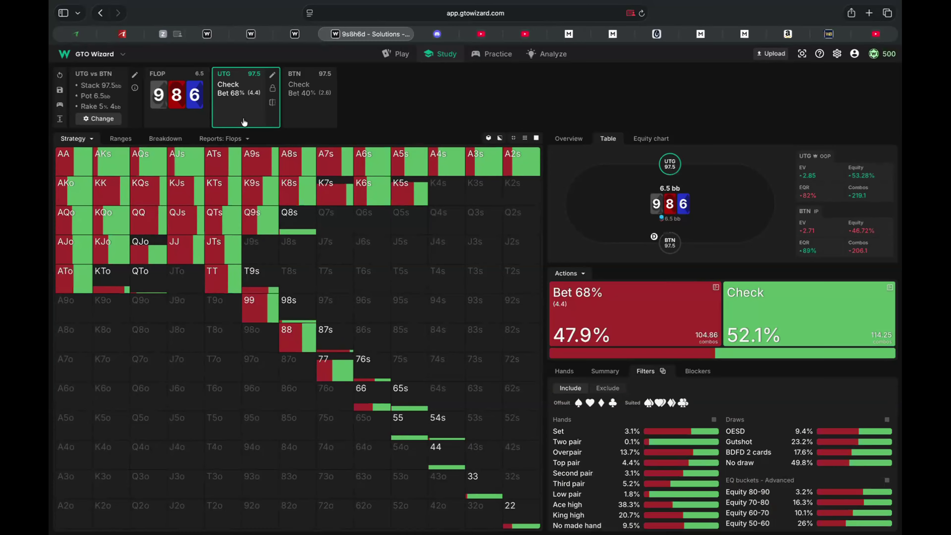
# Step: Edit UTG's flop node, changing the existing bet to 75% and adding a 50% bet size
pyautogui.click(272, 78)
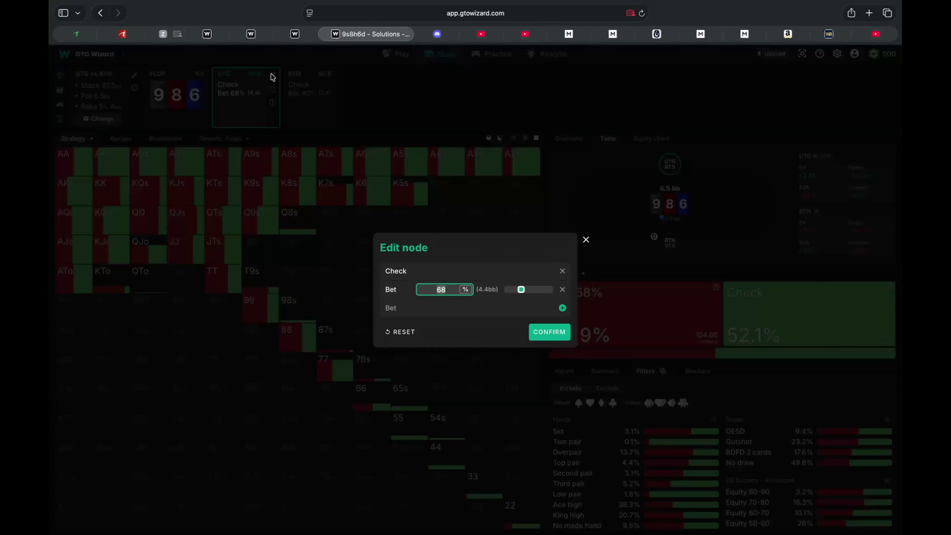
pyautogui.write('75')
pyautogui.click(562, 308)
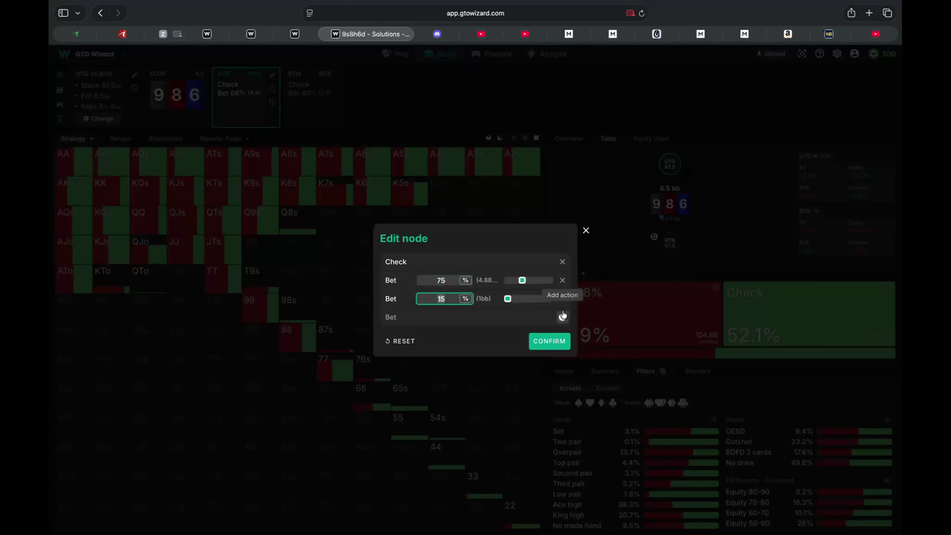
pyautogui.click(562, 317)
pyautogui.click(442, 289)
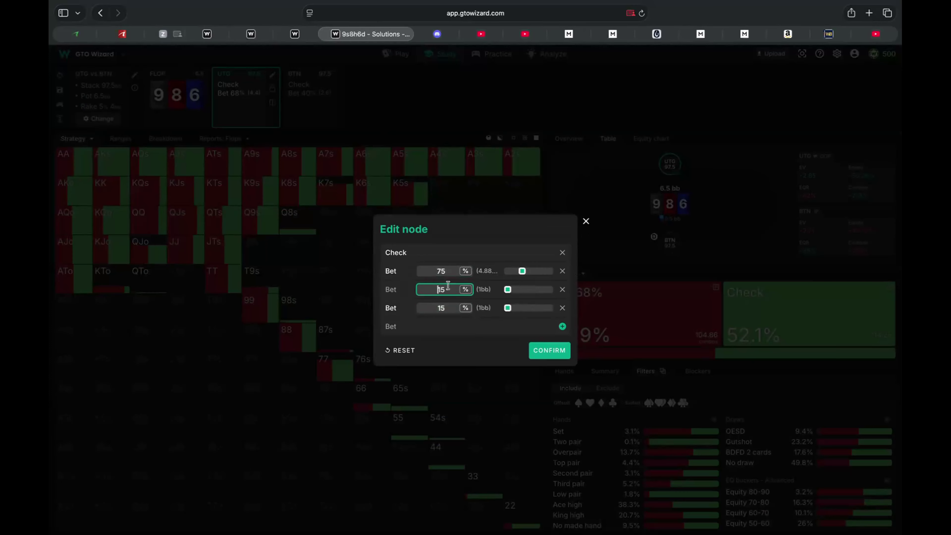
pyautogui.write('1')
pyautogui.press('BackSpace')
pyautogui.write('55')
pyautogui.press('BackSpace')
pyautogui.write('0')
# Step: Add 33% and 125% bet sizes to UTG's flop node and apply the edit
pyautogui.click(444, 308)
pyautogui.press('BackSpace')
pyautogui.press('BackSpace')
pyautogui.write('33')
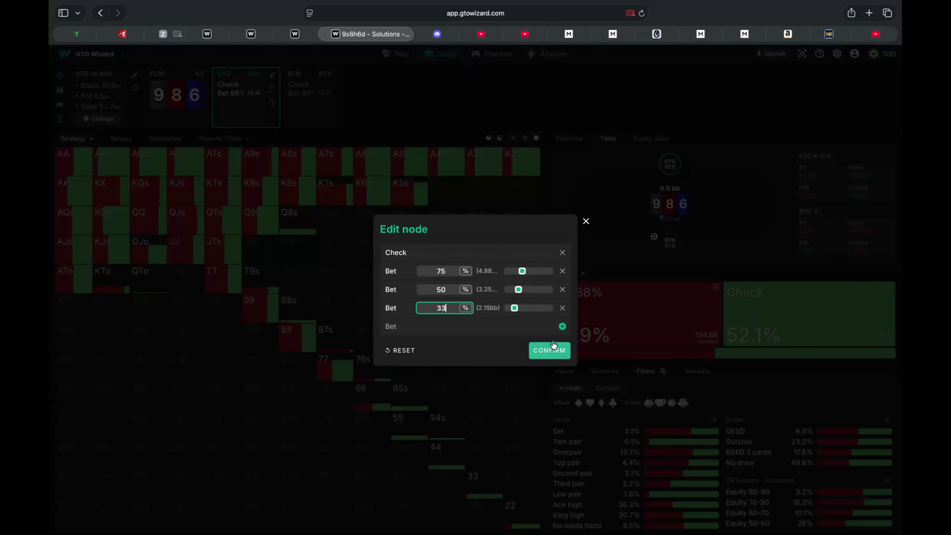
pyautogui.click(562, 327)
pyautogui.write('1256')
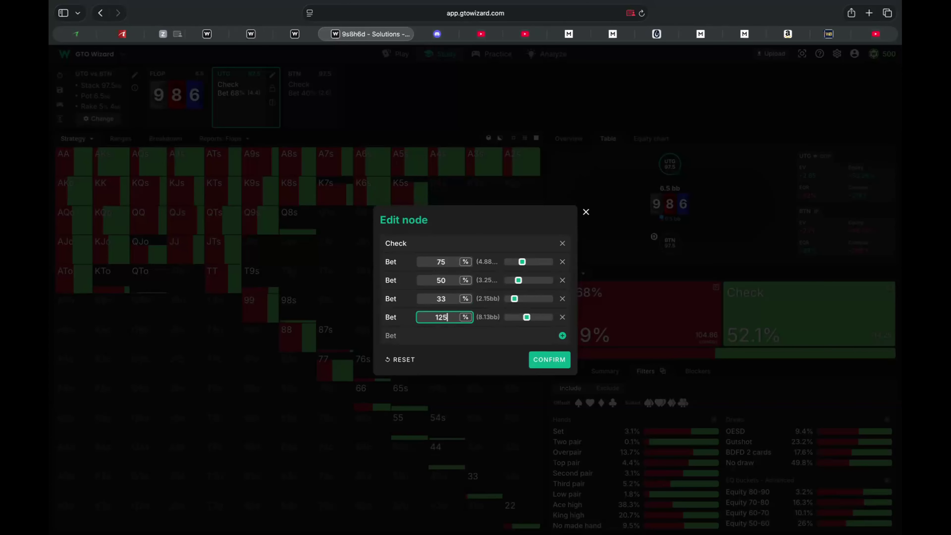
pyautogui.click(554, 360)
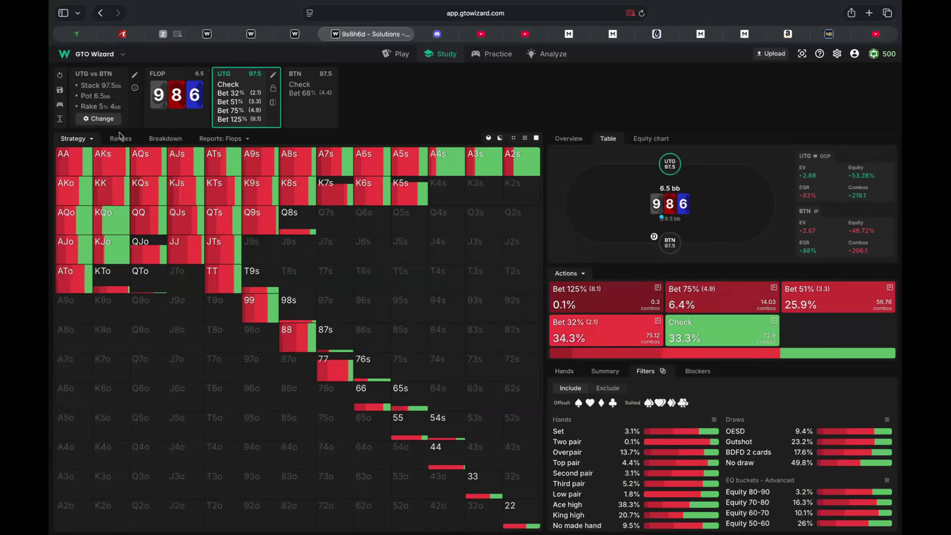
# Step: Compare both players' flop ranges and equity curves, and show BTN's strategy facing UTG's 32% bet
pyautogui.click(118, 141)
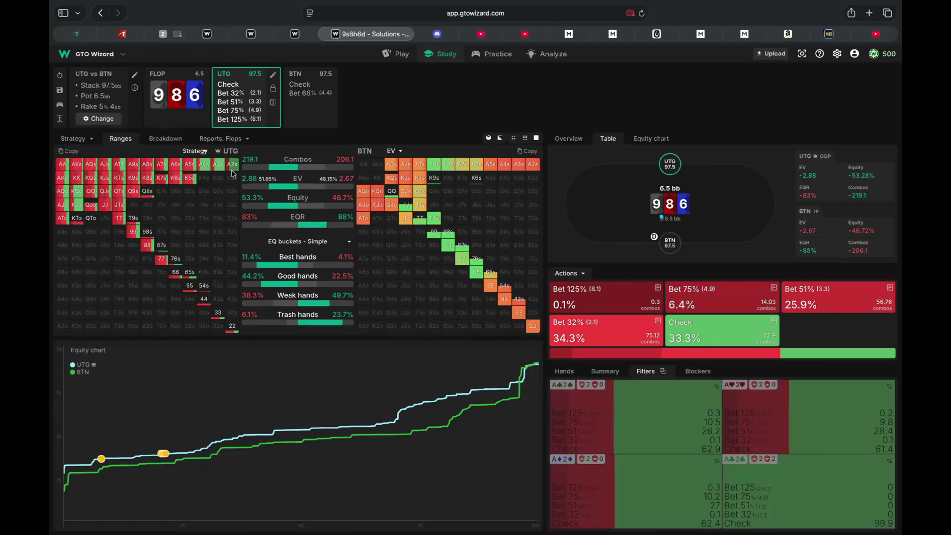
pyautogui.moveTo(535, 365)
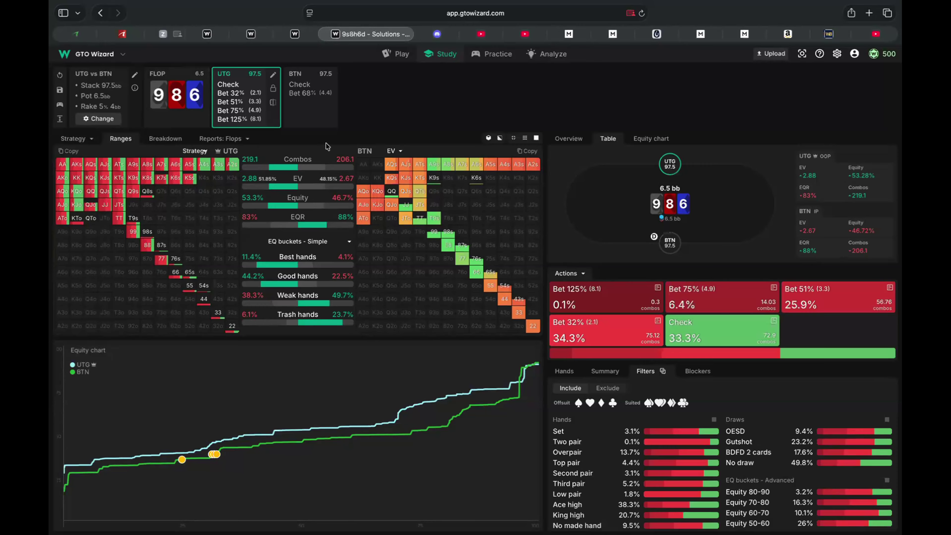
pyautogui.click(236, 93)
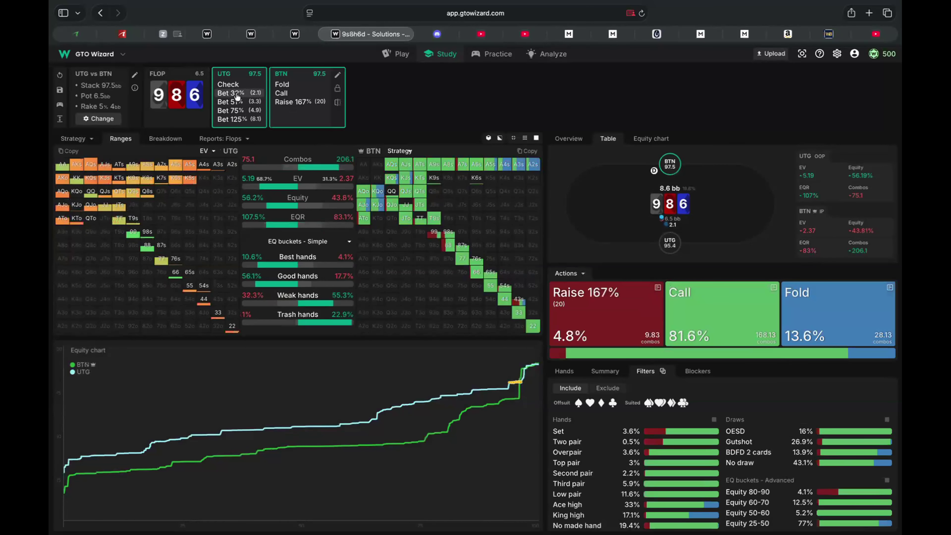
pyautogui.click(76, 138)
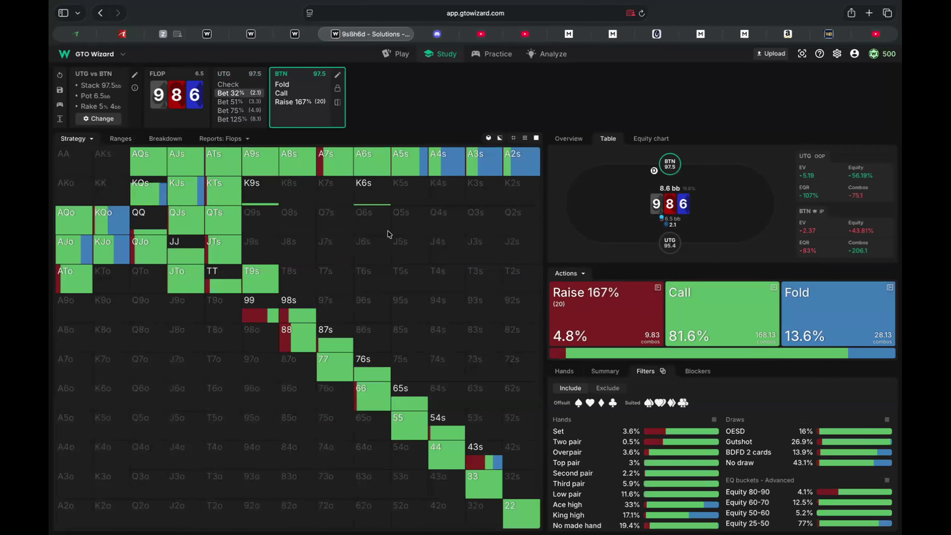
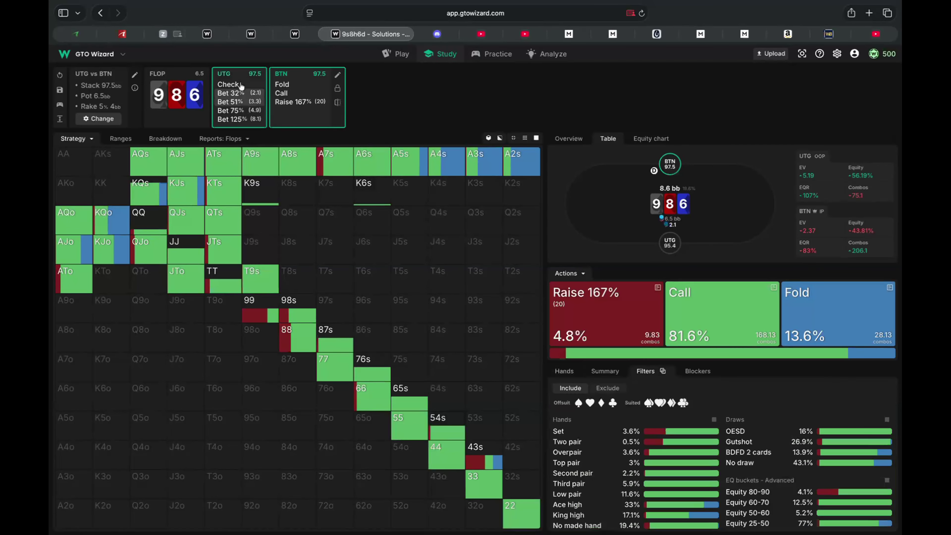
# Step: Review UTG's flop strategy and compare BTN's responses to the 51% and 32% bets
pyautogui.click(241, 75)
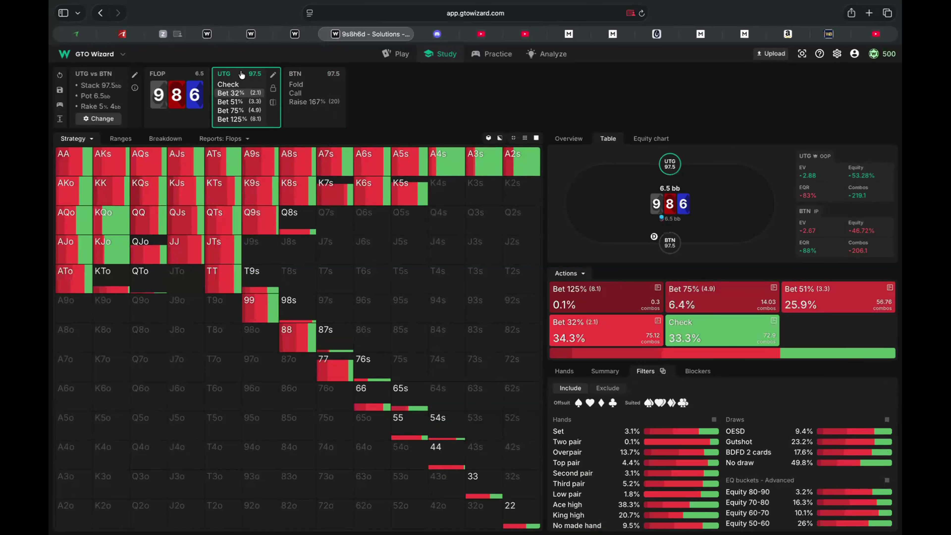
pyautogui.click(230, 101)
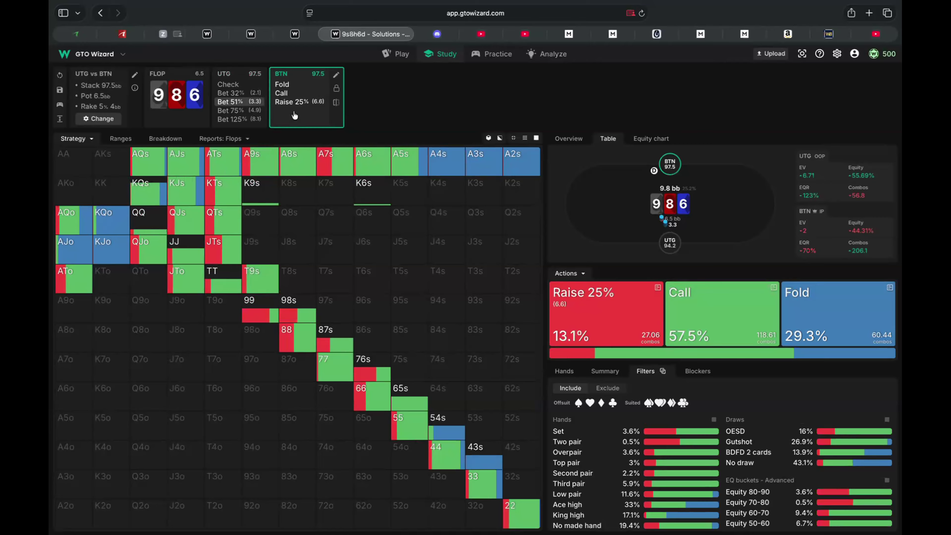
pyautogui.click(230, 94)
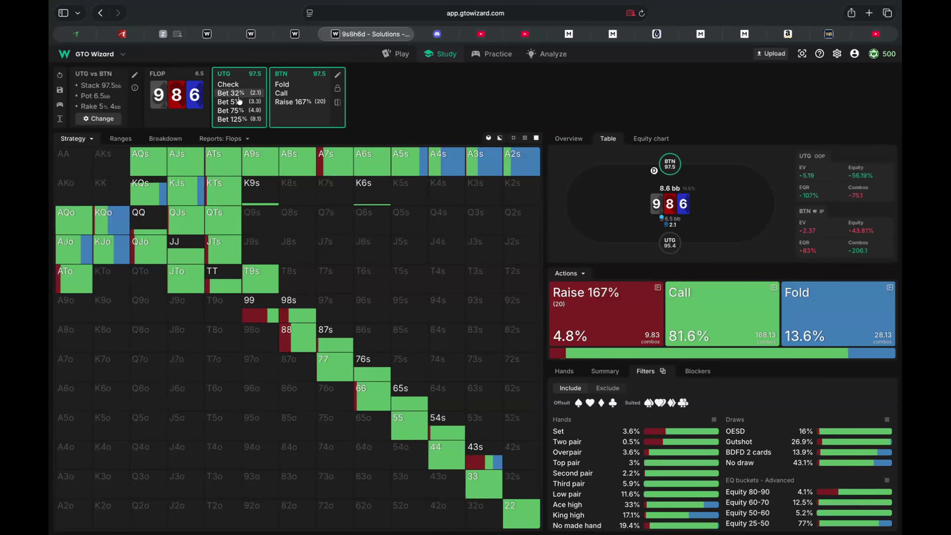
pyautogui.click(239, 102)
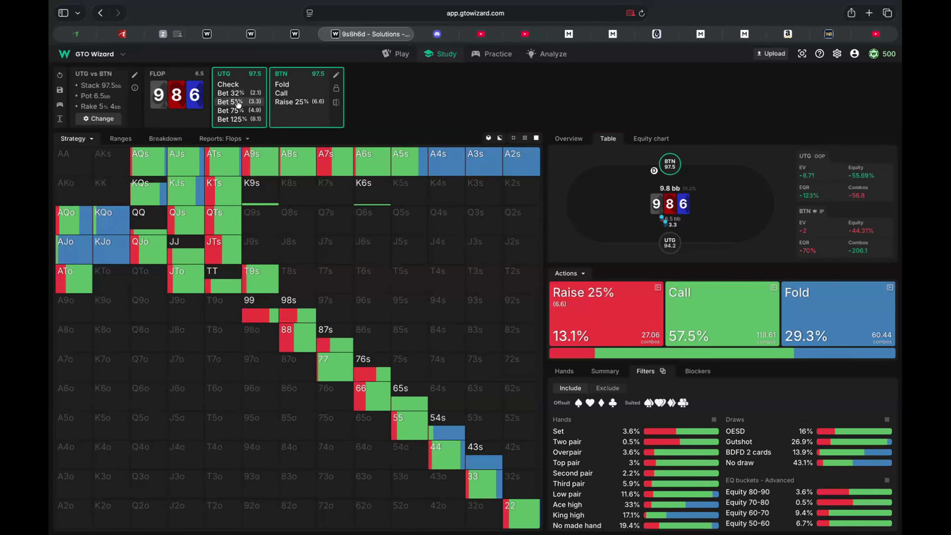
pyautogui.moveTo(289, 152)
pyautogui.click(234, 94)
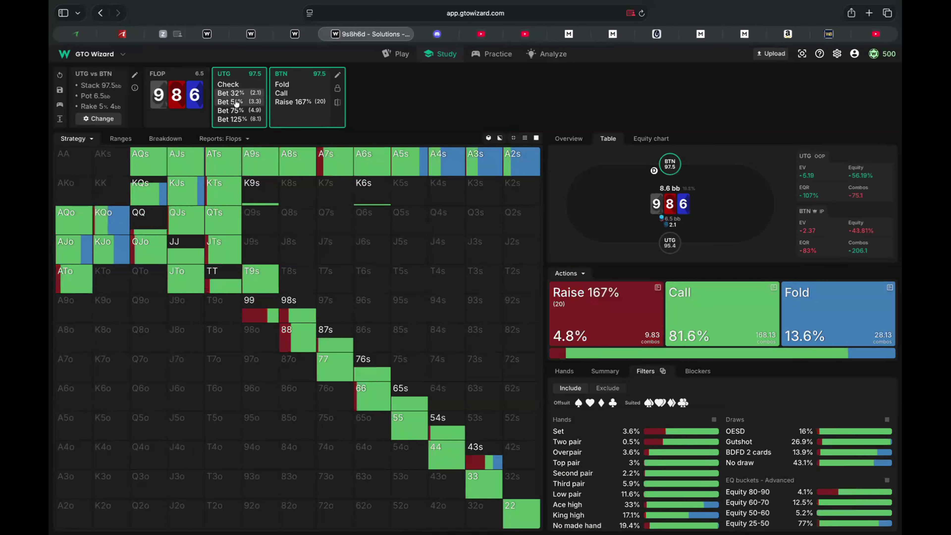
pyautogui.click(235, 102)
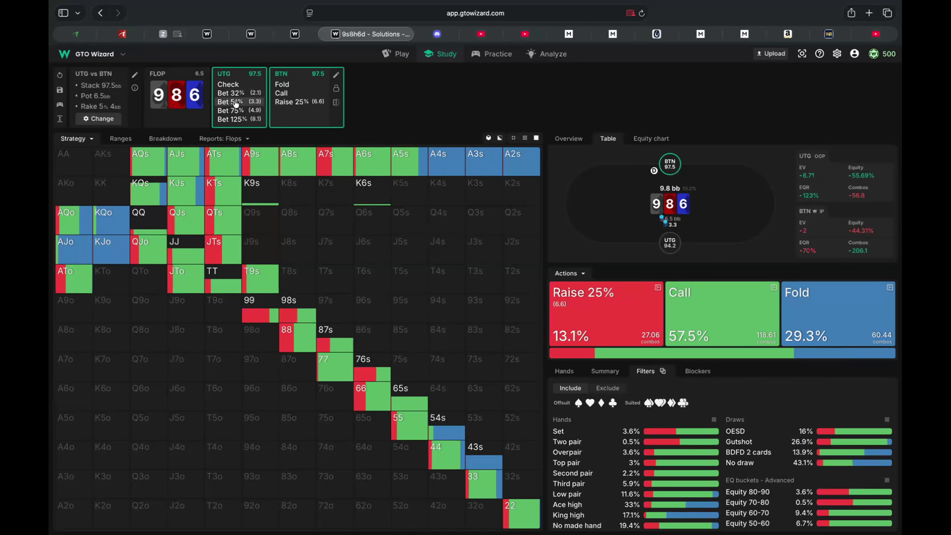
# Step: Compare BTN's responses to UTG's 32% and 51% flop bets, and show BTN's strategy after UTG checks
pyautogui.click(239, 94)
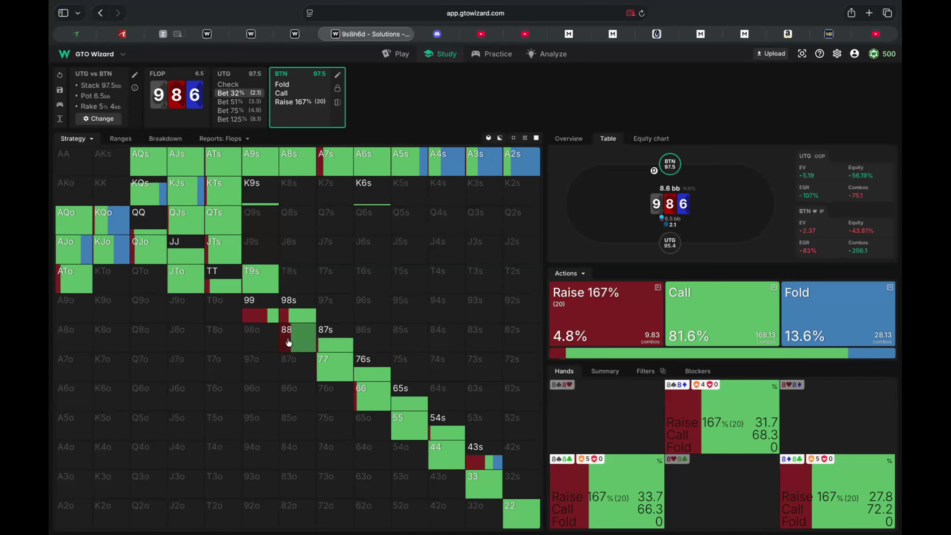
pyautogui.click(236, 101)
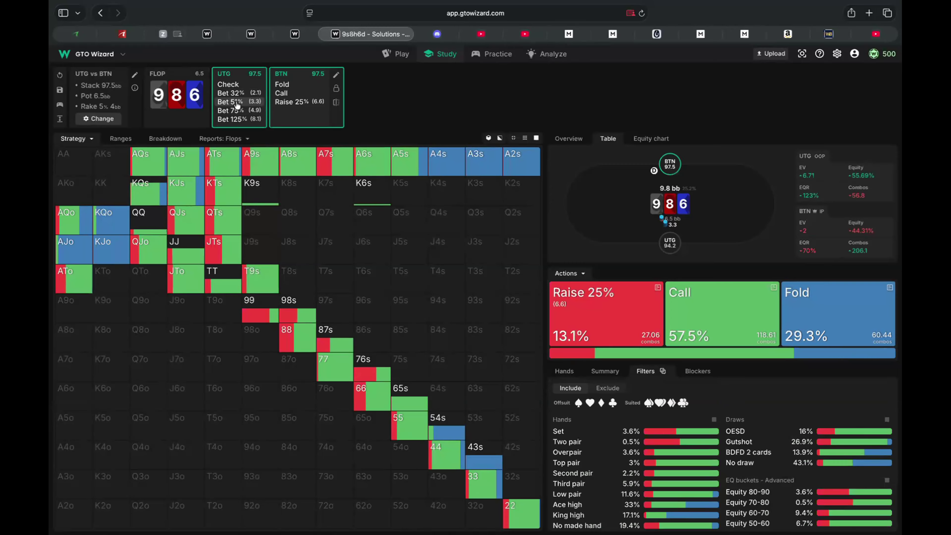
pyautogui.click(236, 93)
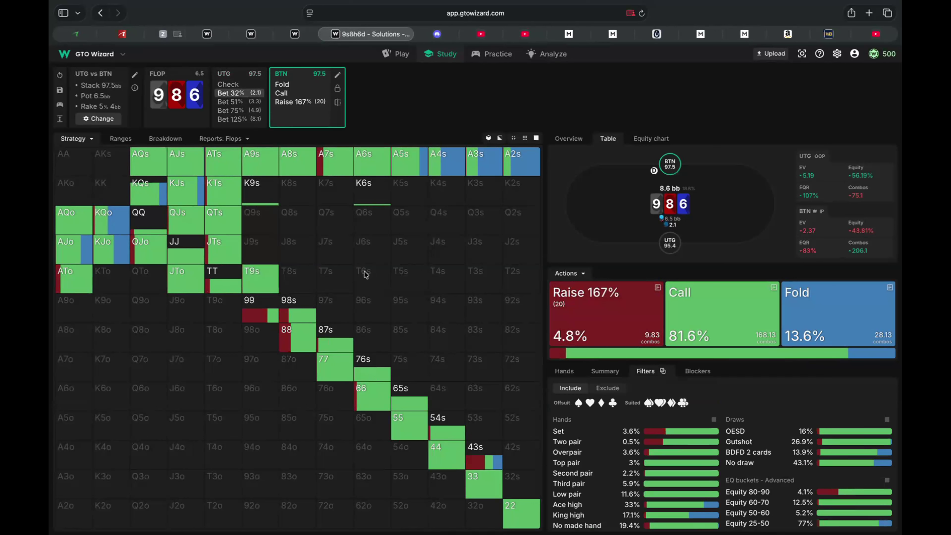
pyautogui.click(235, 103)
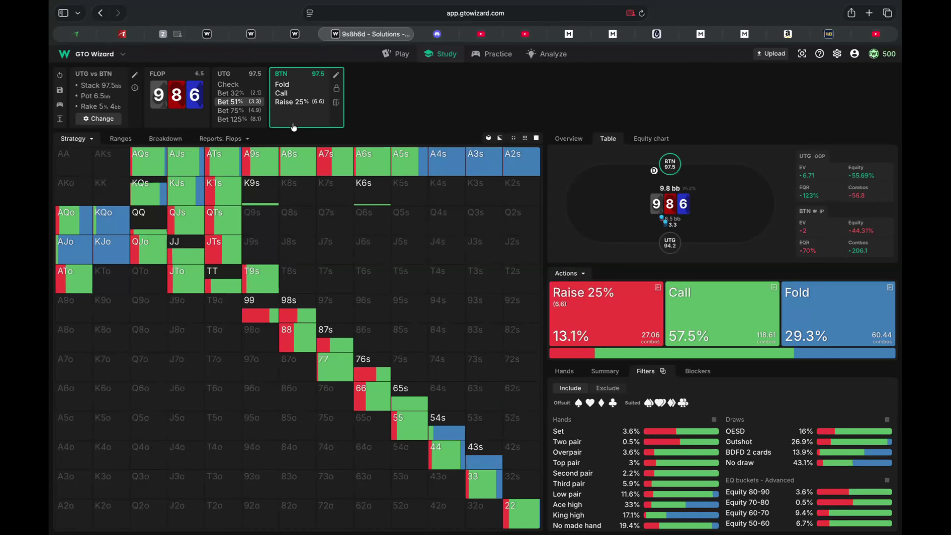
pyautogui.click(227, 84)
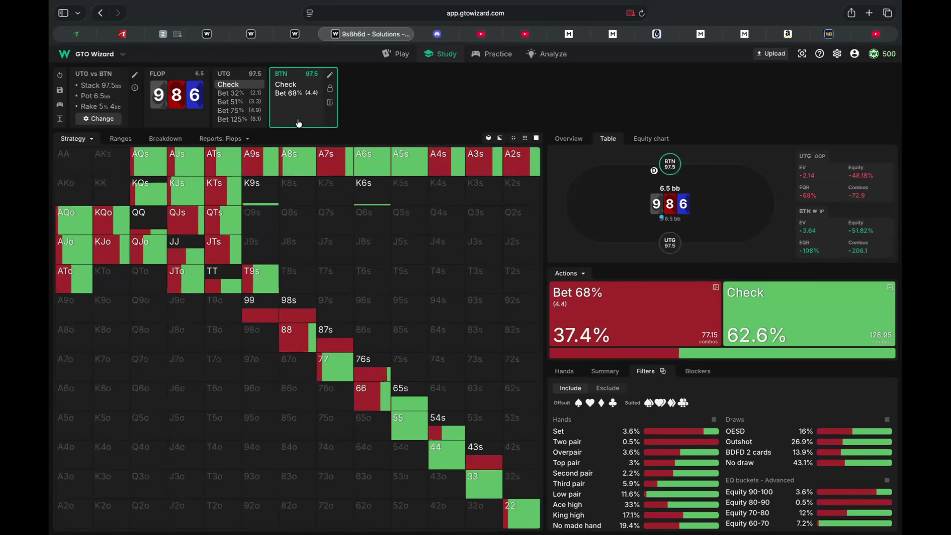
# Step: Review UTG's flop strategy and compare it side by side with the previous solution's
pyautogui.moveTo(442, 165)
pyautogui.click(240, 79)
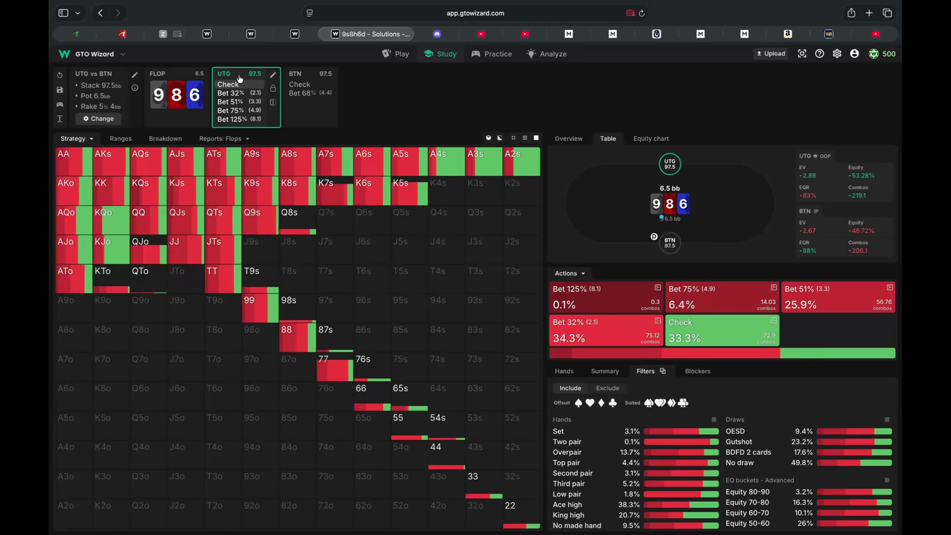
pyautogui.click(274, 105)
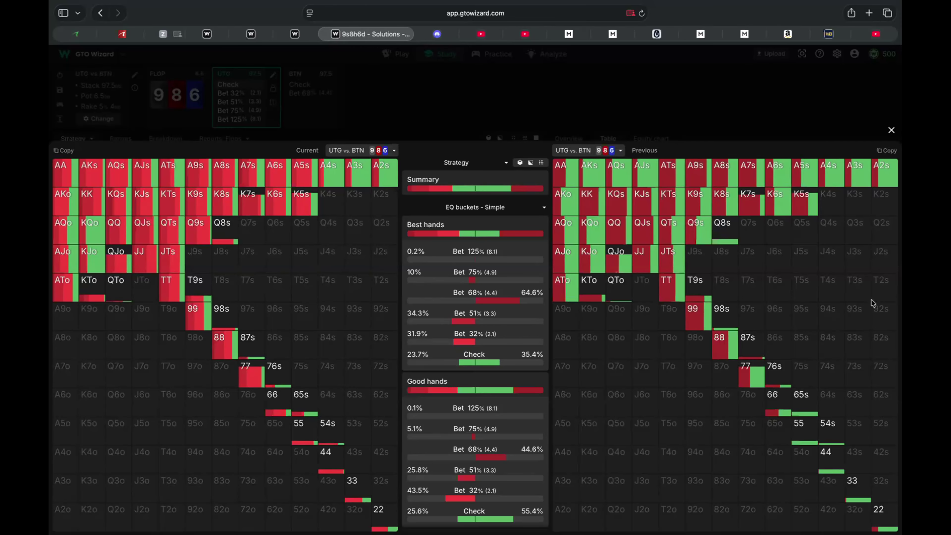
pyautogui.click(892, 130)
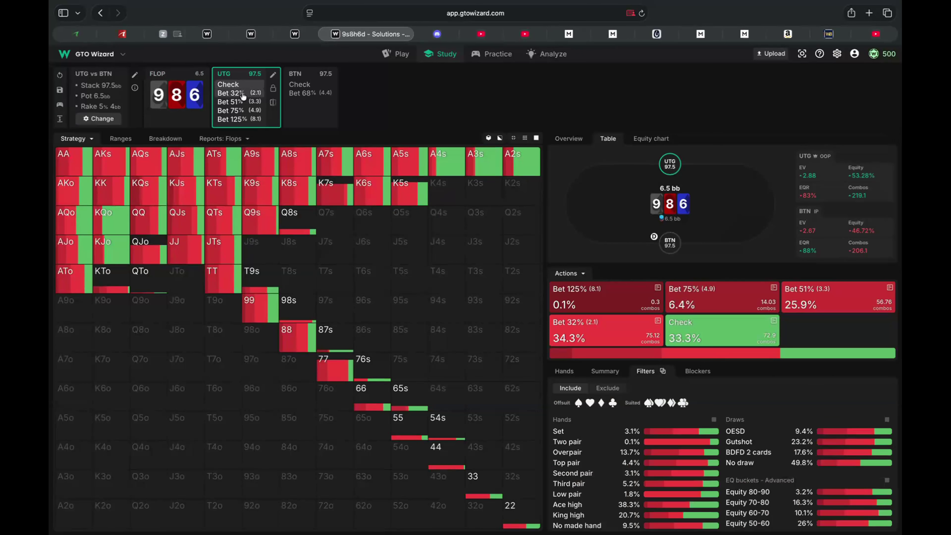
# Step: Examine BTN's strategy facing UTG's 32% bet and view its strategy-locking editor
pyautogui.click(230, 93)
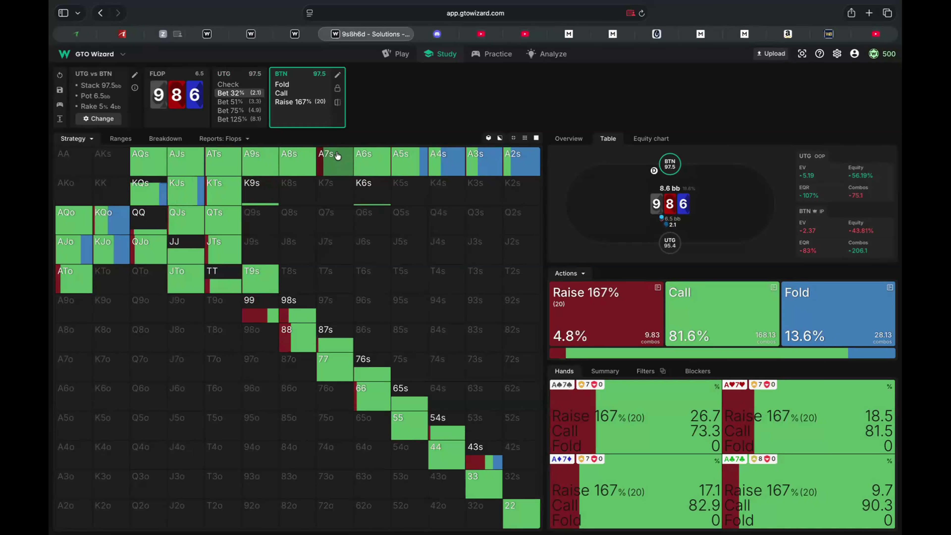
pyautogui.click(338, 90)
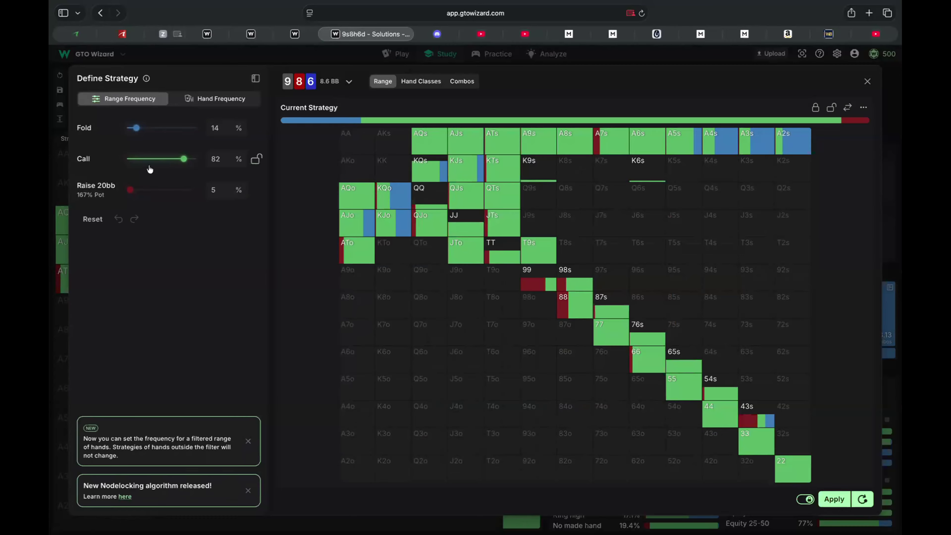
pyautogui.click(867, 82)
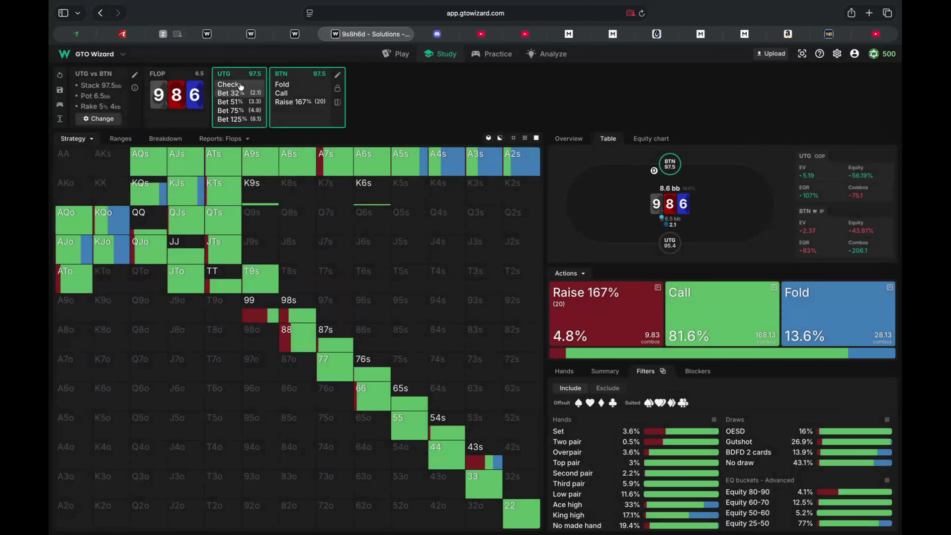
# Step: Edit BTN's flop node after UTG's check, changing the existing bet to 33% and adding a 100% bet size
pyautogui.click(241, 86)
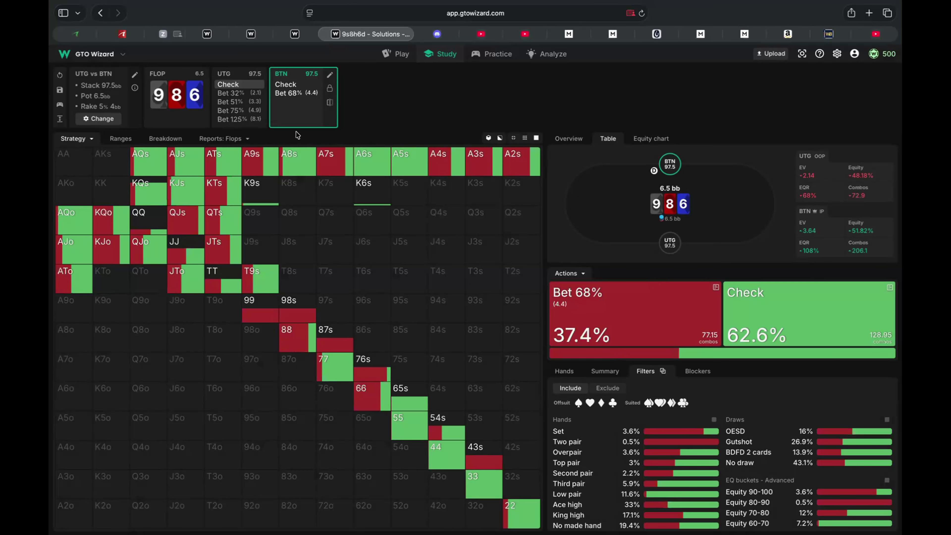
pyautogui.click(331, 90)
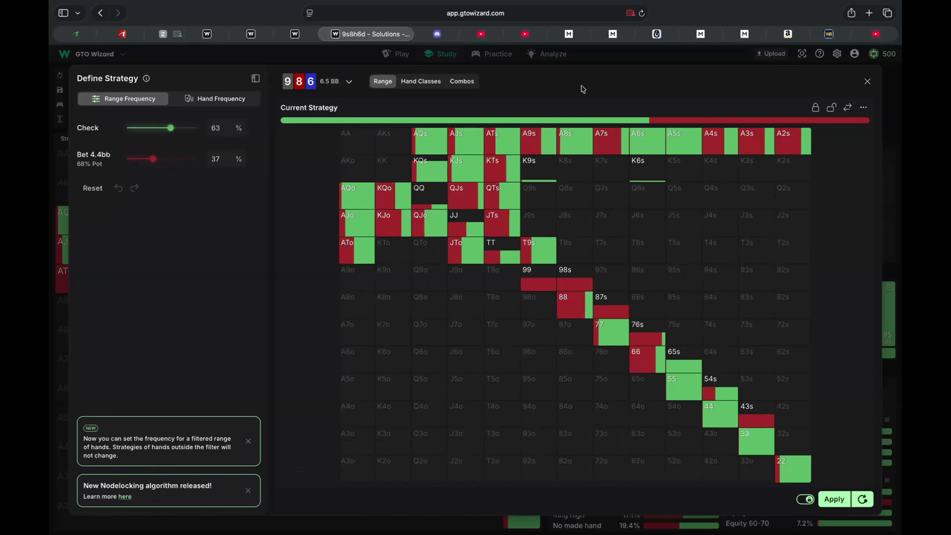
pyautogui.click(864, 84)
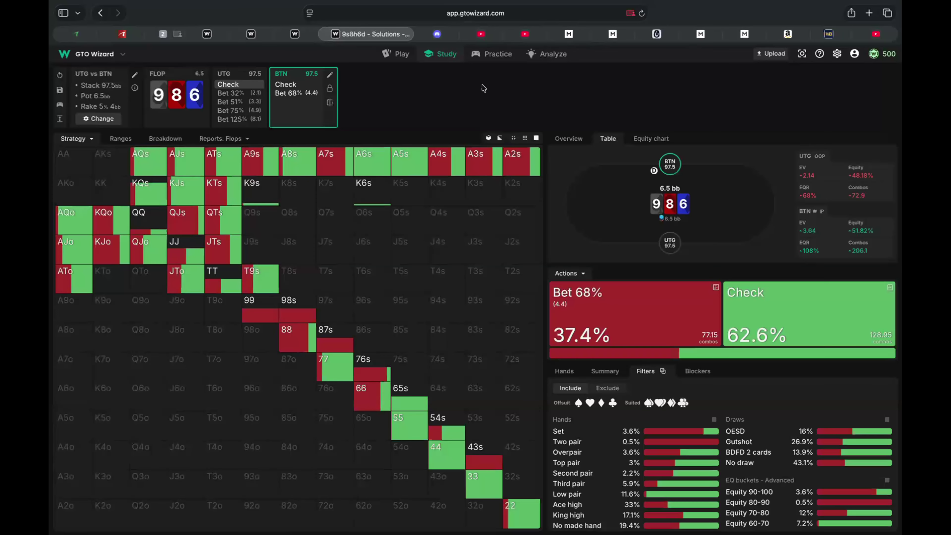
pyautogui.click(329, 75)
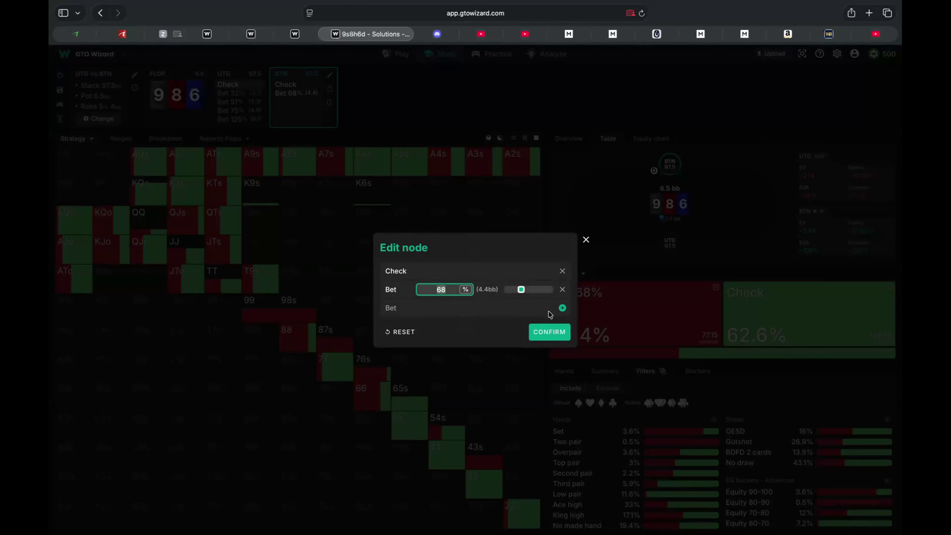
pyautogui.write('33')
pyautogui.click(563, 308)
pyautogui.click(464, 300)
pyautogui.write('100')
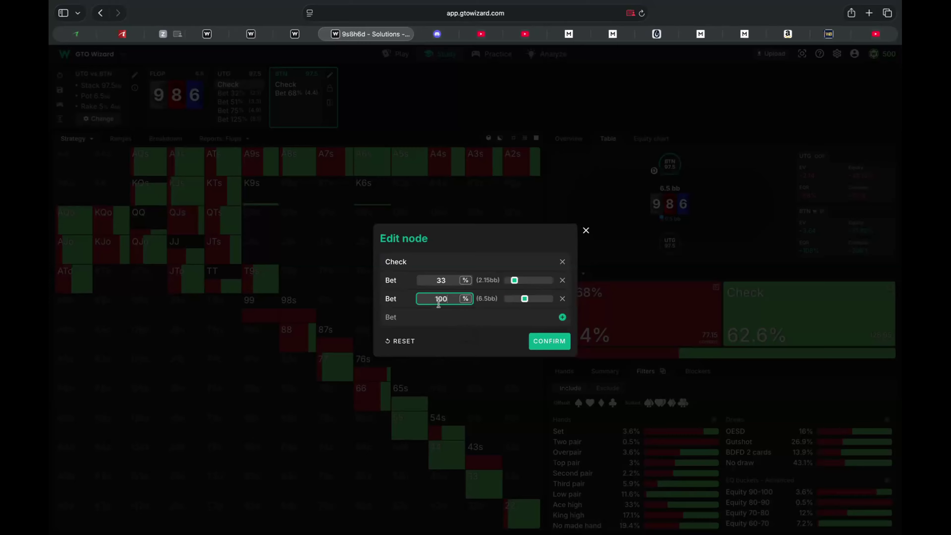
pyautogui.click(546, 342)
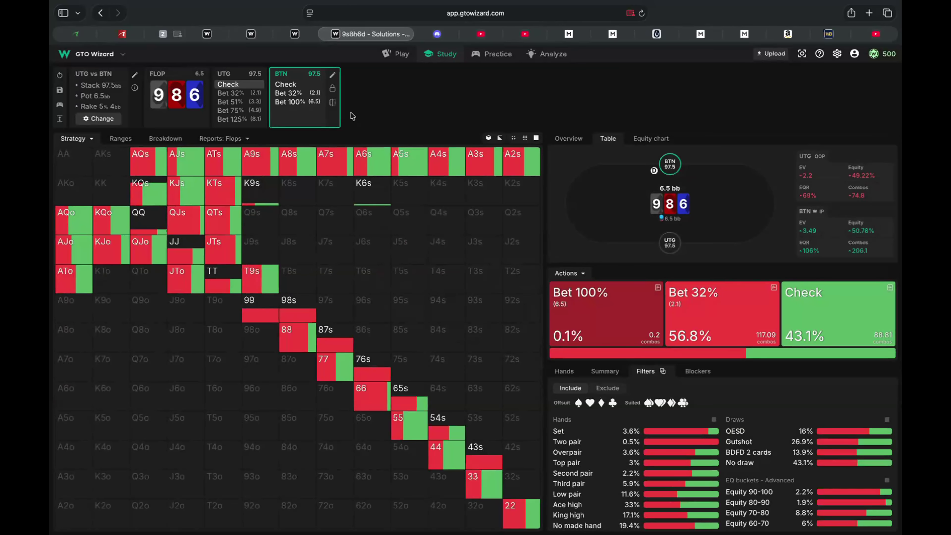
# Step: In BTN's hand-frequency strategy, paint QQ, JJ, TT, 99 and 88 to use the 100% pot bet at full frequency
pyautogui.click(332, 89)
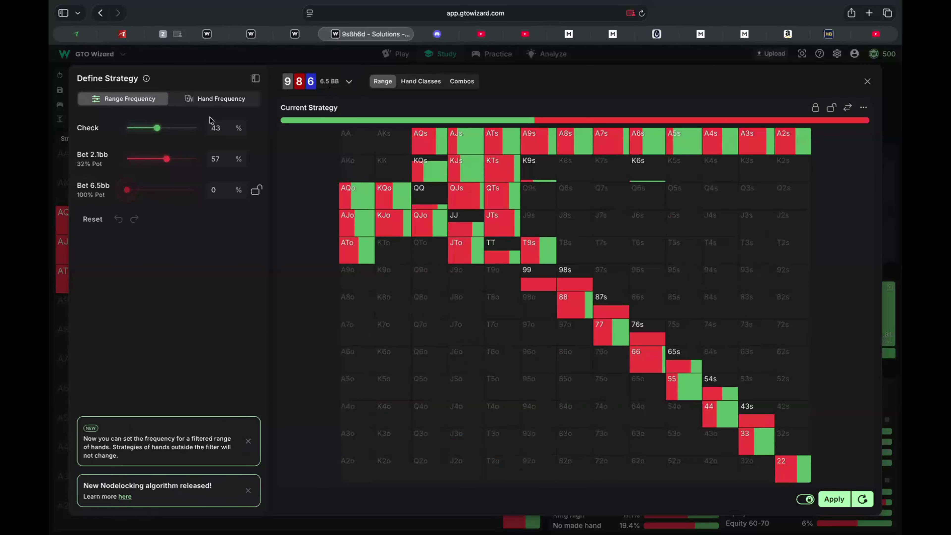
pyautogui.click(227, 99)
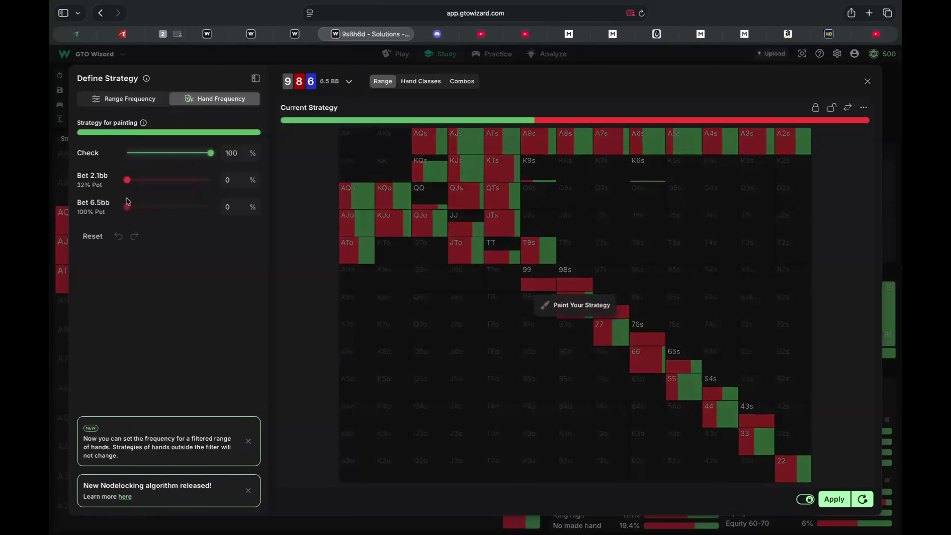
pyautogui.moveTo(129, 210); pyautogui.dragTo(211, 207)
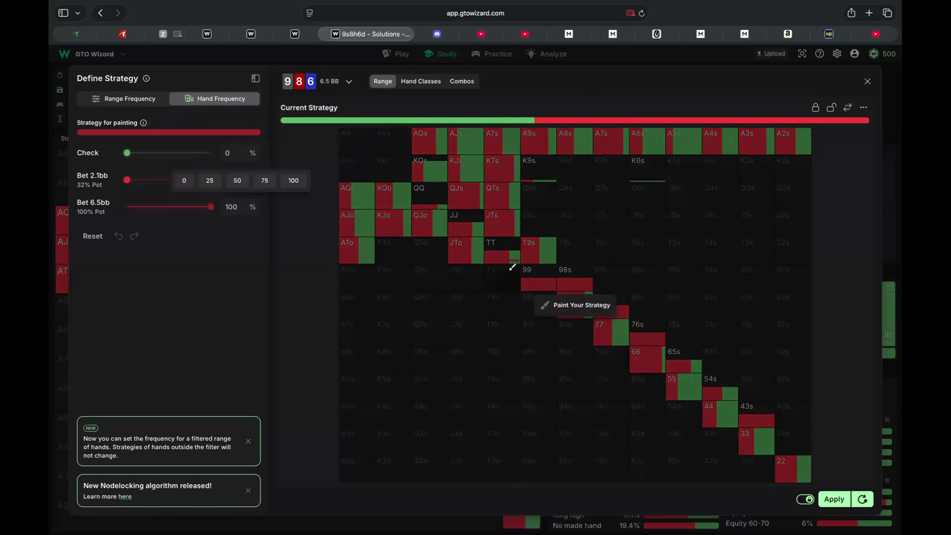
pyautogui.click(468, 224)
pyautogui.click(431, 198)
pyautogui.click(497, 244)
pyautogui.click(533, 267)
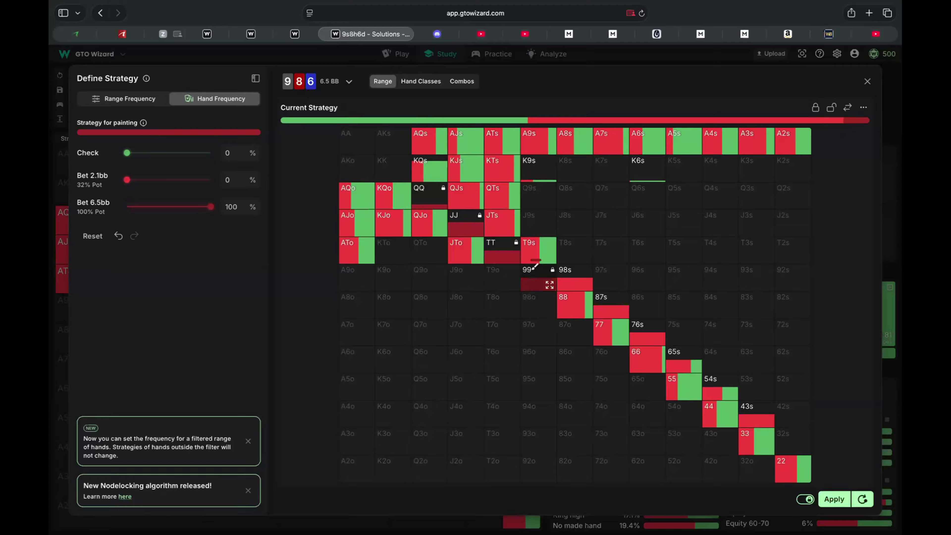
pyautogui.click(570, 297)
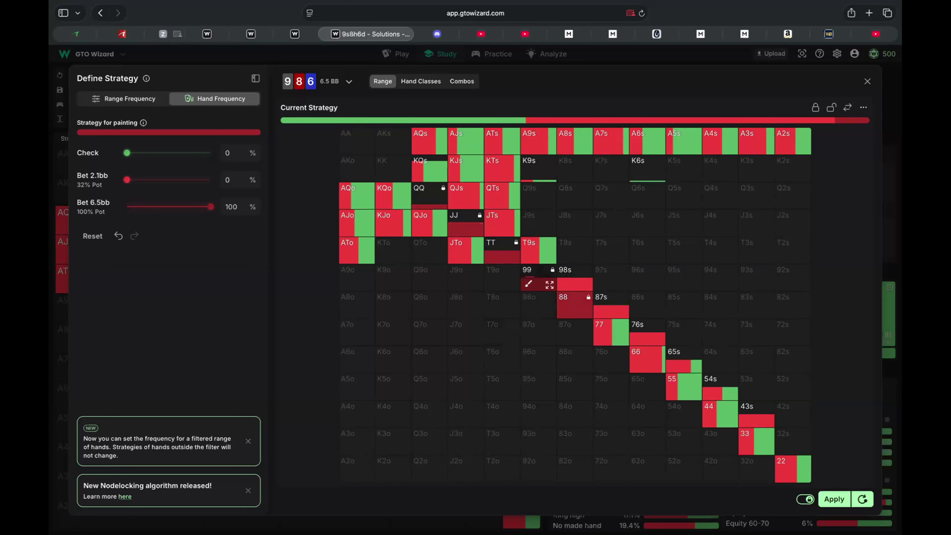
# Step: Paint T9s, A9s, K9s, 98s and 66 as pure 100% pot bets
pyautogui.click(537, 253)
pyautogui.click(536, 134)
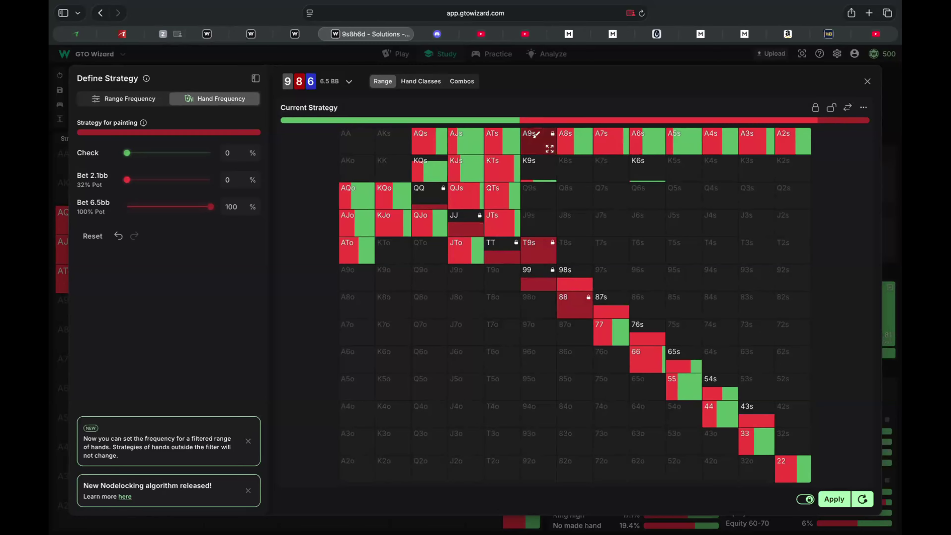
pyautogui.click(542, 167)
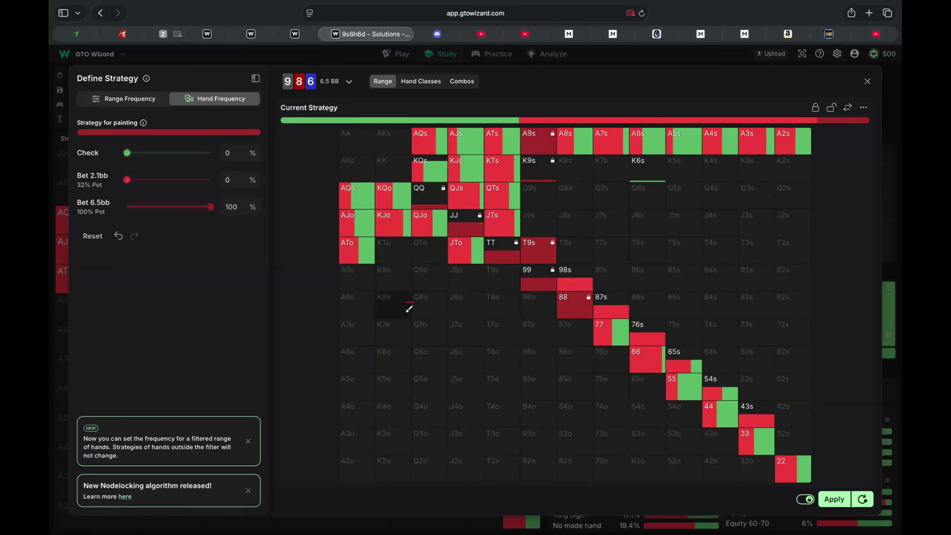
pyautogui.click(572, 274)
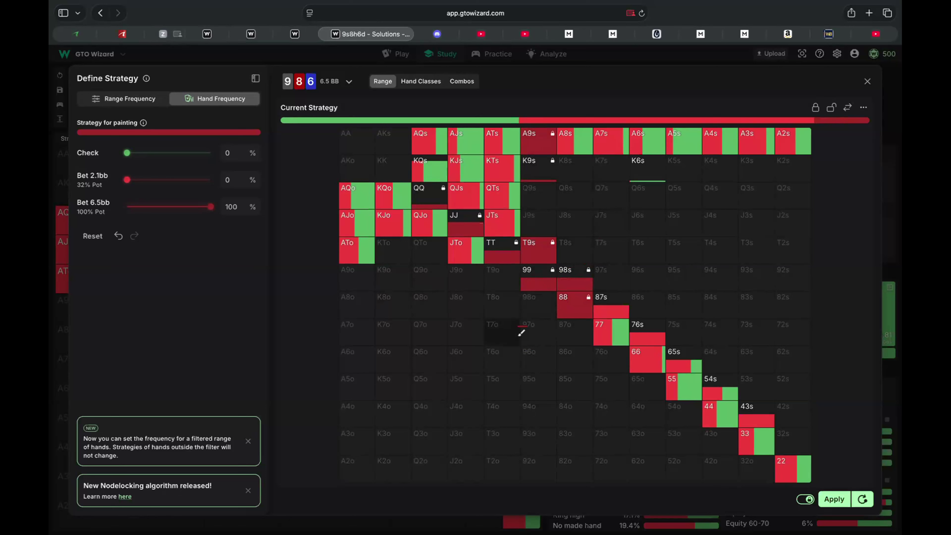
pyautogui.click(642, 348)
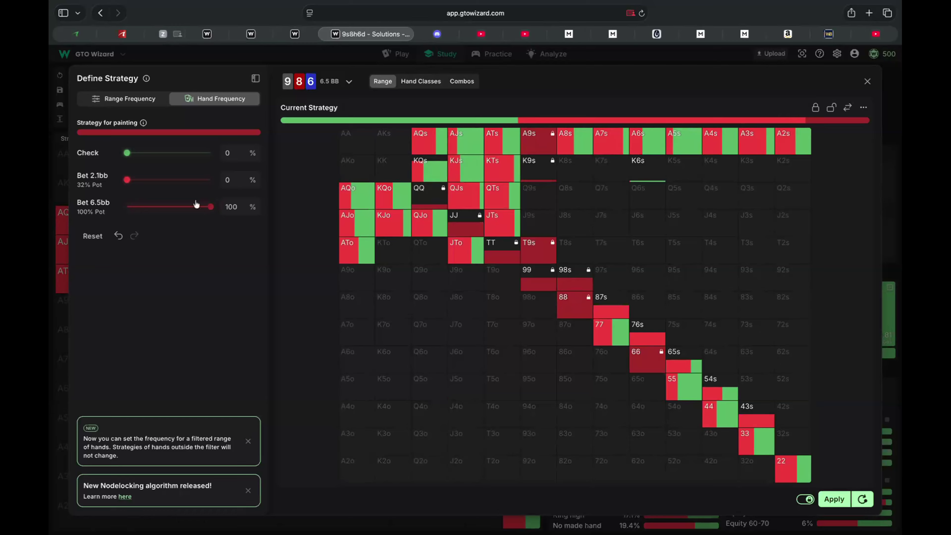
# Step: Repaint 99, 88 and 66 with a mix of 51% small bets (32% pot) and 49% pot-sized bets
pyautogui.moveTo(127, 181)
pyautogui.mouseDown()
pyautogui.moveTo(183, 183)
pyautogui.moveTo(170, 181)
pyautogui.mouseUp()
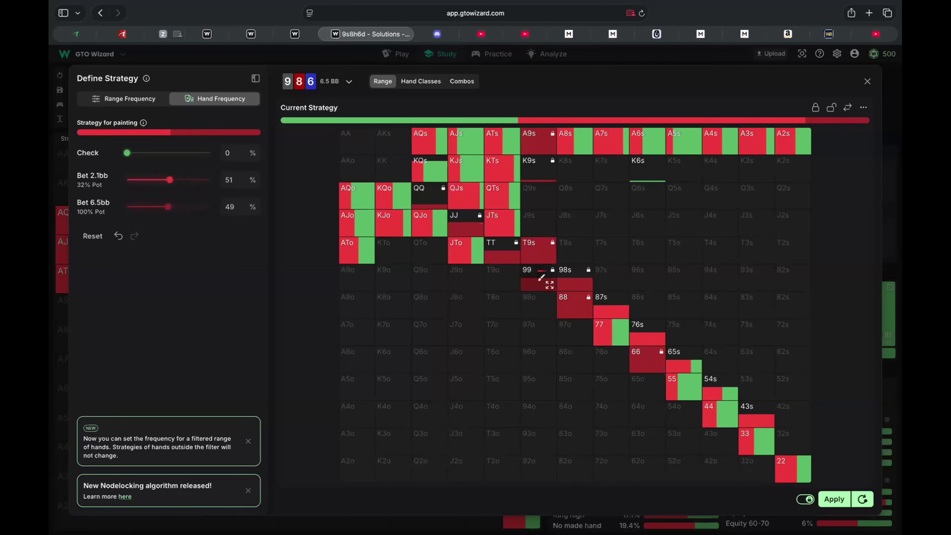
pyautogui.click(541, 280)
pyautogui.click(579, 301)
pyautogui.click(646, 360)
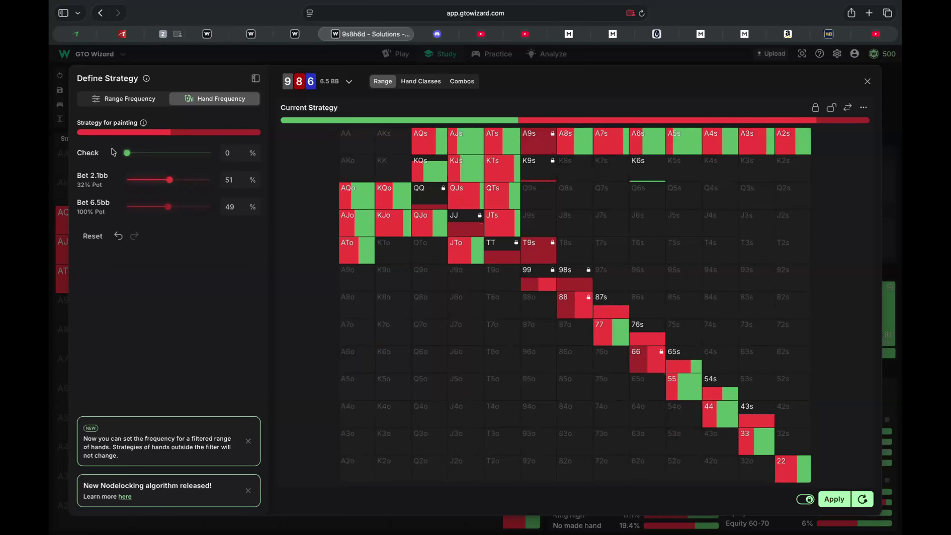
# Step: Set the painting strategy to 100% check and apply it to 22, 33, 44 and 55
pyautogui.moveTo(127, 153); pyautogui.dragTo(210, 153)
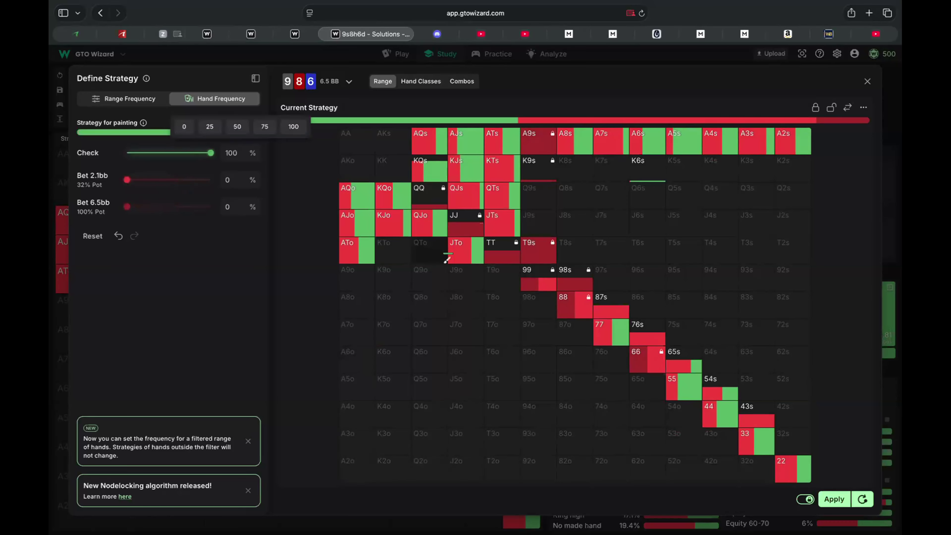
pyautogui.click(791, 472)
pyautogui.click(756, 441)
pyautogui.click(719, 414)
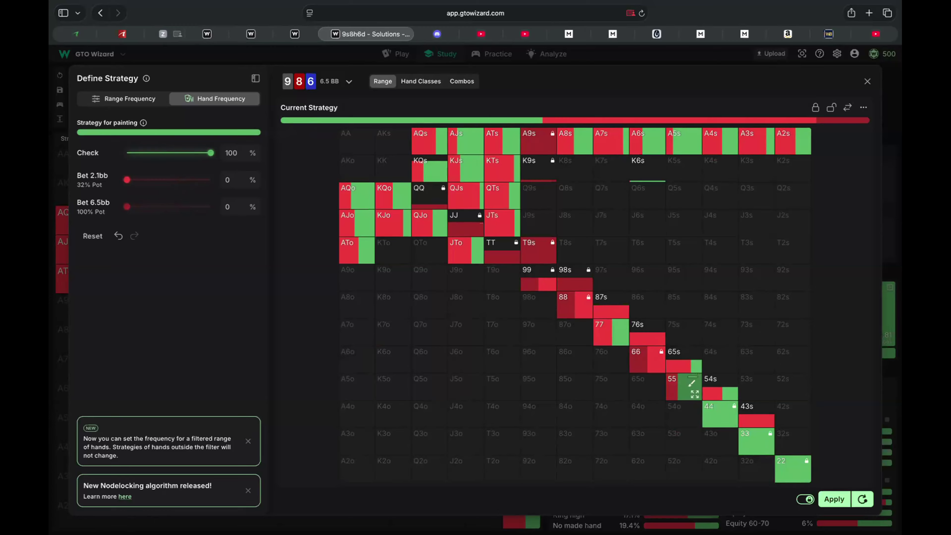
pyautogui.click(691, 383)
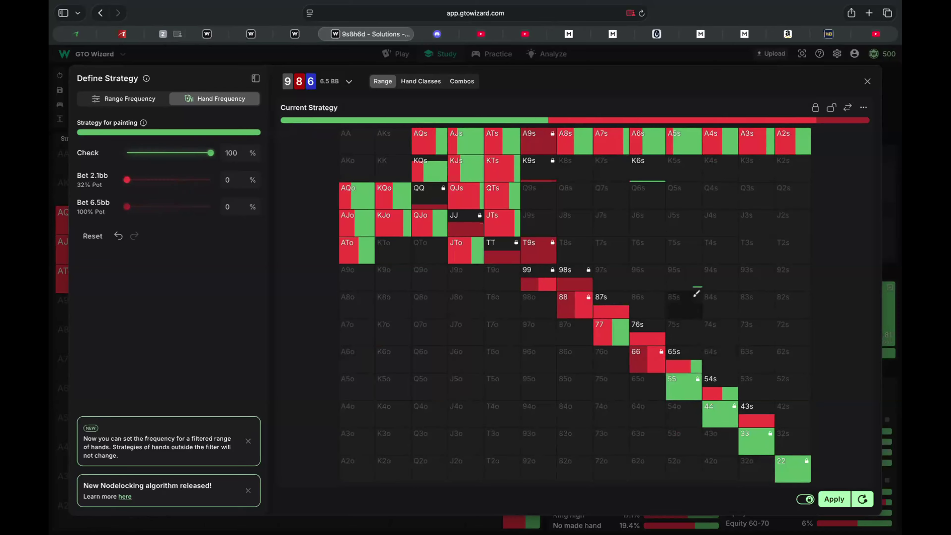
# Step: Paint A2s, A3s, A4s, A5s, 54s, 43s and 65s as pure checks in BTN's strategy
pyautogui.click(796, 146)
pyautogui.click(746, 138)
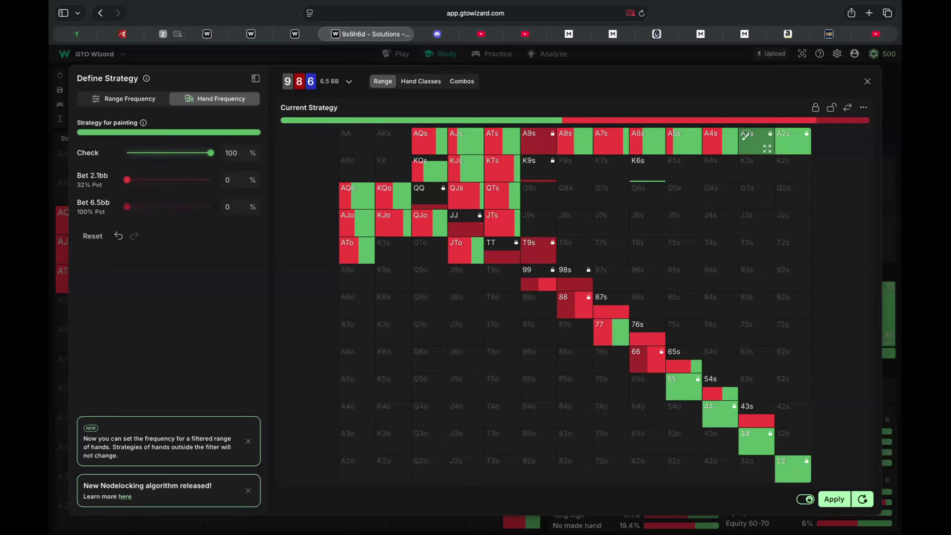
pyautogui.click(713, 135)
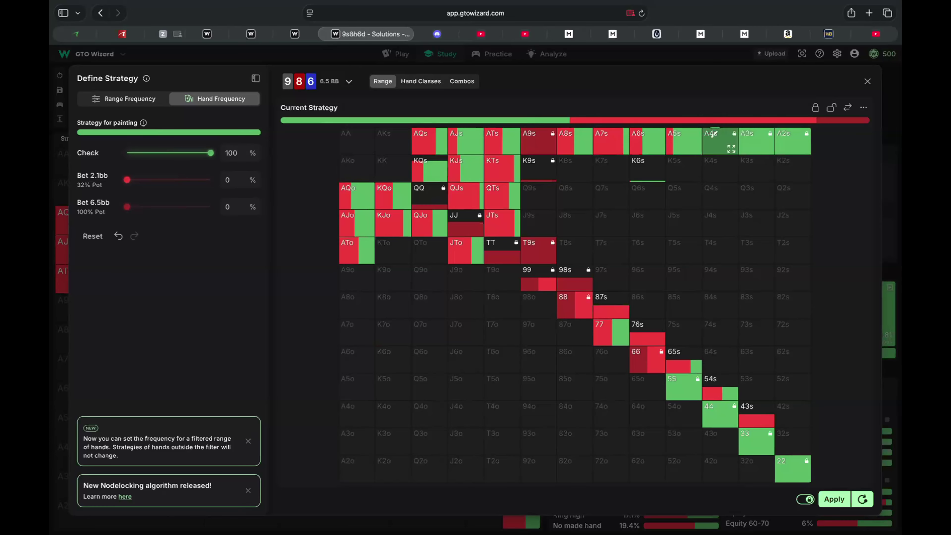
pyautogui.click(697, 134)
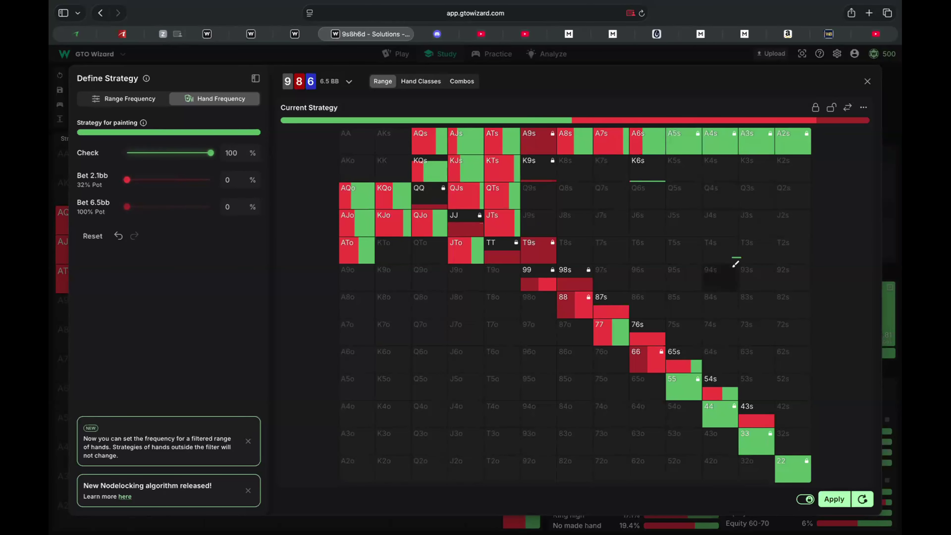
pyautogui.click(722, 385)
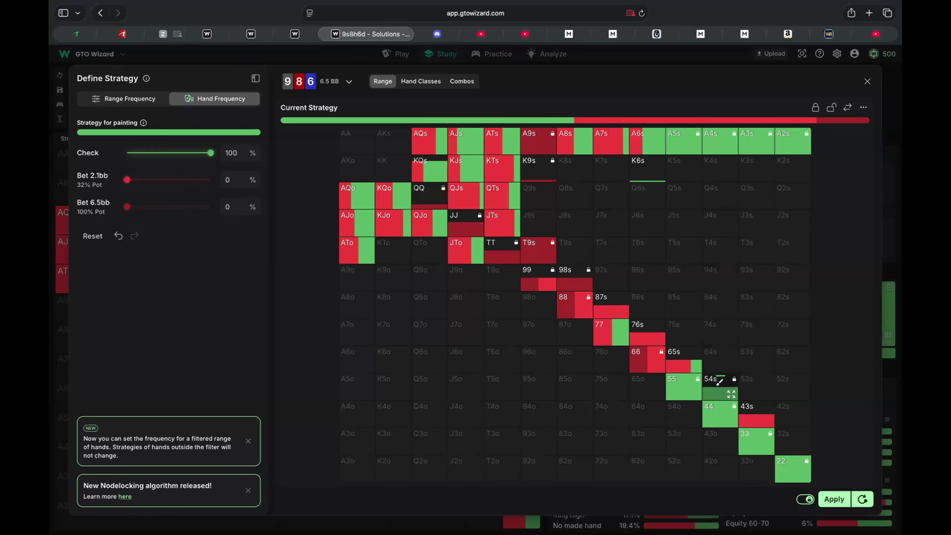
pyautogui.click(759, 410)
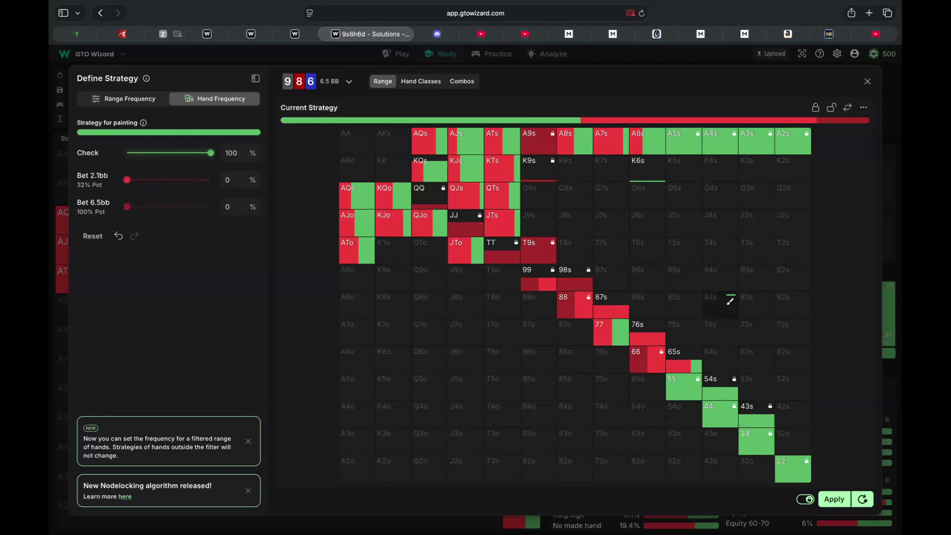
pyautogui.click(686, 357)
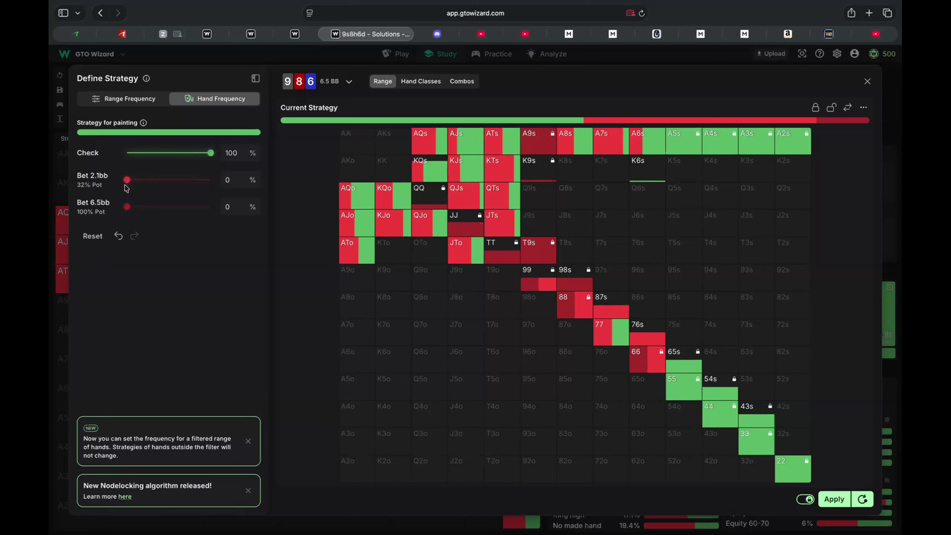
# Step: Set the painting strategy to 80% check and 20% small bet (32% pot) and paint AQo–ATo, KQo, KJo, QJo, AQs–ATs, KJs and KTs
pyautogui.moveTo(127, 180); pyautogui.dragTo(145, 181)
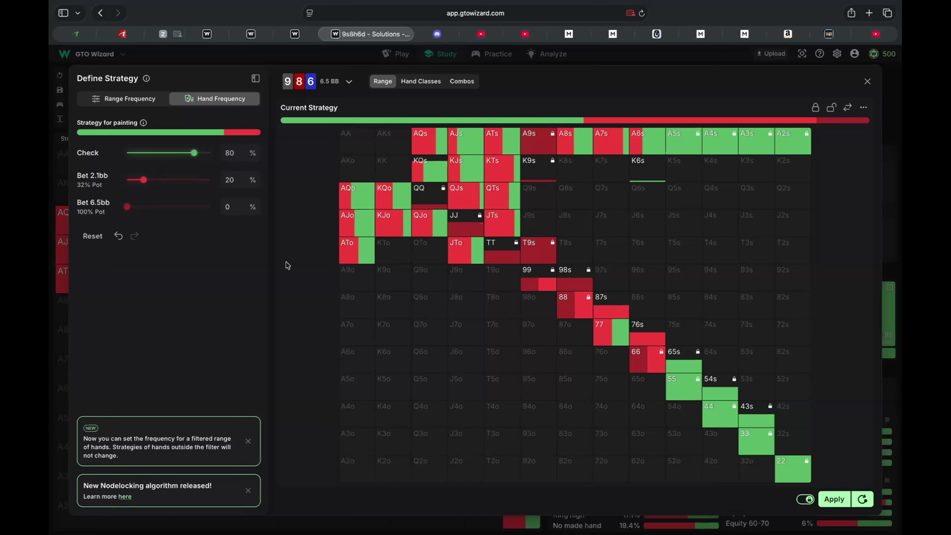
pyautogui.moveTo(359, 245)
pyautogui.mouseDown()
pyautogui.moveTo(360, 196)
pyautogui.moveTo(399, 197)
pyautogui.moveTo(393, 228)
pyautogui.moveTo(427, 223)
pyautogui.moveTo(469, 250)
pyautogui.mouseUp()
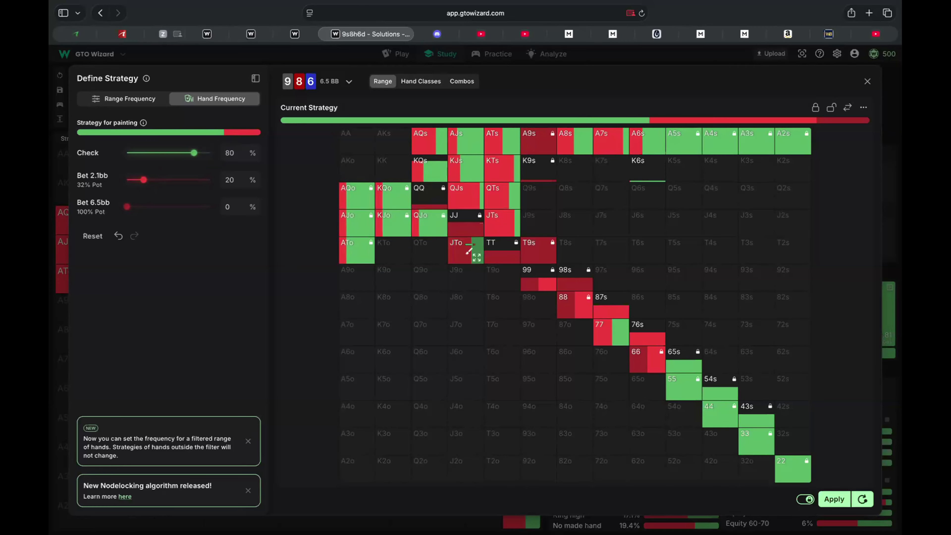
pyautogui.click(432, 135)
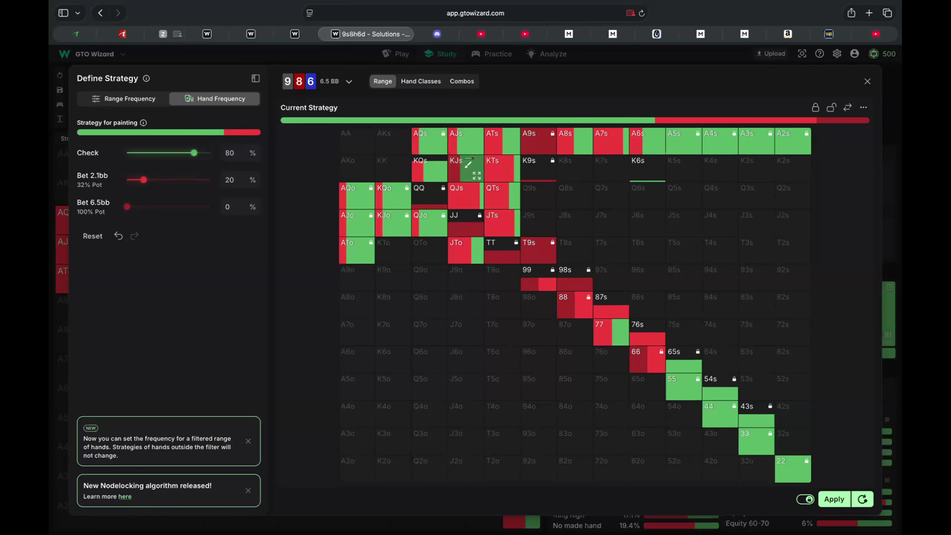
pyautogui.click(468, 165)
pyautogui.click(501, 137)
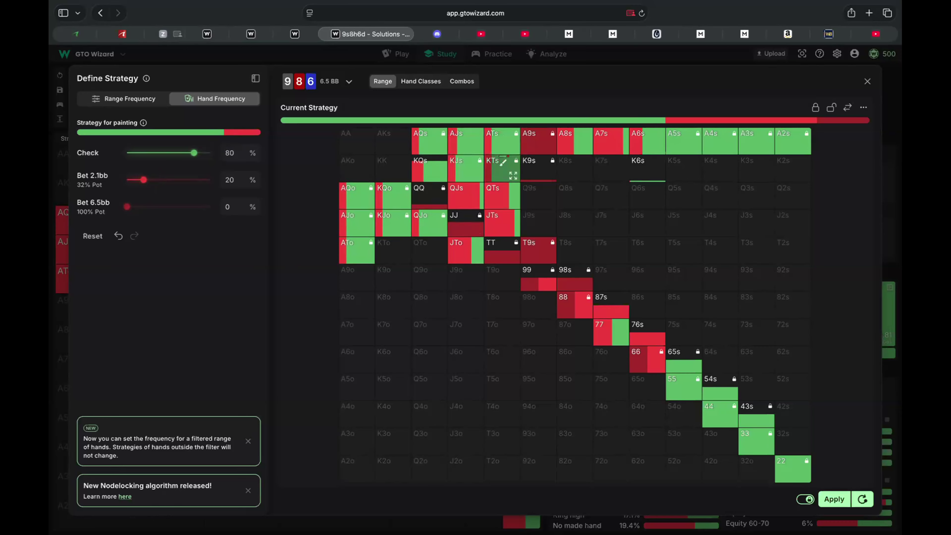
# Step: Paint QTs, QJs, KQs, A8s and A6s with the same mix of 80% check and 20% small bet
pyautogui.click(502, 189)
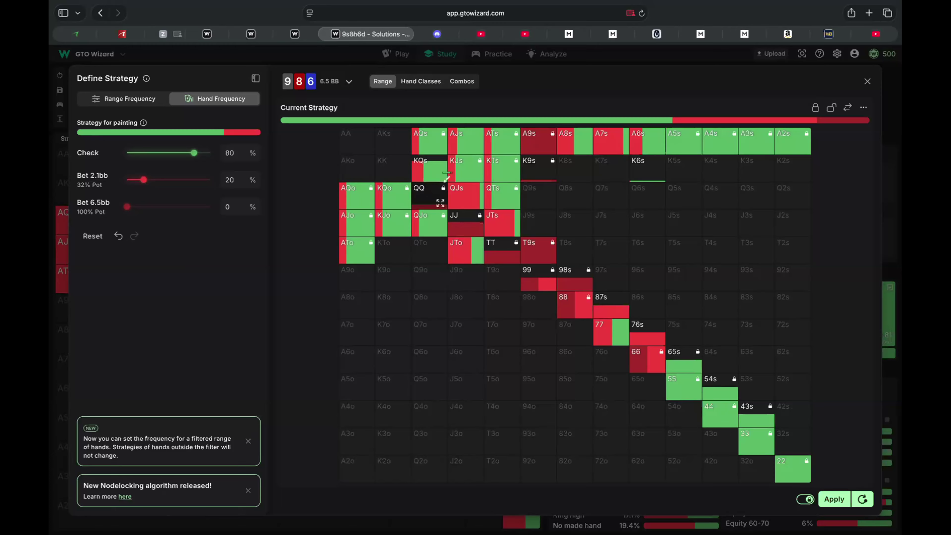
pyautogui.click(466, 192)
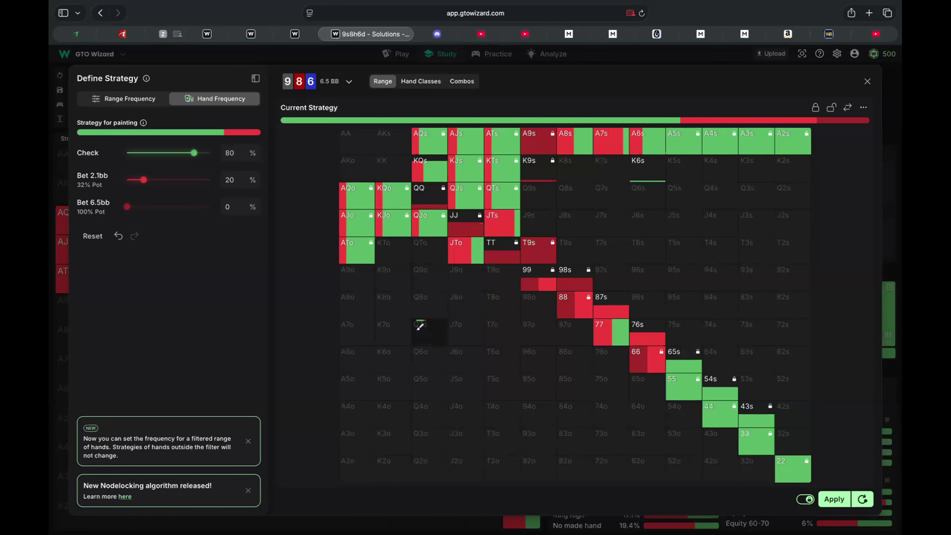
pyautogui.click(429, 167)
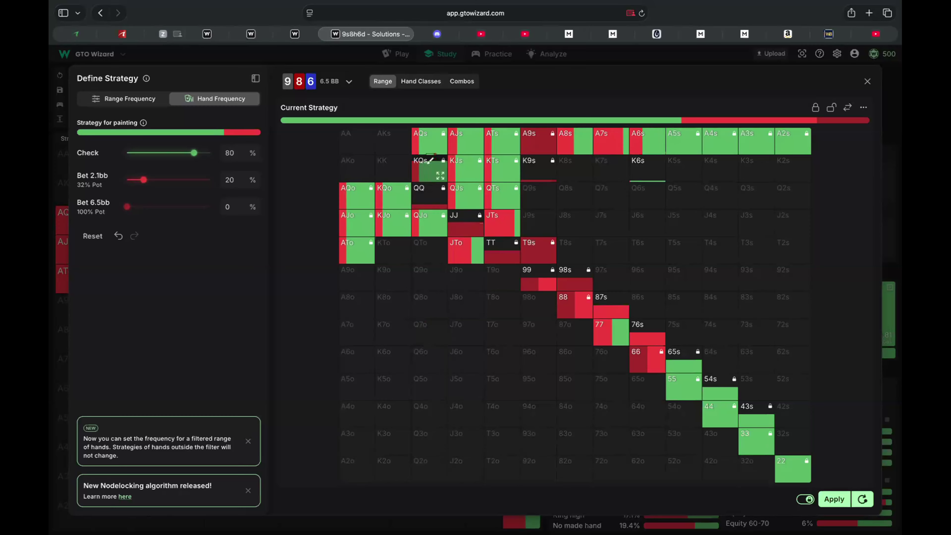
pyautogui.click(477, 140)
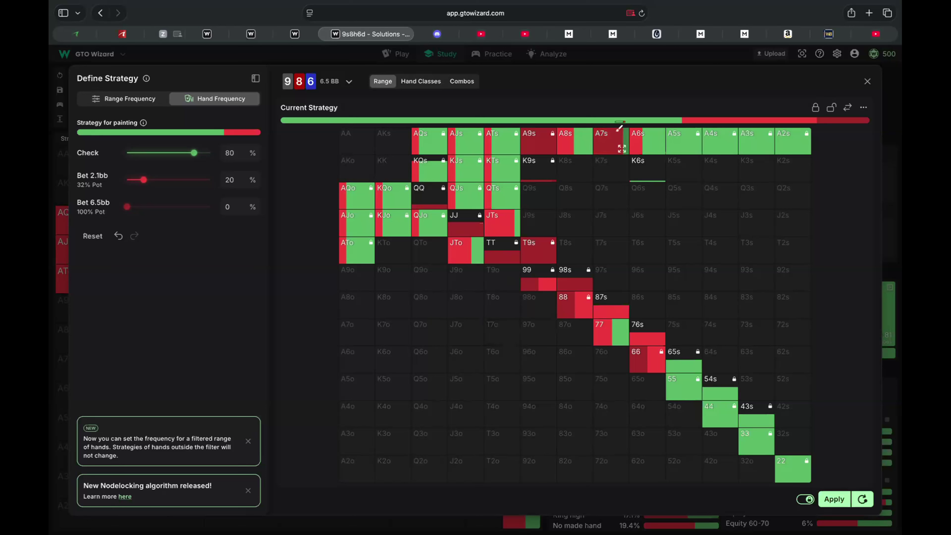
pyautogui.click(653, 134)
pyautogui.click(582, 134)
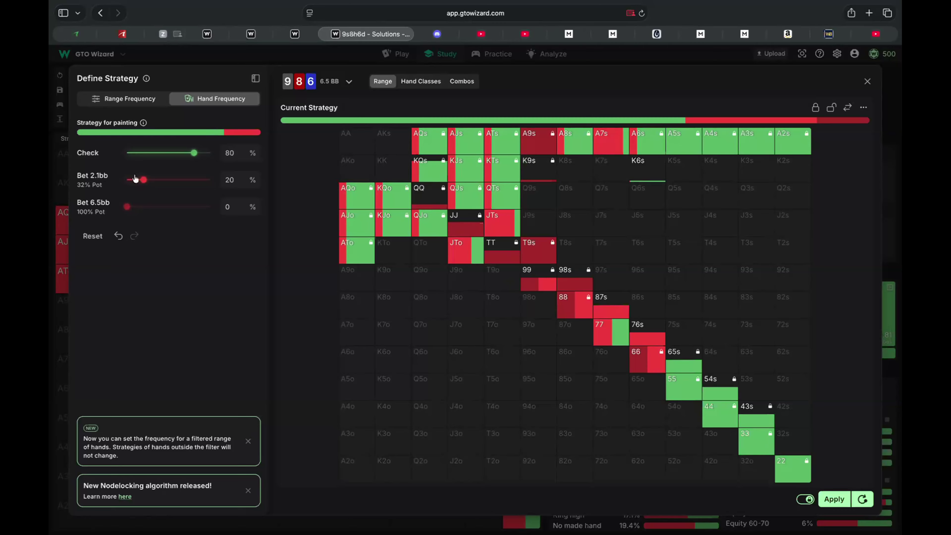
# Step: Paint A7s with 50% check and 50% small bet (32% pot), and apply the locked BTN strategy
pyautogui.moveTo(136, 181); pyautogui.dragTo(169, 180)
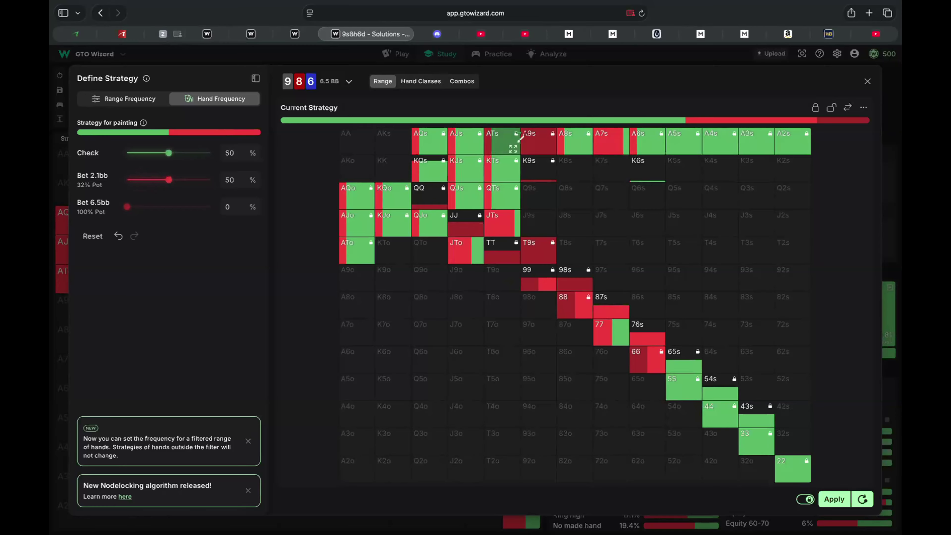
pyautogui.click(624, 138)
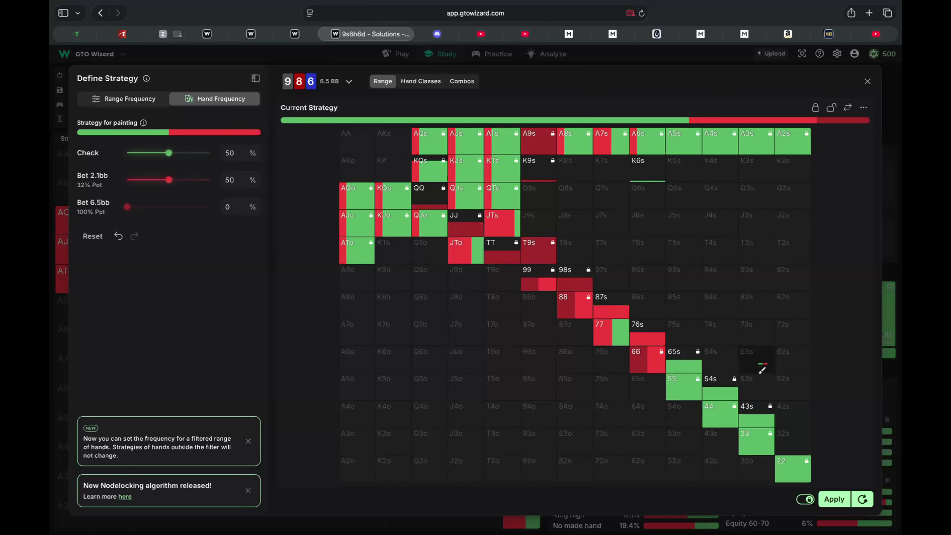
pyautogui.click(834, 499)
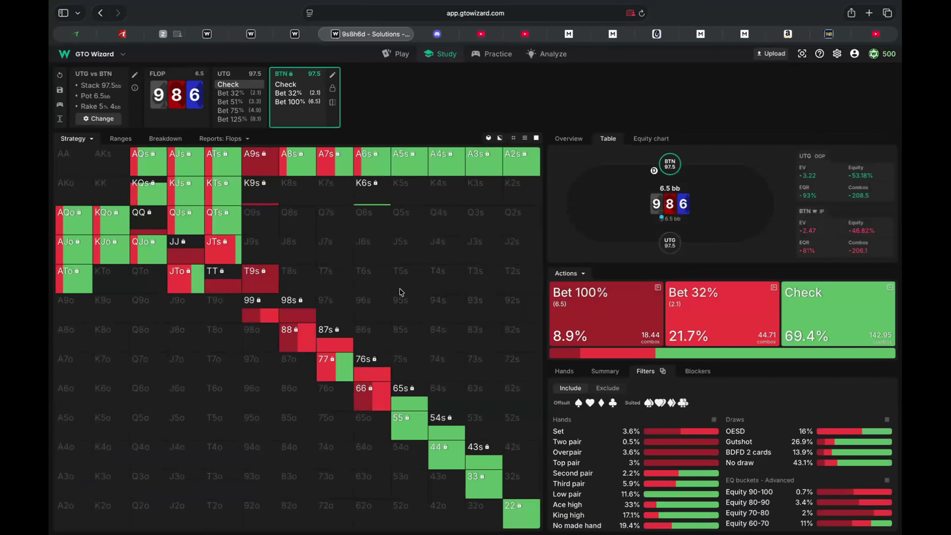
# Step: Review BTN's locked strategy, UTG's new flop strategy and UTG's response to the 32% pot bet
pyautogui.moveTo(298, 174)
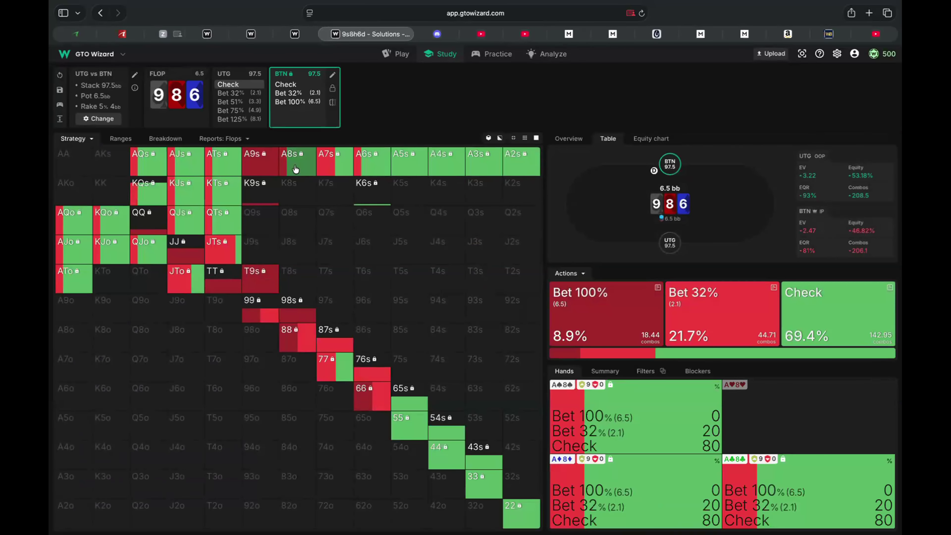
pyautogui.click(238, 75)
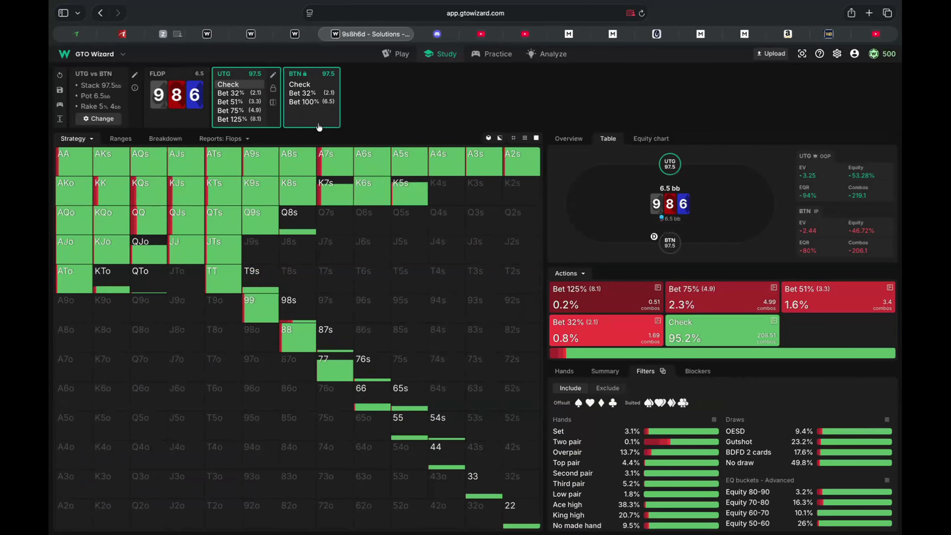
pyautogui.click(306, 93)
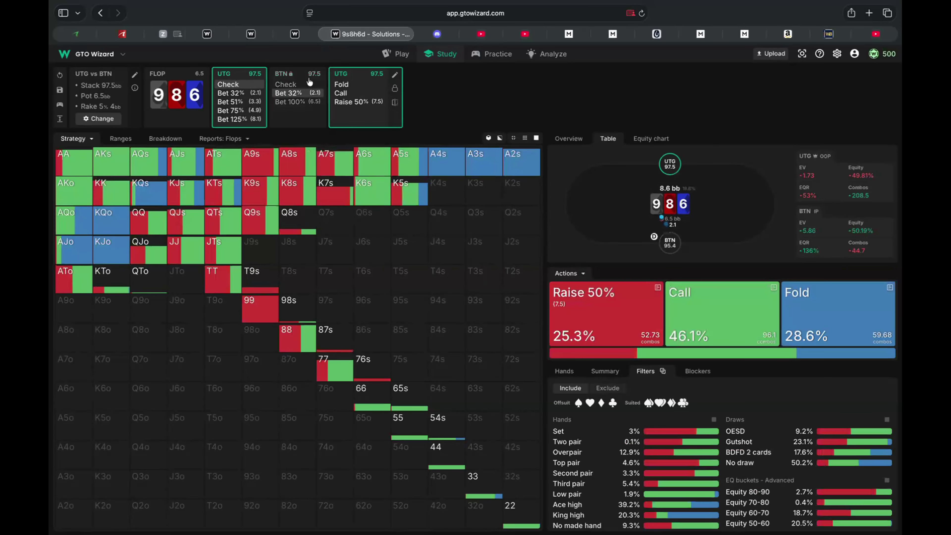
pyautogui.click(295, 124)
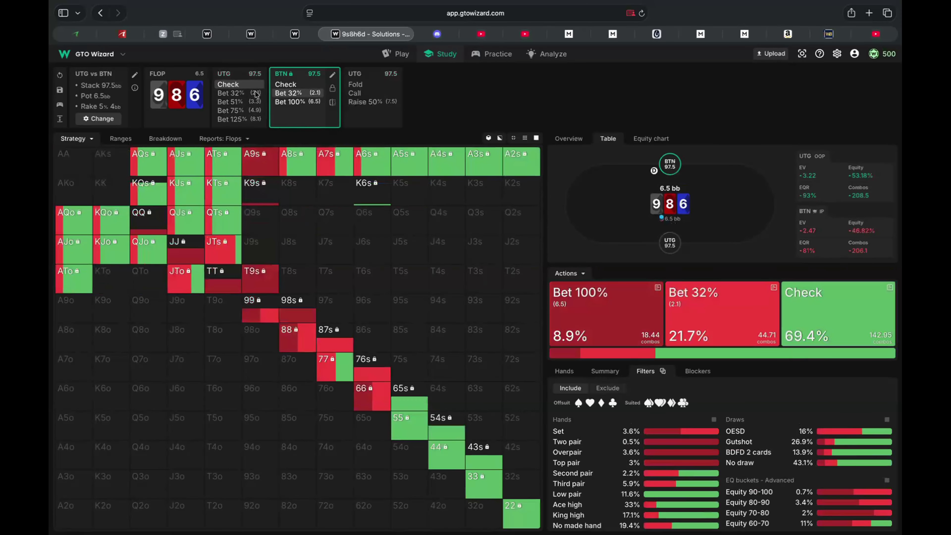
# Step: Examine UTG's flop strategy and both players' ranges, and compare UTG's strategy with the previous solution
pyautogui.click(237, 75)
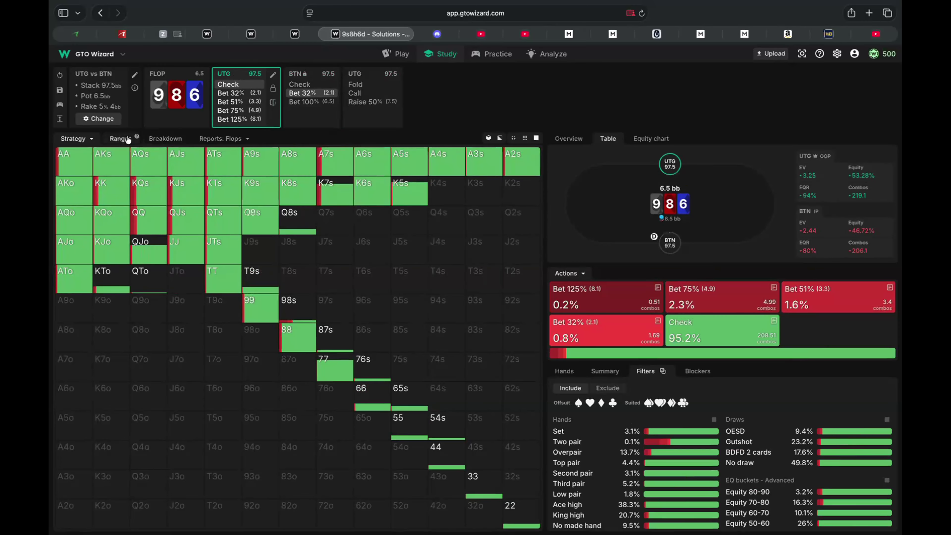
pyautogui.click(119, 139)
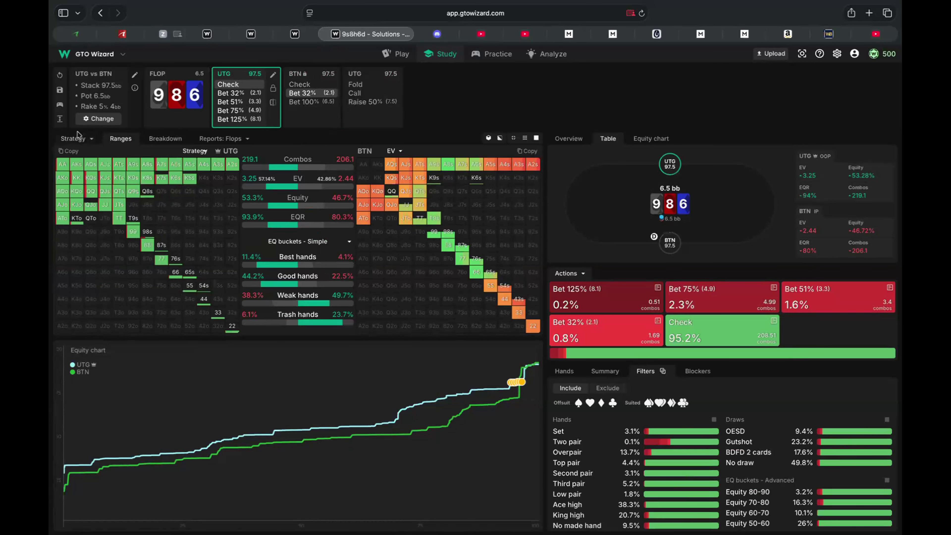
pyautogui.click(77, 140)
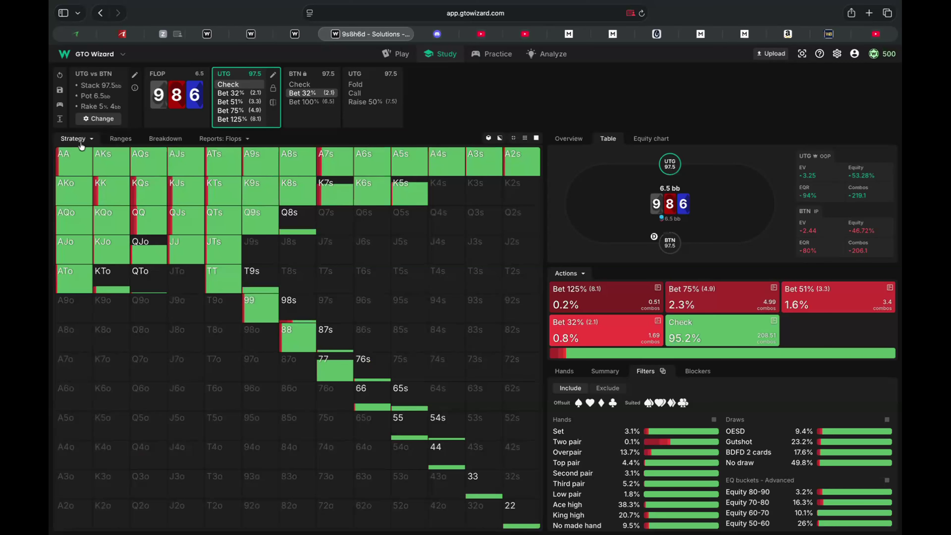
pyautogui.click(273, 102)
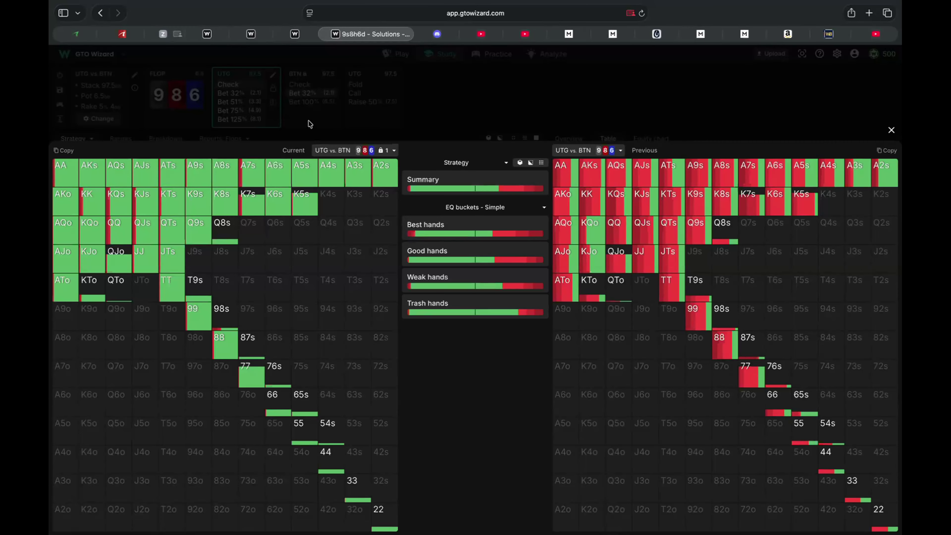
pyautogui.click(891, 129)
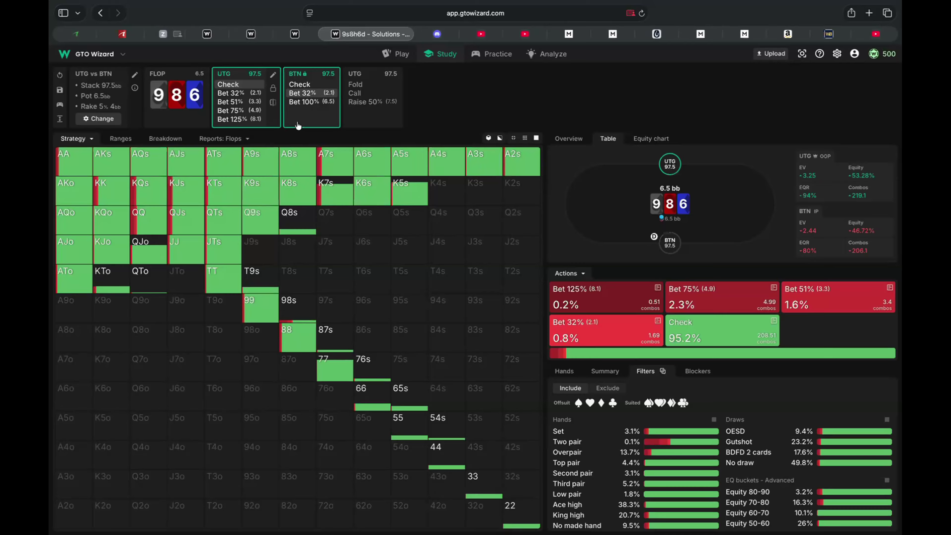
# Step: Compare BTN's locked strategy with the previous solution across the simple equity buckets, from best to trash hands
pyautogui.click(313, 116)
pyautogui.click(332, 102)
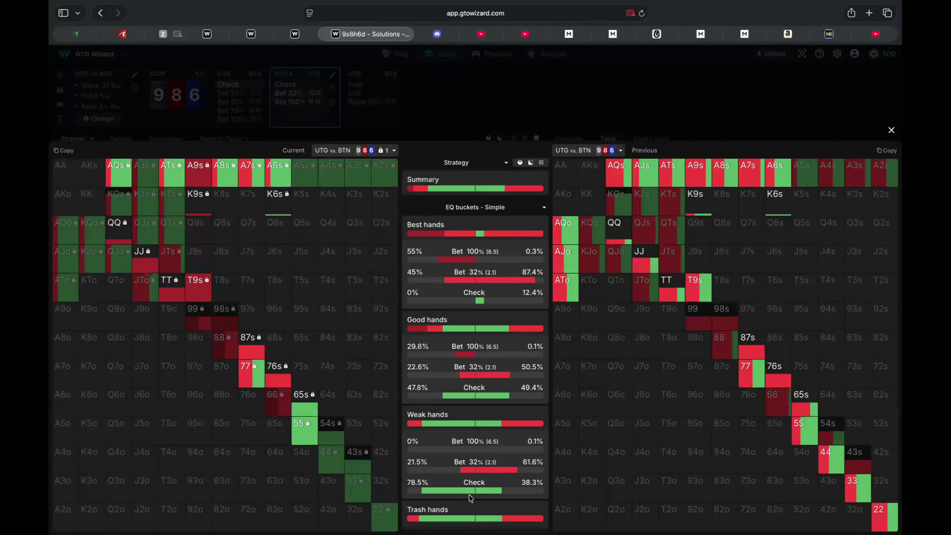
pyautogui.scroll(-3, 487, 463)
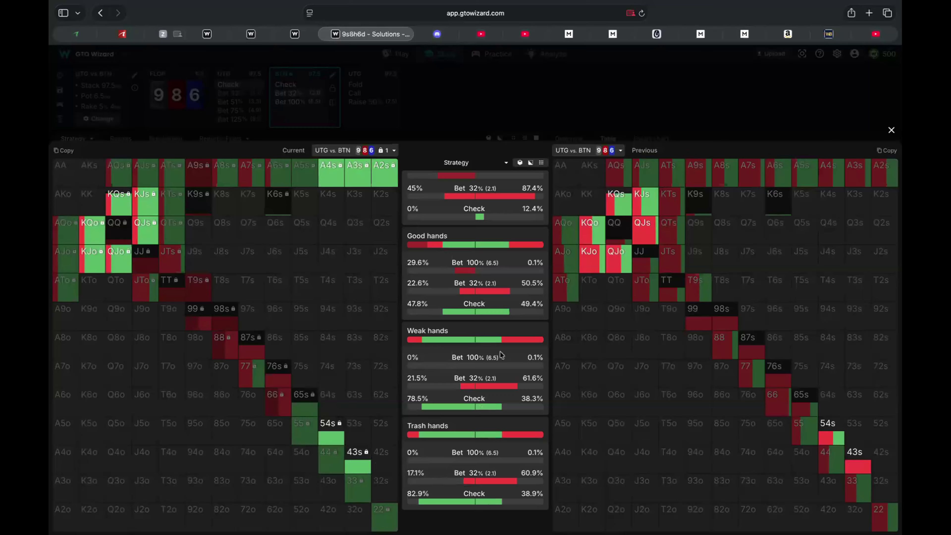
pyautogui.scroll(3, 502, 354)
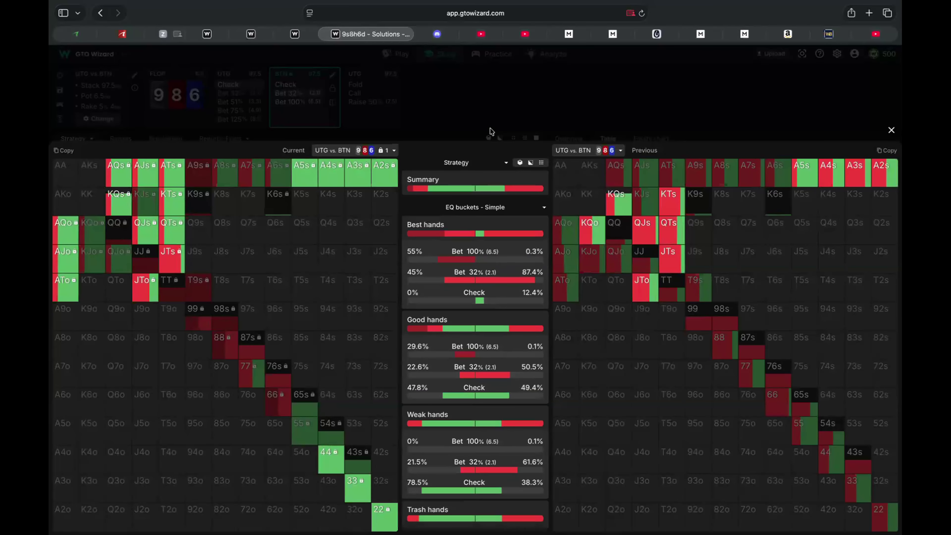
# Step: Compare BTN's two strategies by made-hand category, and return the comparison to simple equity buckets
pyautogui.click(542, 207)
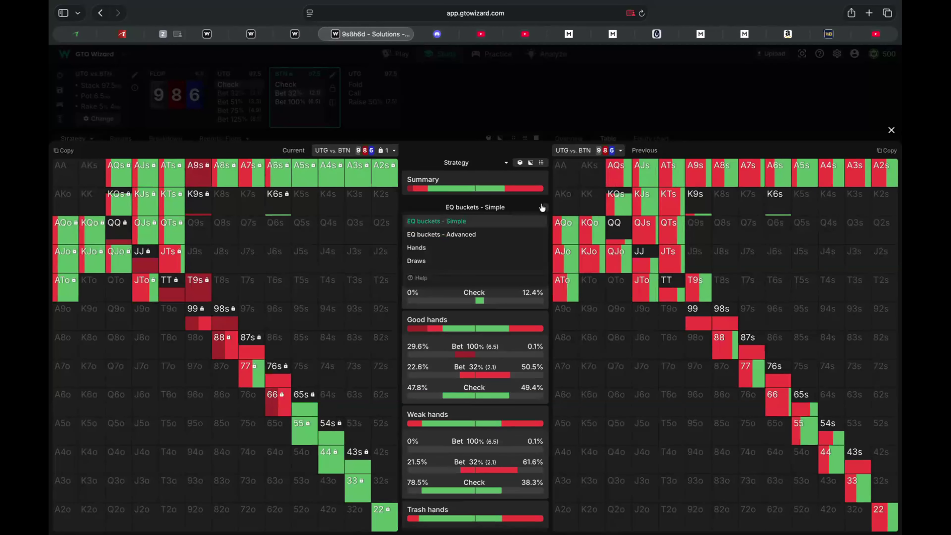
pyautogui.click(431, 249)
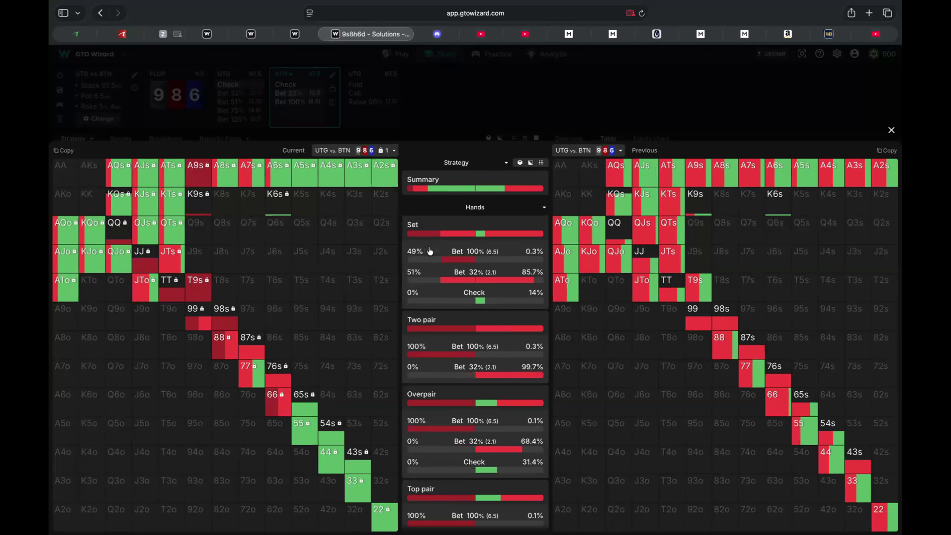
pyautogui.scroll(-5, 499, 260)
pyautogui.scroll(5, 499, 260)
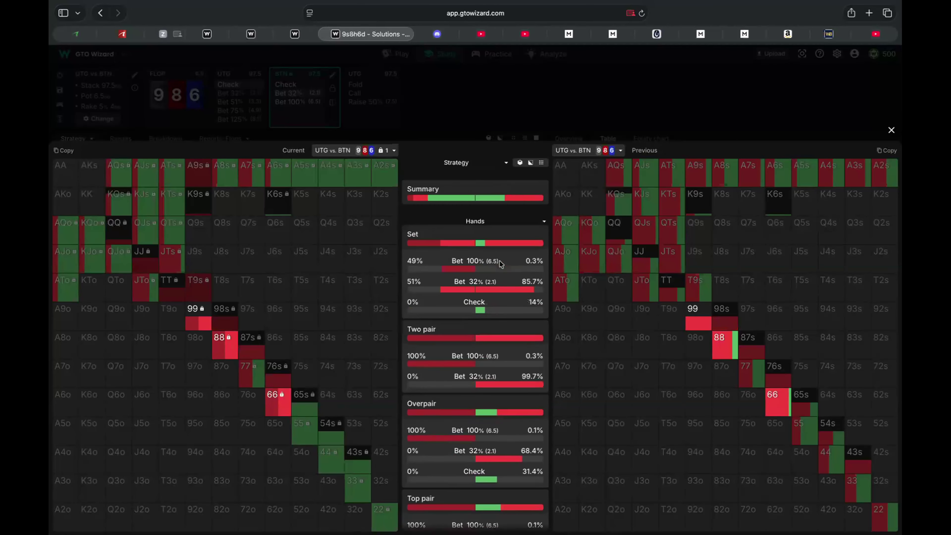
pyautogui.click(544, 208)
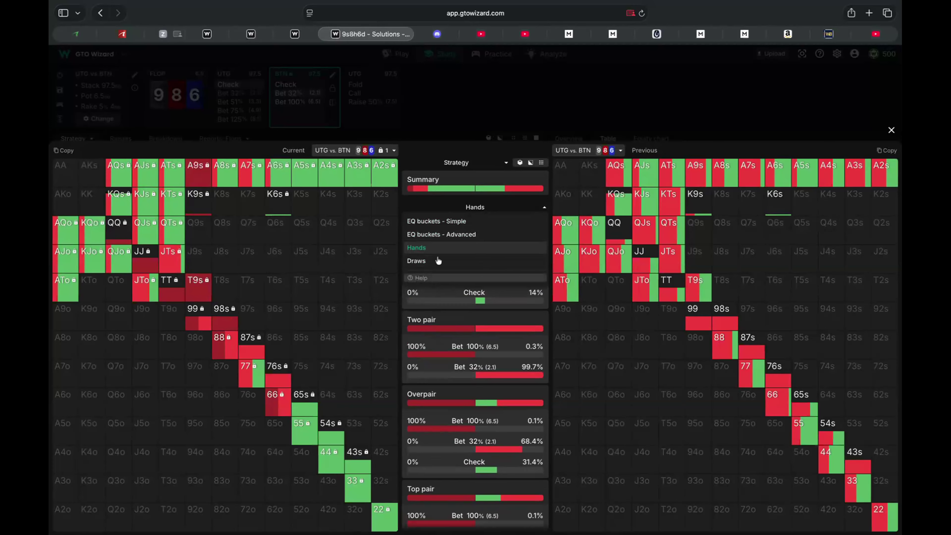
pyautogui.click(477, 222)
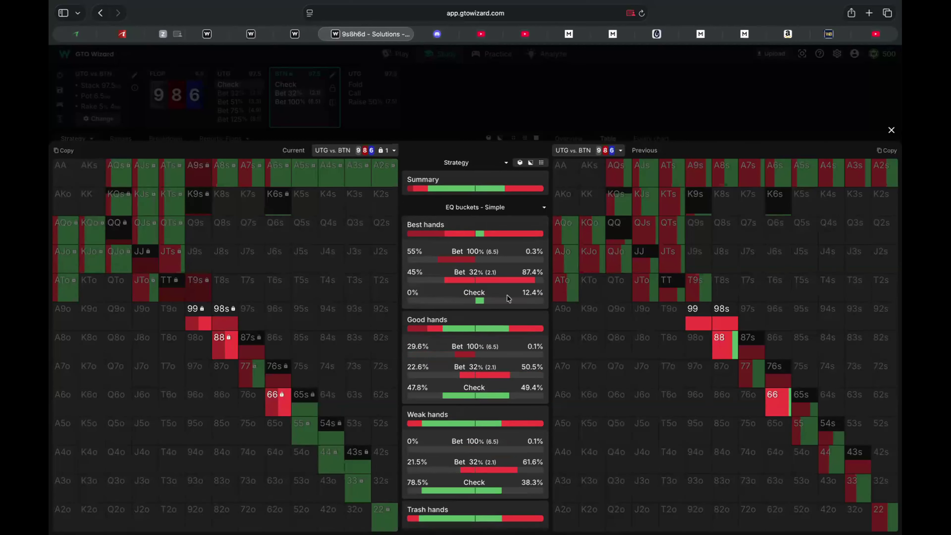
# Step: Review the differences between BTN's locked and previous strategies by simple equity bucket, and close the comparison
pyautogui.scroll(-3, 508, 298)
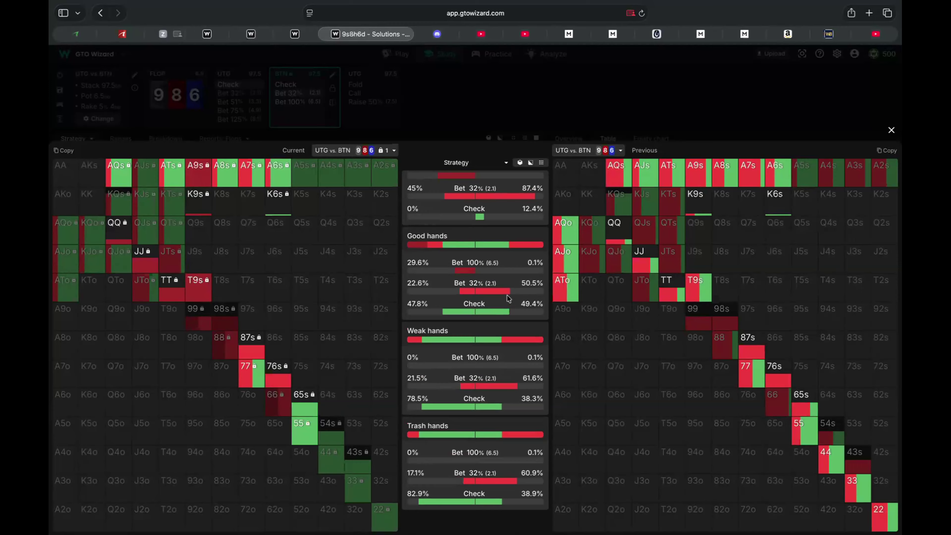
pyautogui.scroll(3, 508, 299)
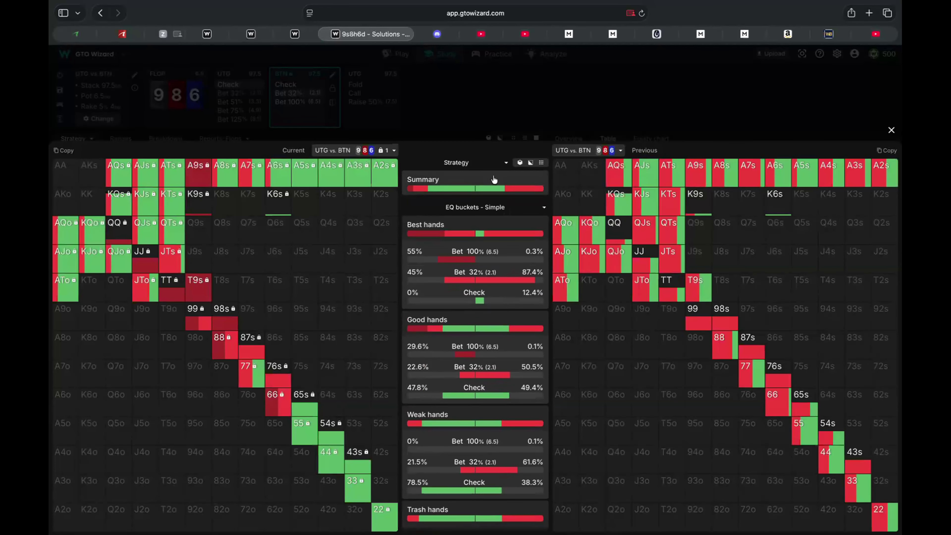
pyautogui.click(434, 235)
pyautogui.click(434, 235)
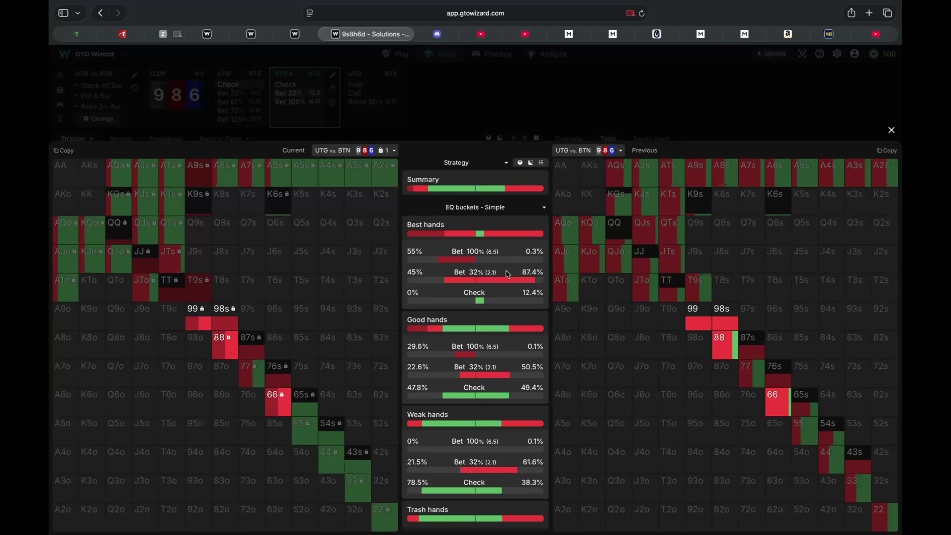
pyautogui.click(545, 208)
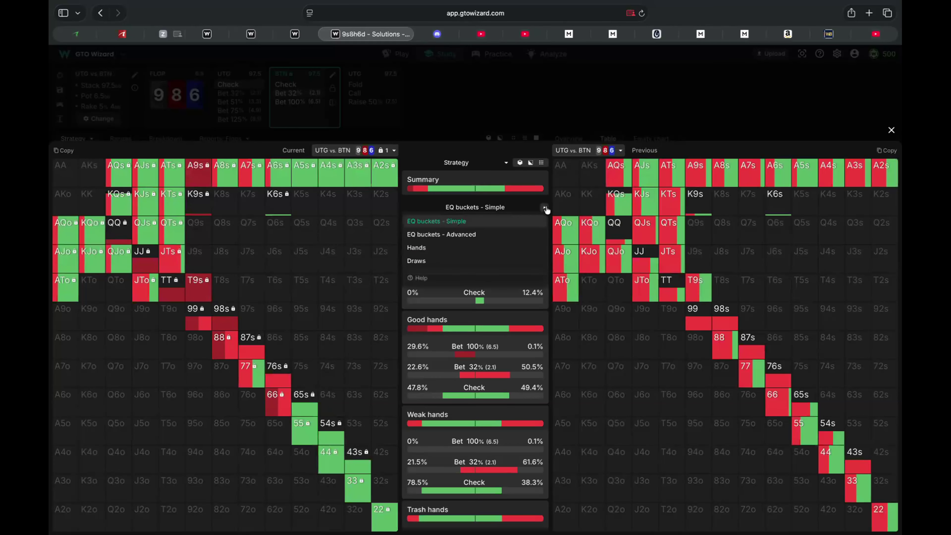
pyautogui.click(546, 208)
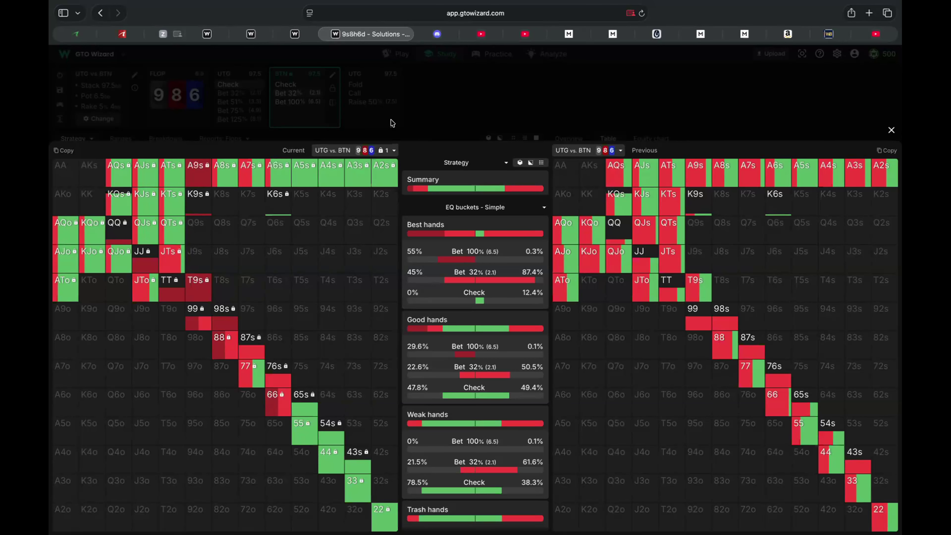
pyautogui.click(891, 130)
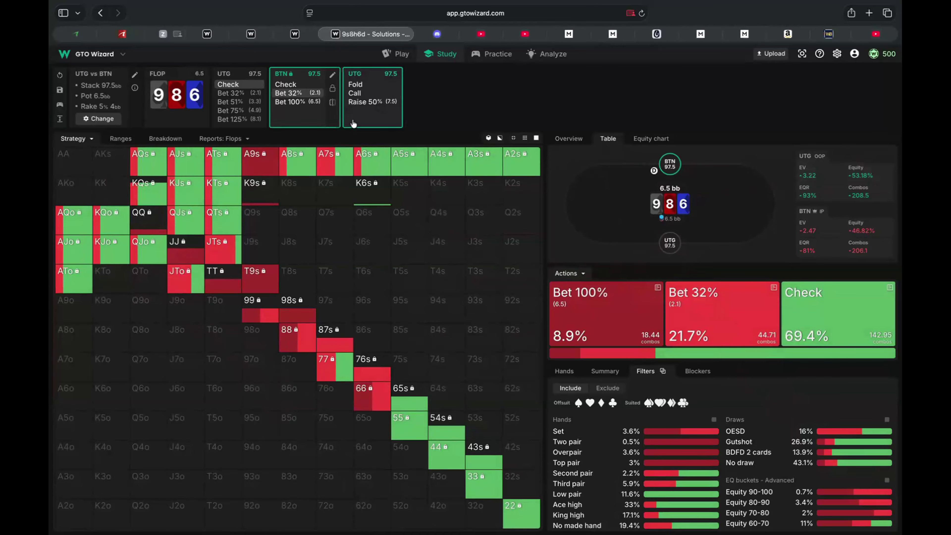
# Step: Compare UTG's response to BTN's 32% pot bet with the previous solution
pyautogui.click(358, 120)
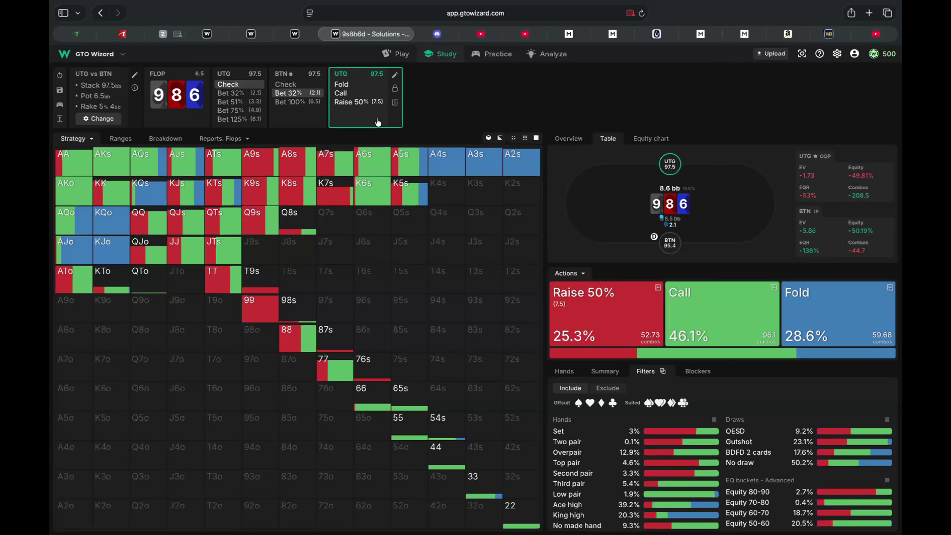
pyautogui.click(395, 102)
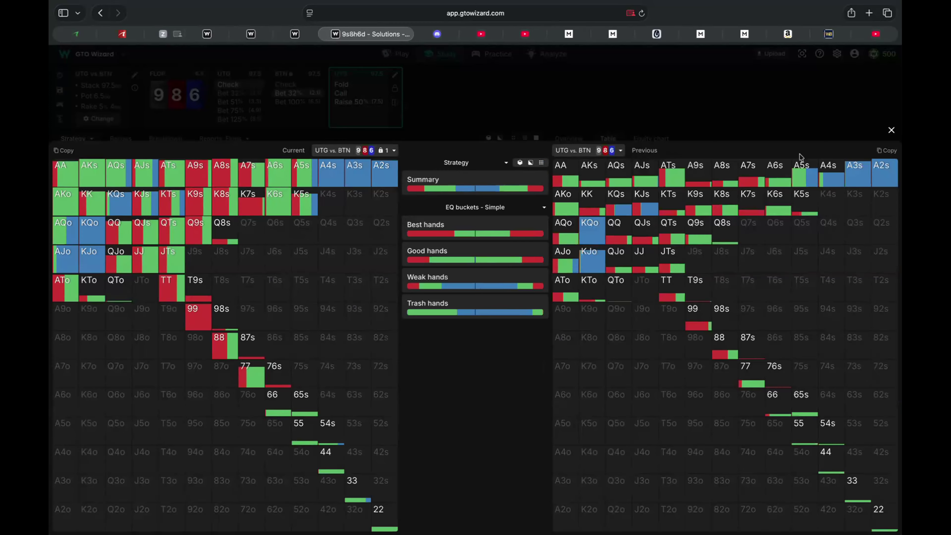
pyautogui.click(891, 131)
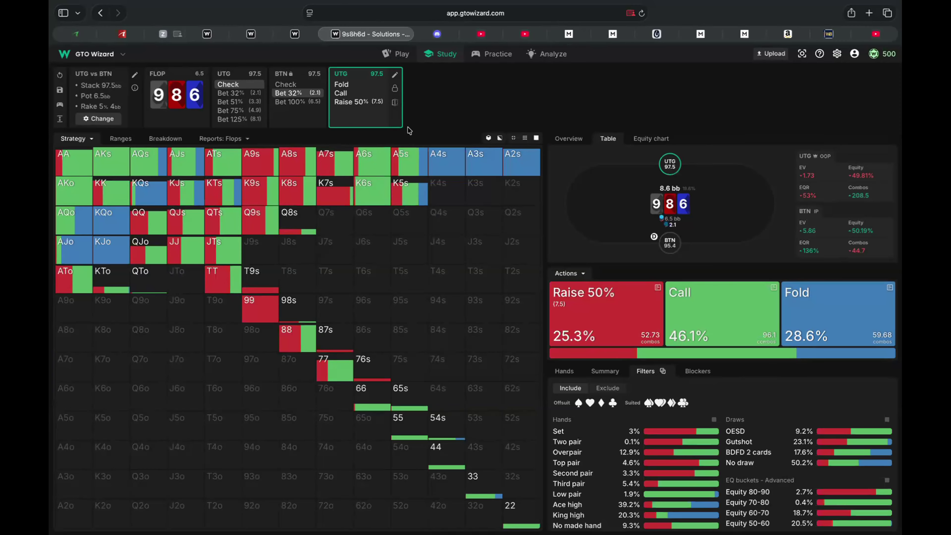
# Step: Check UTG's EV per hand when facing the 32% pot bet, and return the matrix to strategy only
pyautogui.moveTo(259, 187)
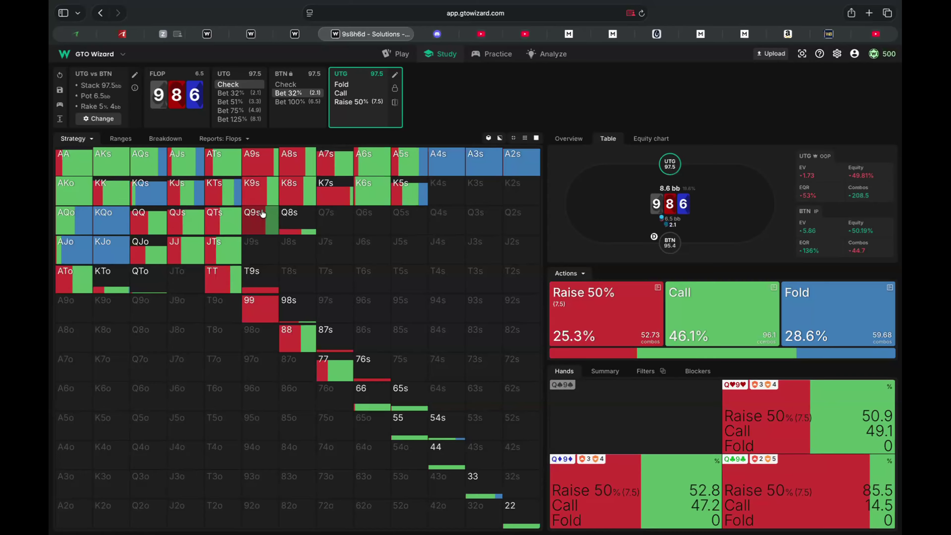
pyautogui.click(91, 139)
pyautogui.click(112, 167)
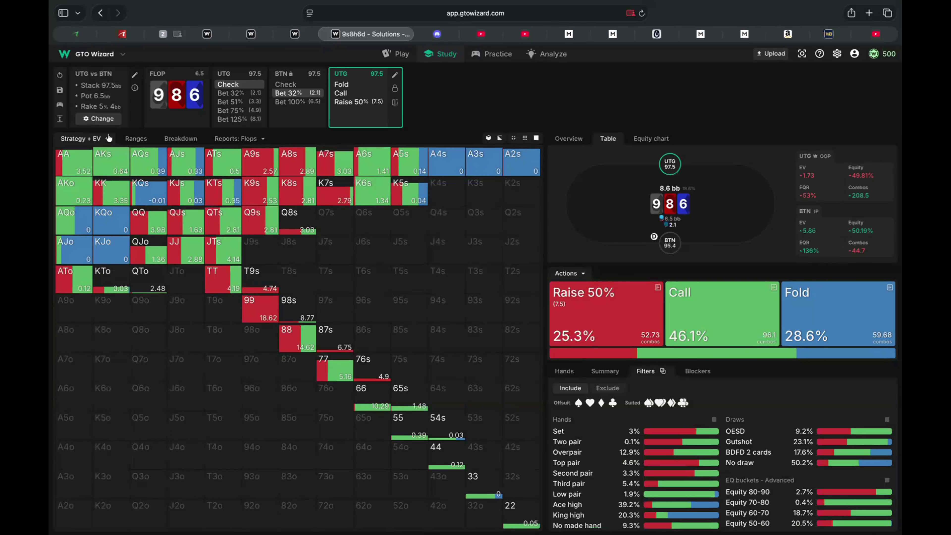
pyautogui.click(109, 138)
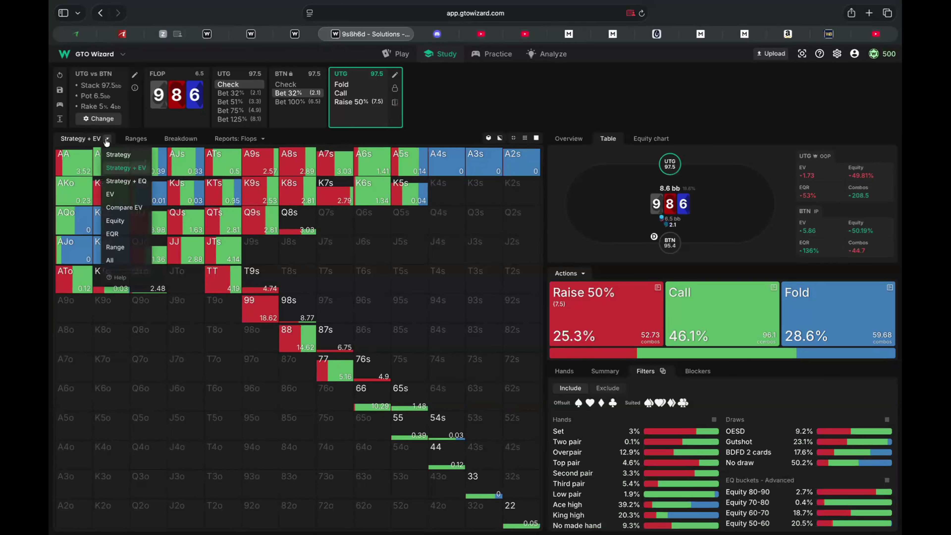
pyautogui.click(114, 159)
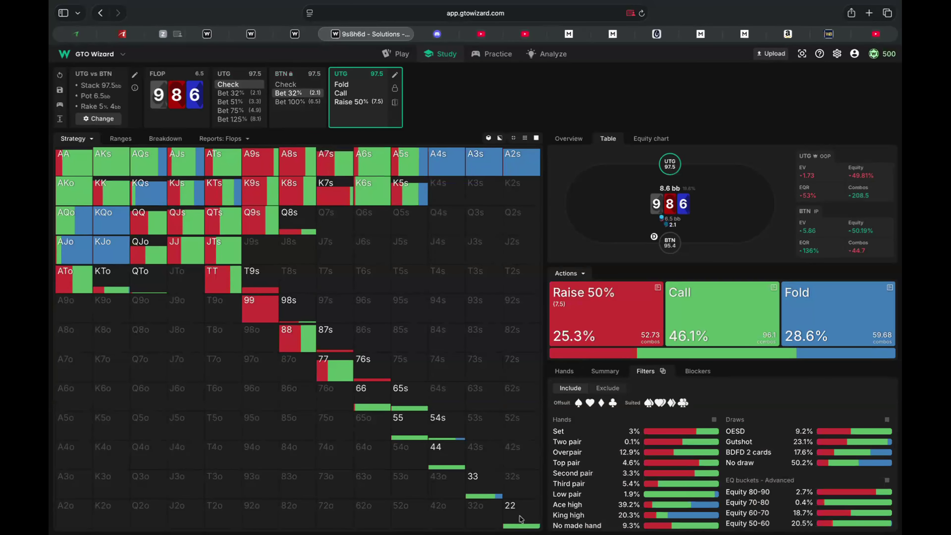
# Step: Examine UTG's 88 and other responses to the 32% pot bet alongside BTN's locked flop strategy
pyautogui.moveTo(295, 341)
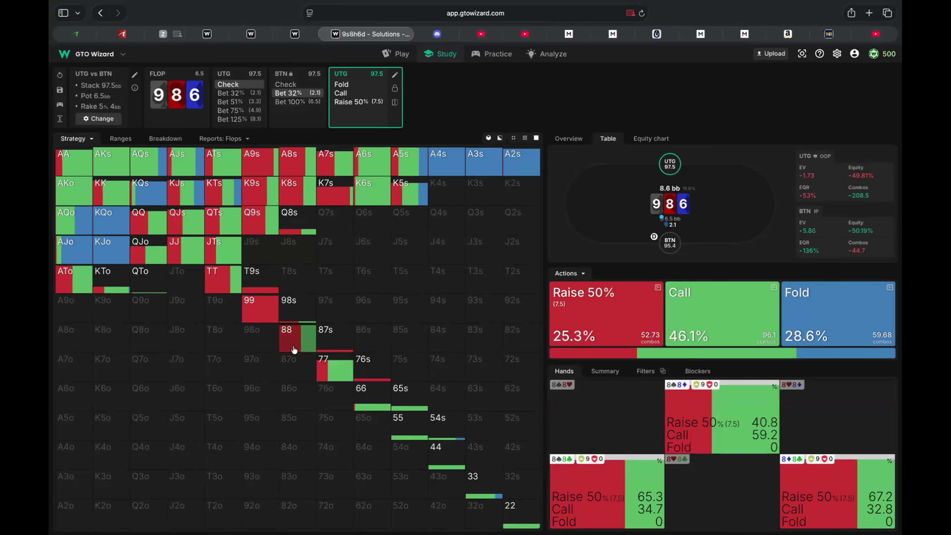
pyautogui.moveTo(150, 277)
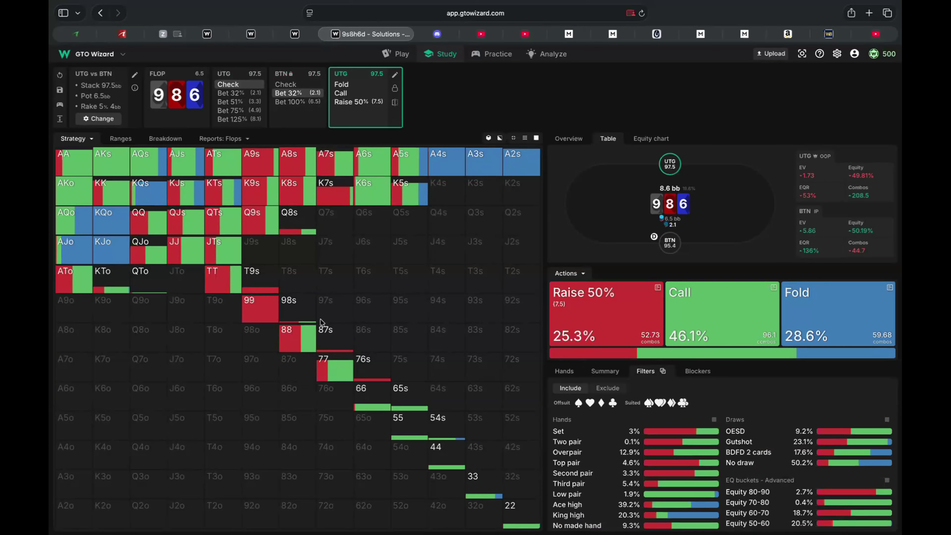
pyautogui.click(297, 126)
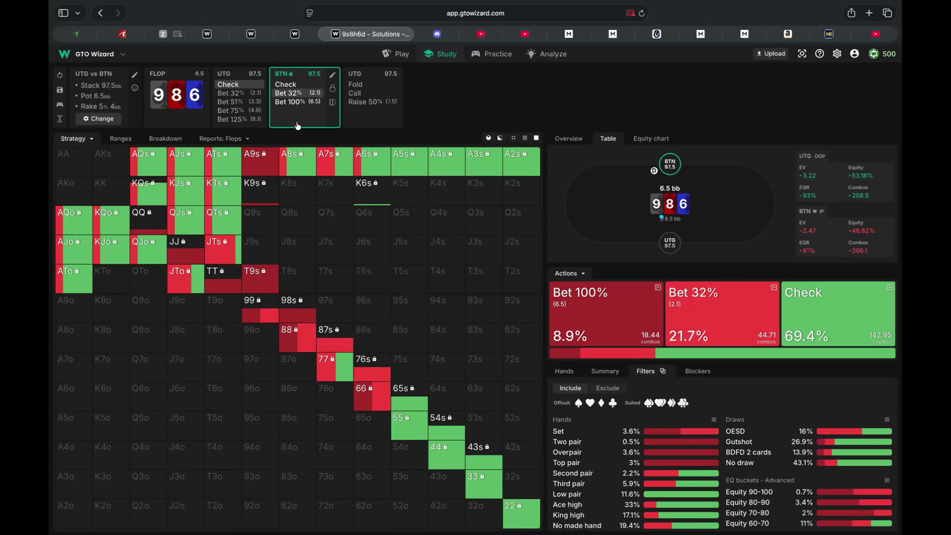
pyautogui.click(358, 120)
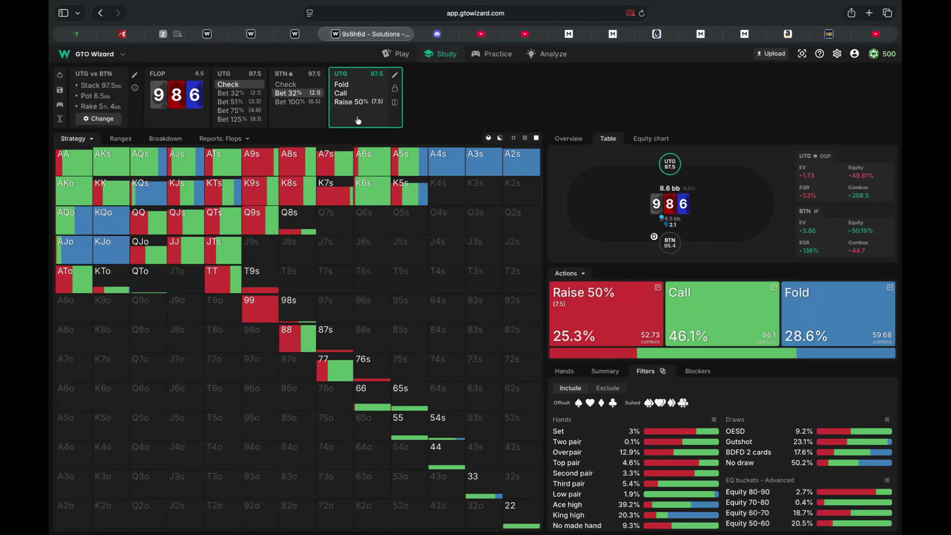
# Step: Examine UTG's response to BTN's 100% pot bet, including the A7s and K7s combos
pyautogui.click(295, 101)
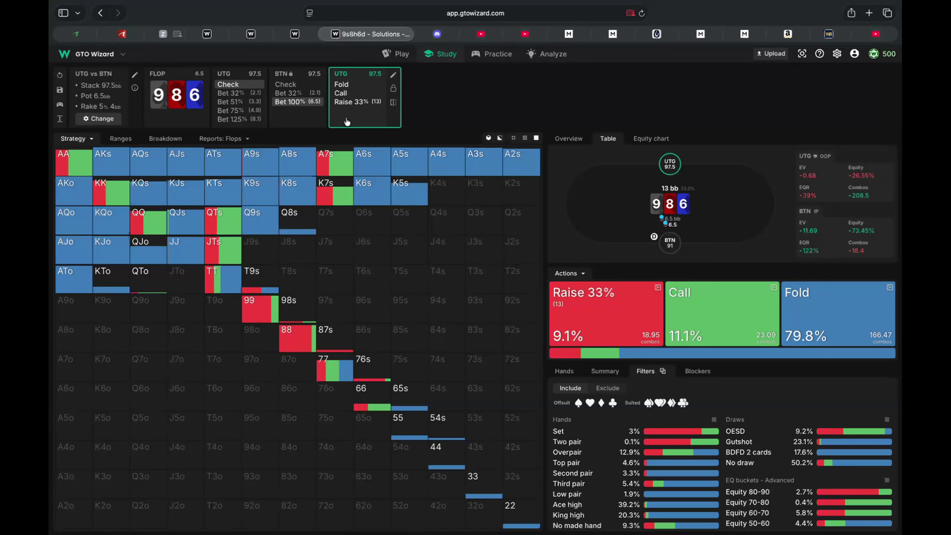
pyautogui.click(338, 159)
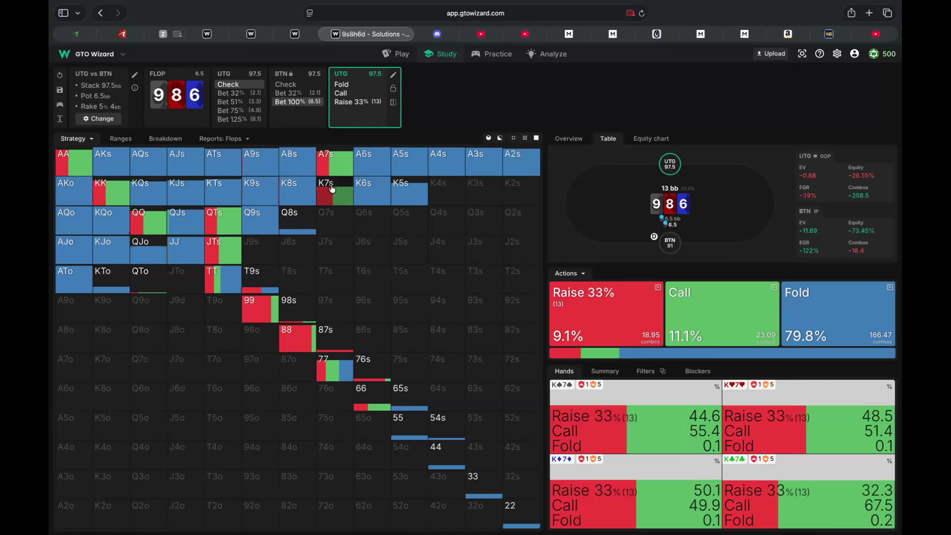
pyautogui.click(332, 155)
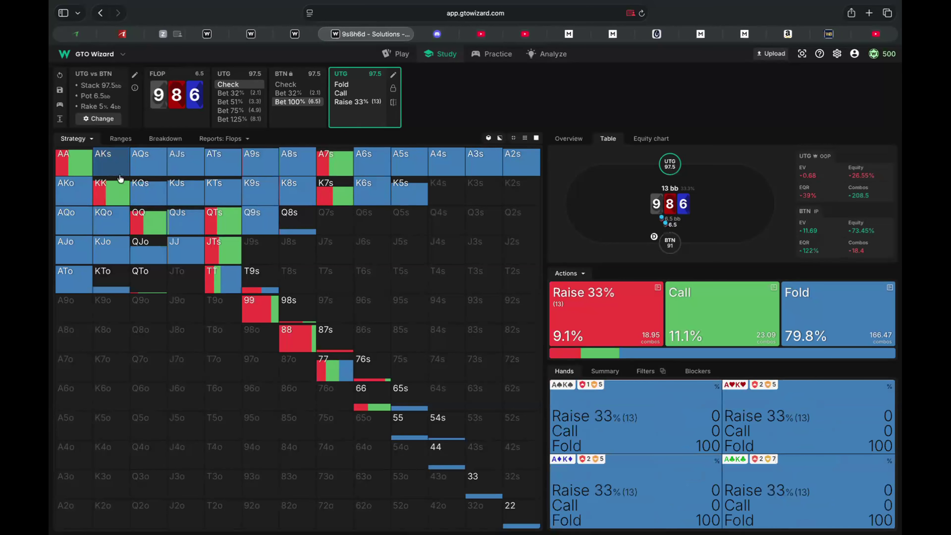
# Step: Check UTG's EV per hand facing the 100% pot bet and compare both players' ranges
pyautogui.click(90, 138)
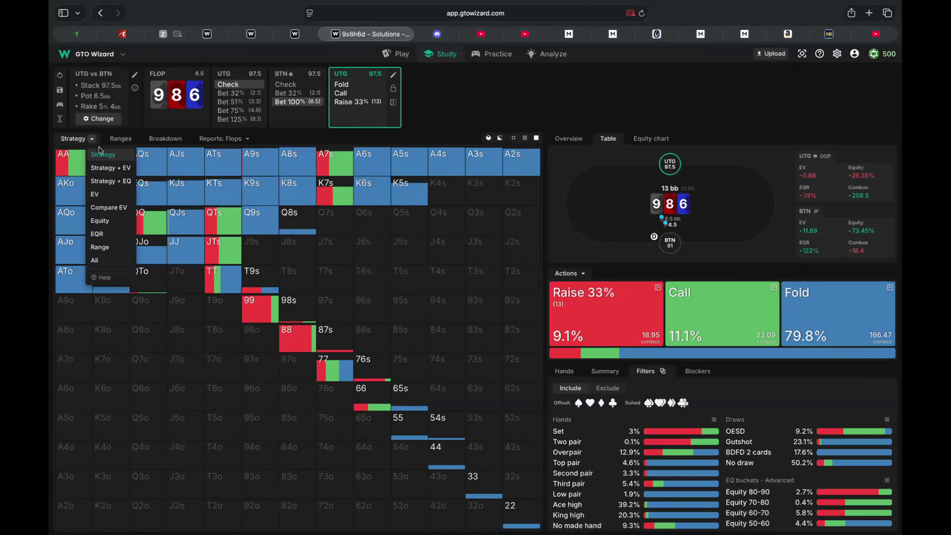
pyautogui.click(106, 169)
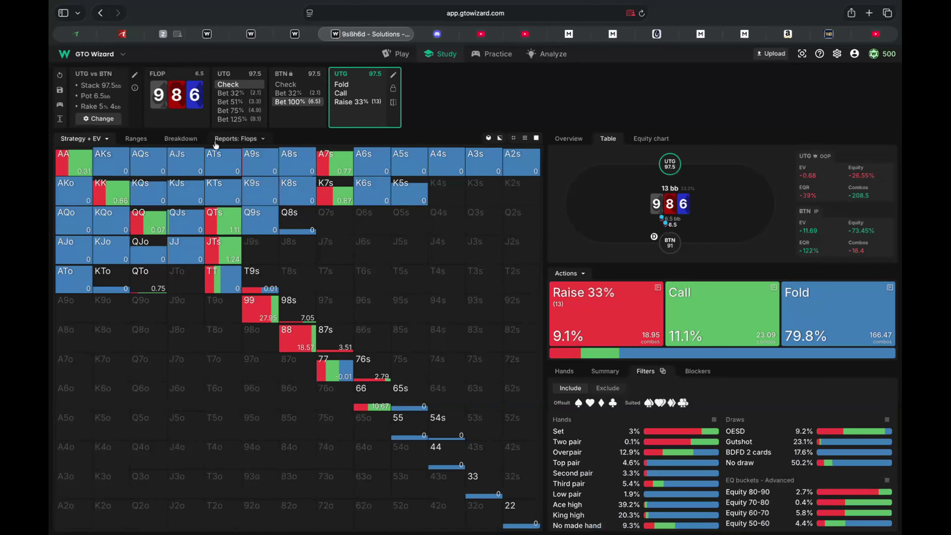
pyautogui.click(144, 140)
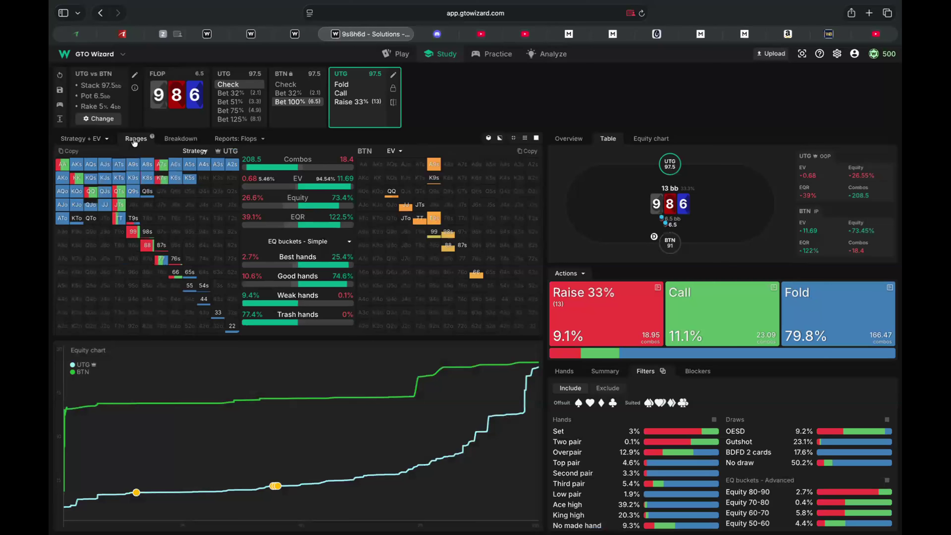
# Step: Display UTG's equity per hand against the 100% pot bet and inspect the JJ combos
pyautogui.click(104, 139)
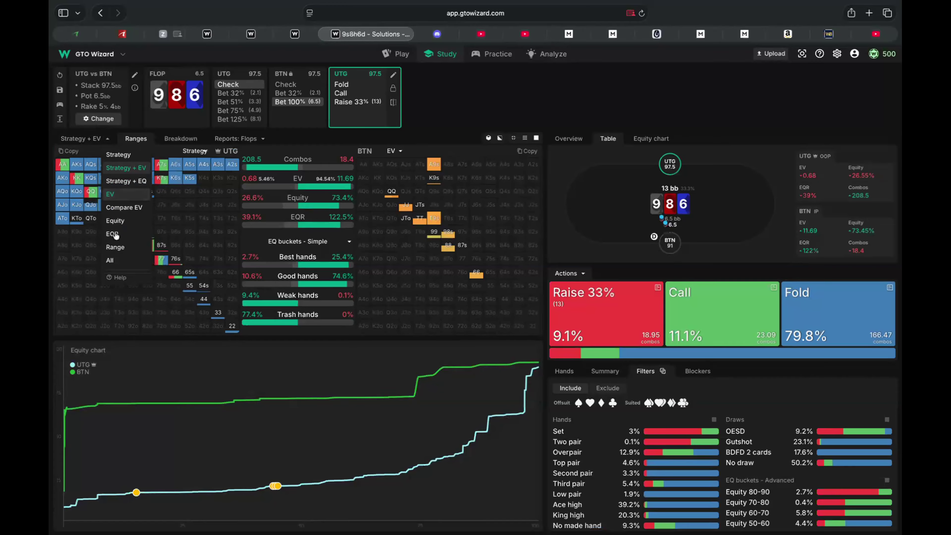
pyautogui.click(116, 221)
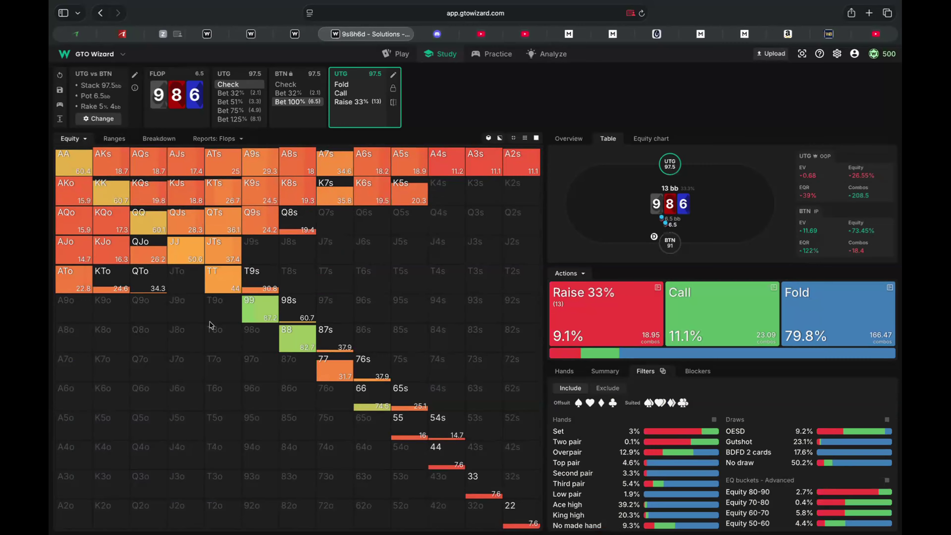
pyautogui.click(191, 260)
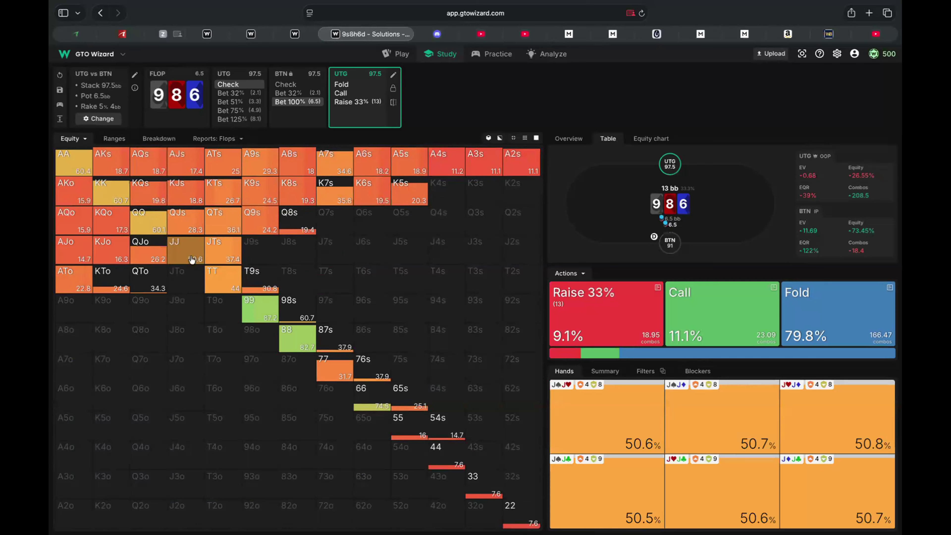
pyautogui.click(188, 255)
pyautogui.click(185, 249)
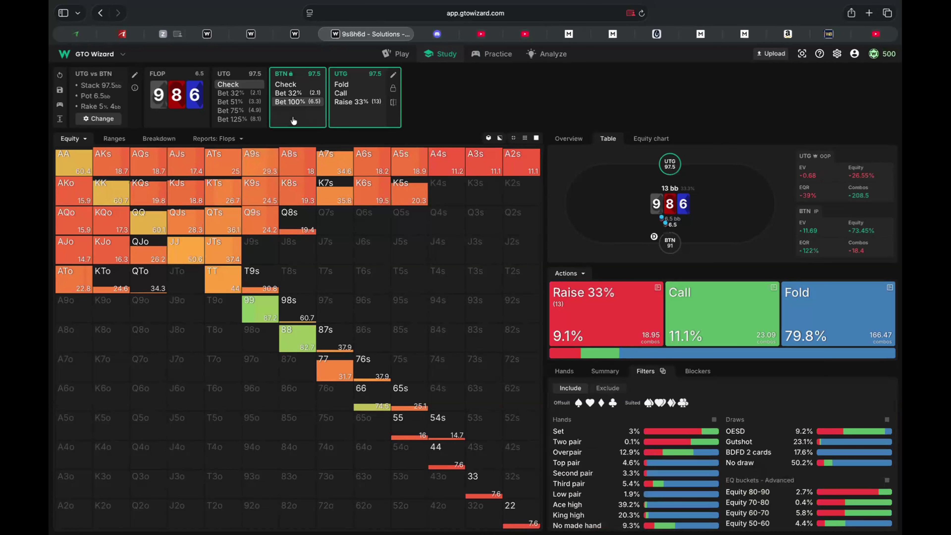
# Step: Return the matrix to strategy and review BTN's locked flop play and UTG's response to the 100% pot bet
pyautogui.click(294, 121)
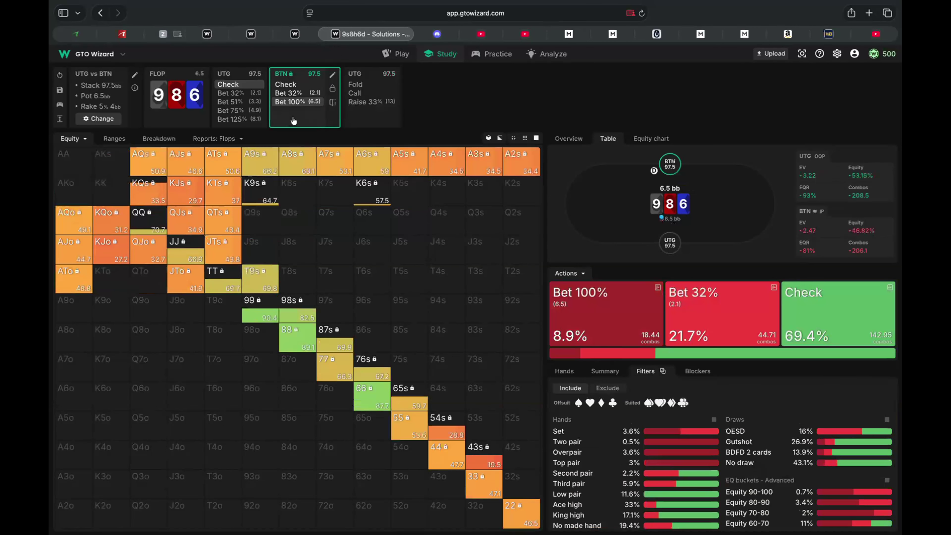
pyautogui.click(78, 143)
pyautogui.click(79, 142)
pyautogui.click(86, 156)
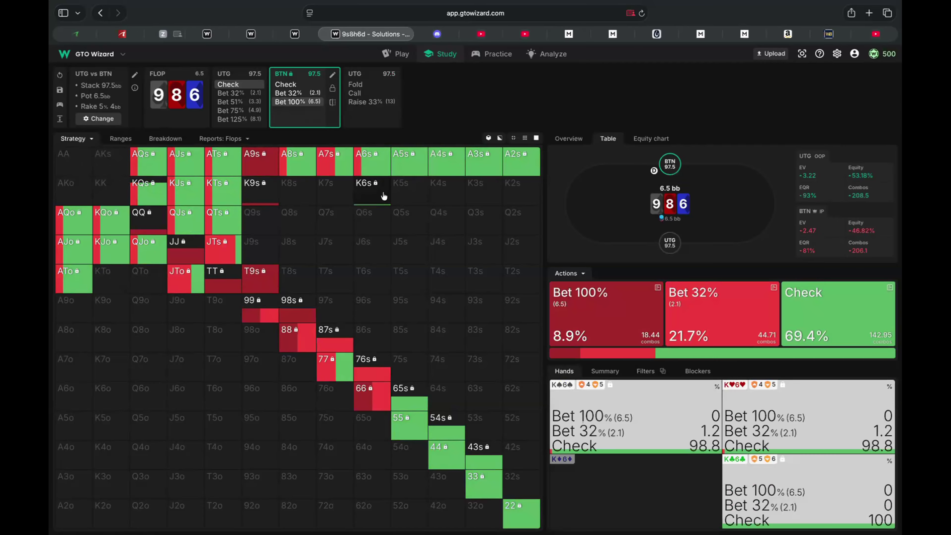
pyautogui.click(383, 120)
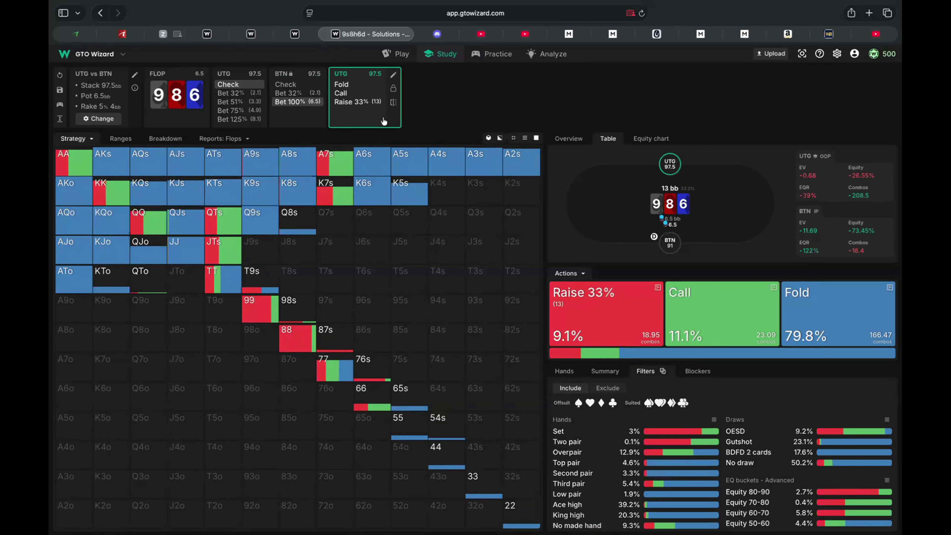
pyautogui.moveTo(223, 229)
# Step: Open BTN's response to UTG's 33% check-raise for strategy locking, leaving its available actions unedited
pyautogui.click(352, 106)
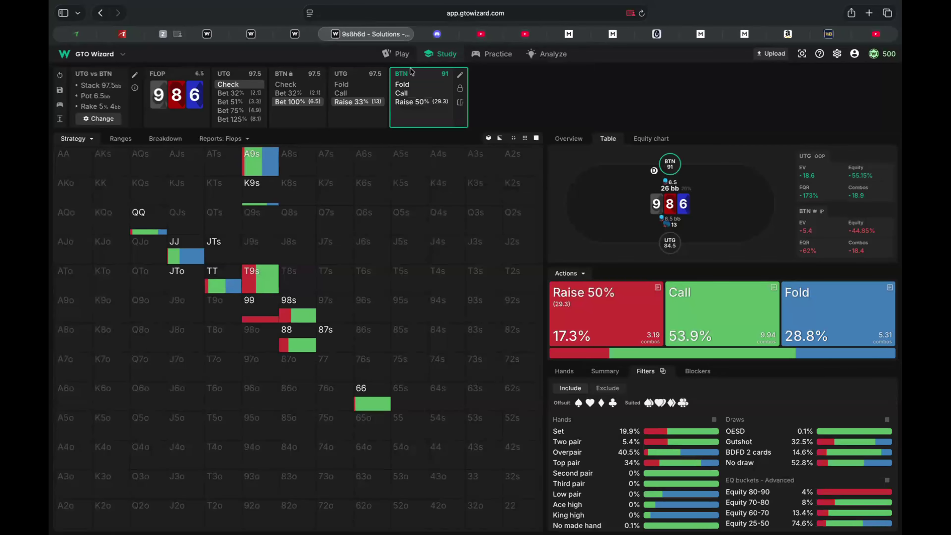
pyautogui.click(460, 75)
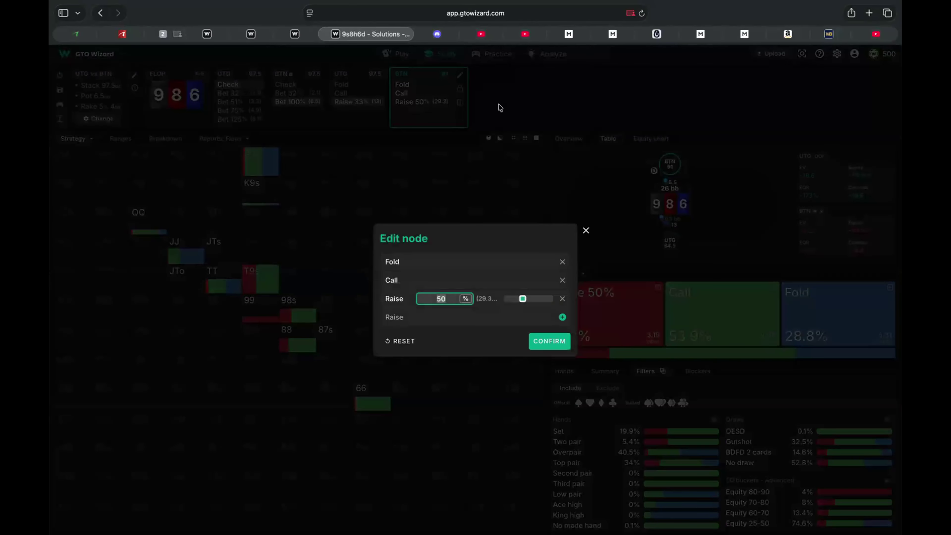
pyautogui.click(586, 230)
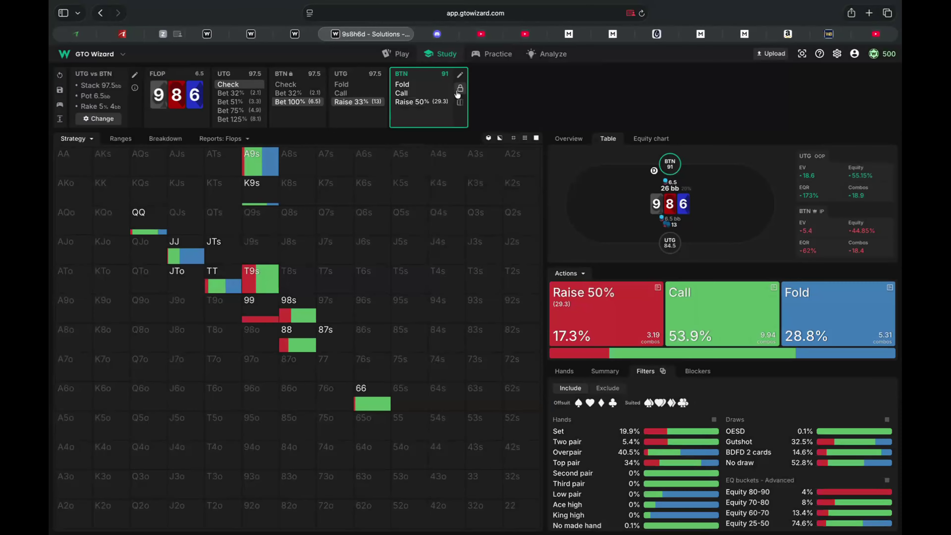
pyautogui.click(460, 89)
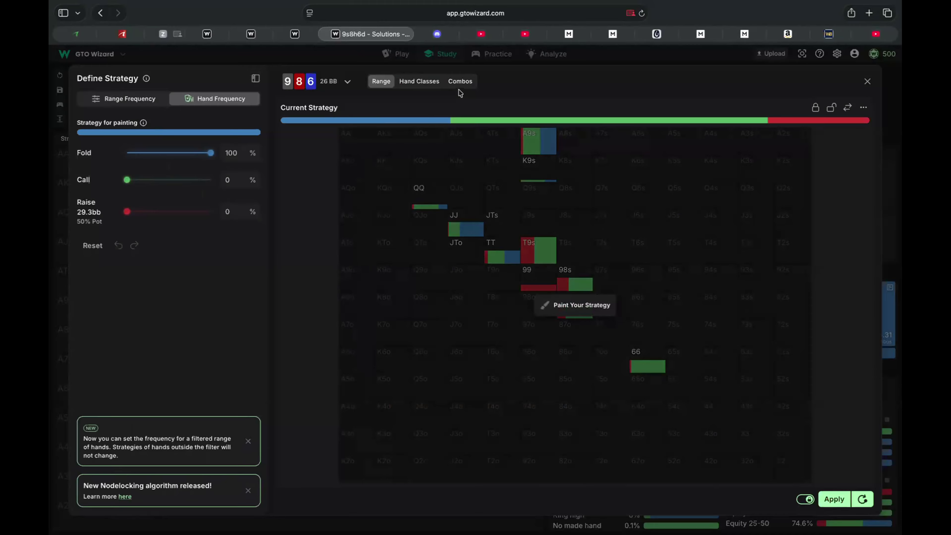
# Step: Paint QQ, JJ and TT as 100% call in BTN's response to the check-raise
pyautogui.moveTo(127, 181); pyautogui.dragTo(220, 184)
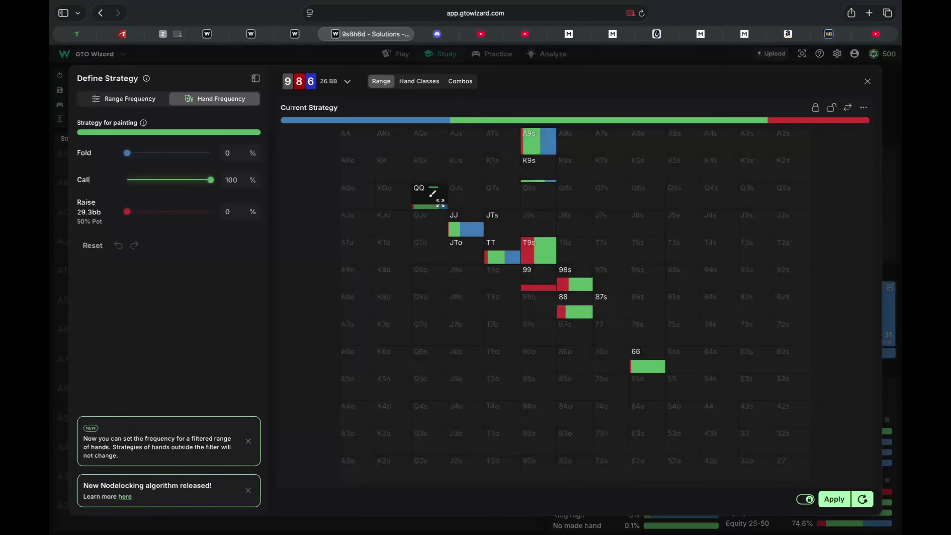
pyautogui.click(434, 194)
pyautogui.click(461, 213)
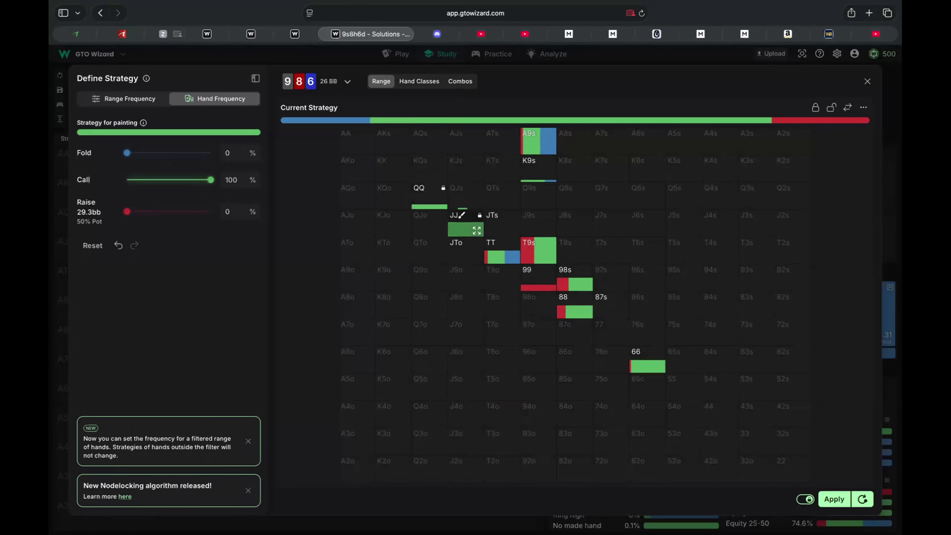
pyautogui.click(504, 244)
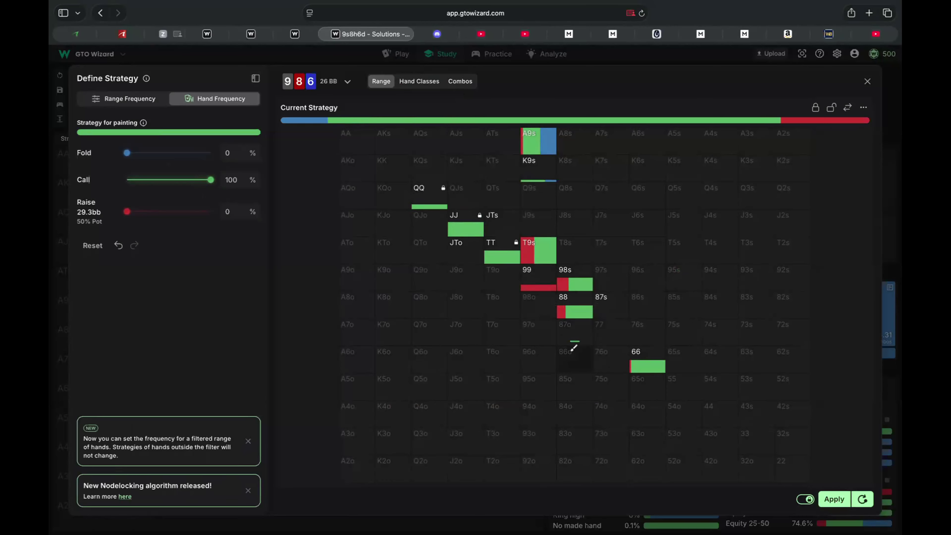
pyautogui.moveTo(128, 213); pyautogui.dragTo(218, 222)
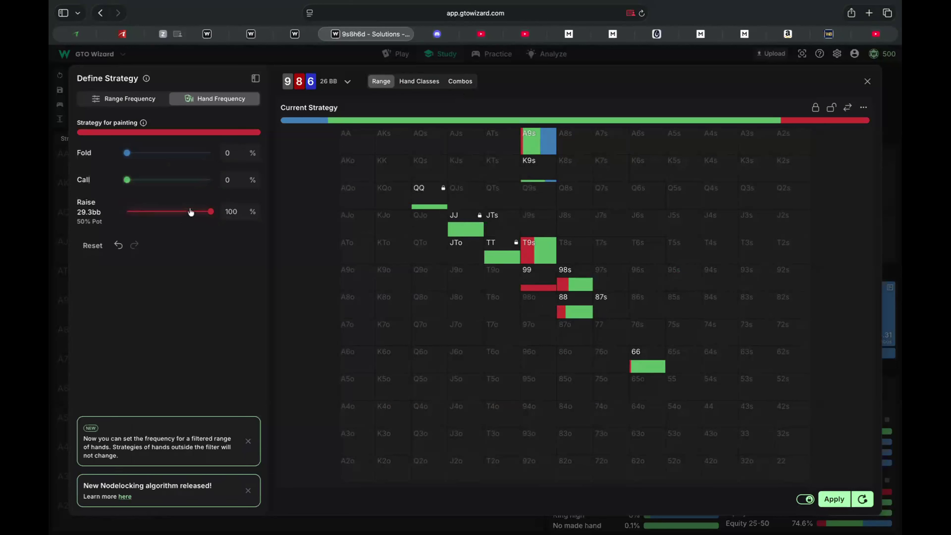
pyautogui.click(233, 212)
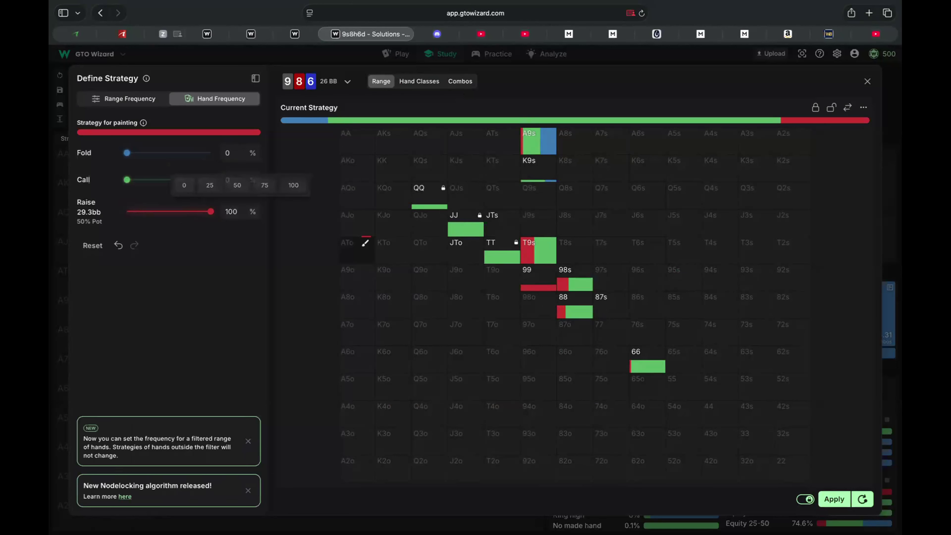
pyautogui.moveTo(210, 214); pyautogui.dragTo(172, 218)
pyautogui.click(578, 303)
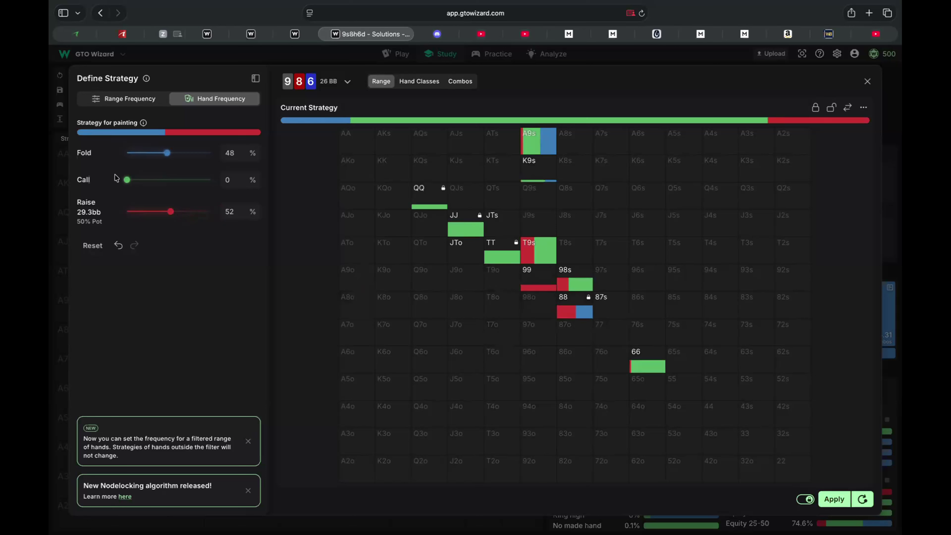
# Step: Paint BTN's 88 with 54% call, 46% raise and no folds
pyautogui.moveTo(127, 180)
pyautogui.mouseDown()
pyautogui.moveTo(164, 181)
pyautogui.moveTo(127, 154)
pyautogui.mouseUp()
pyautogui.moveTo(134, 212)
pyautogui.mouseDown()
pyautogui.moveTo(175, 217)
pyautogui.moveTo(167, 217)
pyautogui.mouseUp()
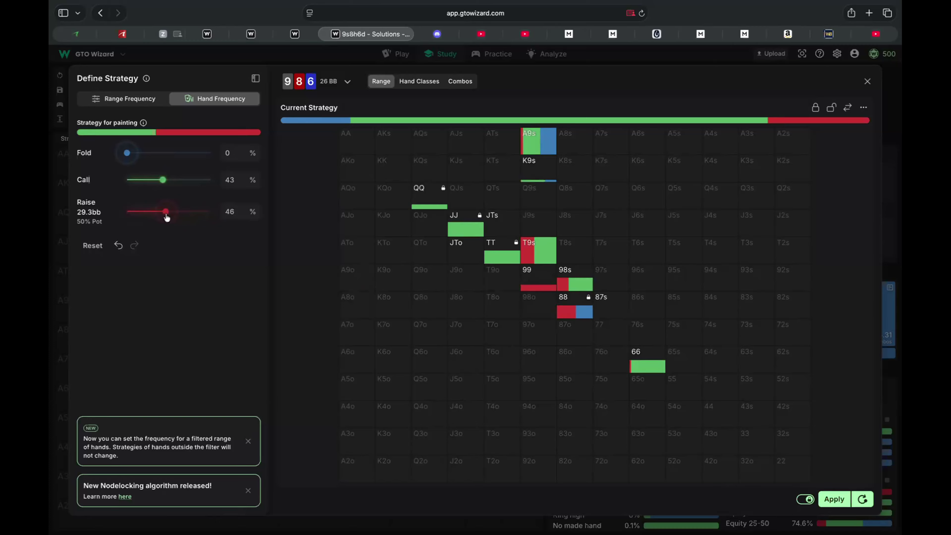
pyautogui.moveTo(136, 153); pyautogui.dragTo(121, 156)
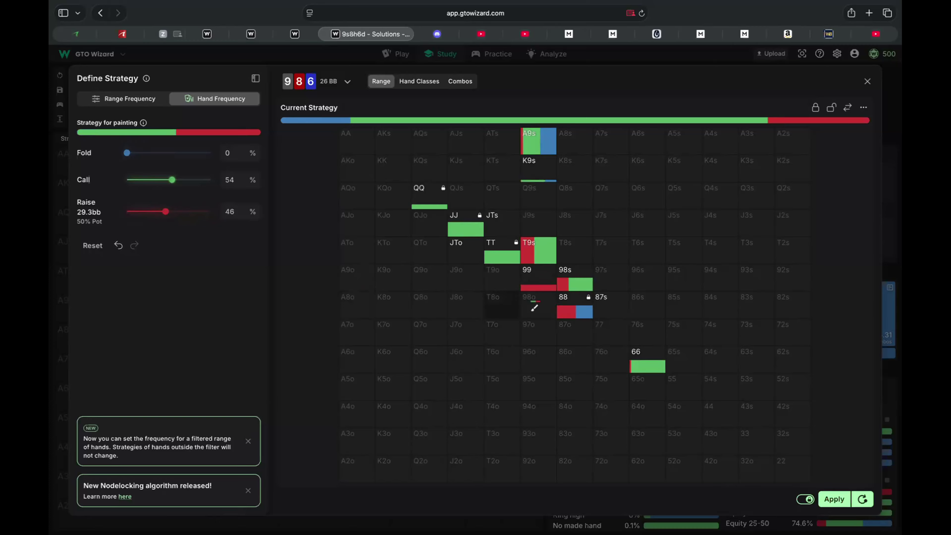
pyautogui.click(570, 305)
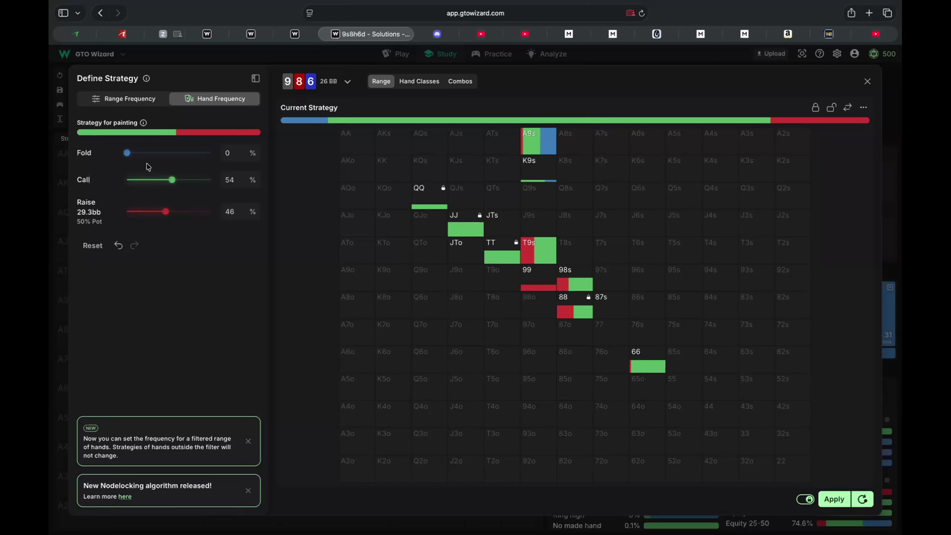
pyautogui.moveTo(172, 181); pyautogui.dragTo(174, 184)
pyautogui.moveTo(169, 217); pyautogui.dragTo(114, 217)
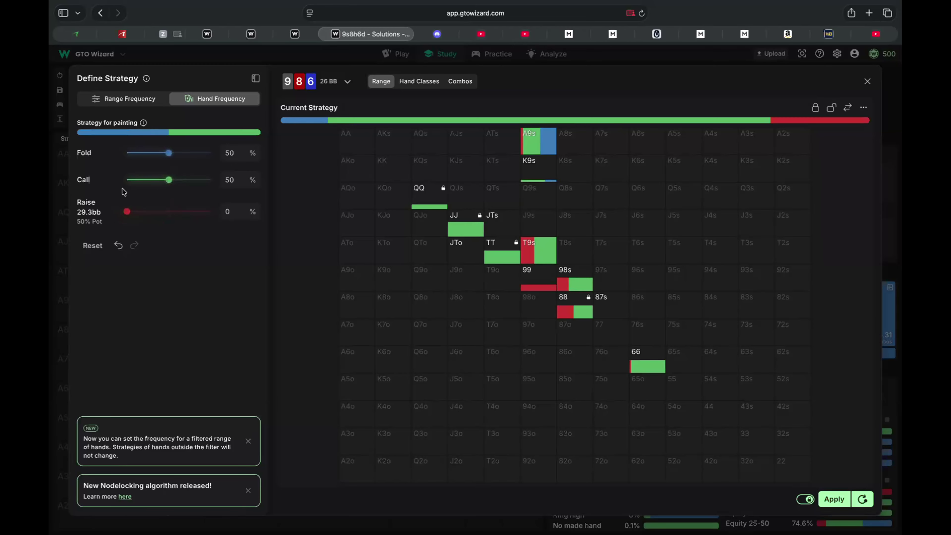
pyautogui.moveTo(164, 153)
pyautogui.mouseDown()
pyautogui.moveTo(149, 157)
pyautogui.moveTo(160, 154)
pyautogui.mouseUp()
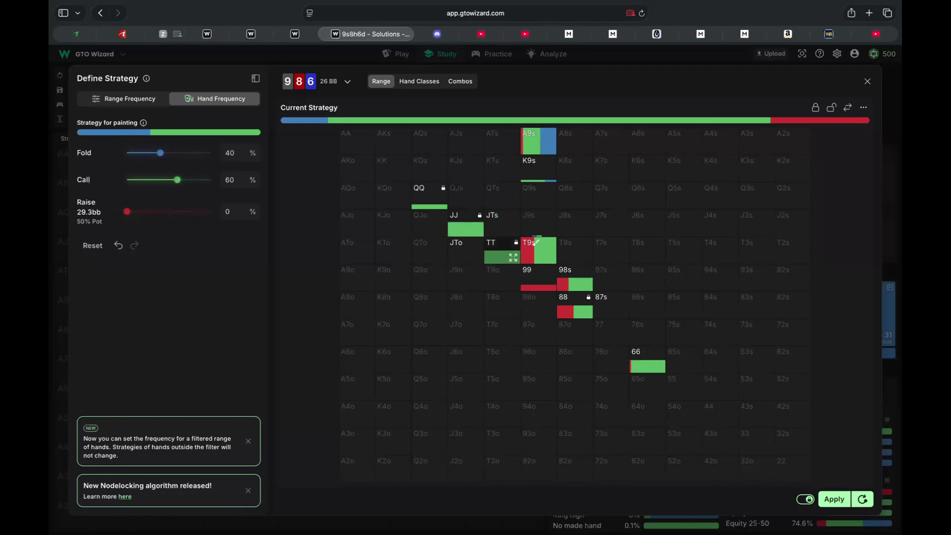
pyautogui.moveTo(547, 247)
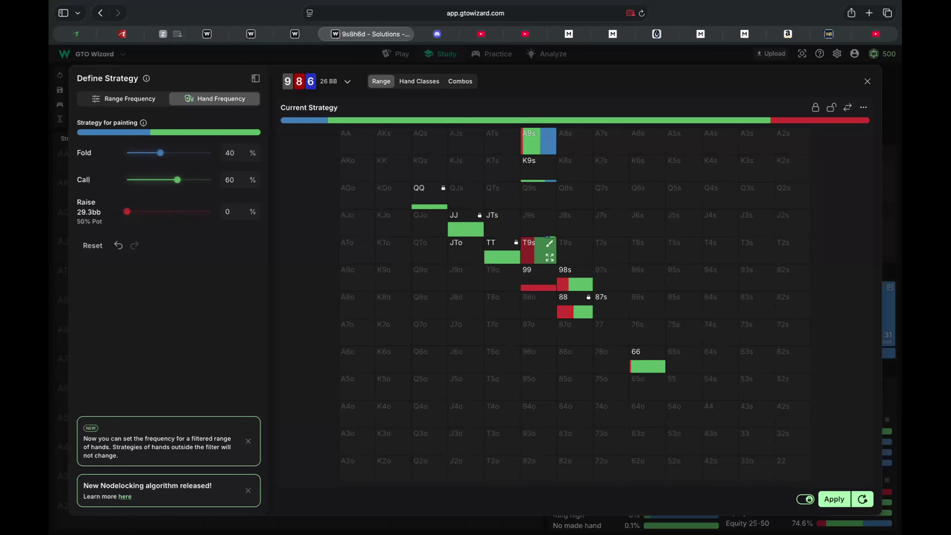
# Step: Paint T9s and A9s as 100% call in BTN's response to the check-raise
pyautogui.moveTo(178, 180); pyautogui.dragTo(211, 180)
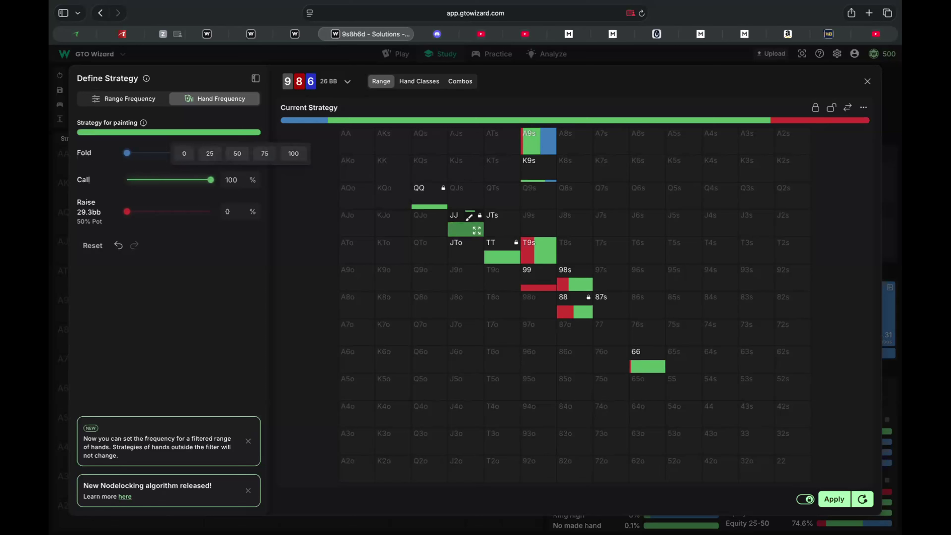
pyautogui.click(538, 250)
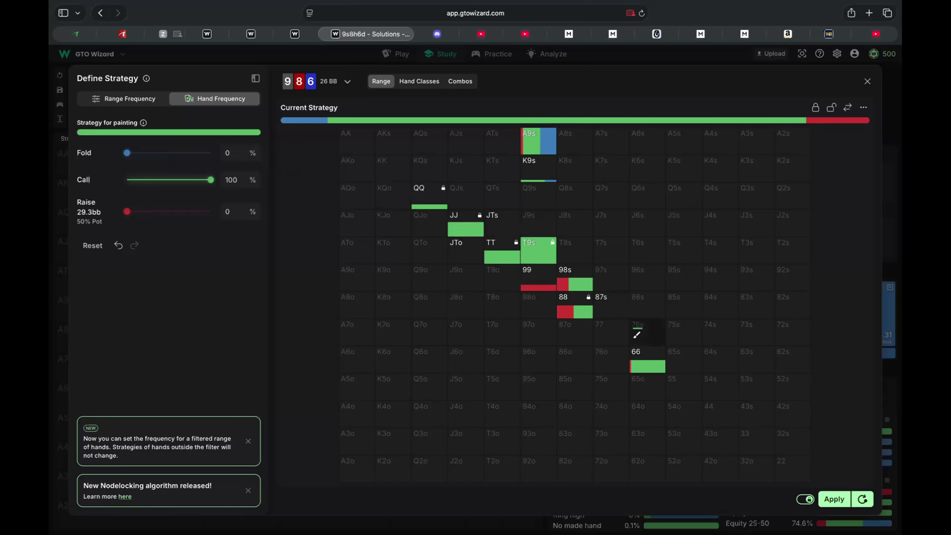
pyautogui.click(542, 138)
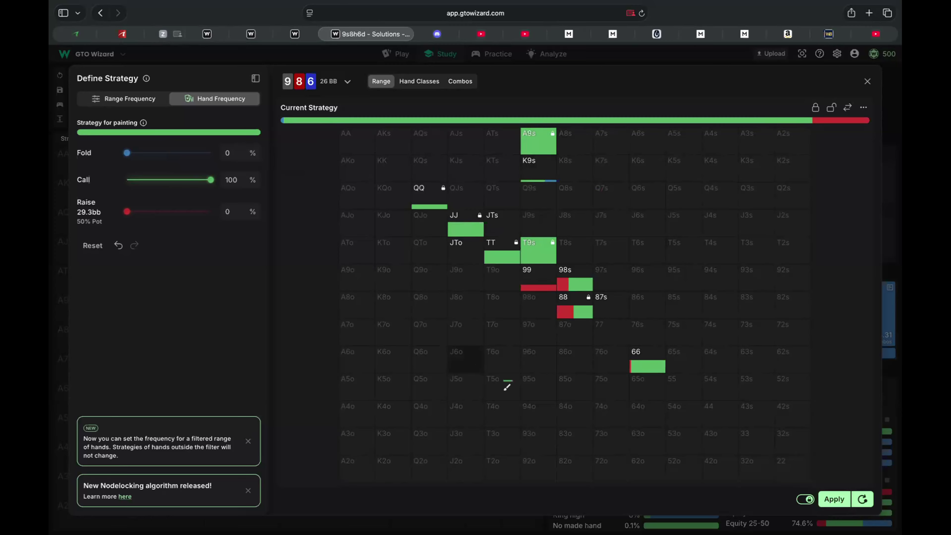
# Step: Paint 66 with 54% raise, 42% call and 4% fold, and apply BTN's locked response
pyautogui.moveTo(127, 212); pyautogui.dragTo(172, 219)
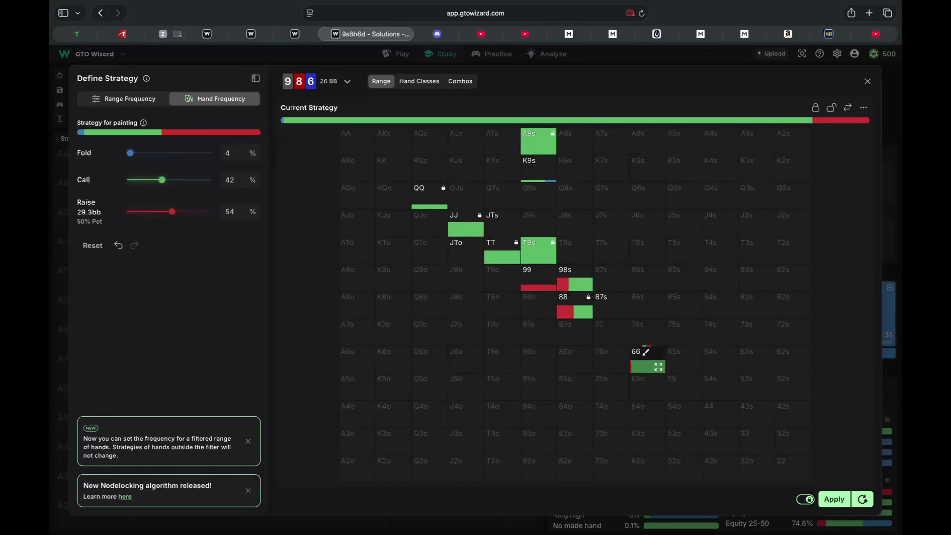
pyautogui.click(645, 352)
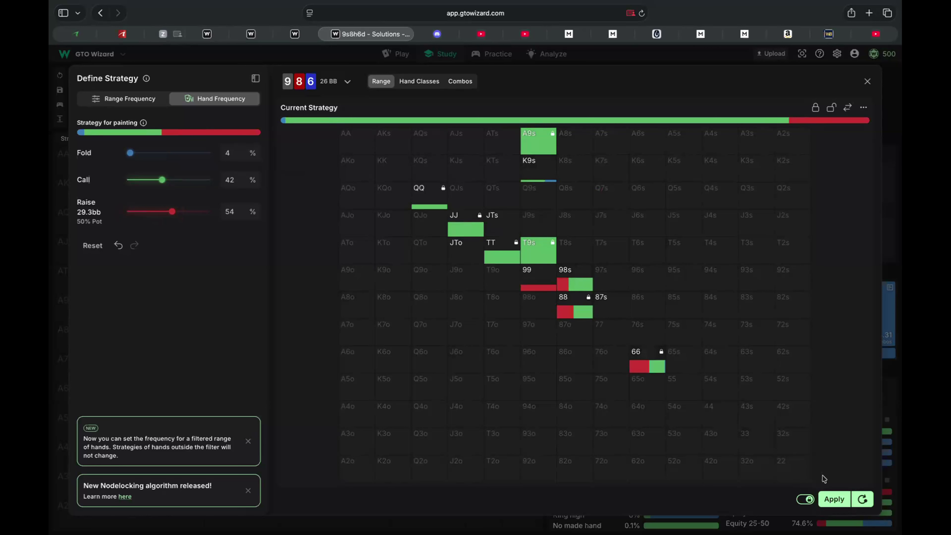
pyautogui.click(840, 501)
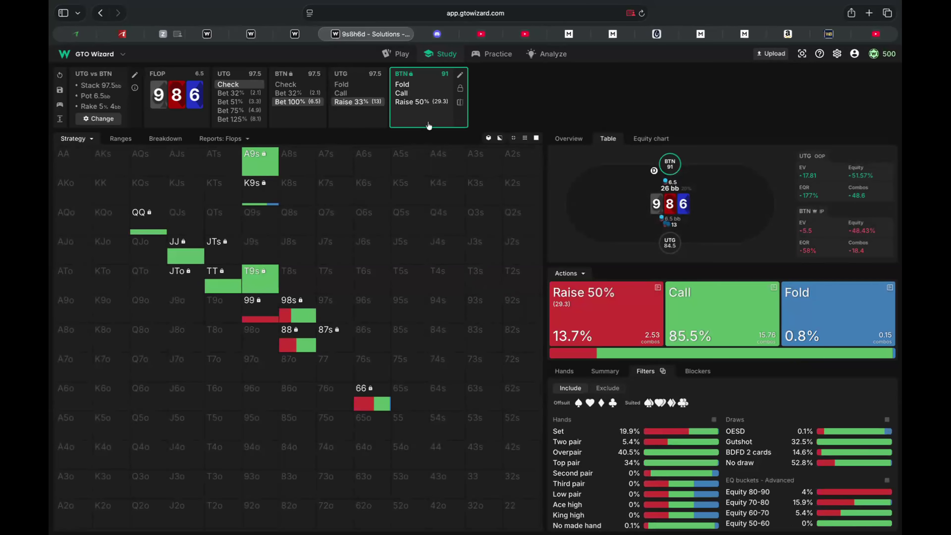
# Step: Review UTG's response to BTN's 100% flop bet and BTN's response to the 33% raise
pyautogui.click(347, 123)
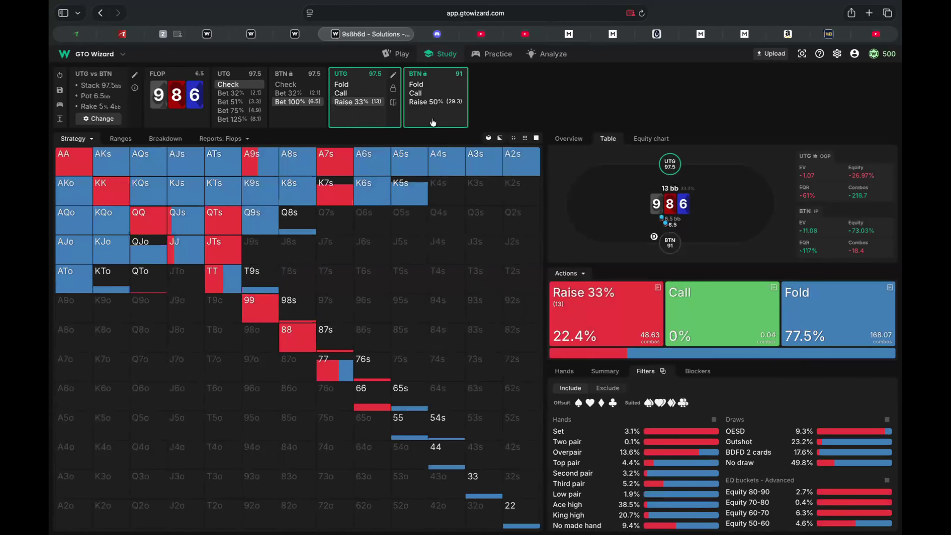
pyautogui.click(432, 122)
pyautogui.click(356, 121)
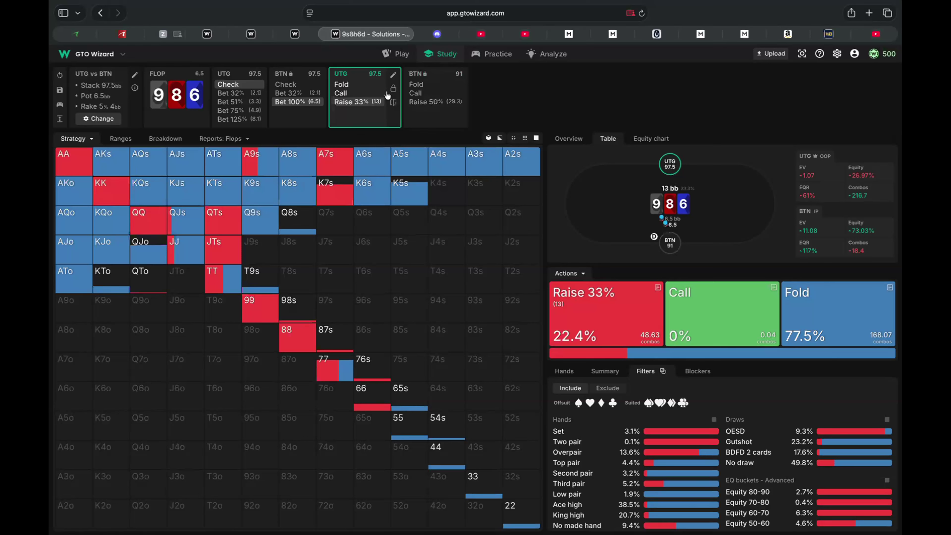
# Step: Compare UTG's strategy against BTN's 100% flop bet with the previous solution
pyautogui.click(393, 103)
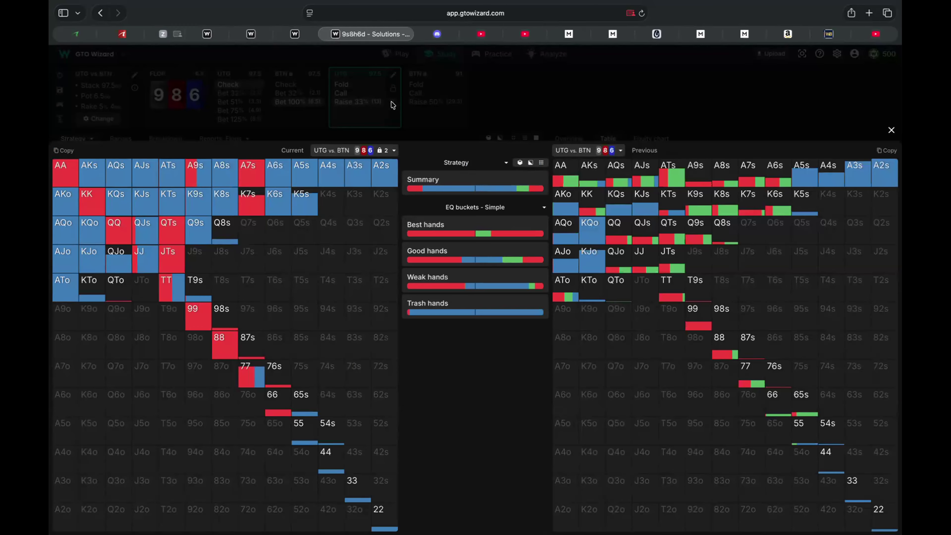
pyautogui.click(891, 131)
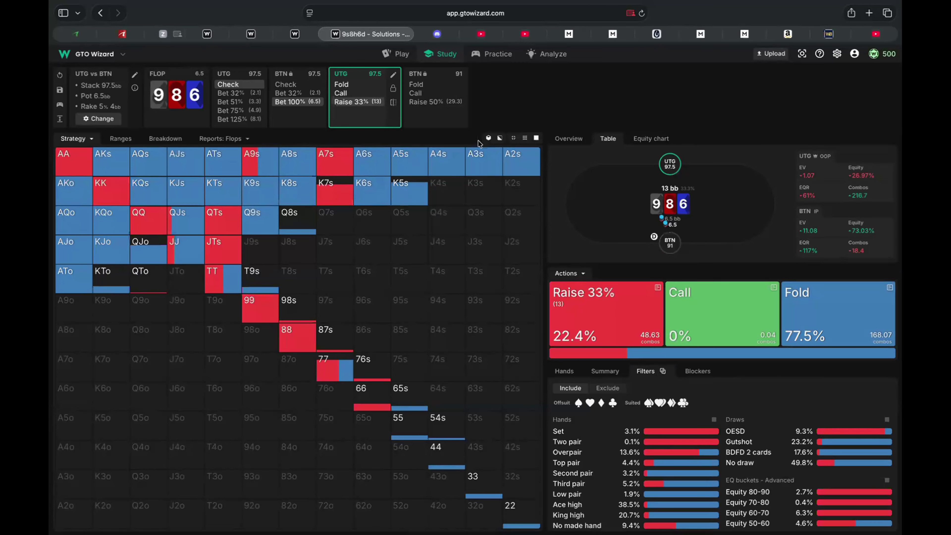
pyautogui.click(393, 102)
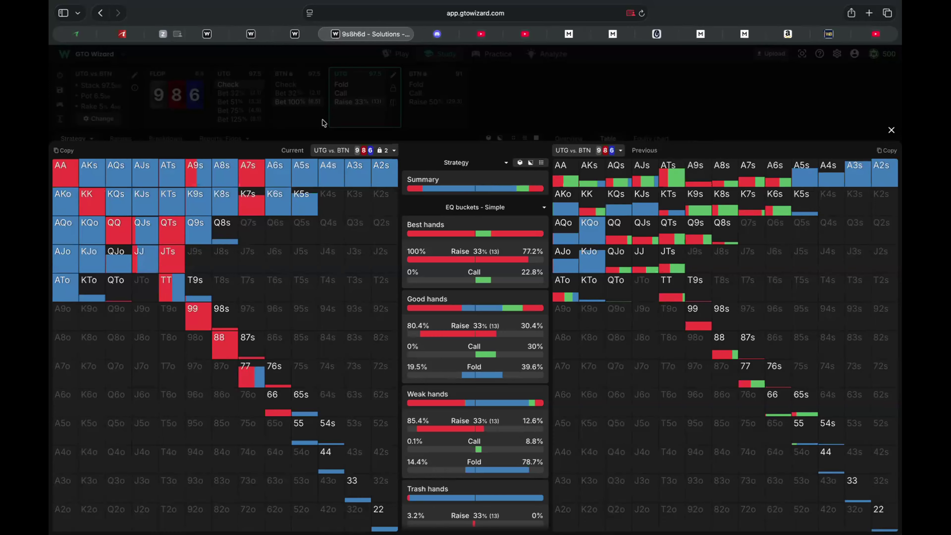
pyautogui.click(892, 131)
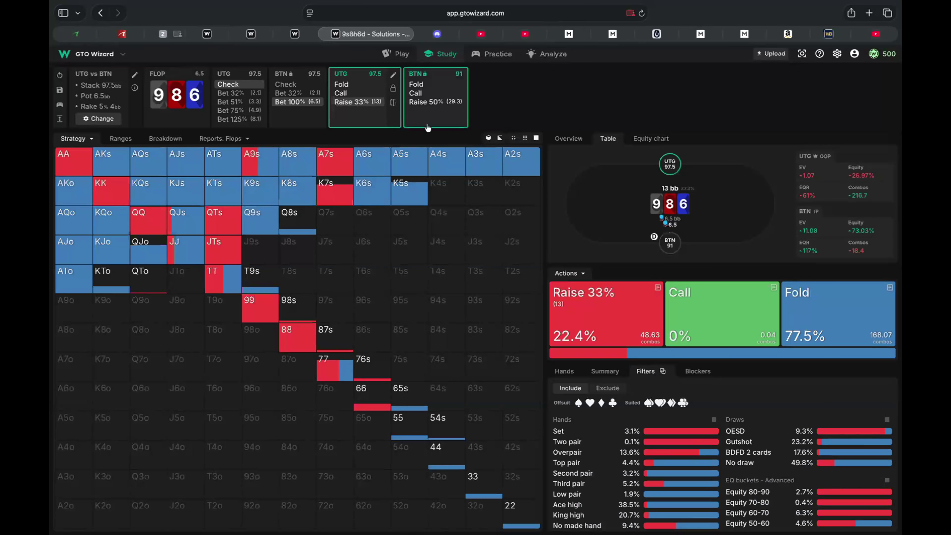
pyautogui.click(361, 98)
pyautogui.click(605, 196)
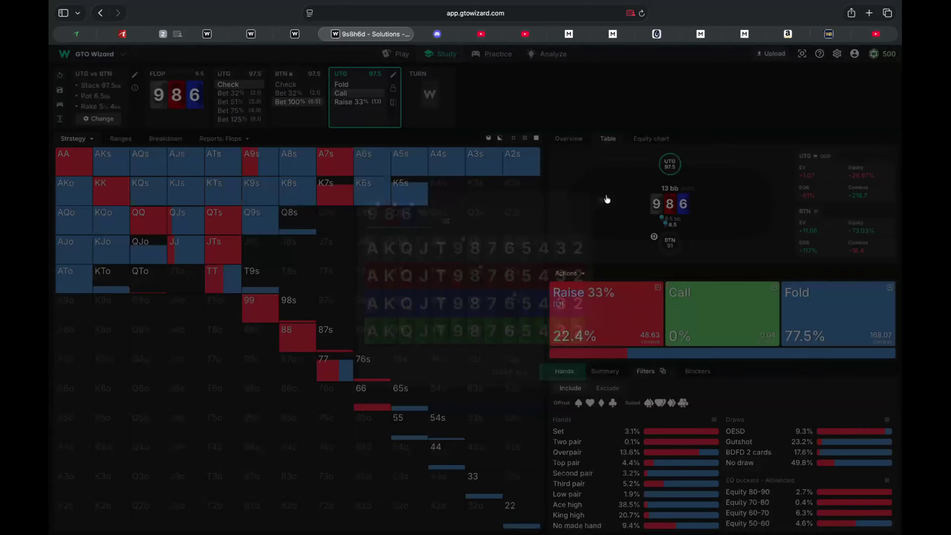
pyautogui.click(352, 102)
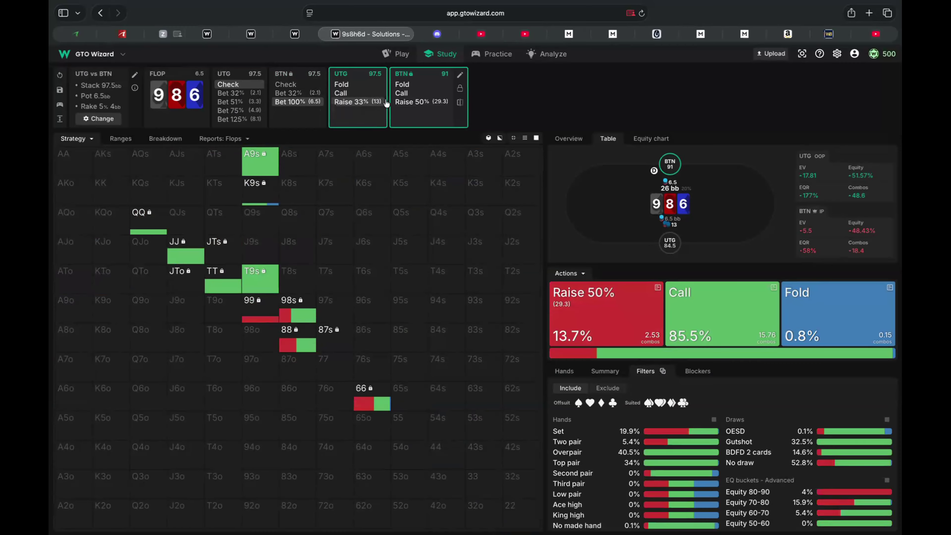
# Step: Add 79% and 125% raise sizes to UTG's node facing BTN's 100% flop bet
pyautogui.click(365, 123)
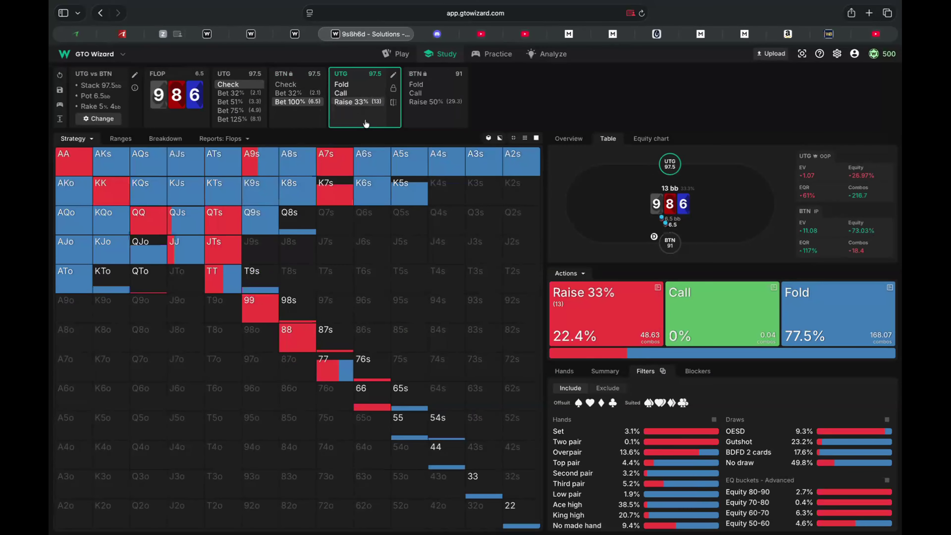
pyautogui.click(392, 76)
pyautogui.click(562, 317)
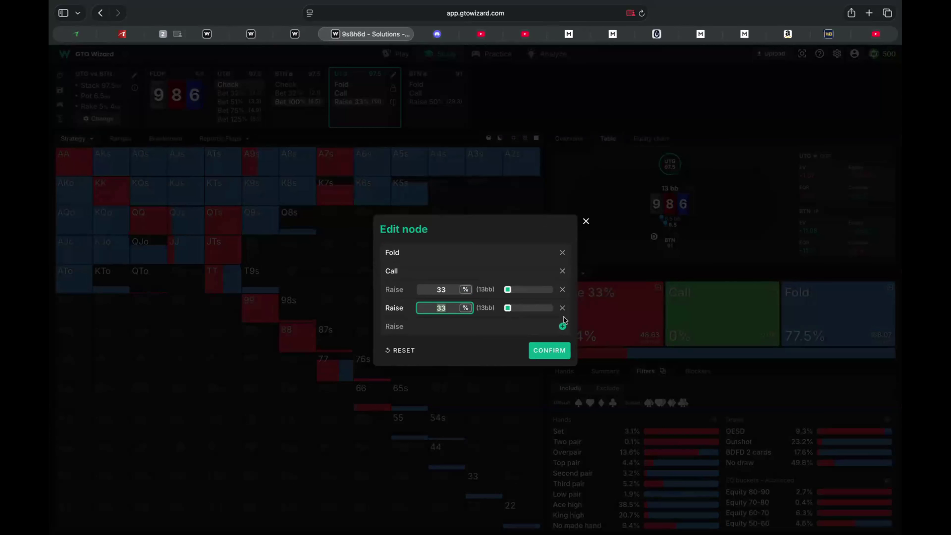
pyautogui.write('79')
pyautogui.click(562, 327)
pyautogui.write('125')
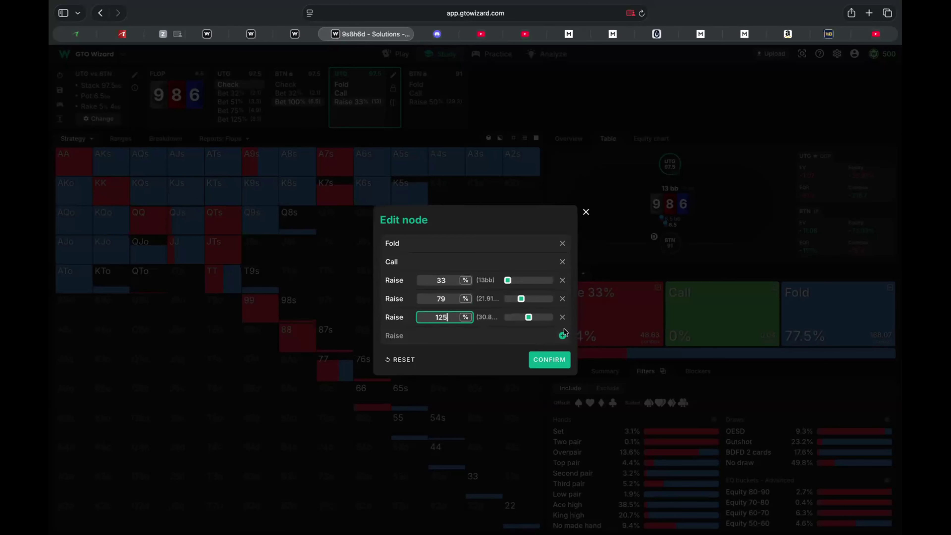
pyautogui.click(549, 359)
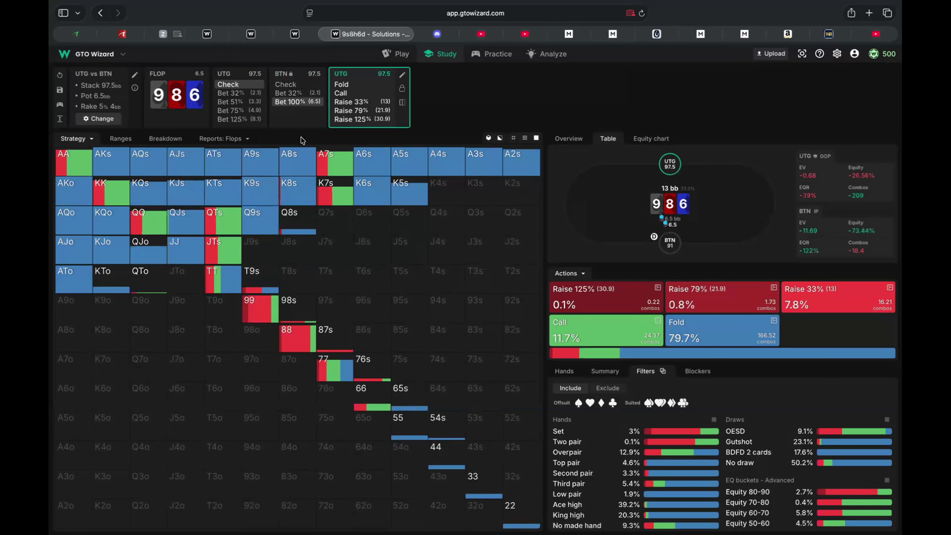
# Step: Review BTN's locked flop strategy and compare UTG's response to the 100% bet with the previous solution
pyautogui.click(289, 127)
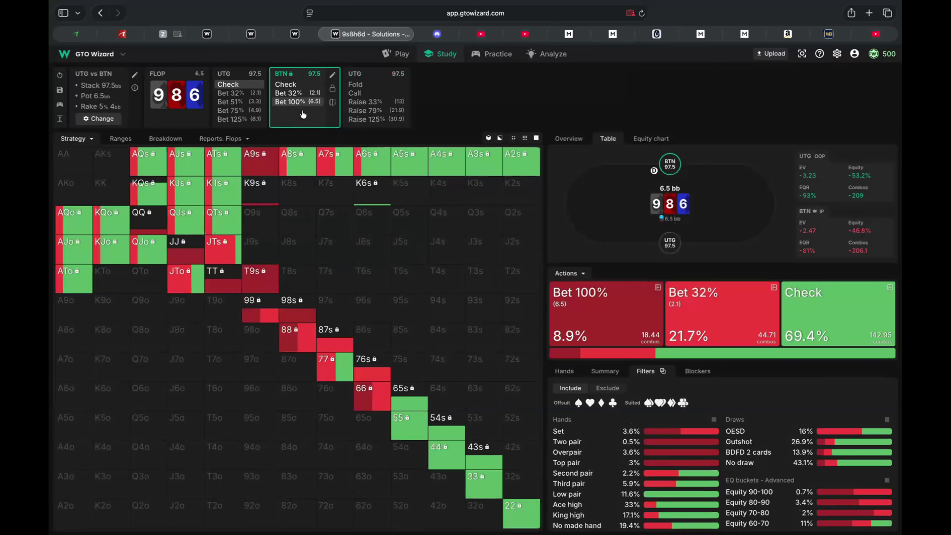
pyautogui.click(376, 75)
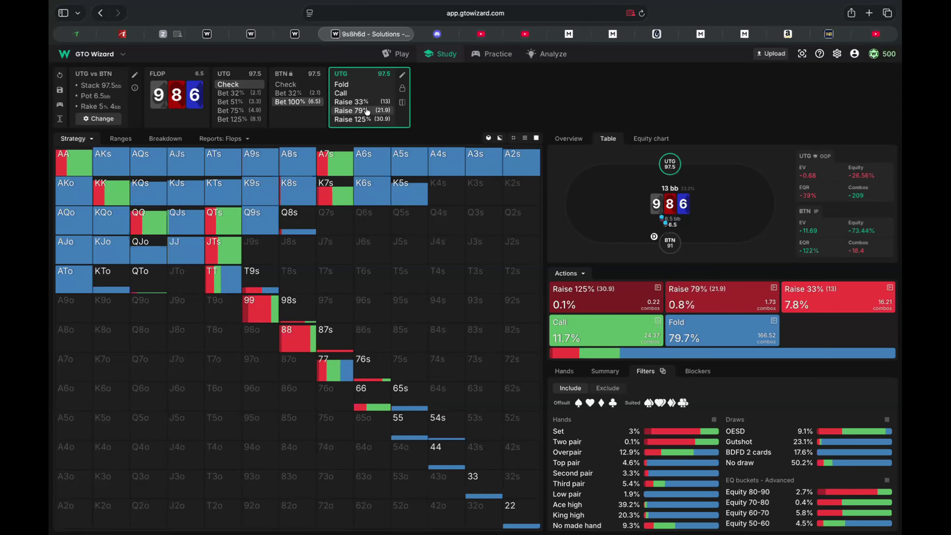
pyautogui.click(403, 104)
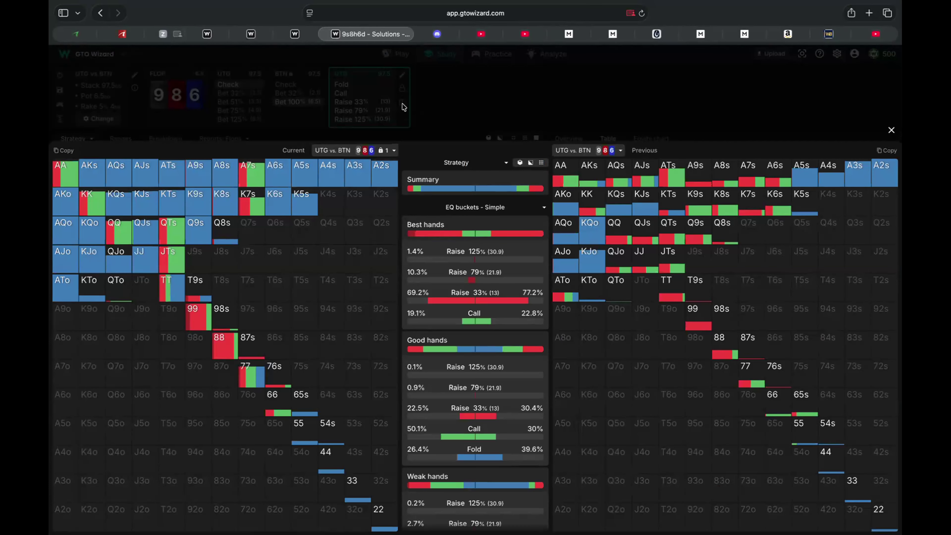
pyautogui.click(891, 131)
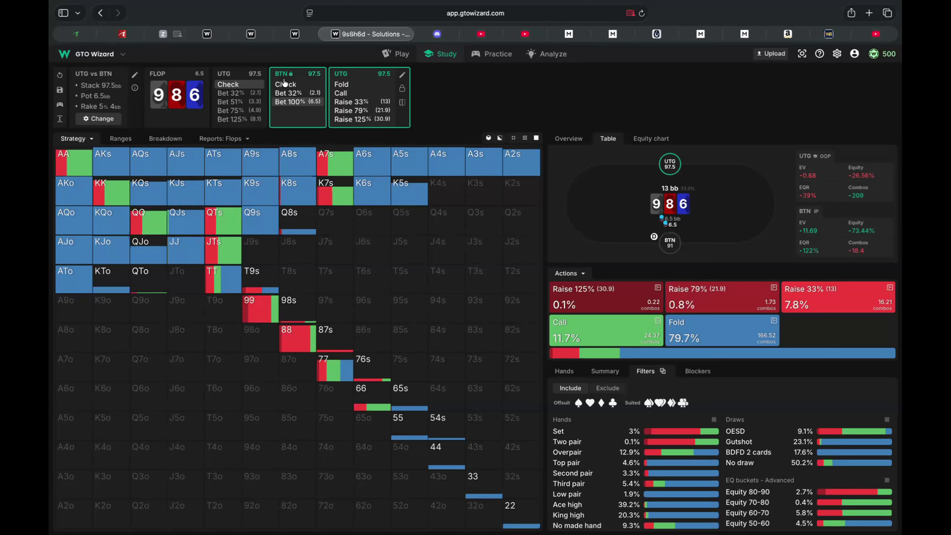
# Step: Have BTN check back the flop, deal the 2 of clubs turn, and give UTG bet sizes of 33%, 75% and 150%
pyautogui.click(290, 87)
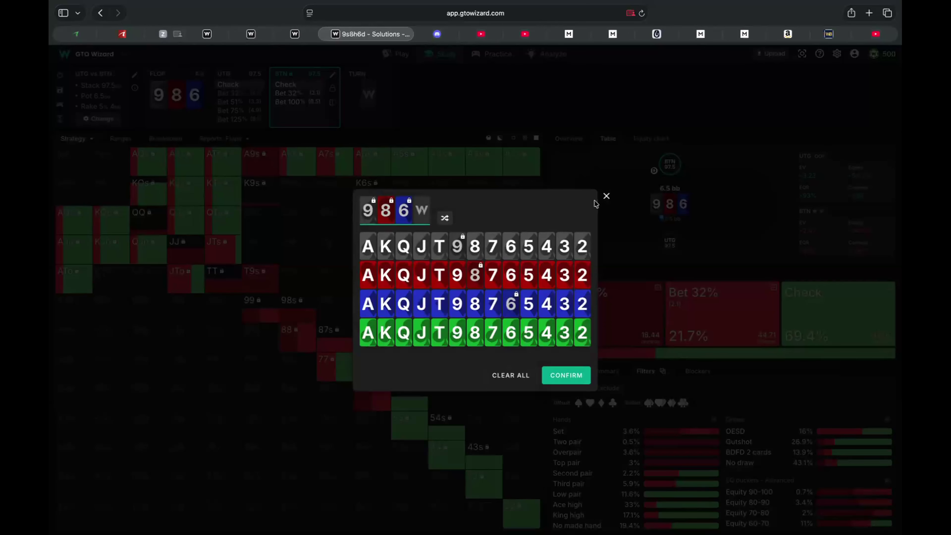
pyautogui.click(580, 331)
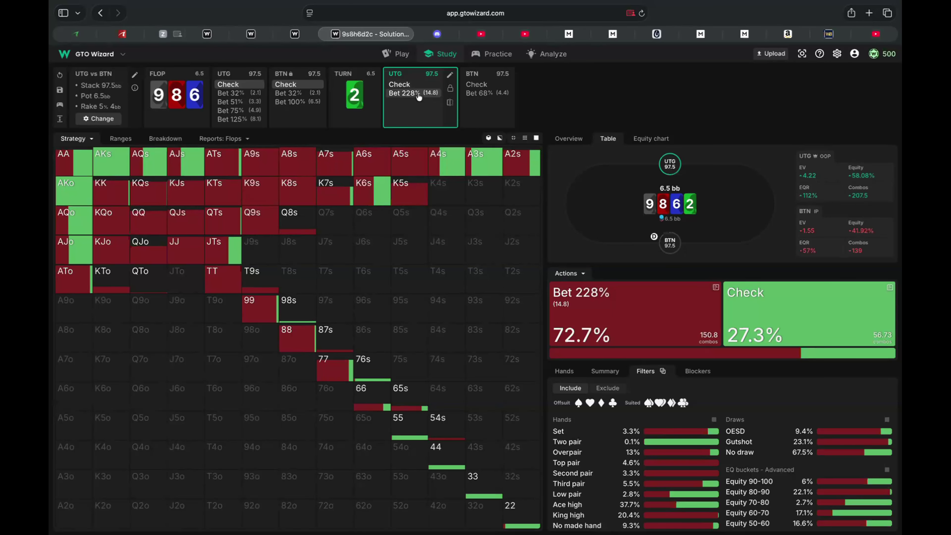
pyautogui.click(450, 74)
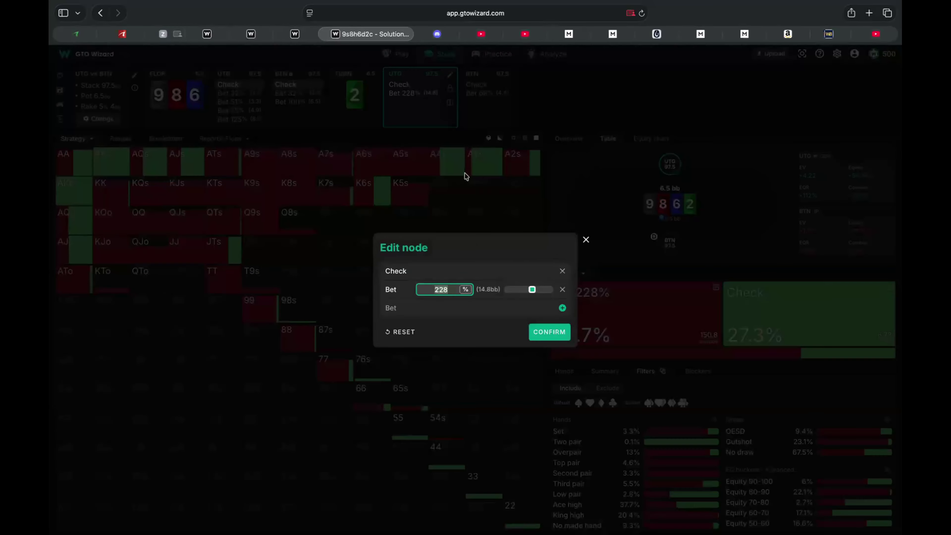
pyautogui.write('33')
pyautogui.click(562, 307)
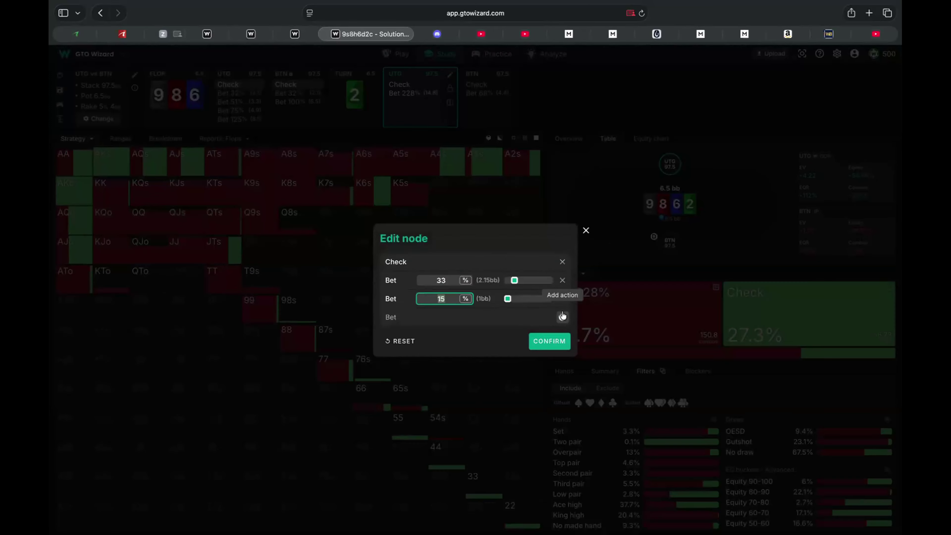
pyautogui.write('75')
pyautogui.click(563, 317)
pyautogui.write('150')
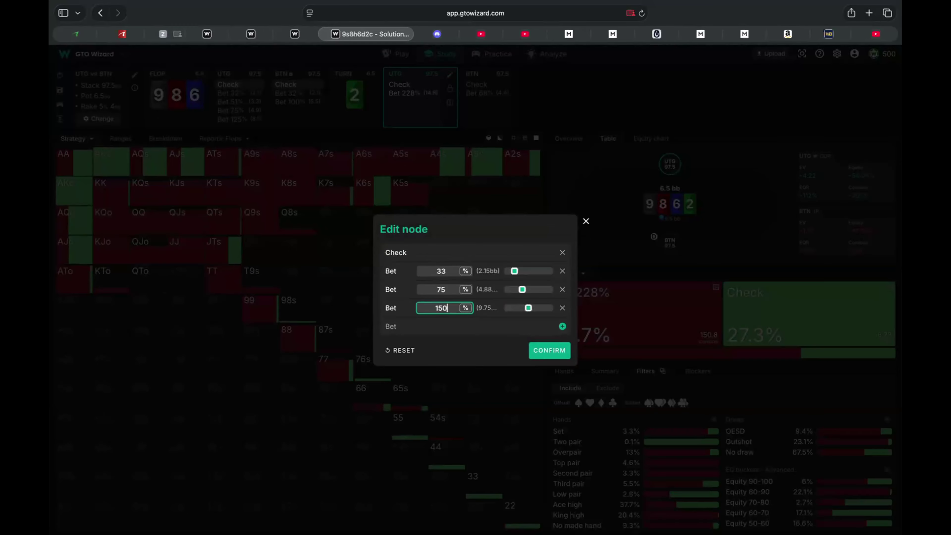
pyautogui.click(549, 354)
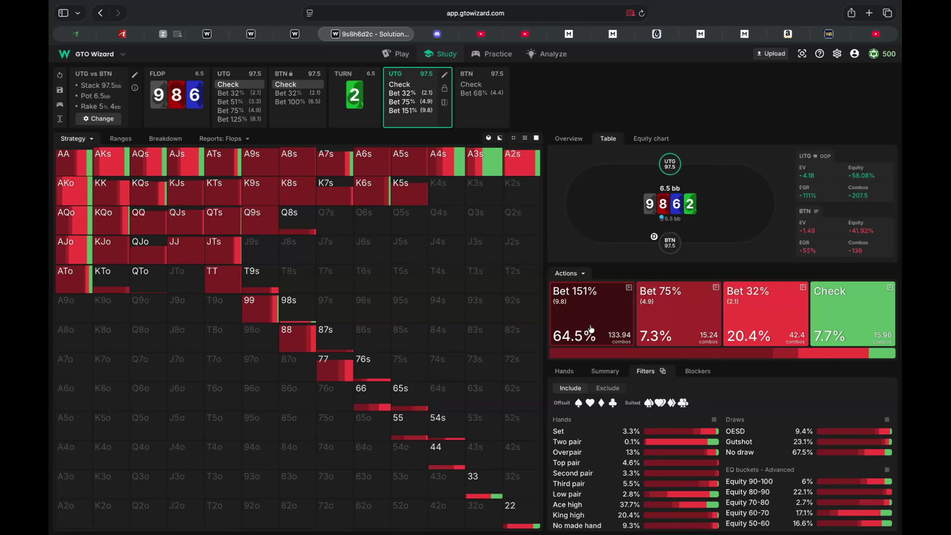
# Step: Review UTG's turn betting by hand and UTG's flop responses to BTN's 32% and 100% bets
pyautogui.click(521, 162)
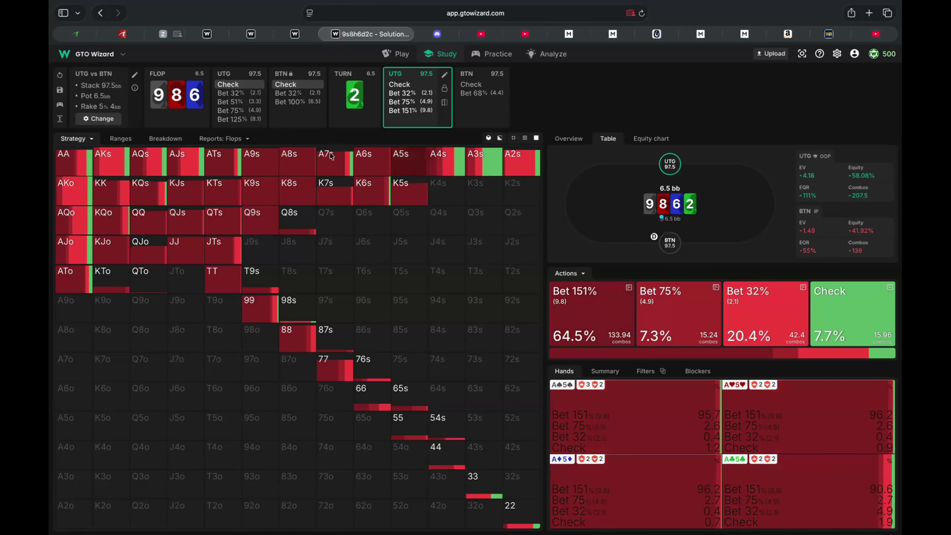
pyautogui.click(292, 124)
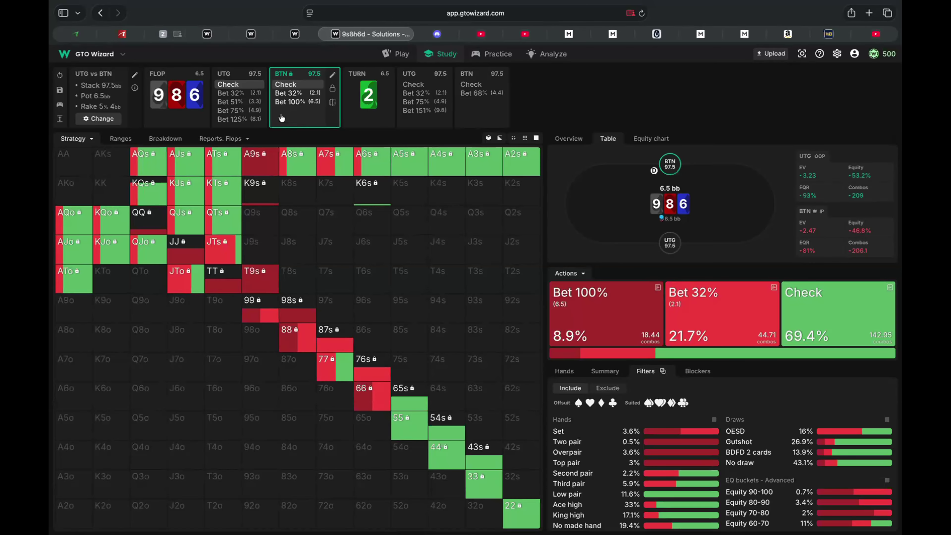
pyautogui.click(295, 102)
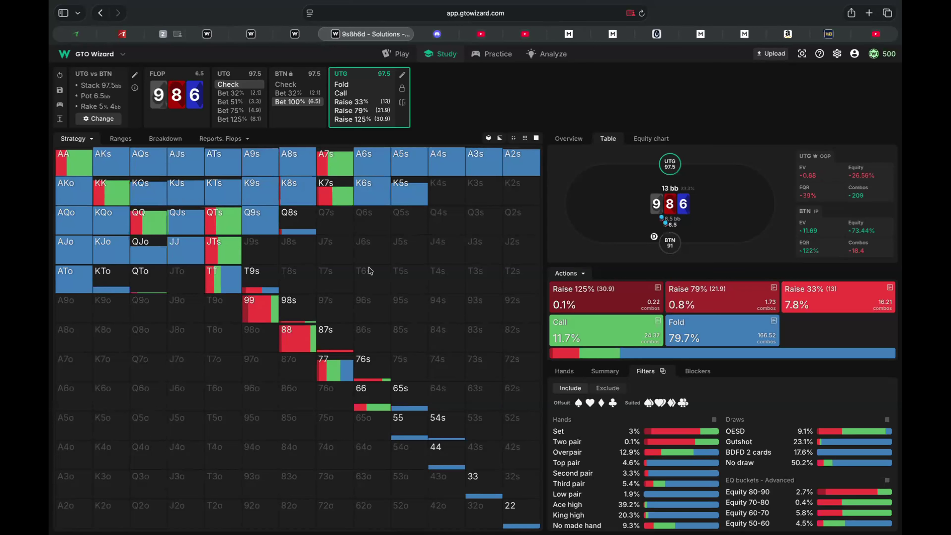
pyautogui.click(297, 123)
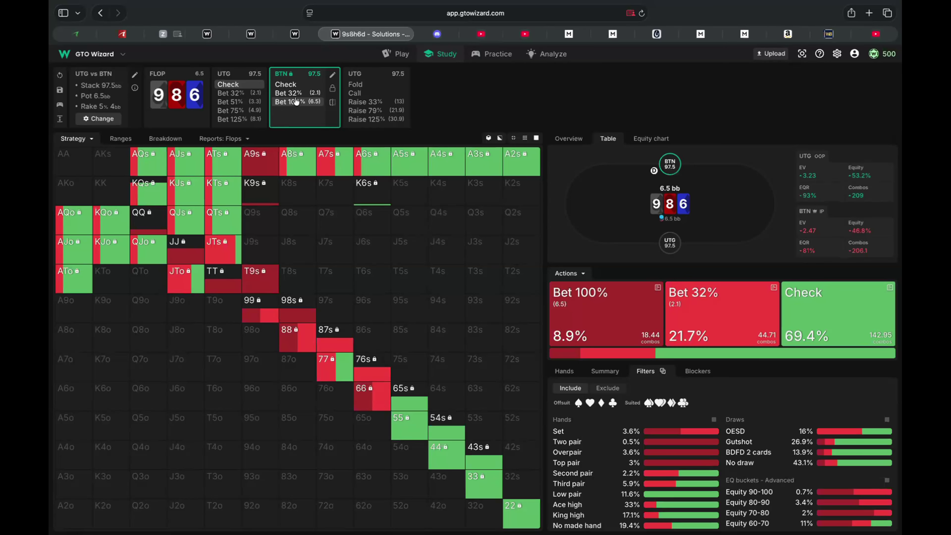
pyautogui.click(302, 96)
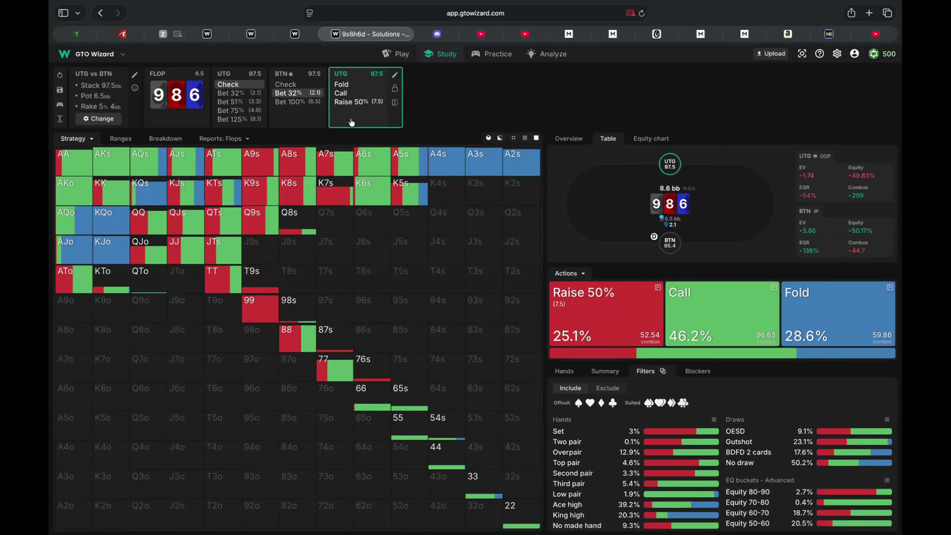
pyautogui.click(311, 104)
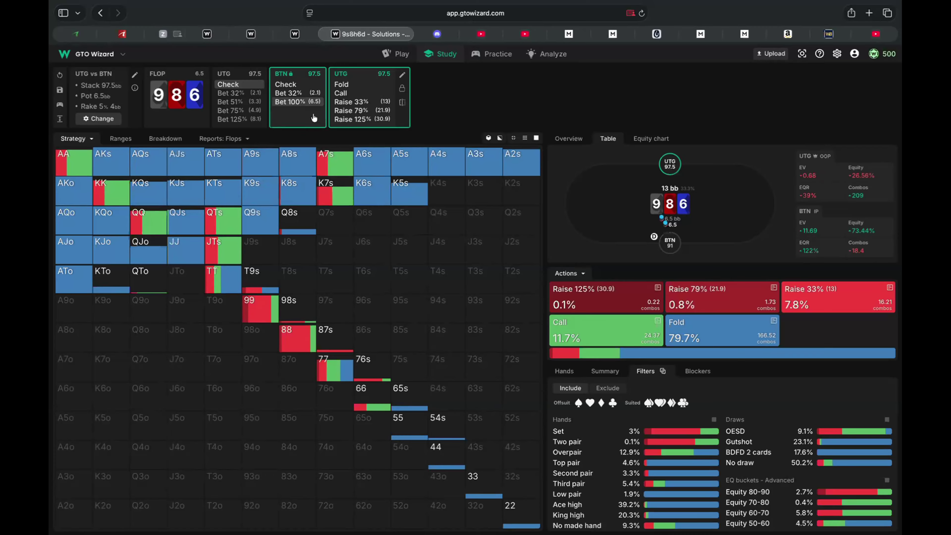
# Step: Switch to the study-groups channel in Discord
pyautogui.click(438, 35)
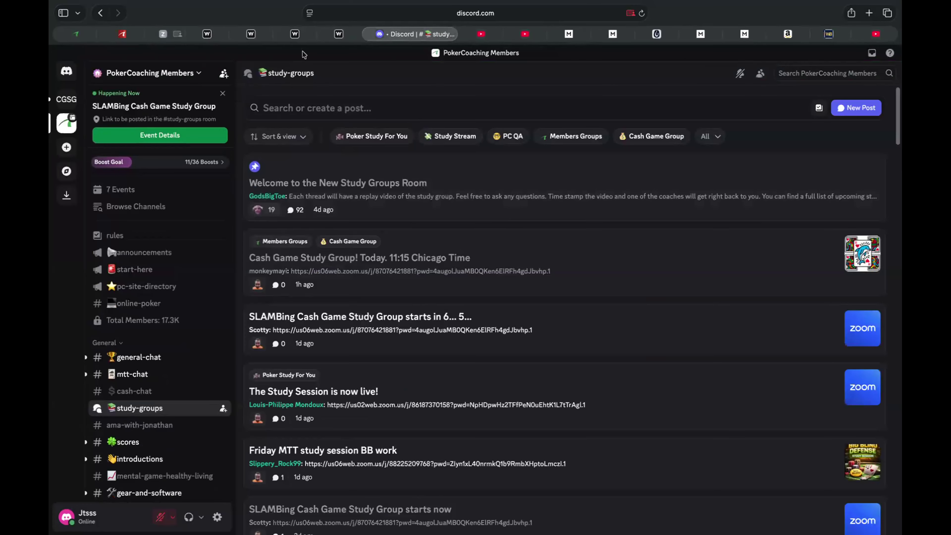
pyautogui.click(163, 35)
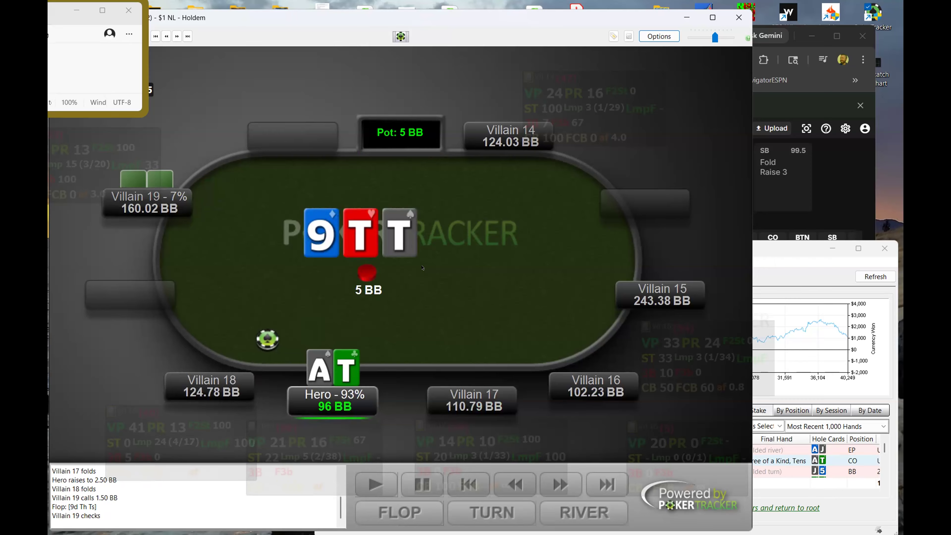
# Step: In the PokerTracker replayer, examine Villain 19's HUD stats and review the AT hand through the river
pyautogui.moveTo(148, 140); pyautogui.dragTo(179, 126)
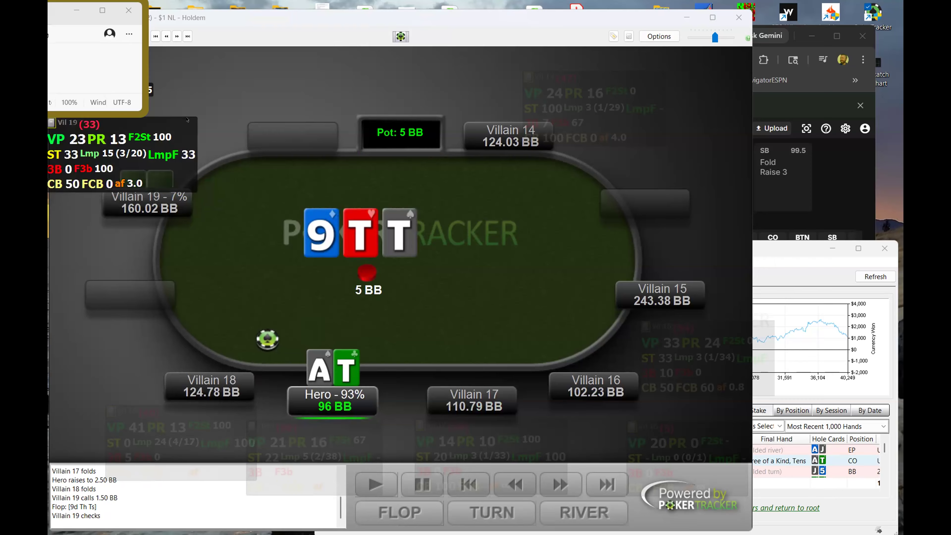
pyautogui.moveTo(188, 120)
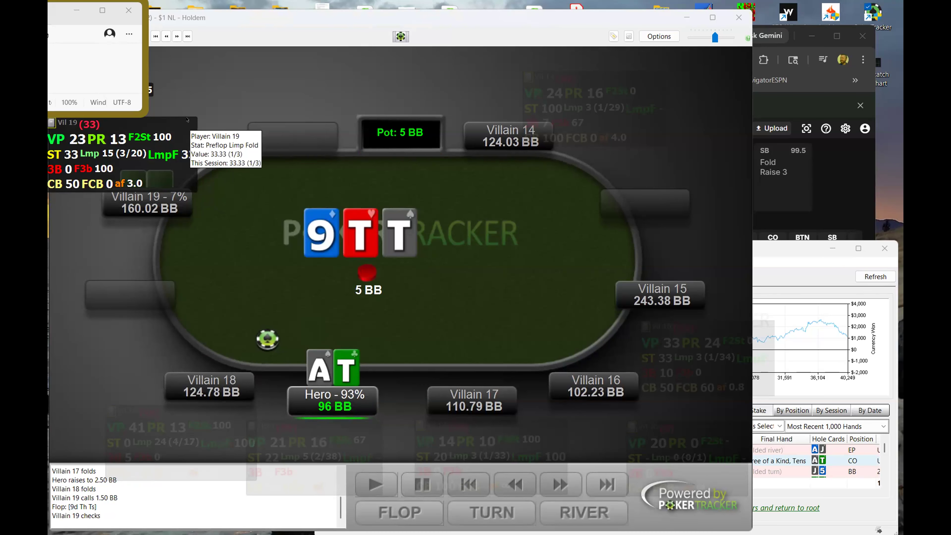
pyautogui.click(229, 103)
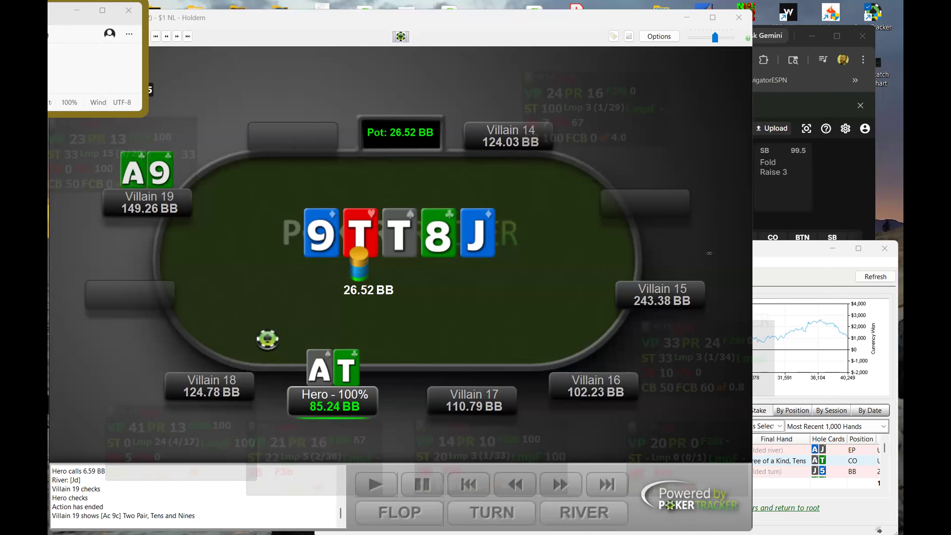
pyautogui.click(421, 310)
# Step: In GTO Wizard, have BTN raise to 2.5 preflop and BB call
pyautogui.click(871, 224)
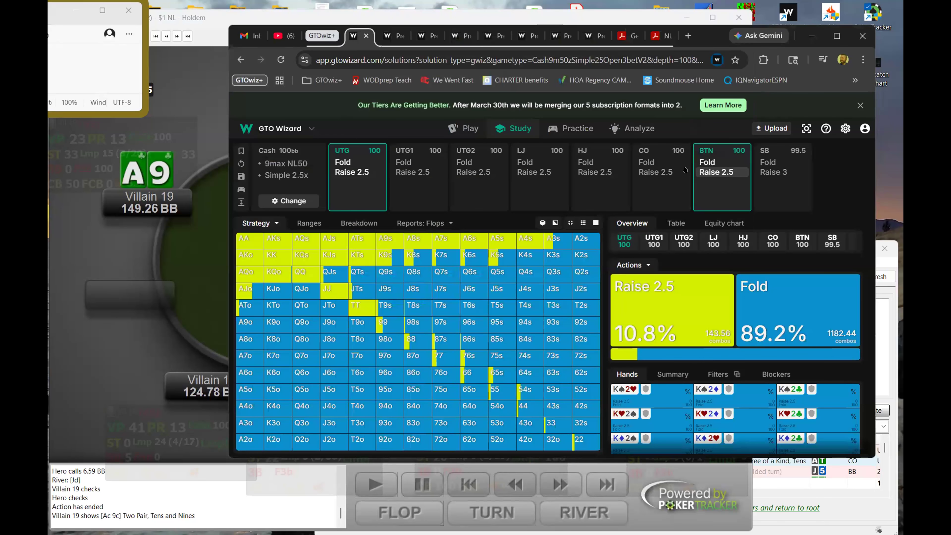
pyautogui.click(715, 171)
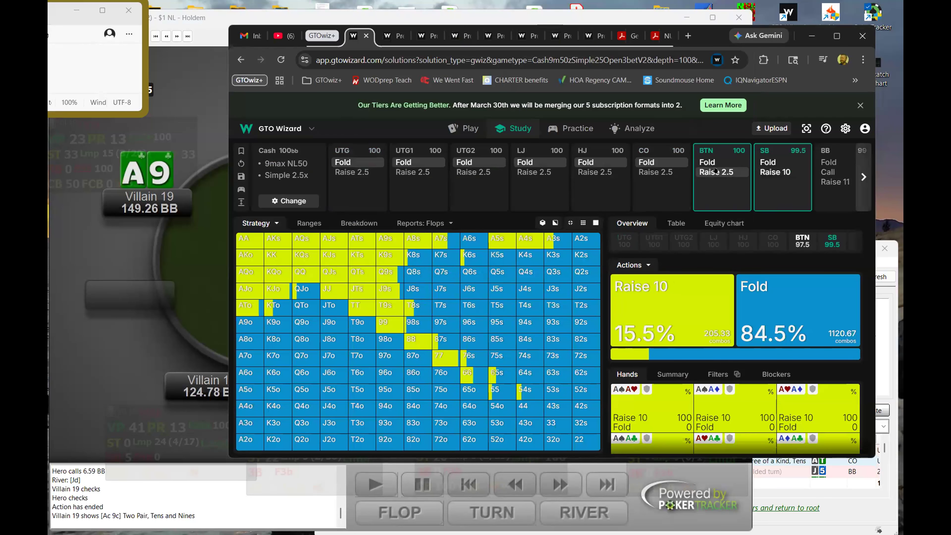
pyautogui.click(834, 172)
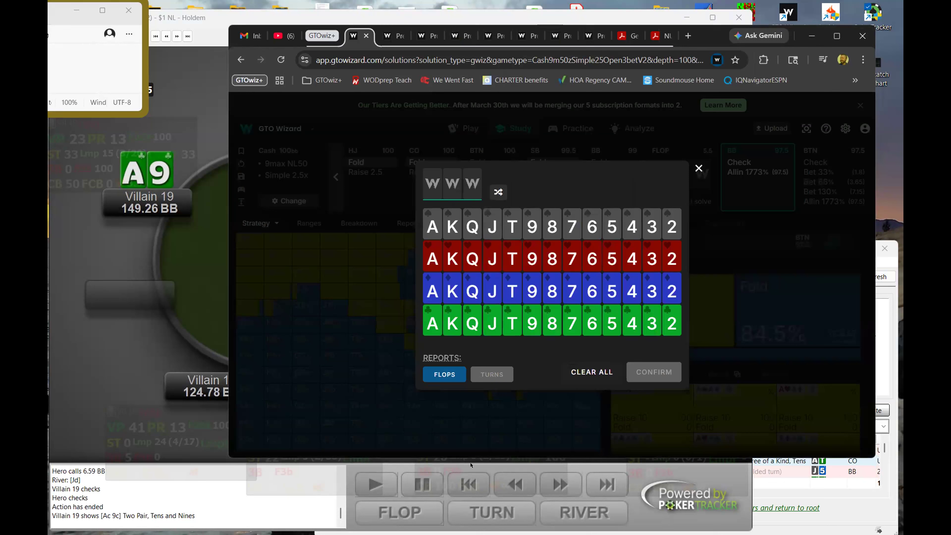
# Step: Return to the PokerTracker replayer and check the board cards of the AT hand
pyautogui.click(193, 319)
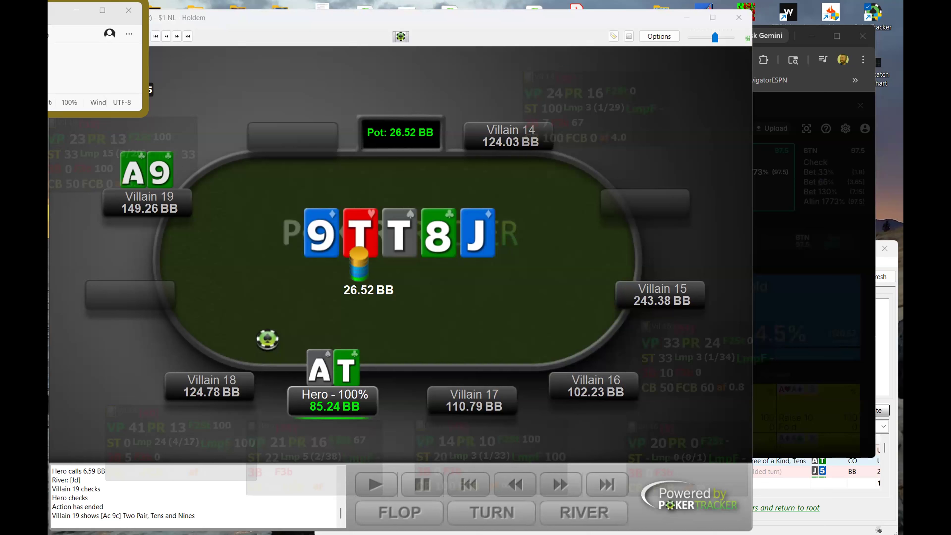
pyautogui.press('super')
pyautogui.moveTo(550, 521)
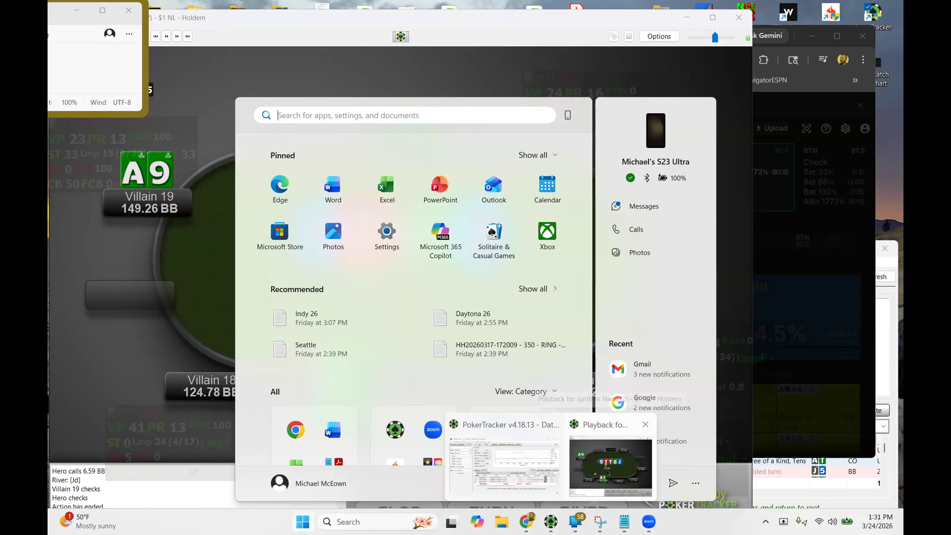
pyautogui.click(608, 473)
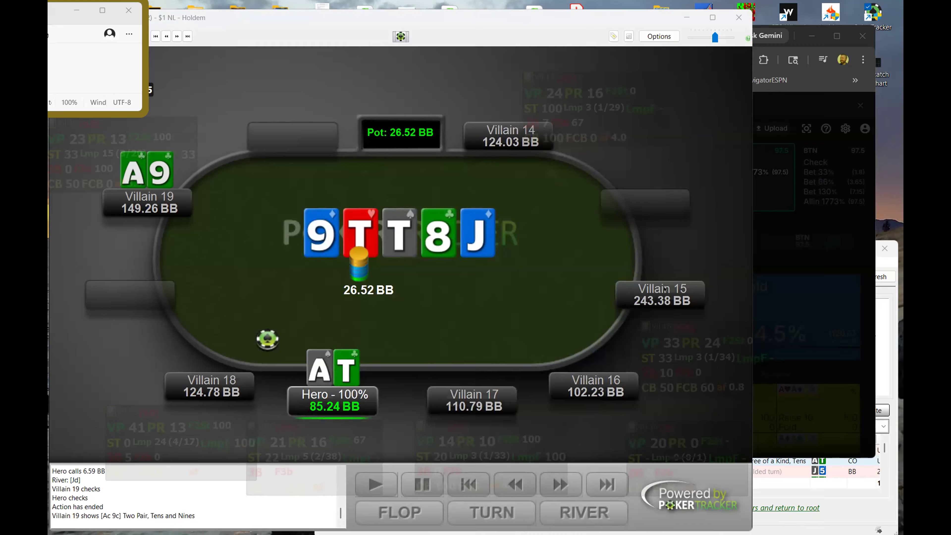
# Step: Back in GTO Wizard, set the flop to ten of spades, ten of hearts and nine of diamonds
pyautogui.click(870, 196)
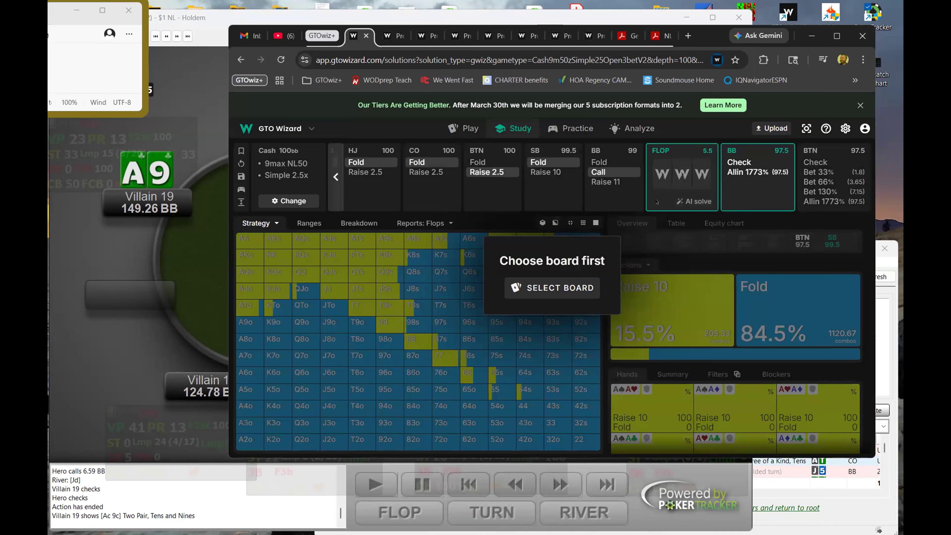
pyautogui.click(553, 288)
pyautogui.click(513, 225)
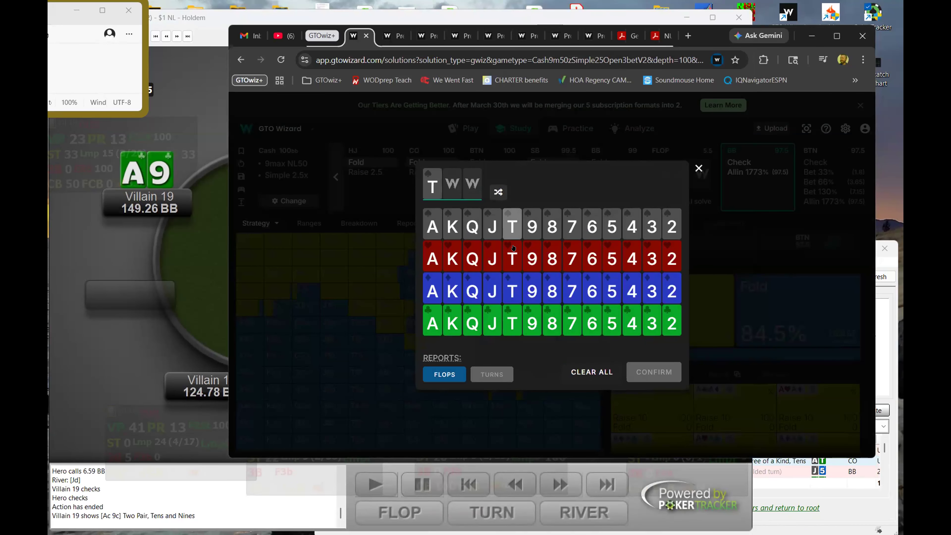
pyautogui.click(514, 258)
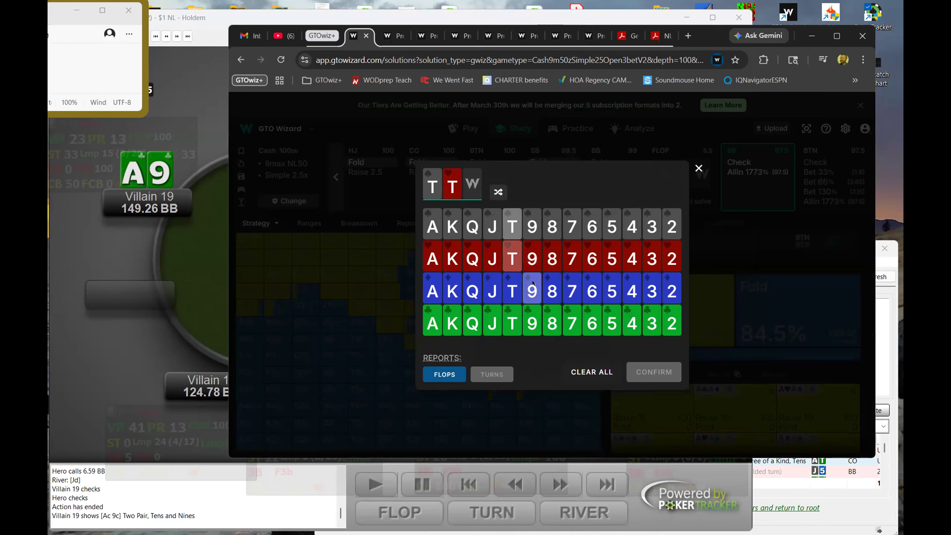
pyautogui.click(531, 287)
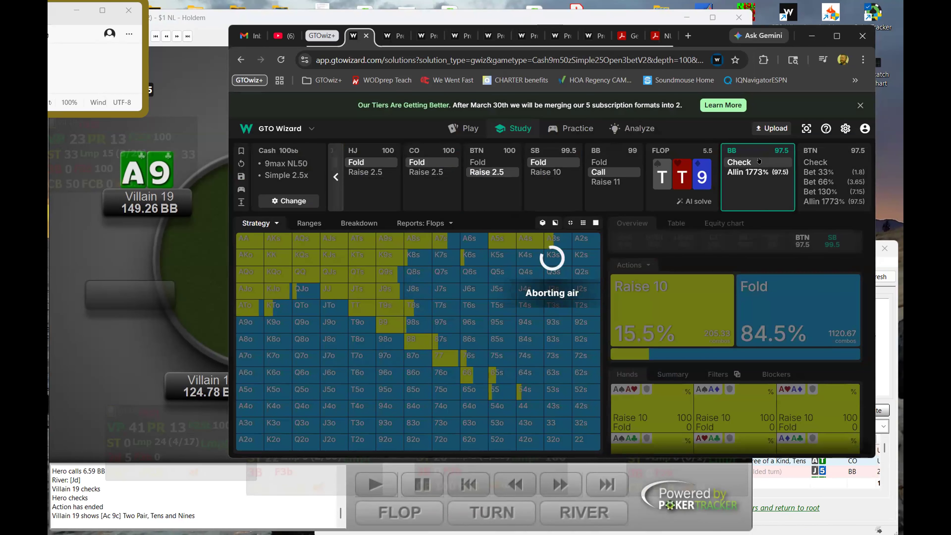
# Step: Have BB check, BTN bet 33% and BB call the flop, then deal the 8 of clubs turn with BB checking
pyautogui.click(758, 161)
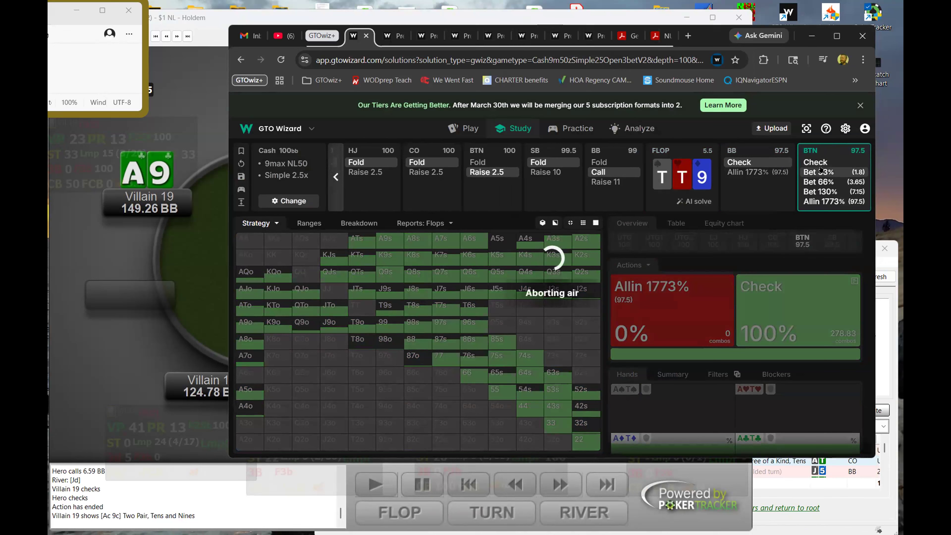
pyautogui.click(821, 171)
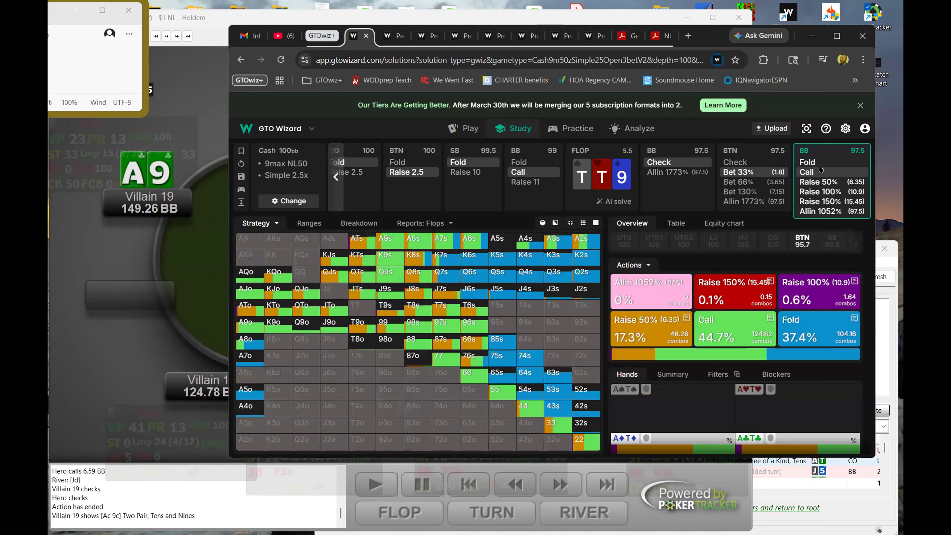
pyautogui.click(821, 171)
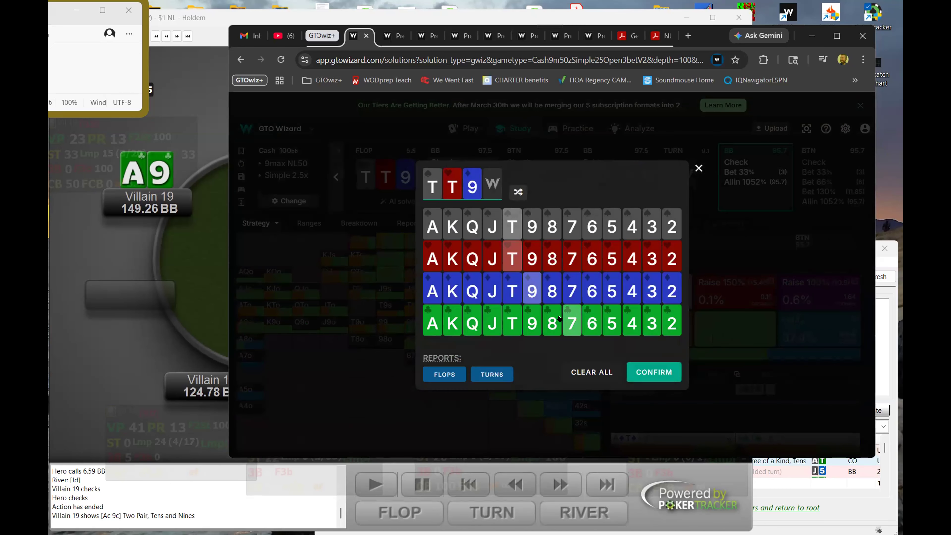
pyautogui.click(554, 320)
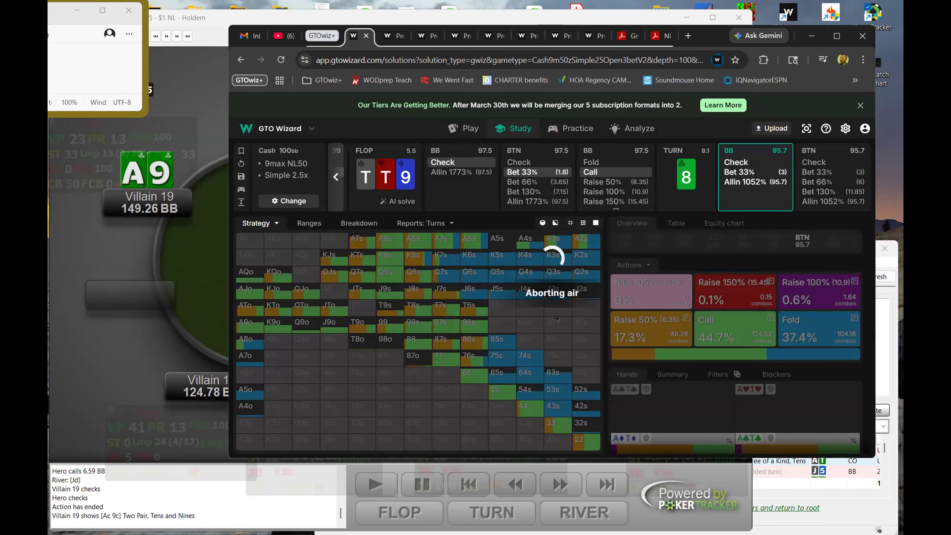
pyautogui.click(735, 162)
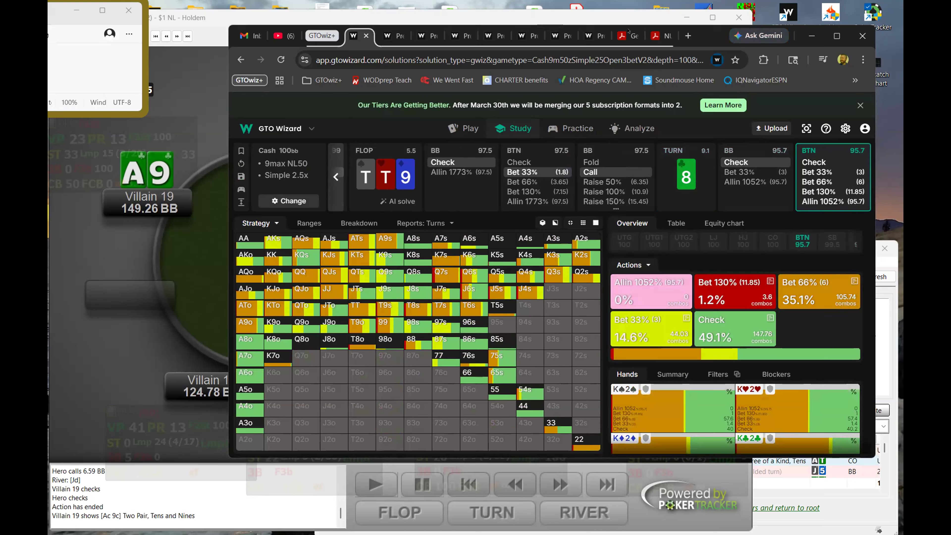
# Step: Filter the turn ranges to trips and follow BTN's 33% bet into BB's 50% raise
pyautogui.moveTo(629, 32); pyautogui.dragTo(546, 24)
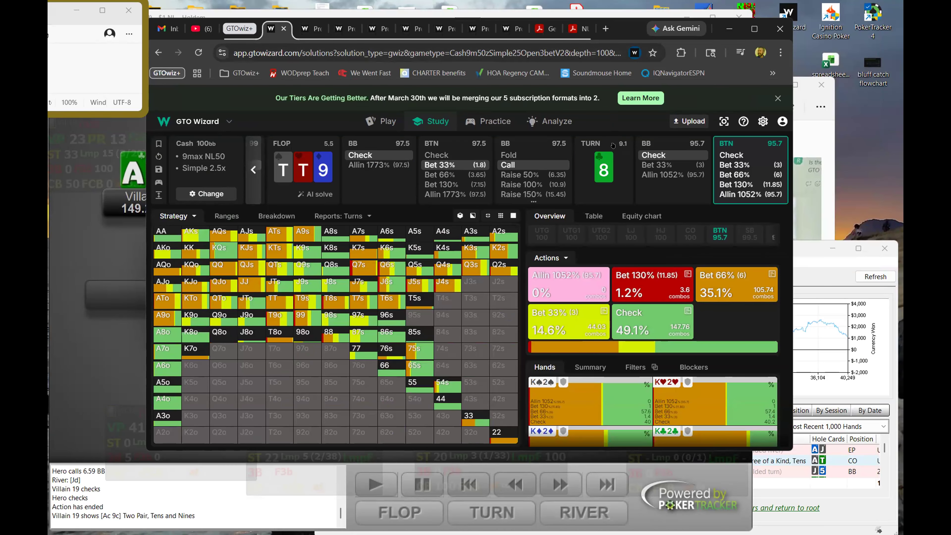
pyautogui.click(628, 367)
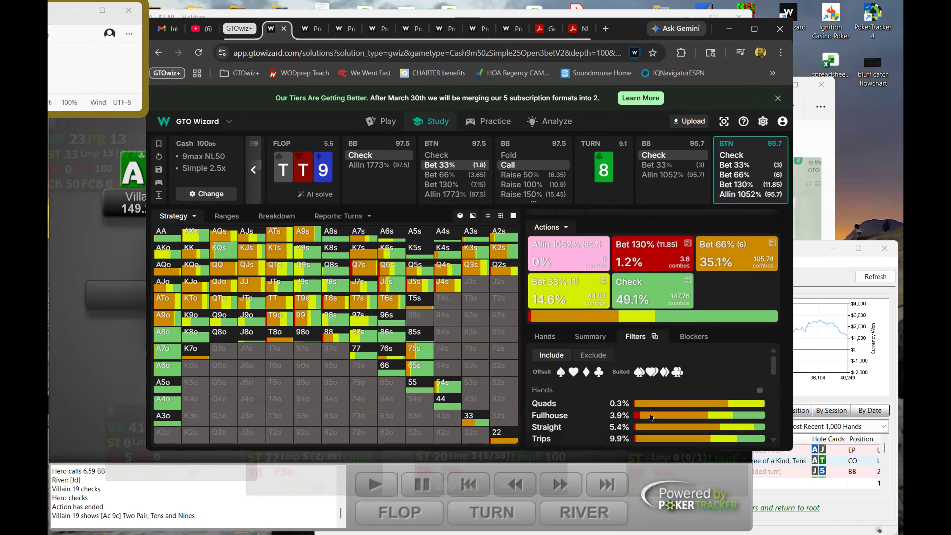
pyautogui.click(678, 439)
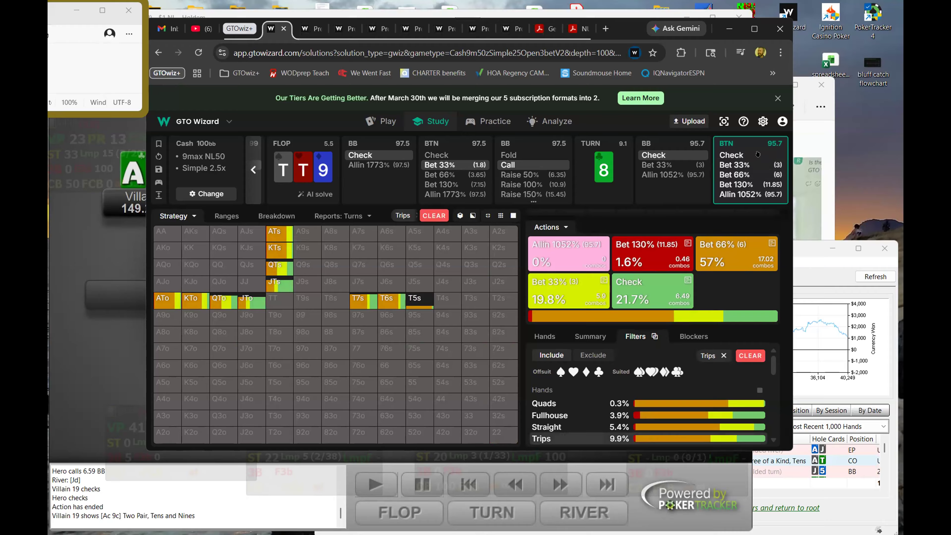
pyautogui.click(744, 166)
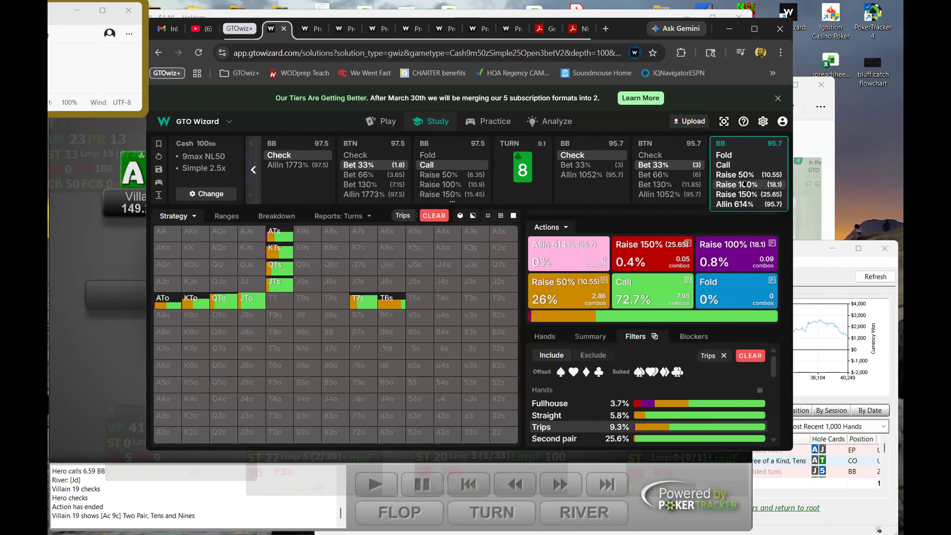
pyautogui.click(750, 175)
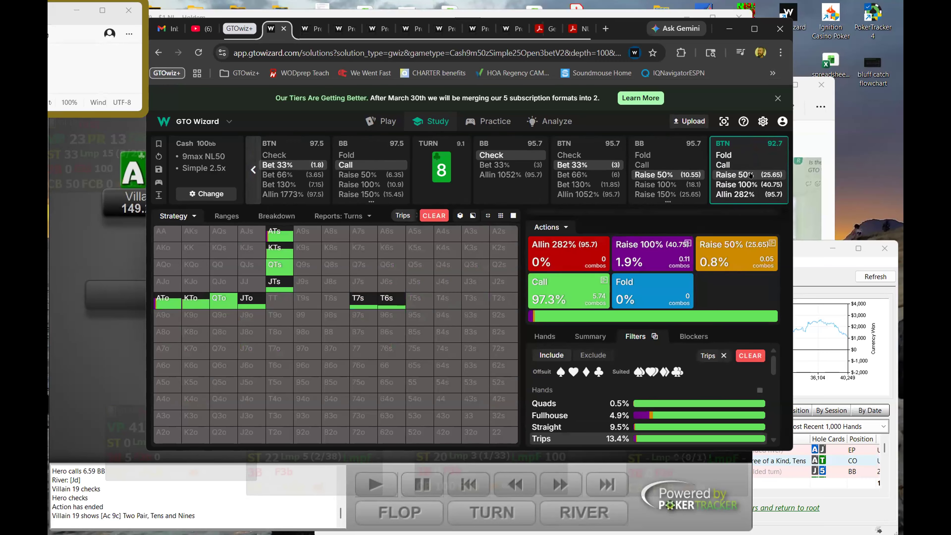
# Step: Replace the turn card with the 2 of clubs and have BB check to show BTN's strategy with trips
pyautogui.click(438, 189)
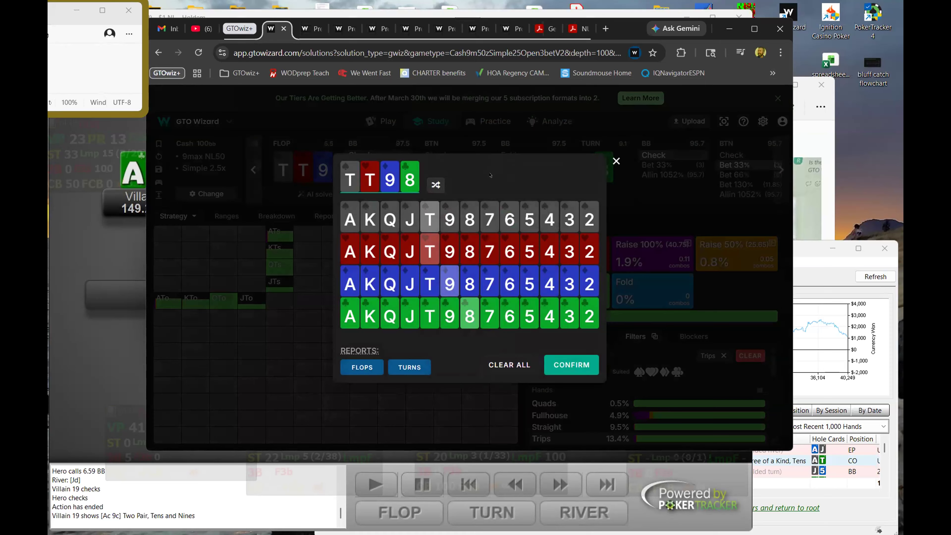
pyautogui.click(412, 187)
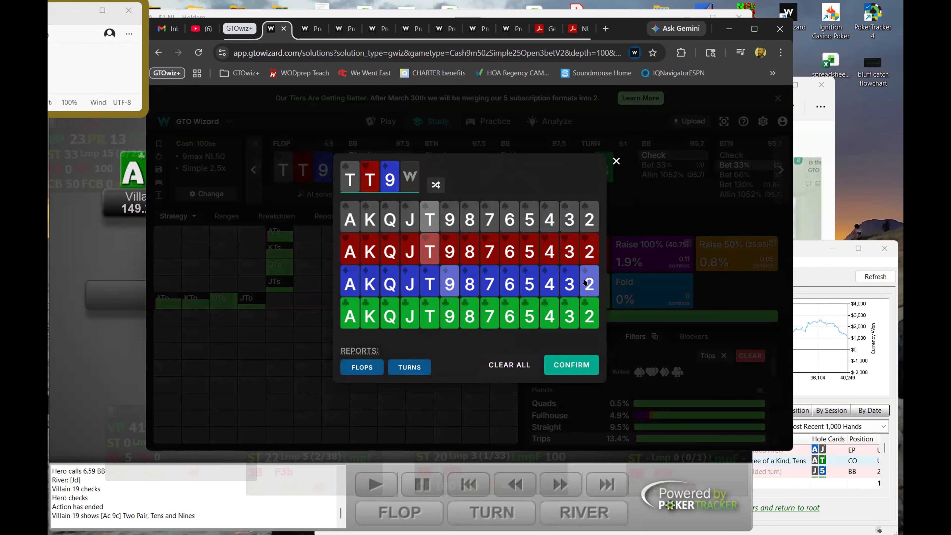
pyautogui.click(586, 312)
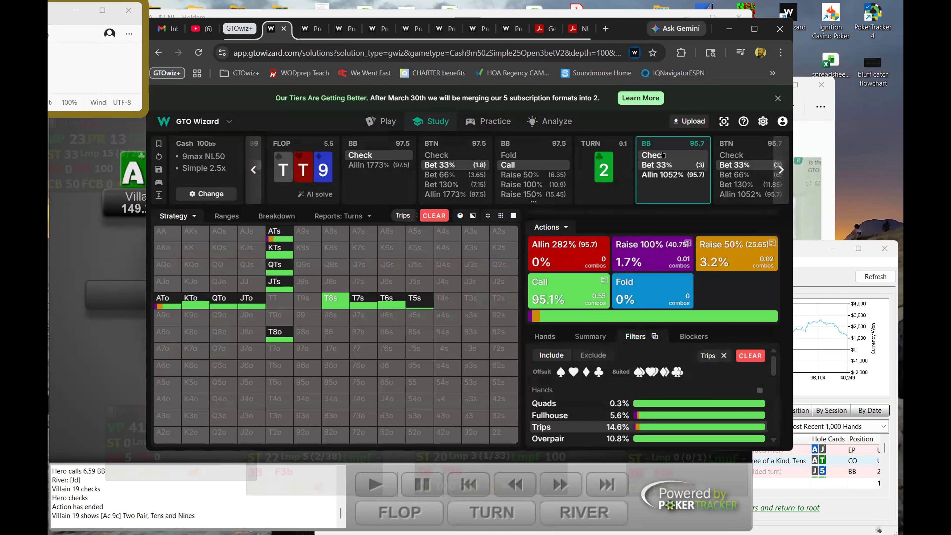
pyautogui.click(663, 154)
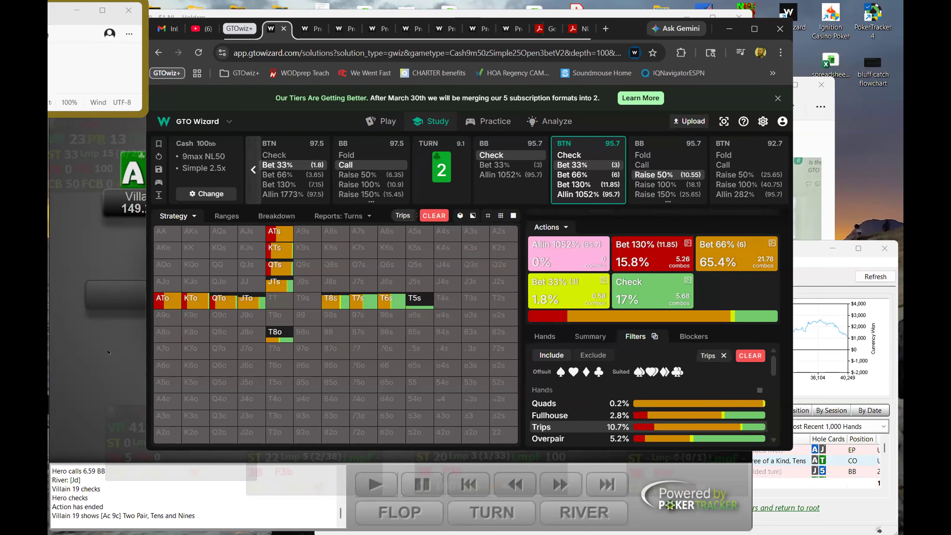
# Step: Switch to the PokerTracker replayer and rewind the J5 hand to Villain 19's preflop decision
pyautogui.hotkey('alt', 'Tab')
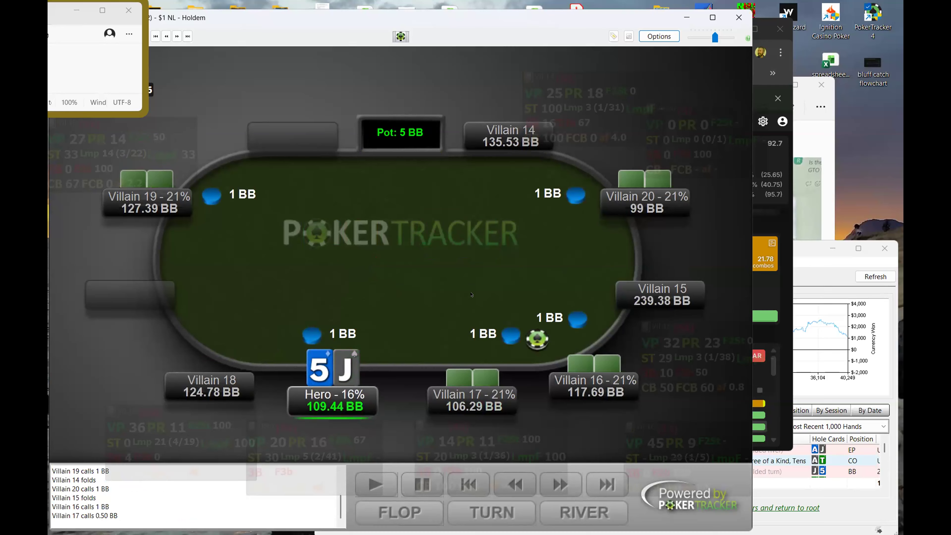
pyautogui.press('Left')
pyautogui.press('Left')
pyautogui.press('Left')
pyautogui.press('Left')
pyautogui.press('Left')
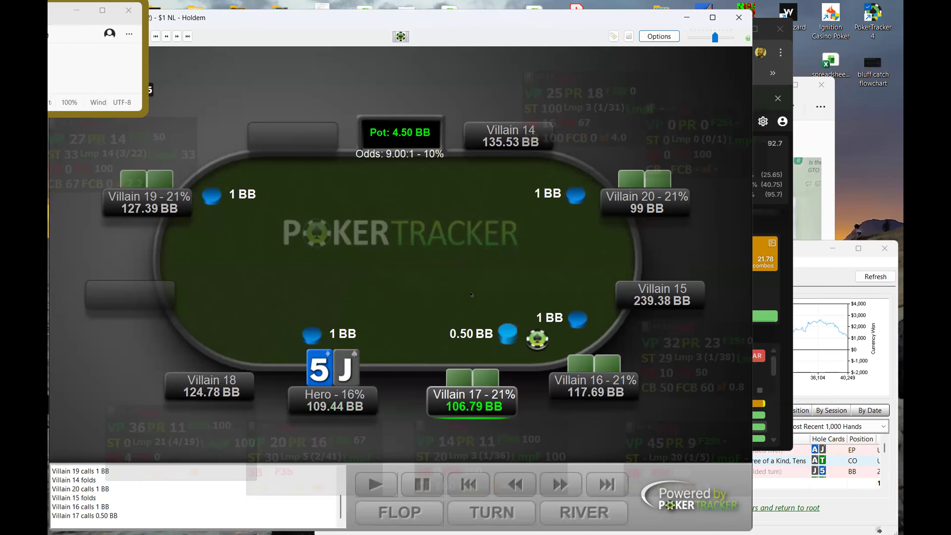
pyautogui.press('Left')
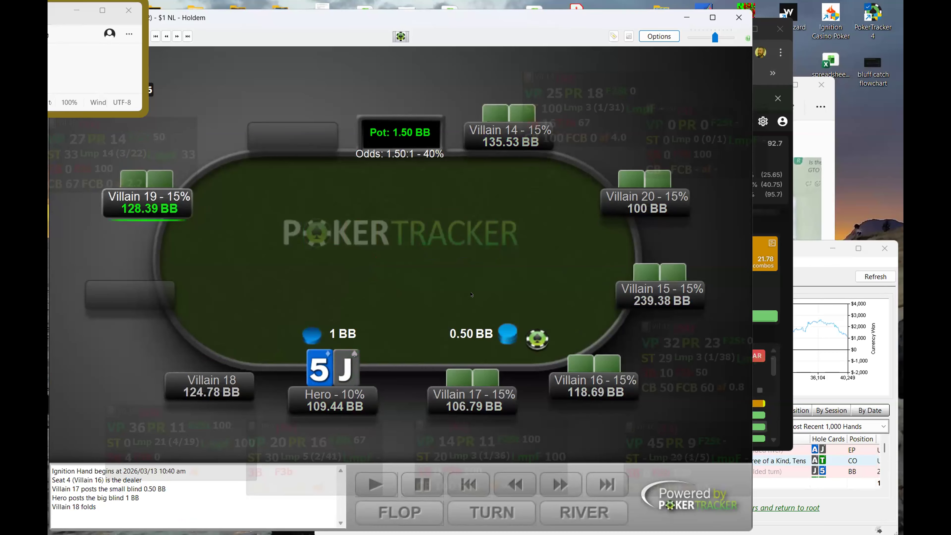
# Step: Step through the preflop limps of the J5 hand up to Hero's big blind decision
pyautogui.press('Right')
pyautogui.press('Right')
pyautogui.press('Right')
pyautogui.press('Right')
pyautogui.press('Right')
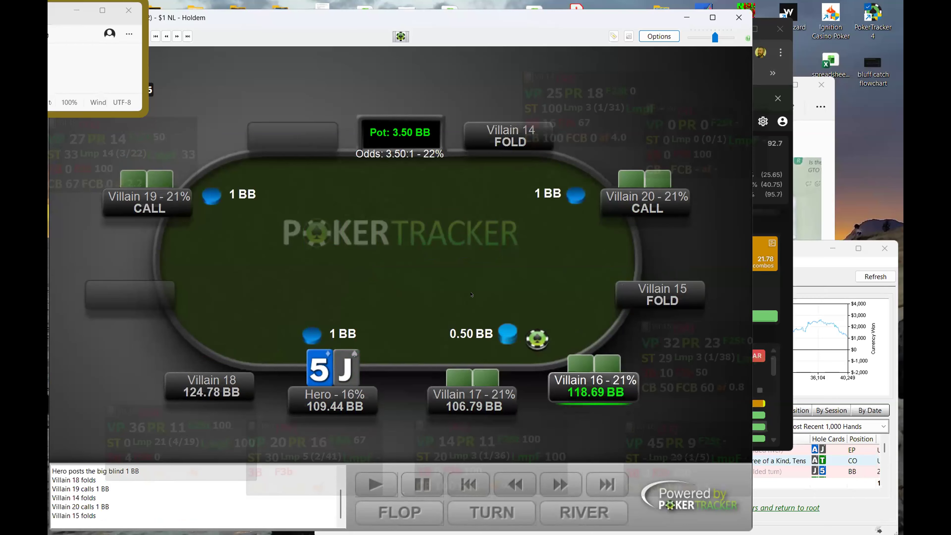
pyautogui.press('Right')
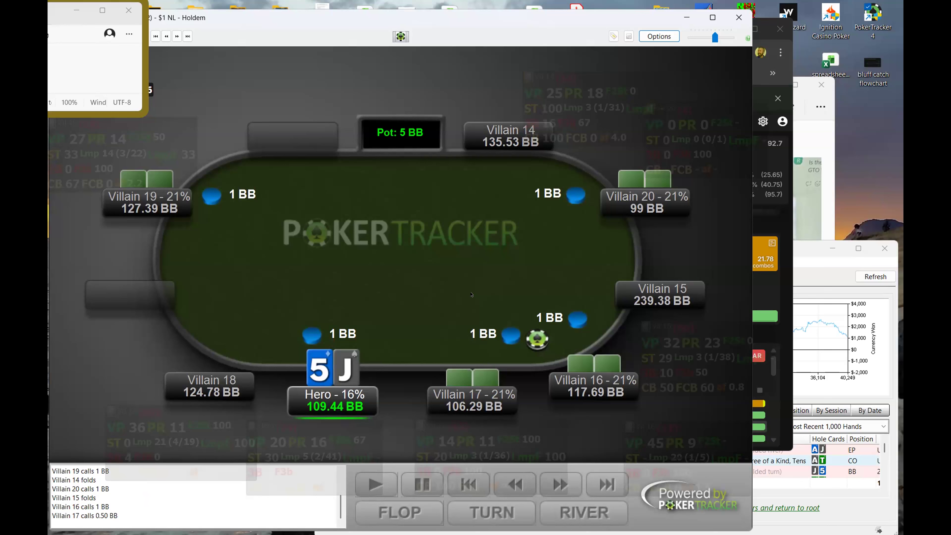
# Step: Advance the J5 hand to the flop and step through the opening checks to Villain 20's decision
pyautogui.press('Right')
pyautogui.press('Right')
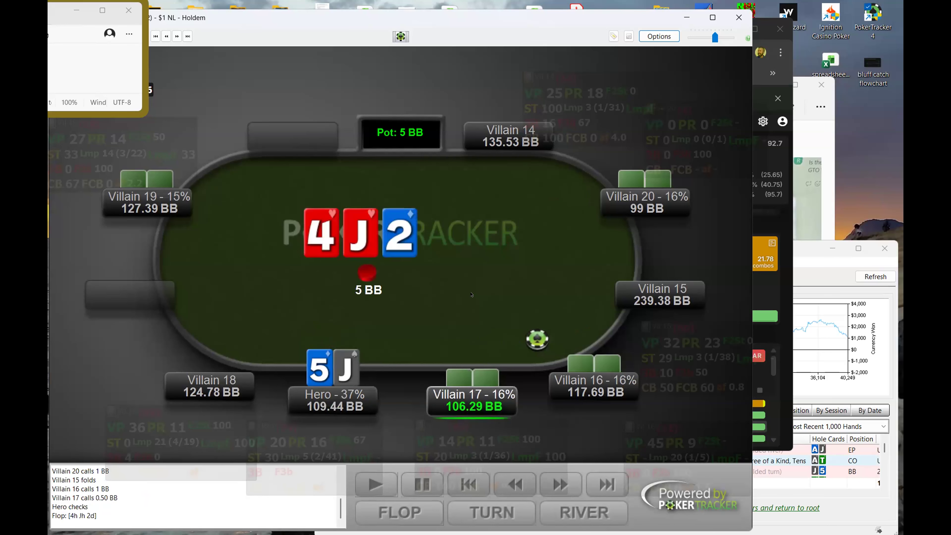
pyautogui.press('Right')
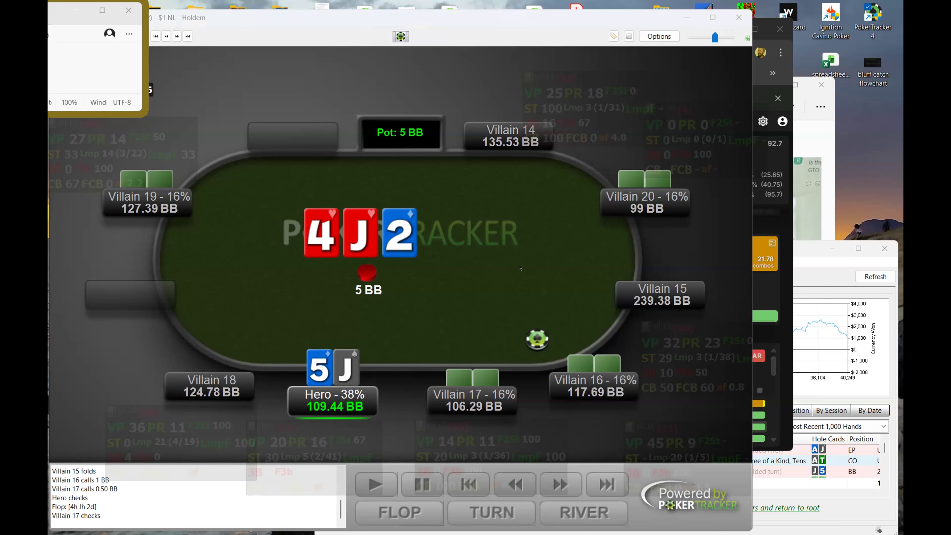
pyautogui.click(415, 317)
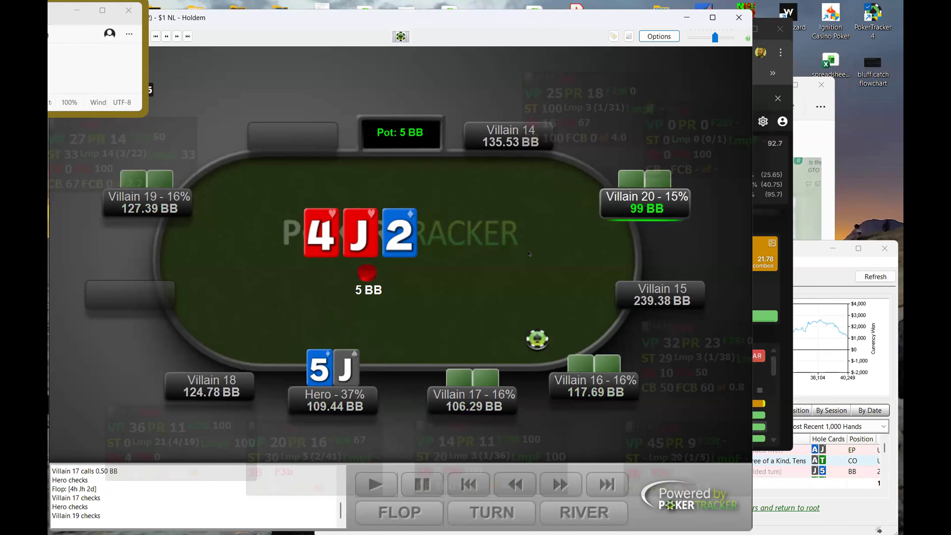
# Step: Reveal the known hole cards for the J5 hand through its turn action, and hide them again
pyautogui.click(665, 37)
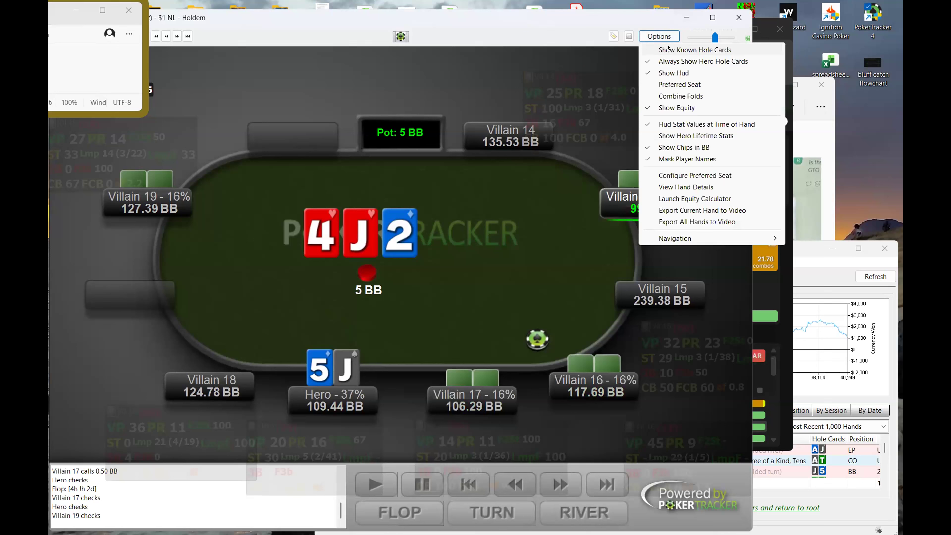
pyautogui.click(668, 49)
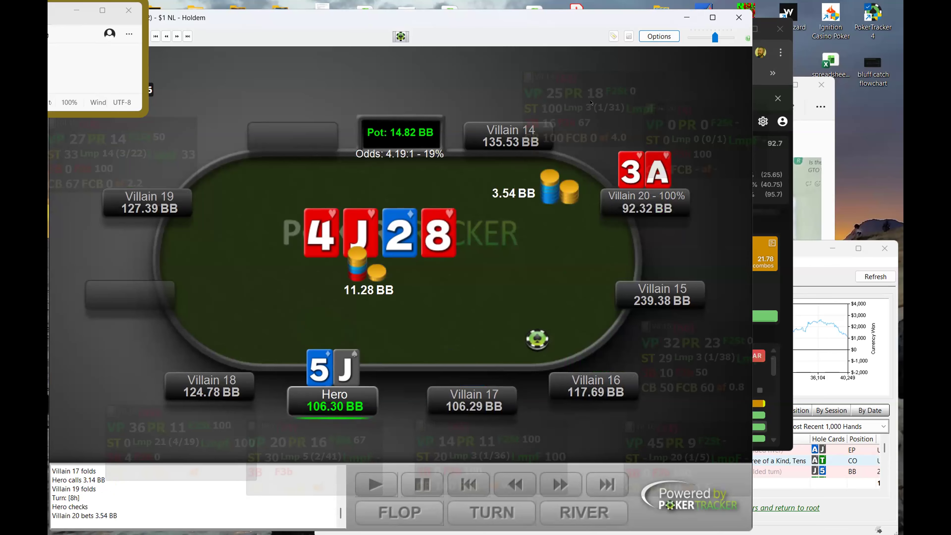
pyautogui.click(657, 37)
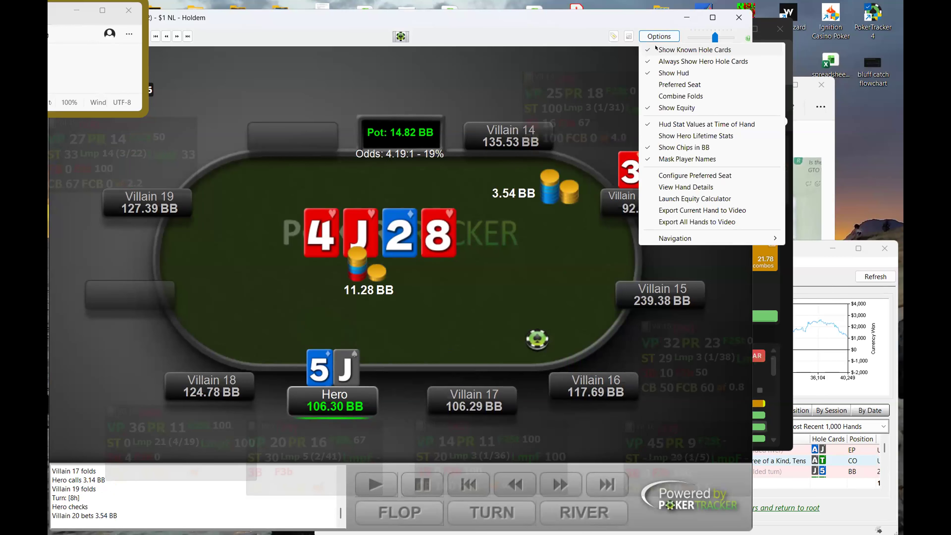
pyautogui.click(479, 281)
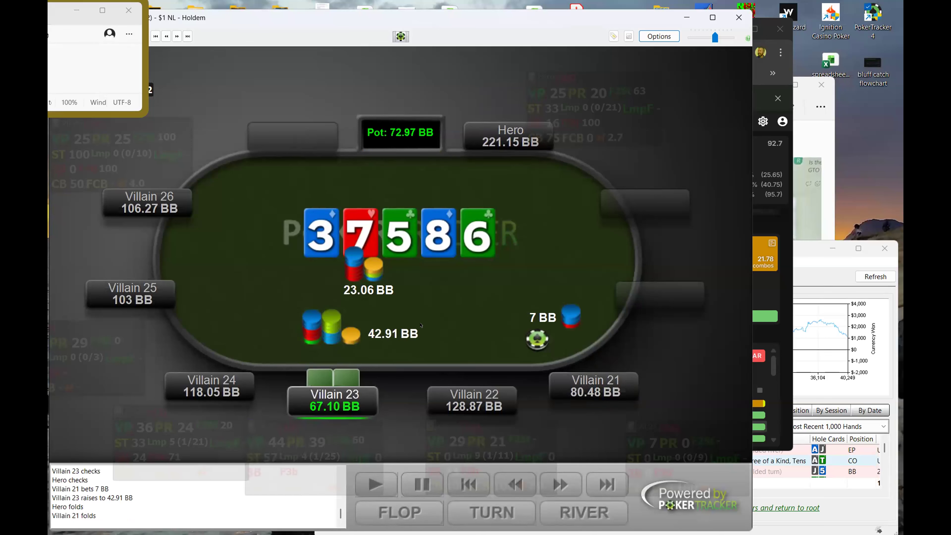
# Step: Step back to Villain 21's river decision on the 3-7-5-8-6 board, and briefly reveal and rehide the known hole cards
pyautogui.press('Left')
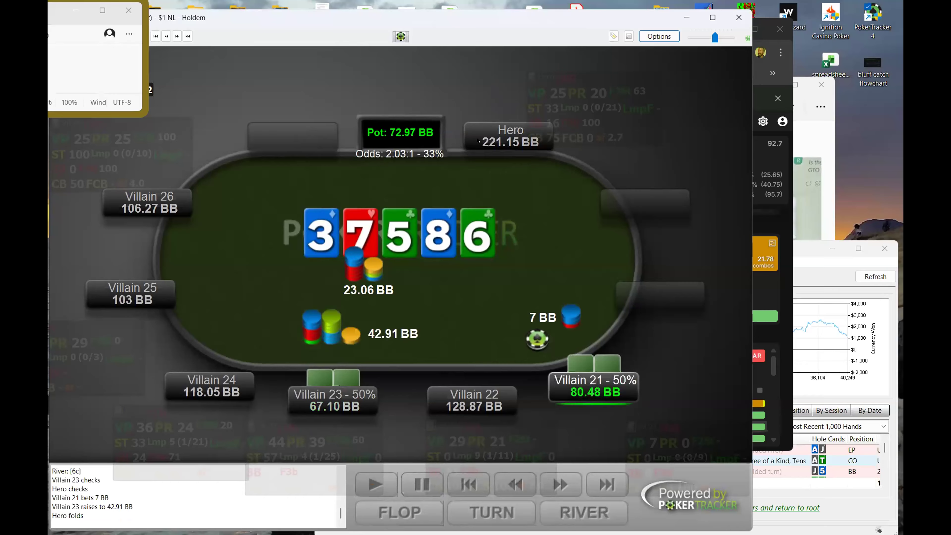
pyautogui.click(657, 33)
pyautogui.click(656, 51)
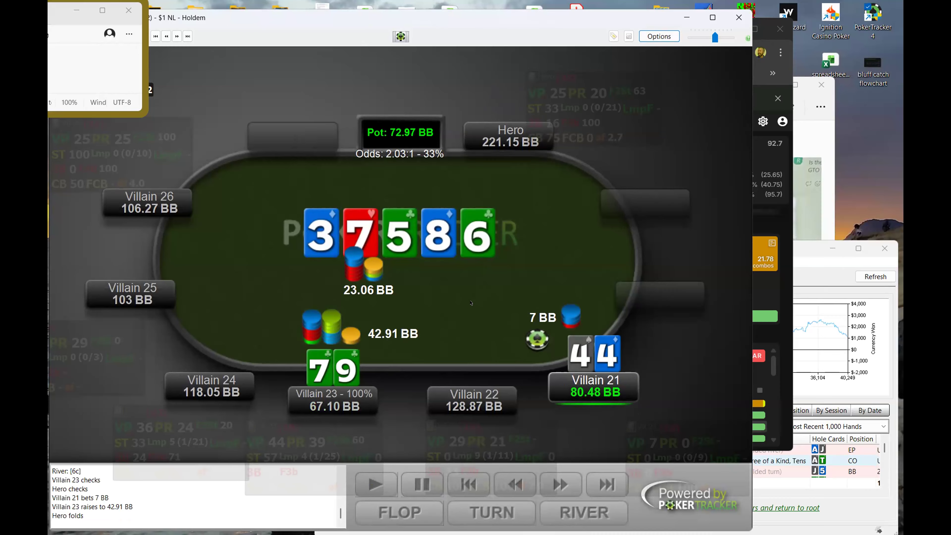
pyautogui.click(658, 36)
pyautogui.click(661, 51)
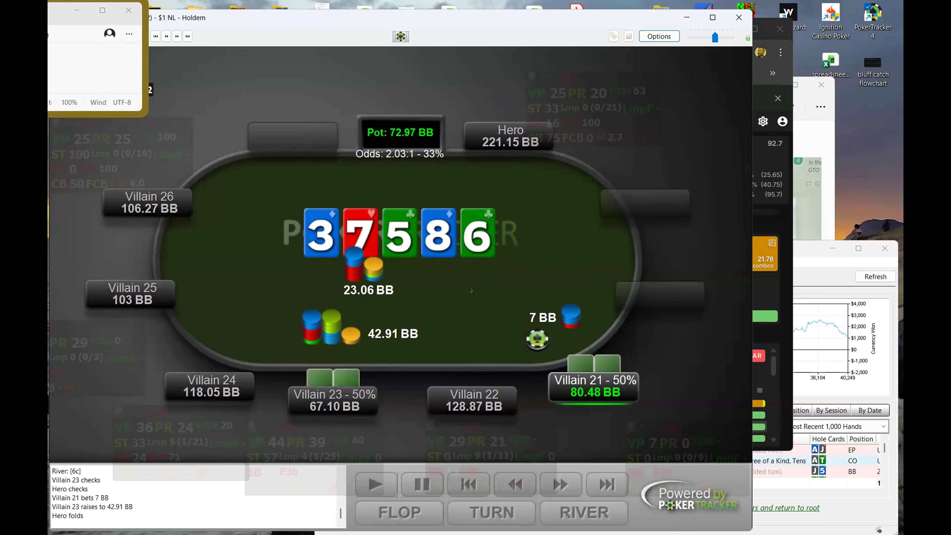
# Step: Skip forward through the following hands to Hero's K4 hand
pyautogui.press('Down')
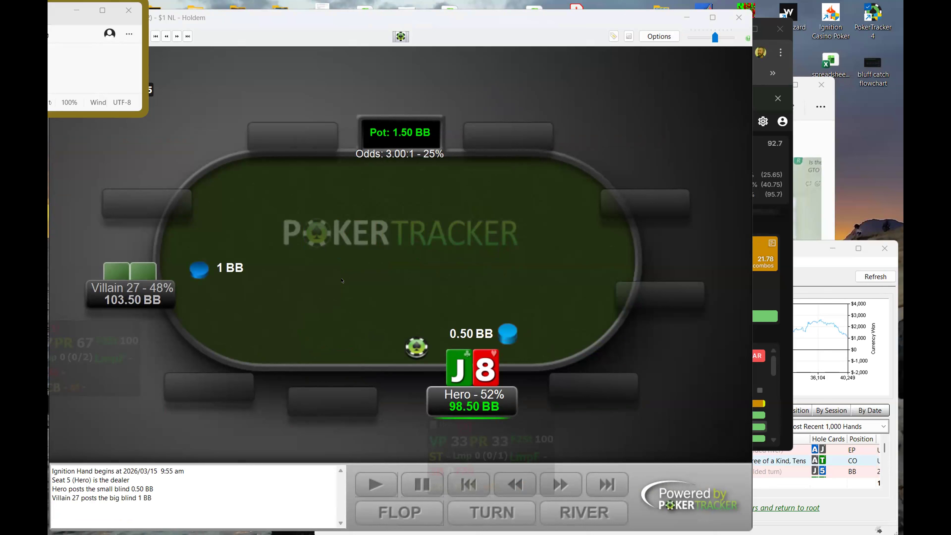
pyautogui.click(335, 303)
pyautogui.press('Down')
pyautogui.press('Down')
pyautogui.press('Down')
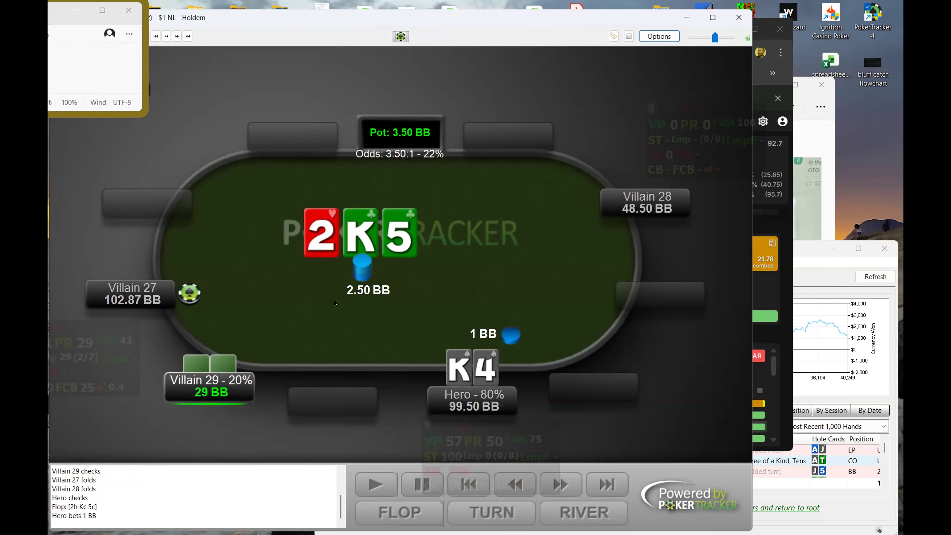
# Step: Replay the K4 hand from Hero's flop decision on 2-K-5 through the turn and river betting to Villain 29's river call
pyautogui.press('Left')
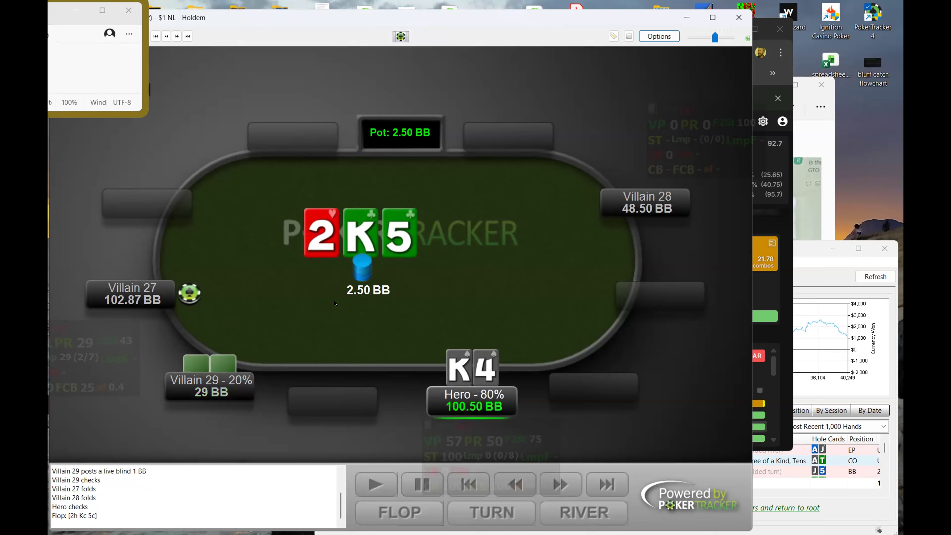
pyautogui.press('Right')
pyautogui.press('Right')
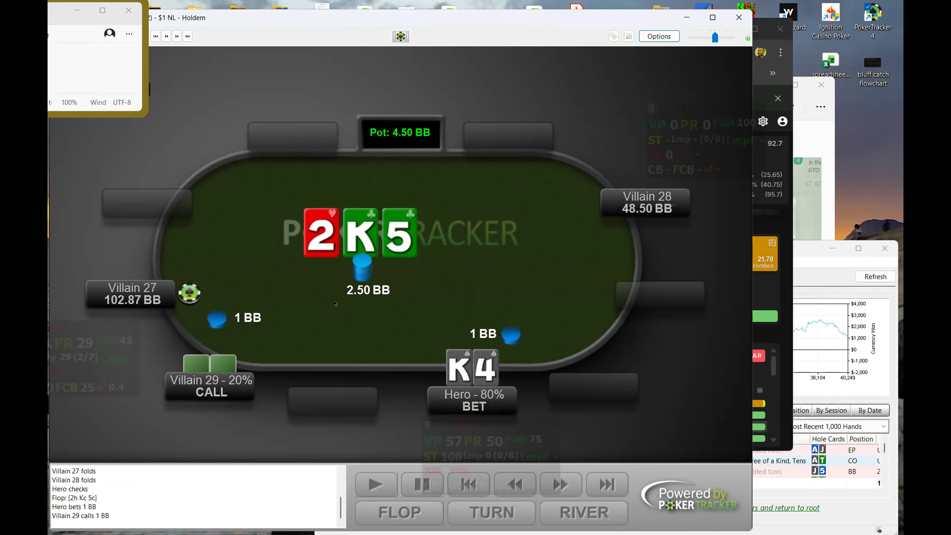
pyautogui.press('Right')
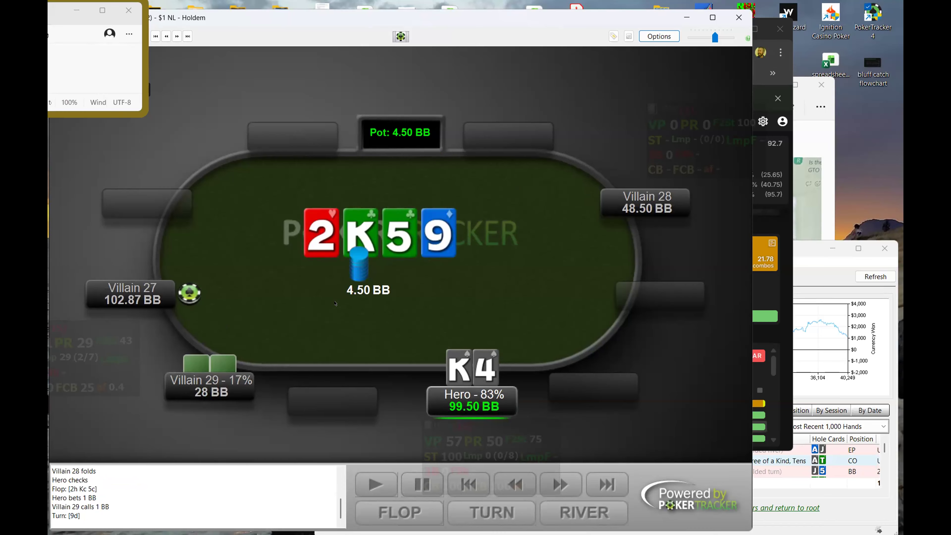
pyautogui.press('Right')
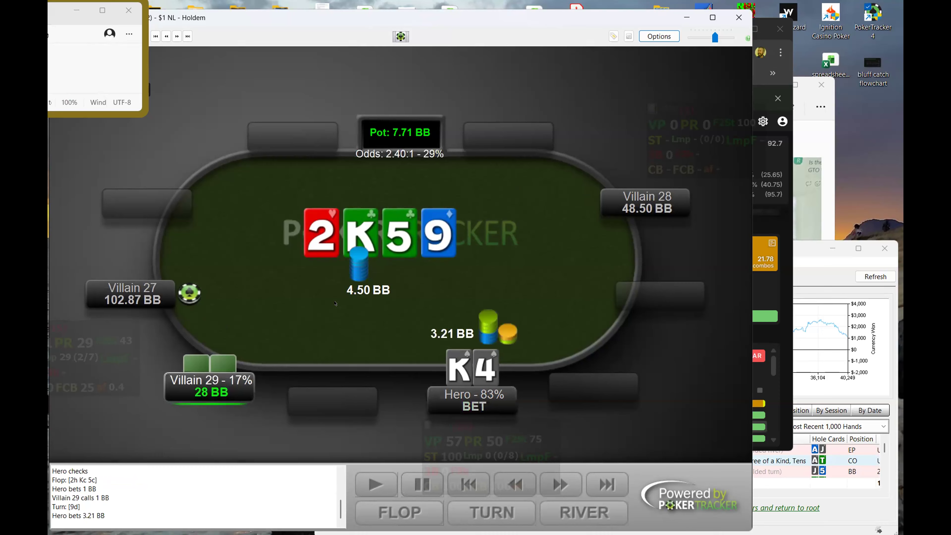
pyautogui.press('Right')
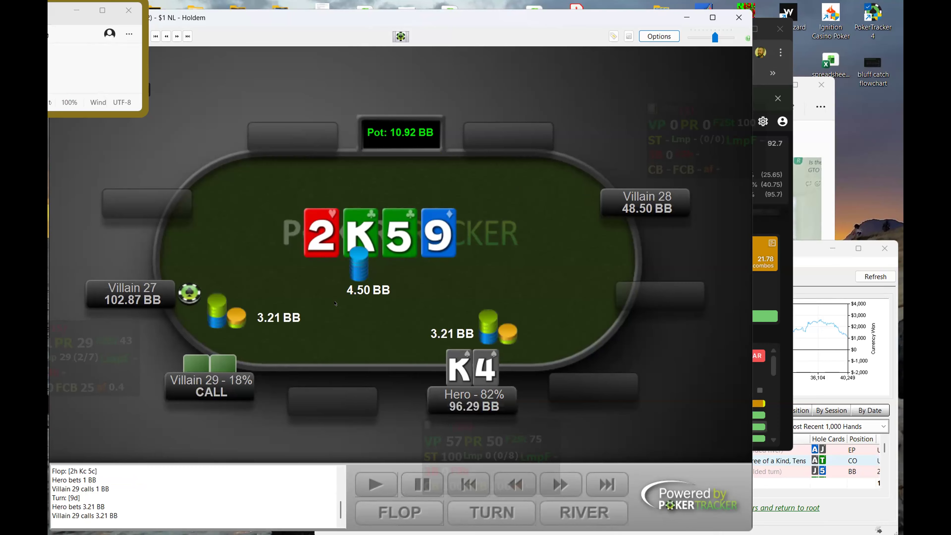
pyautogui.press('Right')
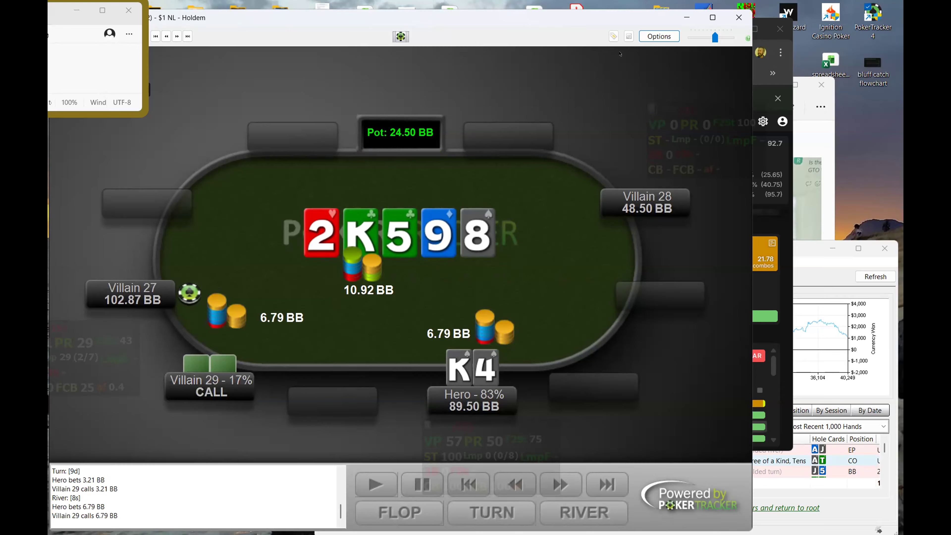
# Step: Reveal the known hole cards at the end of the K4 hand to check Villain 29's holding, and hide them again
pyautogui.click(648, 37)
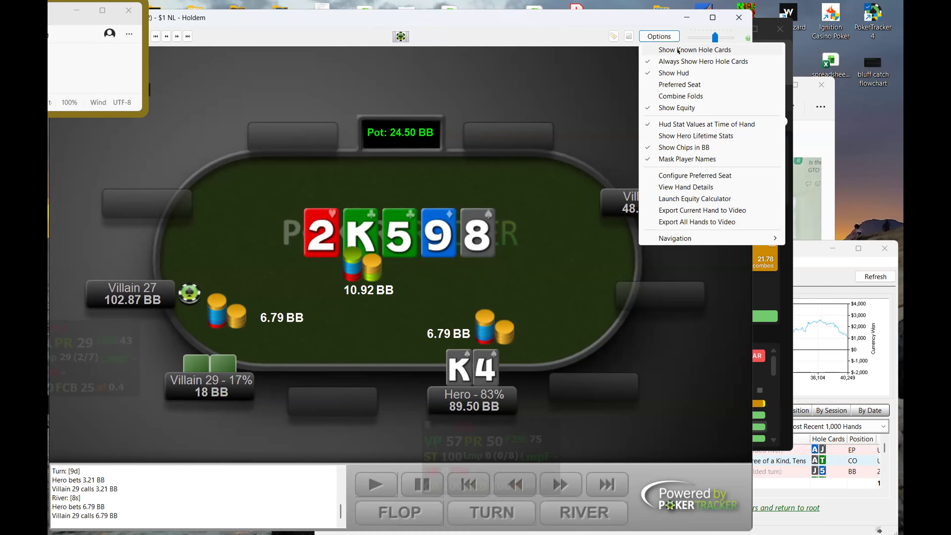
pyautogui.click(679, 50)
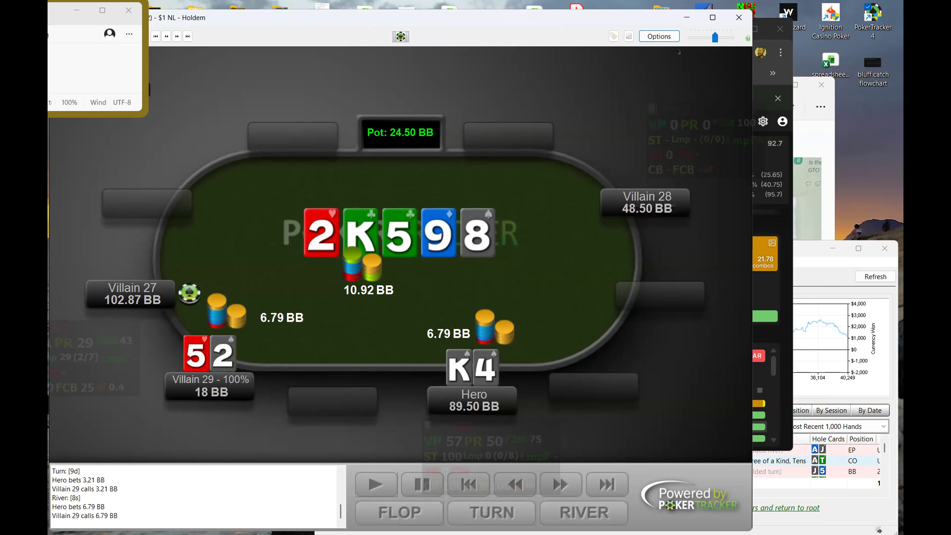
pyautogui.click(666, 37)
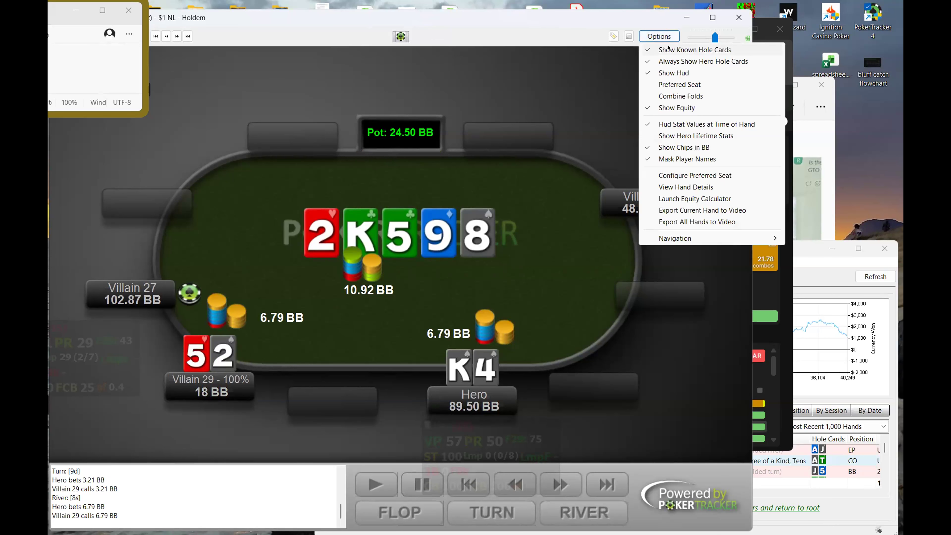
pyautogui.click(669, 49)
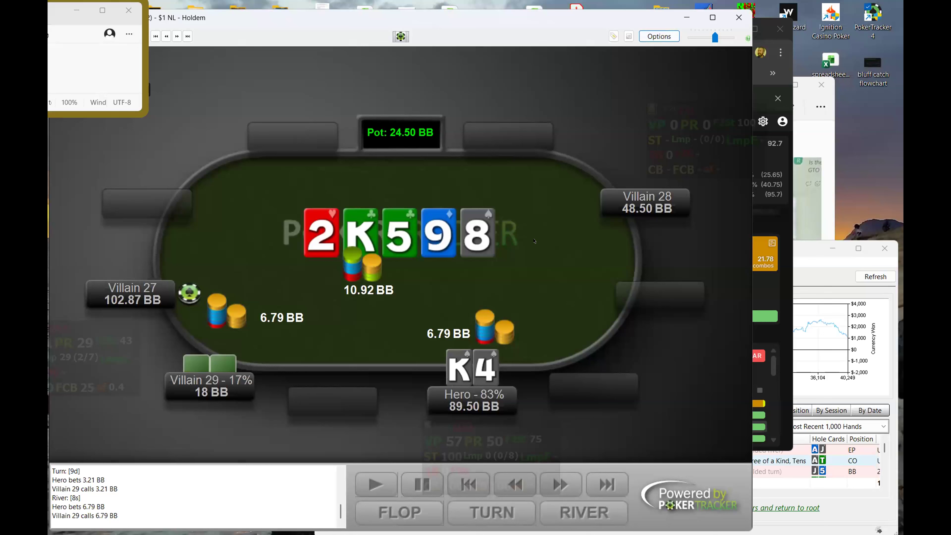
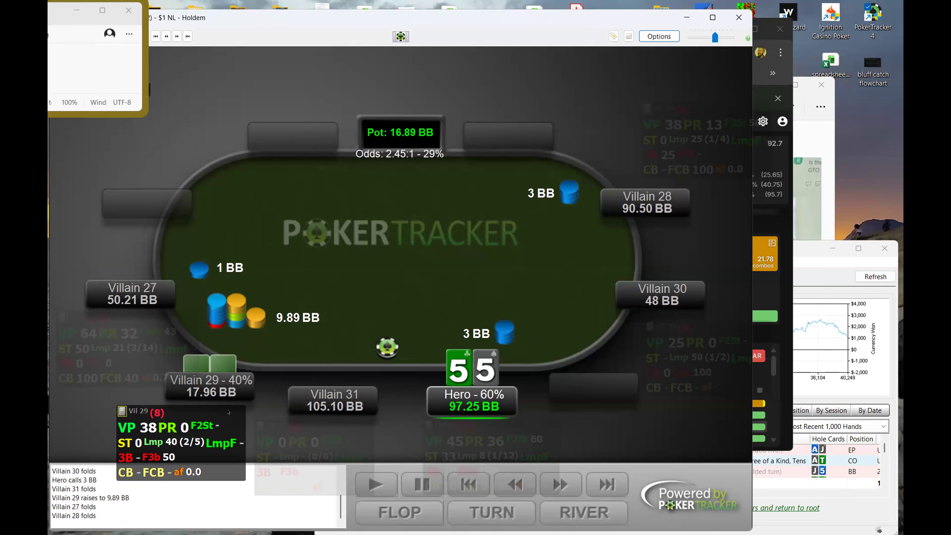
# Step: Rewind Hero's pocket fives hand to Villain 28's preflop decision and reveal the known hole cards
pyautogui.moveTo(179, 360)
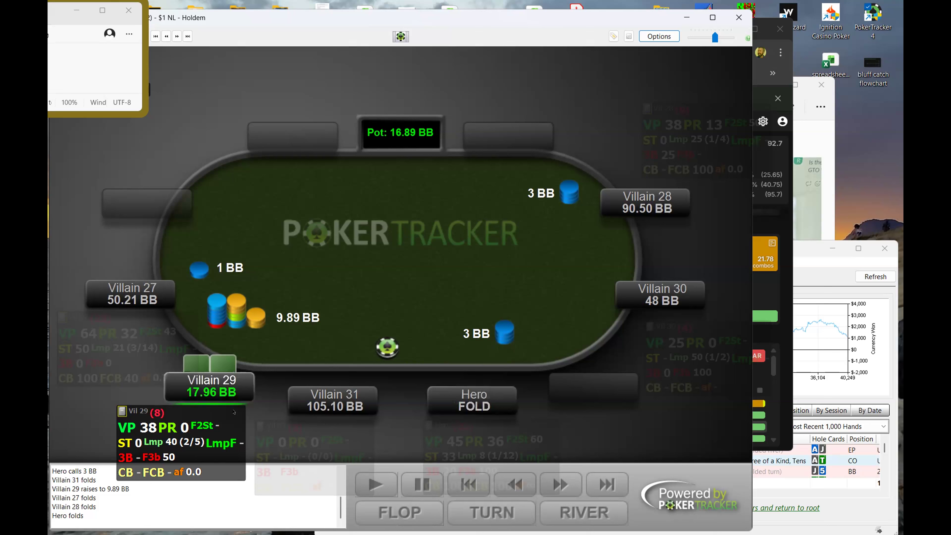
pyautogui.press('Left')
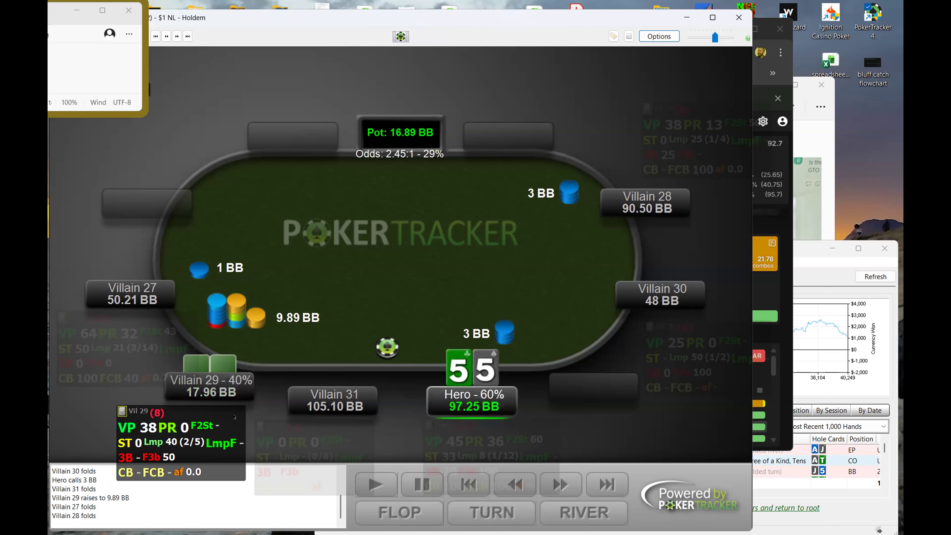
pyautogui.press('Left')
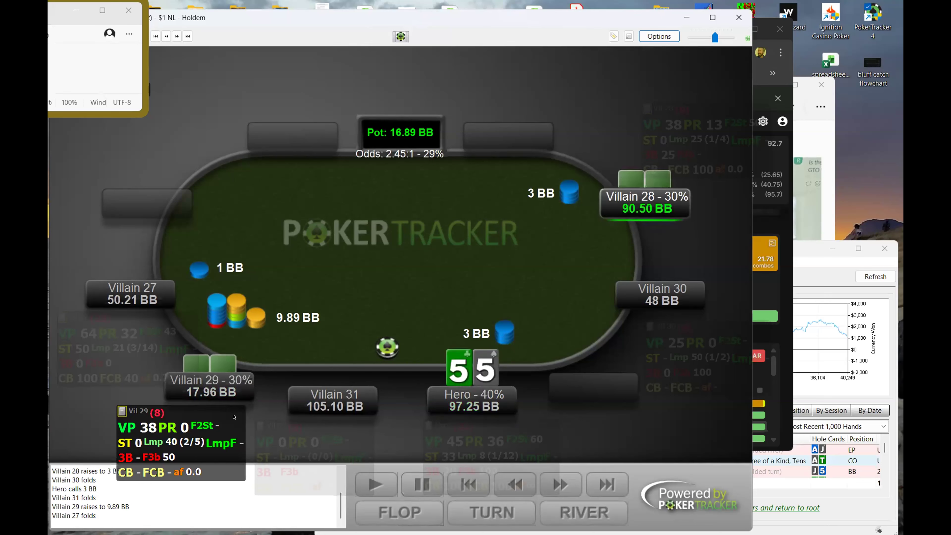
pyautogui.click(671, 37)
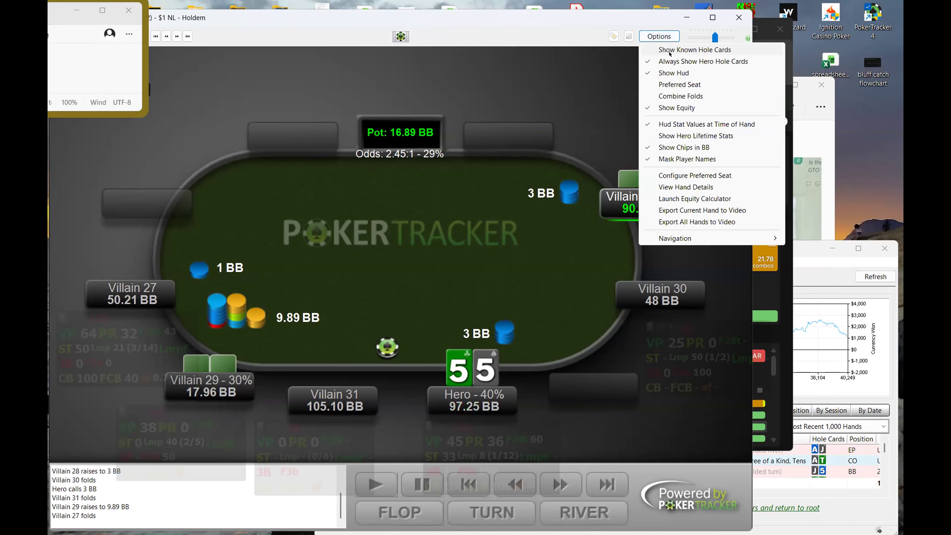
pyautogui.click(670, 52)
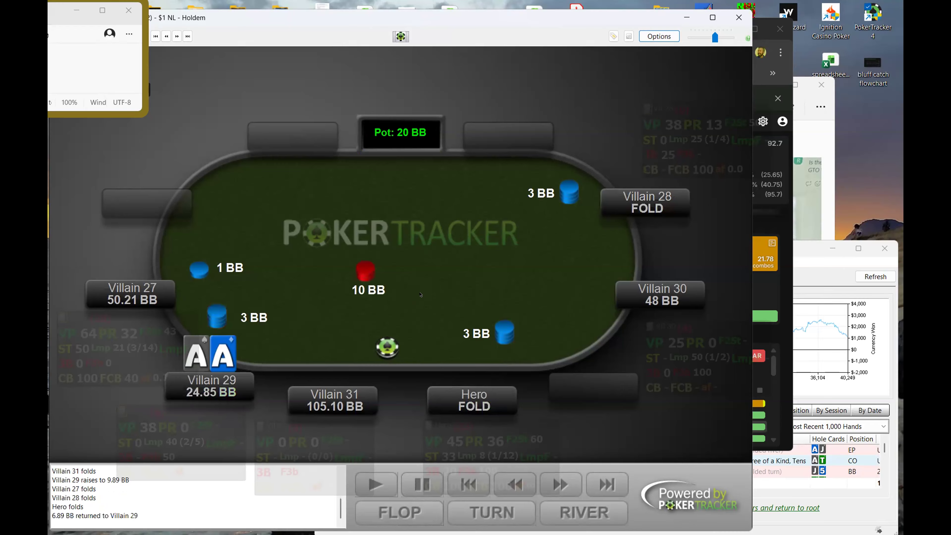
# Step: Return to Hero's pocket fives decision facing the 9.89 BB raise, and hide the known hole cards before moving to the next hand
pyautogui.press('Left')
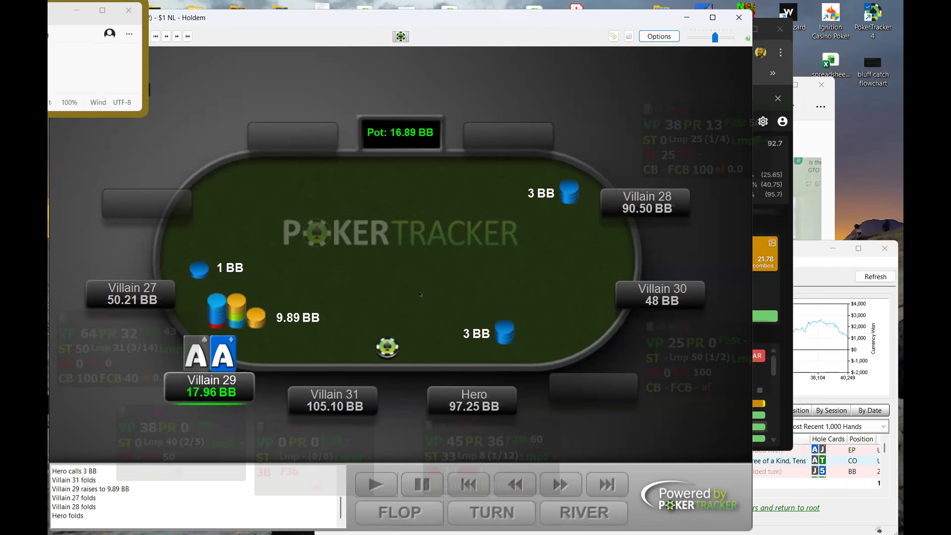
pyautogui.press('Left')
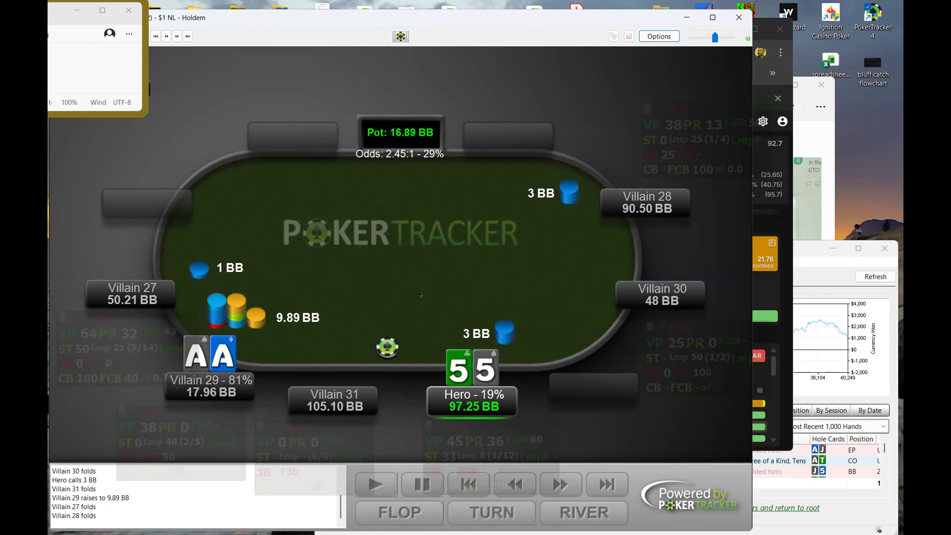
pyautogui.click(664, 34)
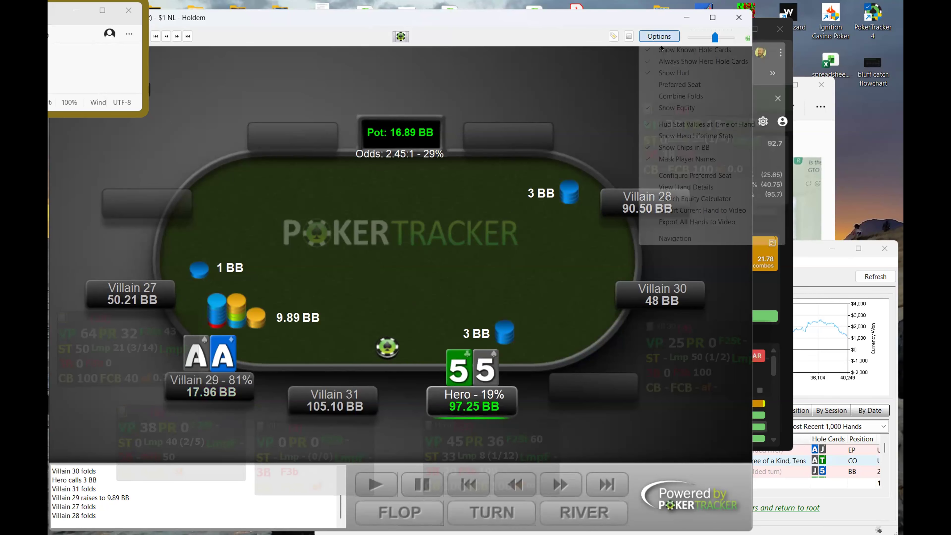
pyautogui.click(441, 284)
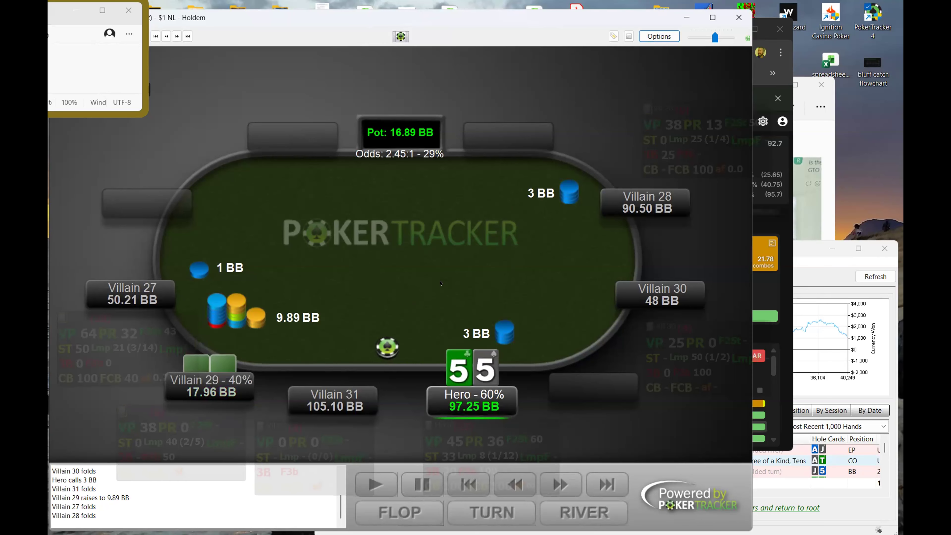
pyautogui.press('Down')
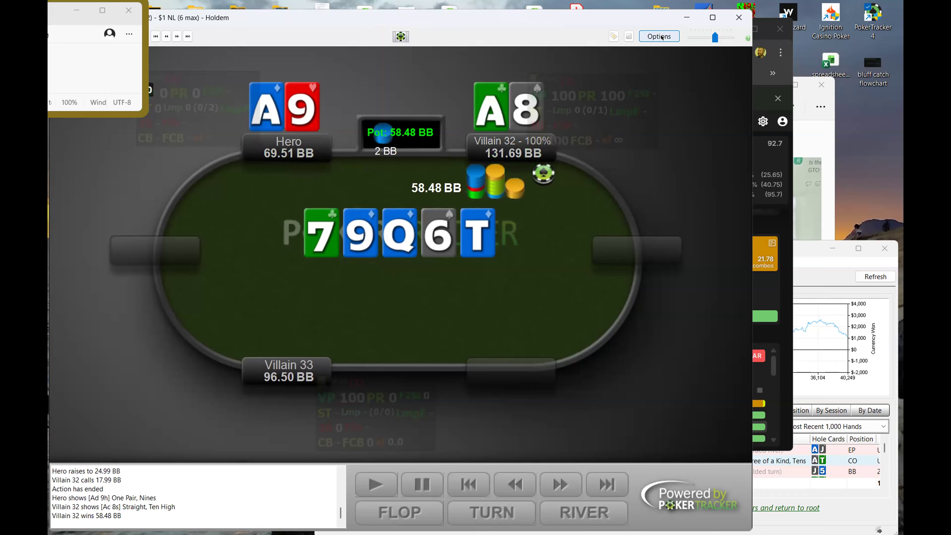
# Step: Switch to GTO Wizard, reset the spot, and build a preflop line of BTN raise 2.5, SB fold and BB call
pyautogui.click(791, 224)
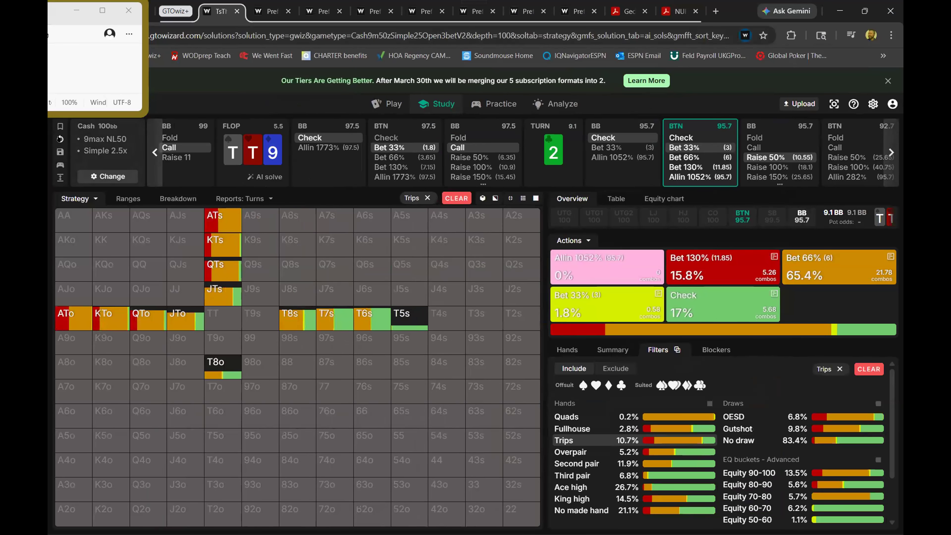
pyautogui.click(59, 138)
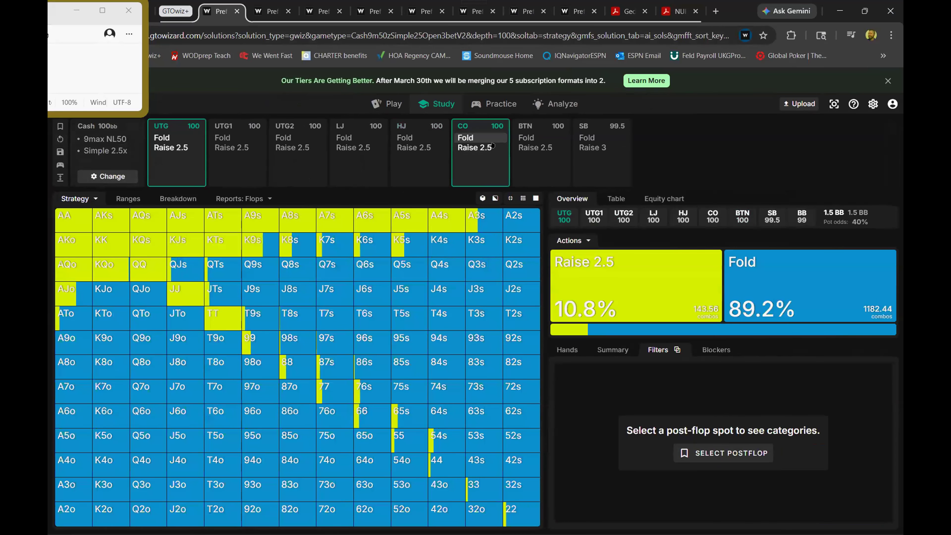
pyautogui.click(534, 148)
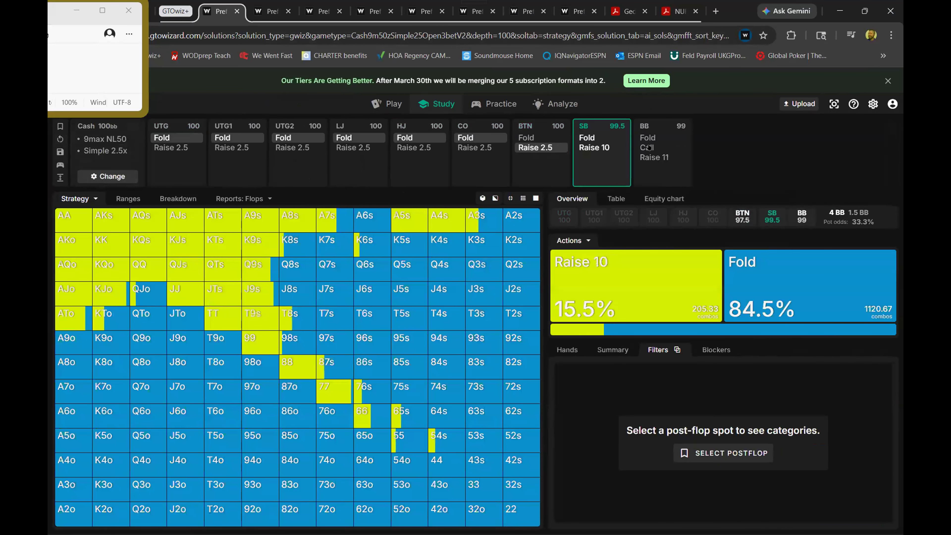
pyautogui.click(657, 174)
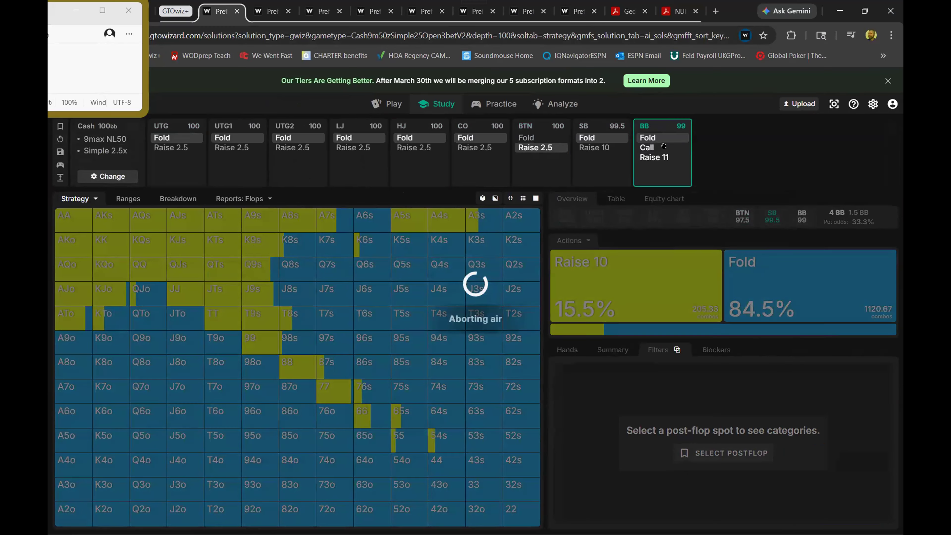
pyautogui.click(657, 147)
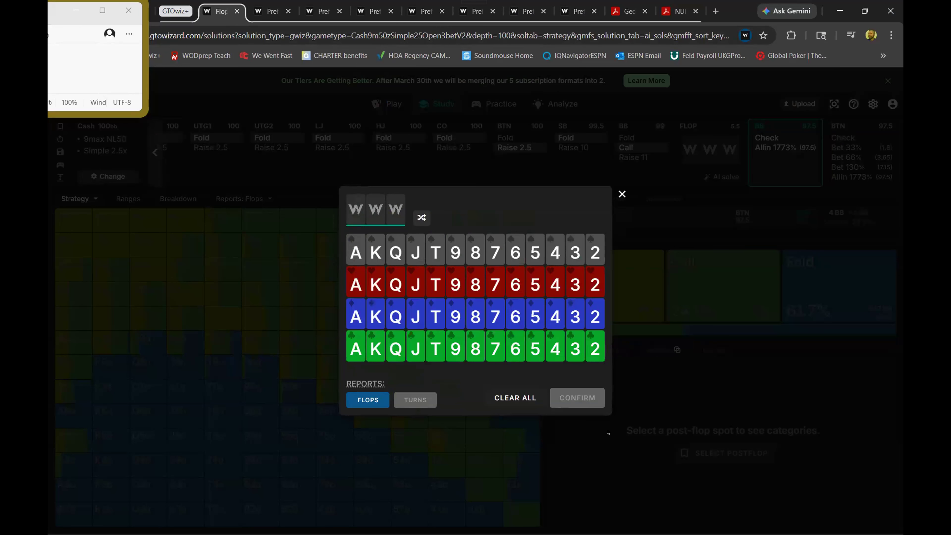
# Step: Check the played board in the PokerTracker replayer preview and set the flop to Q♦ 9♦ 7♣
pyautogui.press('super')
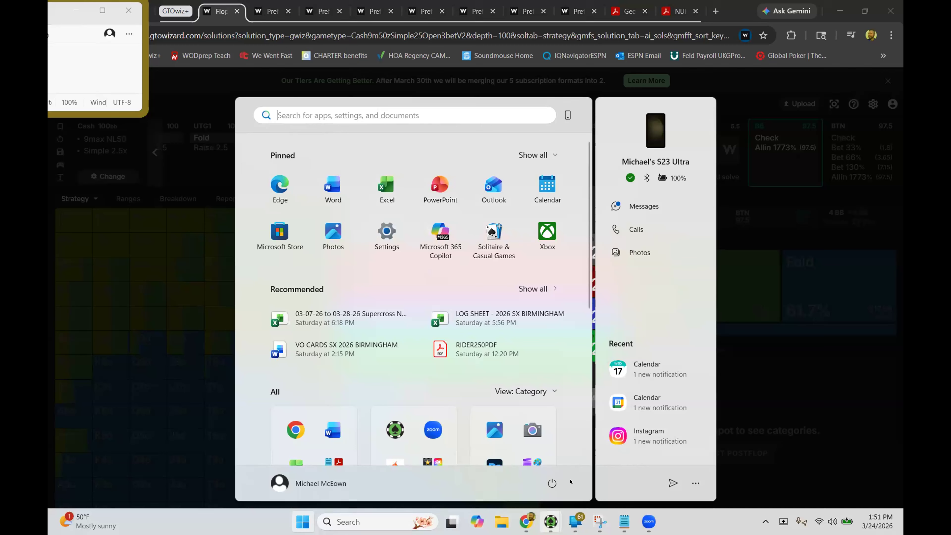
pyautogui.moveTo(550, 521)
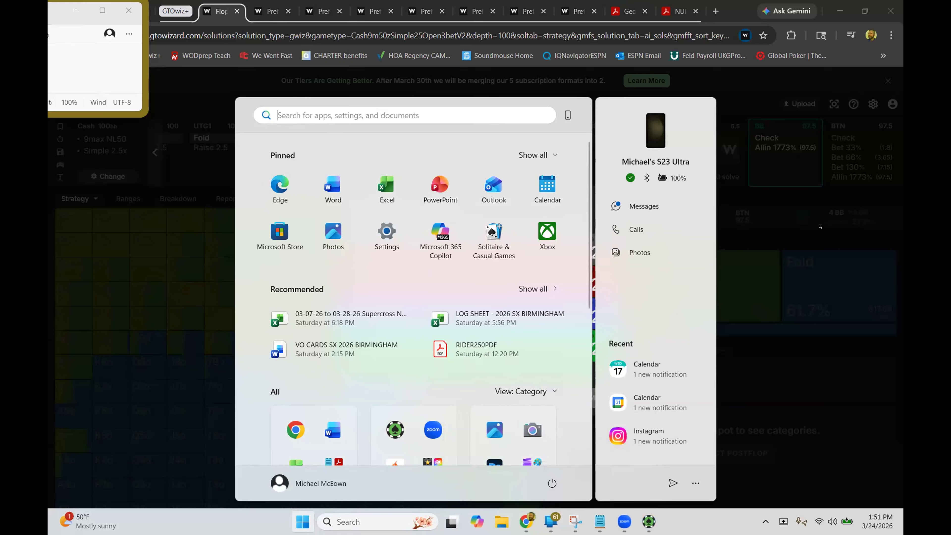
pyautogui.click(833, 220)
pyautogui.press('Escape')
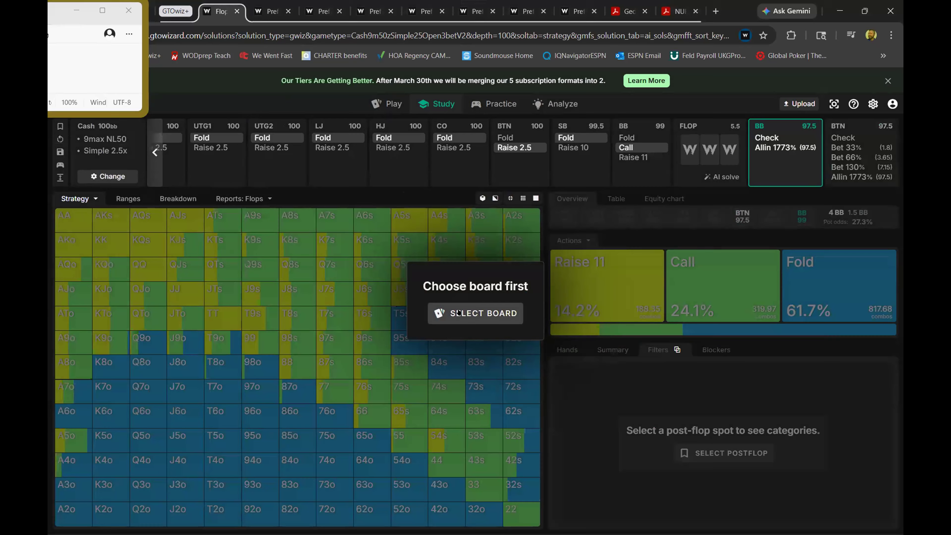
pyautogui.click(459, 312)
pyautogui.click(389, 315)
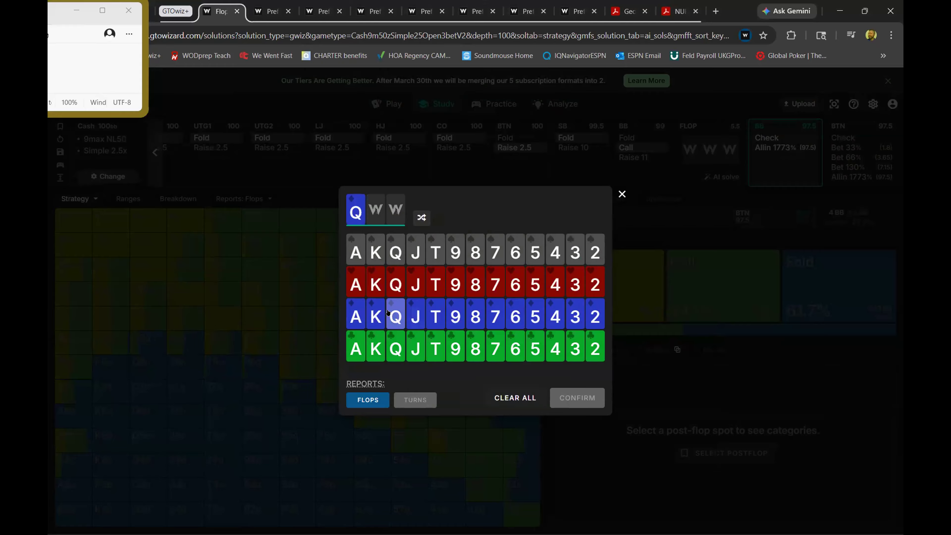
pyautogui.click(452, 314)
pyautogui.click(493, 347)
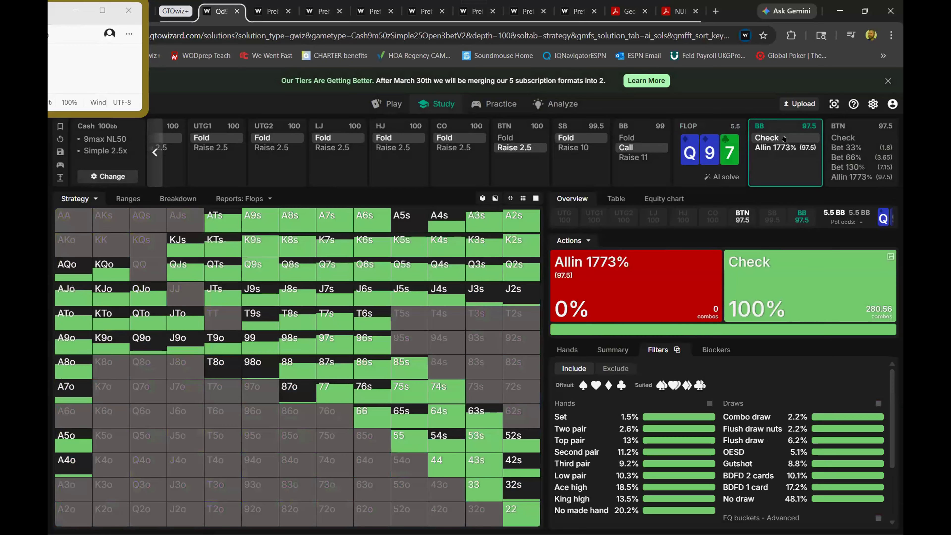
# Step: Play the flop as BB check, BTN bet 33% and BB call, inspecting BB's A9s strategy before the call
pyautogui.click(784, 139)
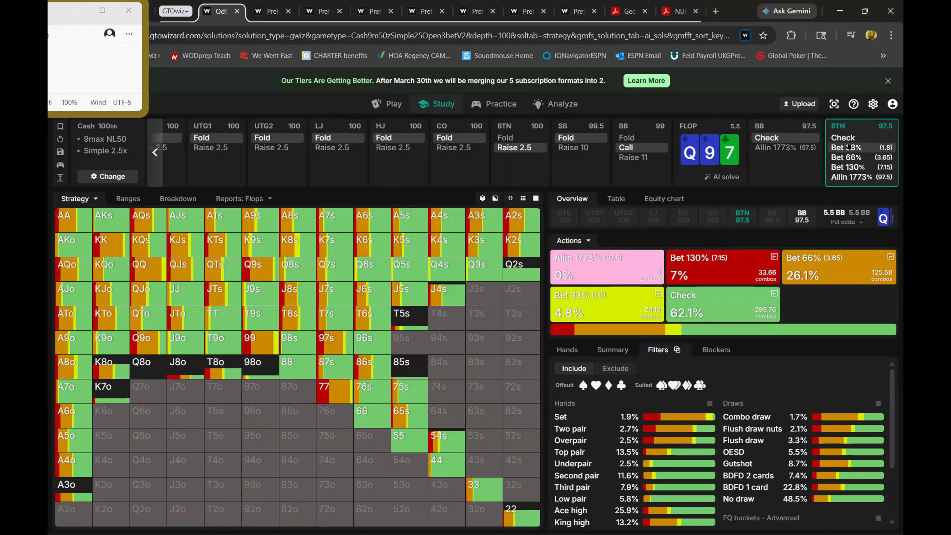
pyautogui.click(846, 147)
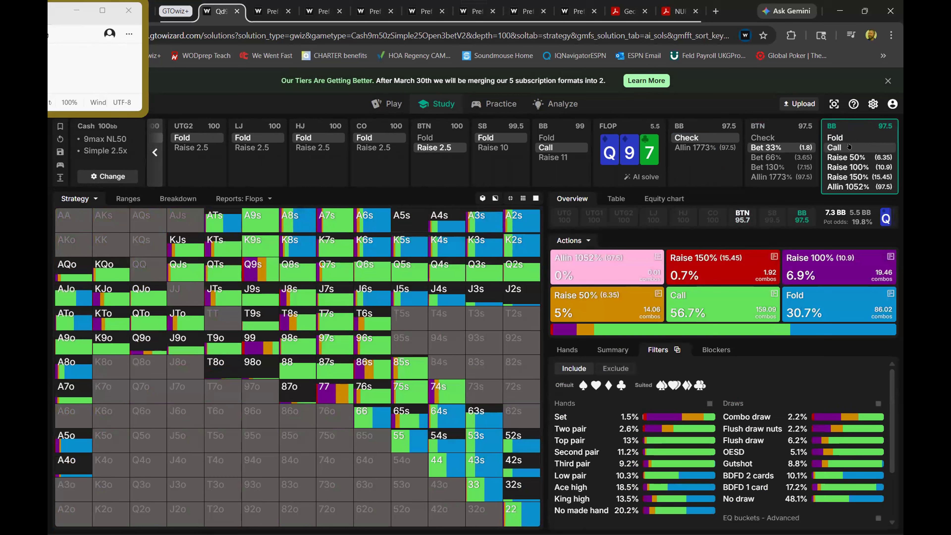
pyautogui.moveTo(265, 219)
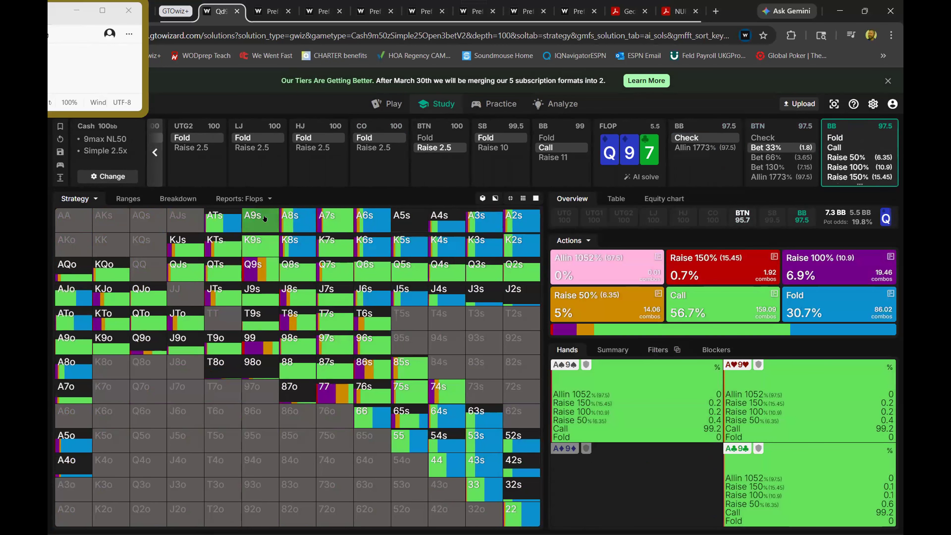
pyautogui.click(842, 147)
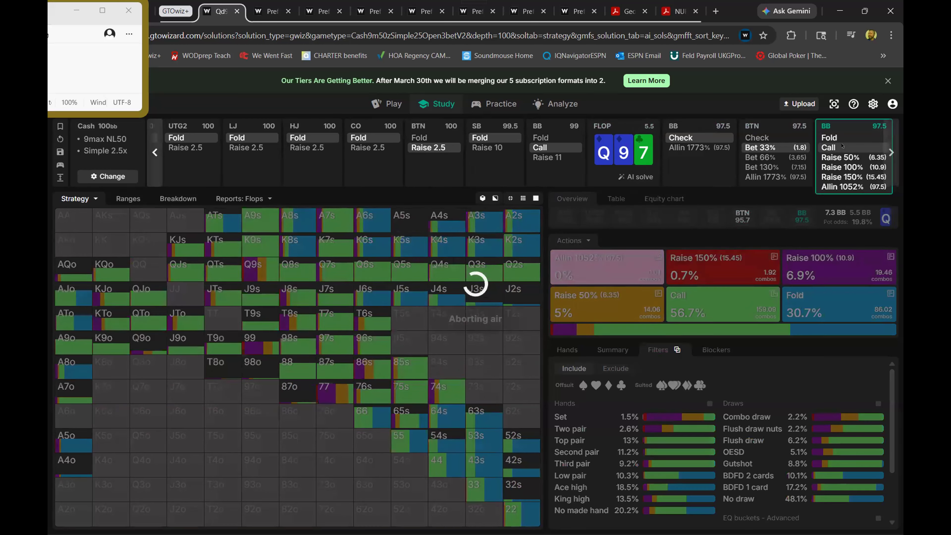
# Step: Check the replayer preview for the turn card, set the turn to 6♠, and check it through for BB and BTN
pyautogui.press('super')
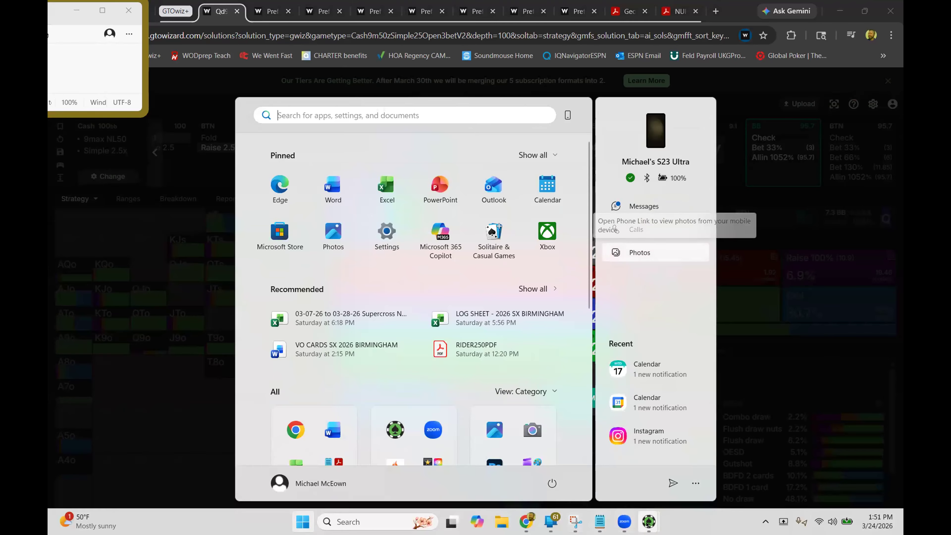
pyautogui.moveTo(650, 524)
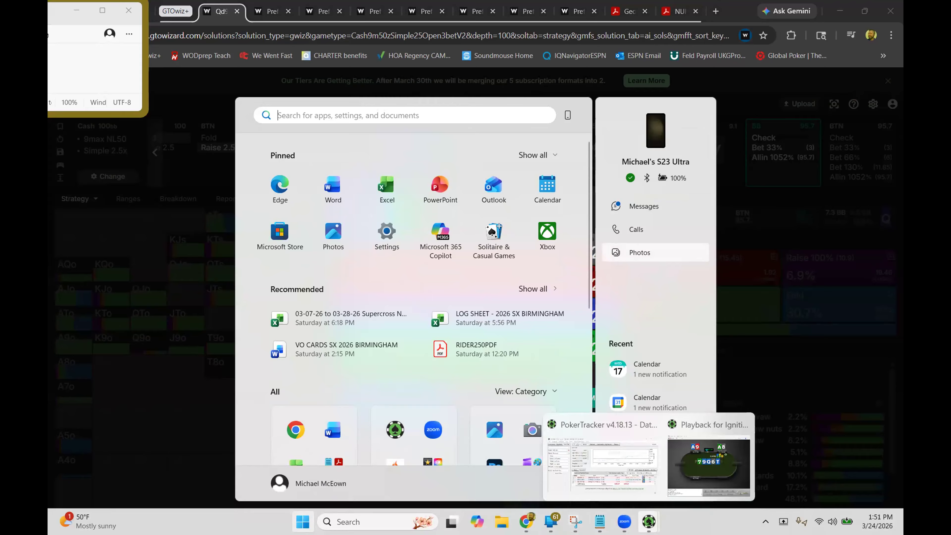
pyautogui.press('Escape')
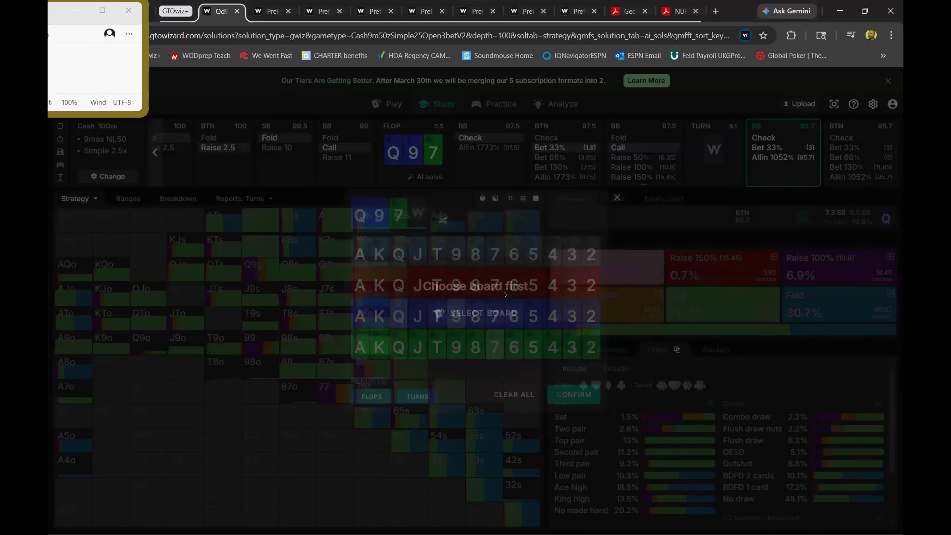
pyautogui.click(475, 314)
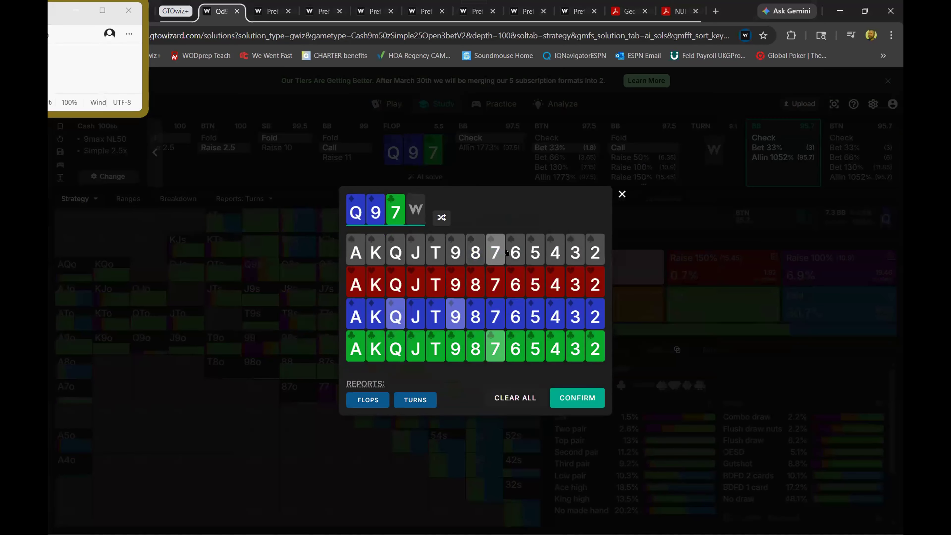
pyautogui.click(514, 254)
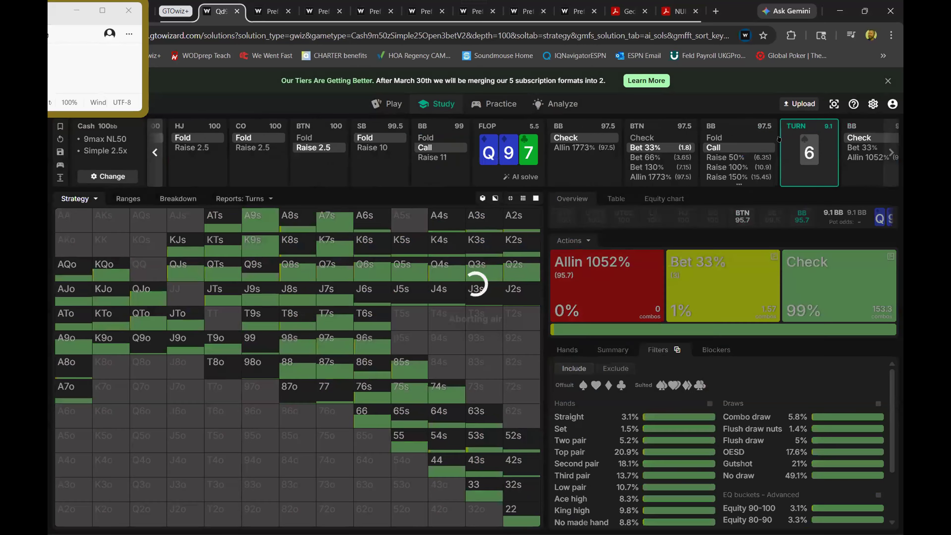
pyautogui.click(858, 138)
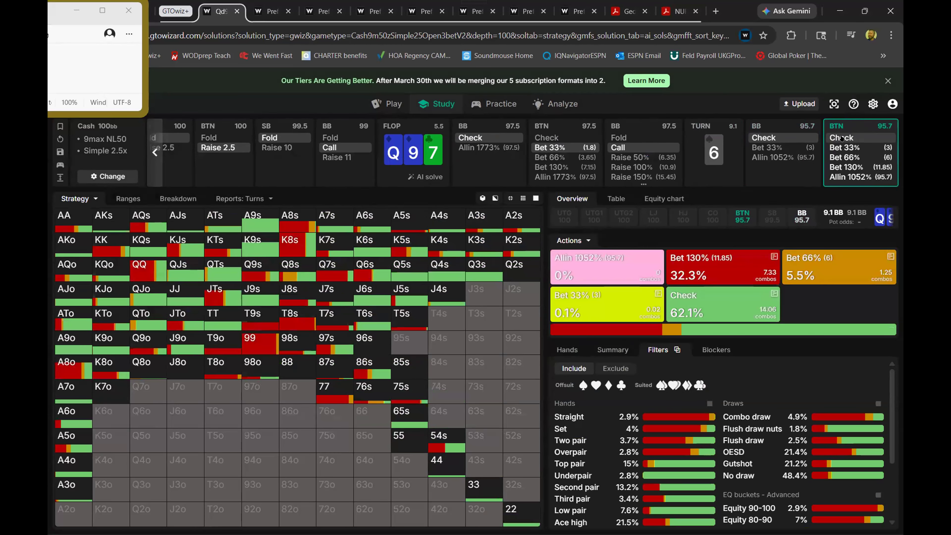
pyautogui.click(842, 138)
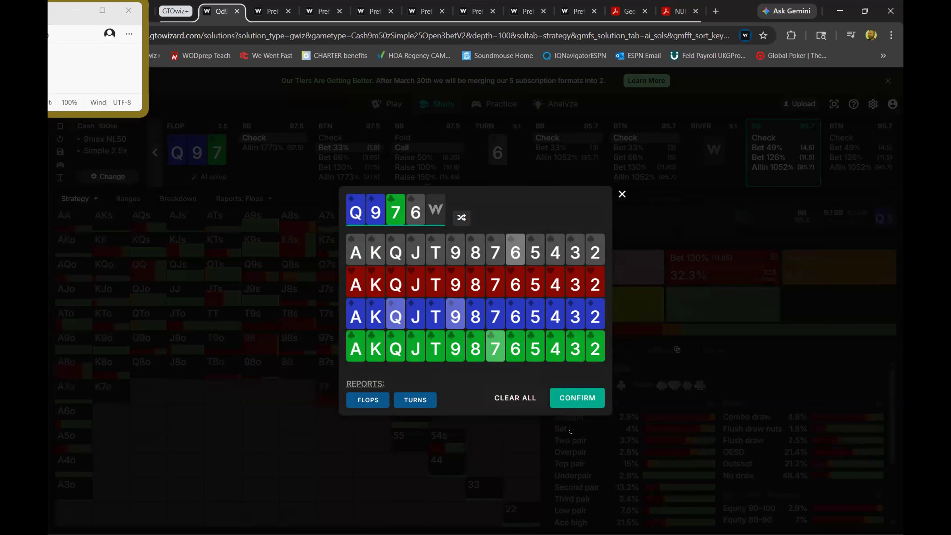
# Step: Check the replayer preview for the river card and set the river to T♦
pyautogui.press('super')
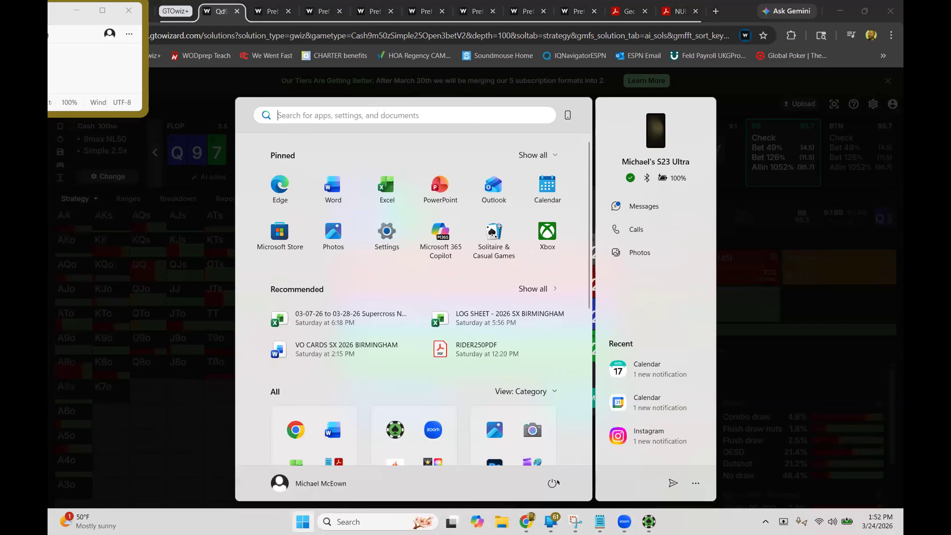
pyautogui.moveTo(648, 522)
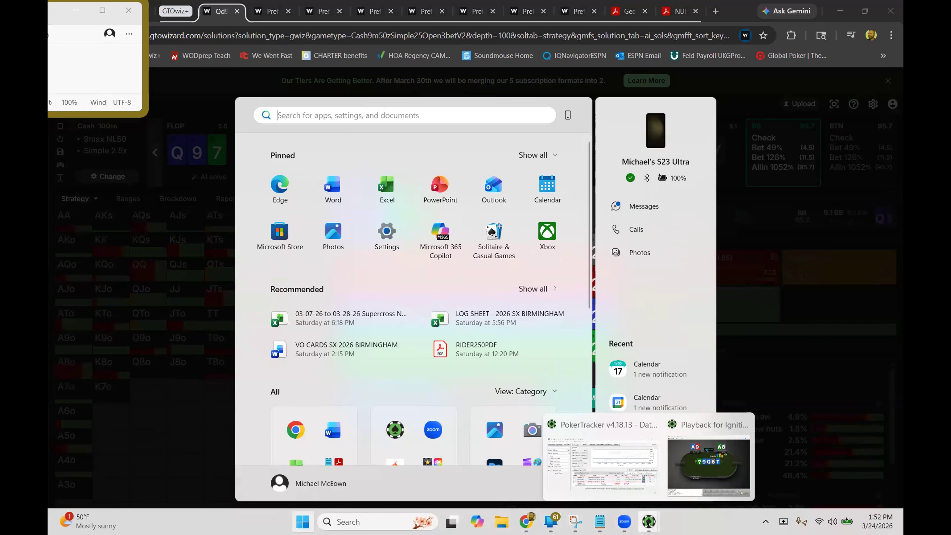
pyautogui.click(750, 197)
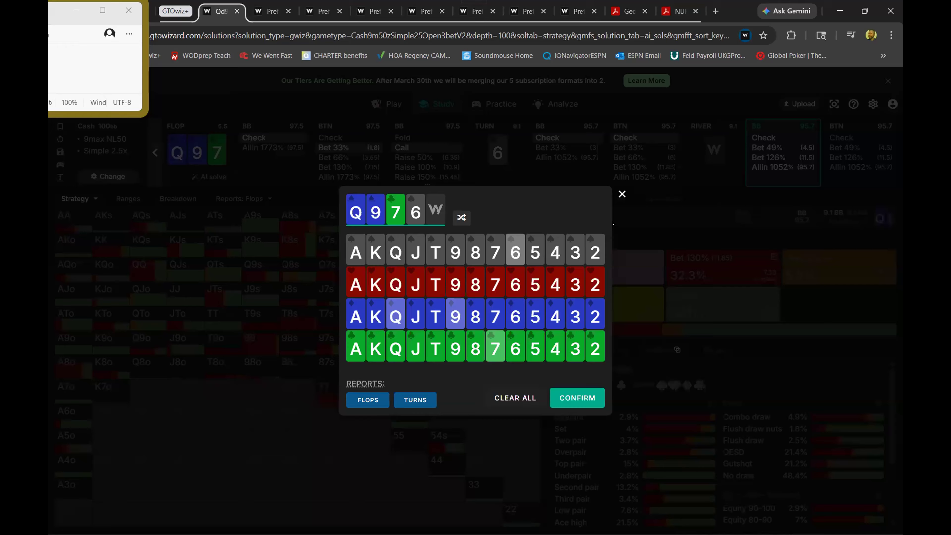
pyautogui.click(750, 198)
pyautogui.click(465, 310)
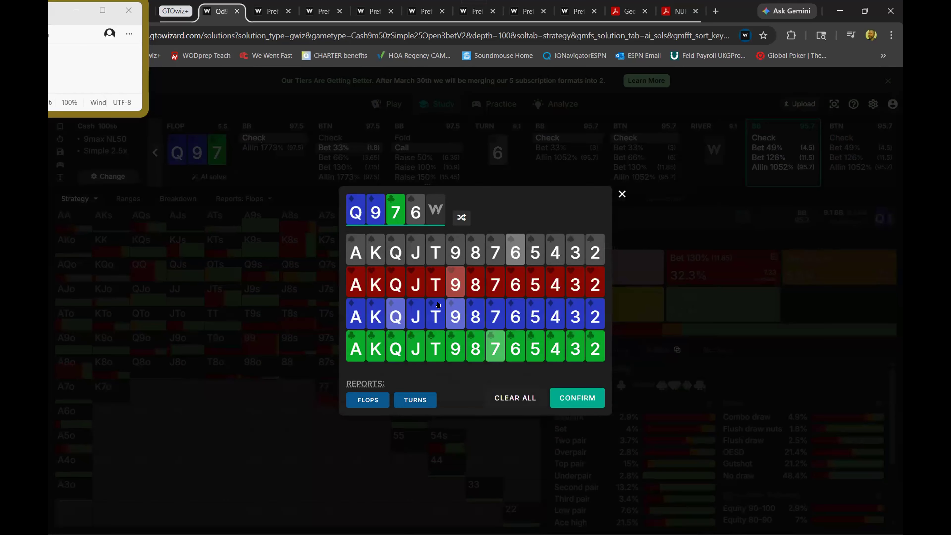
pyautogui.click(435, 314)
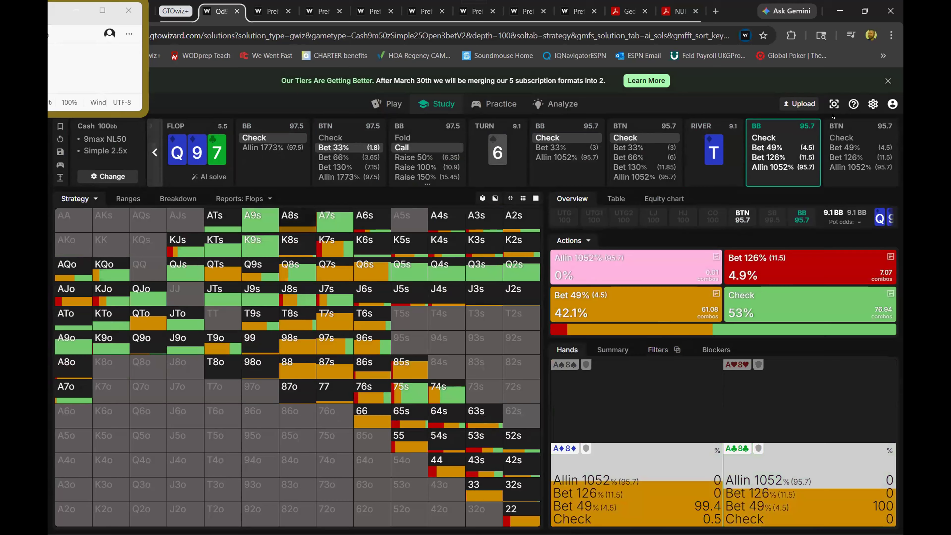
# Step: Play the river as BB check and BTN bet 49%, and inspect BB's response with the A9s and A9o combos
pyautogui.click(777, 136)
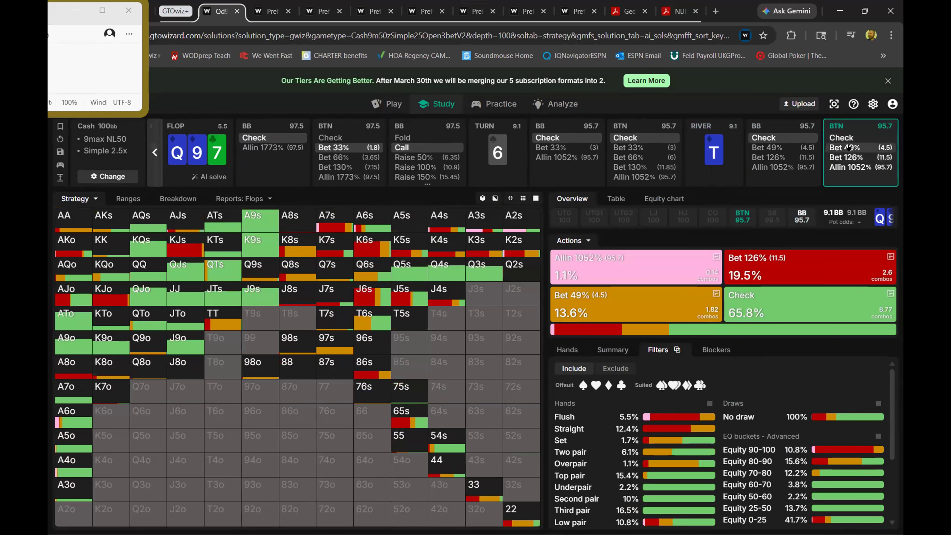
pyautogui.click(849, 147)
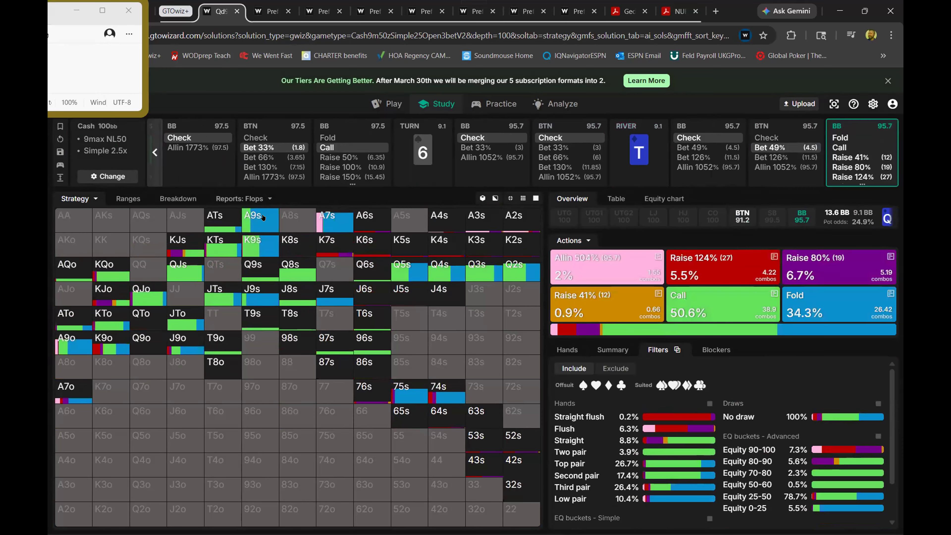
pyautogui.click(263, 217)
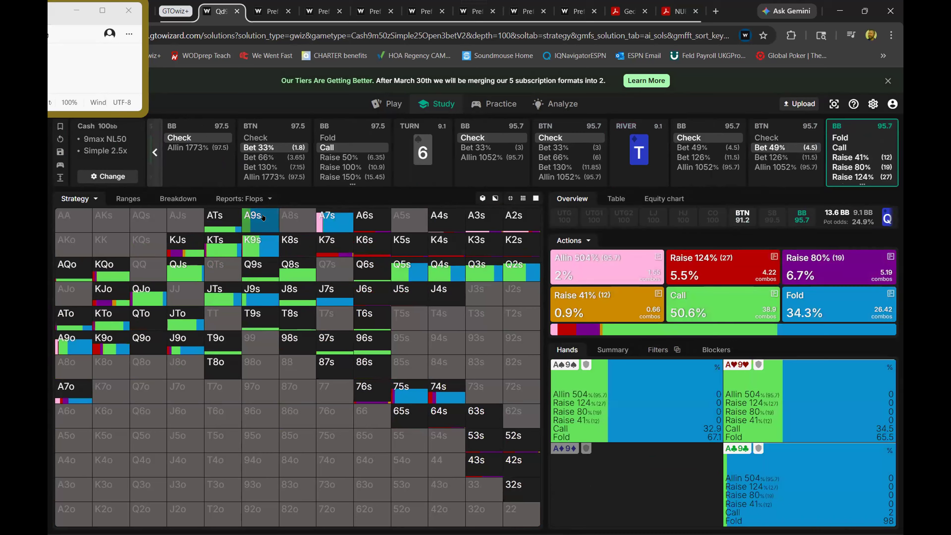
pyautogui.click(264, 218)
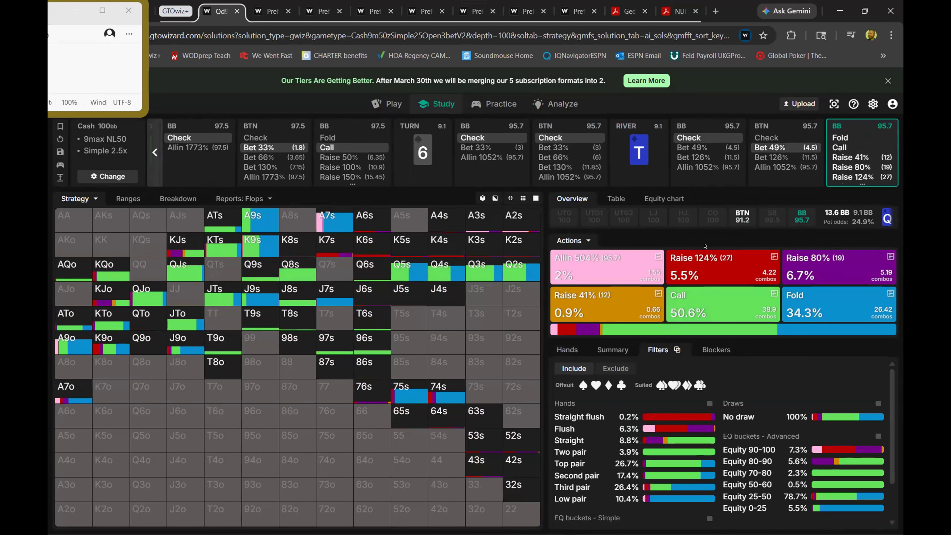
pyautogui.click(258, 223)
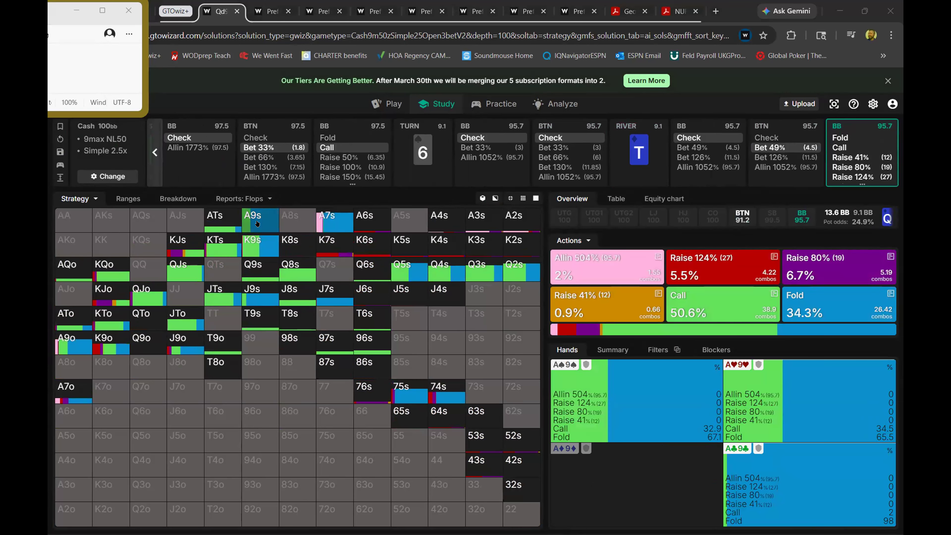
pyautogui.click(72, 339)
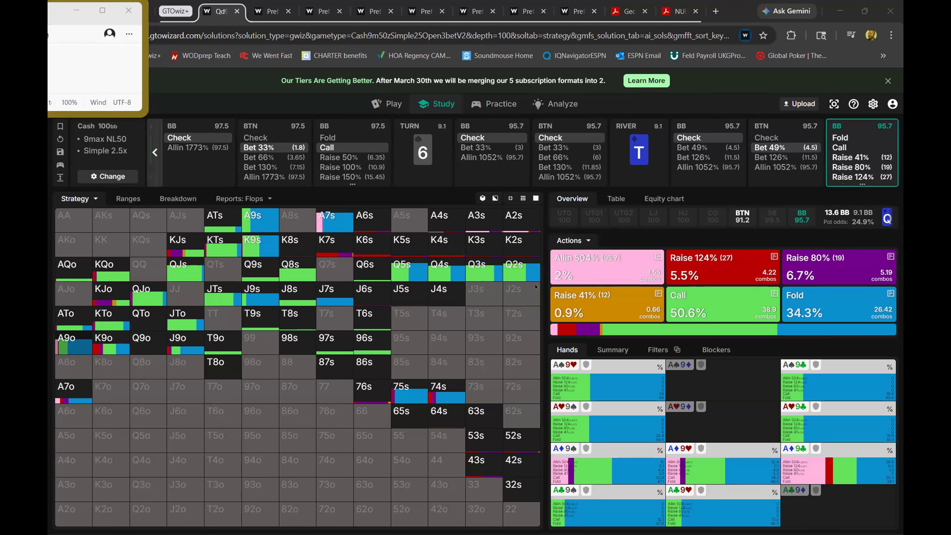
pyautogui.click(658, 350)
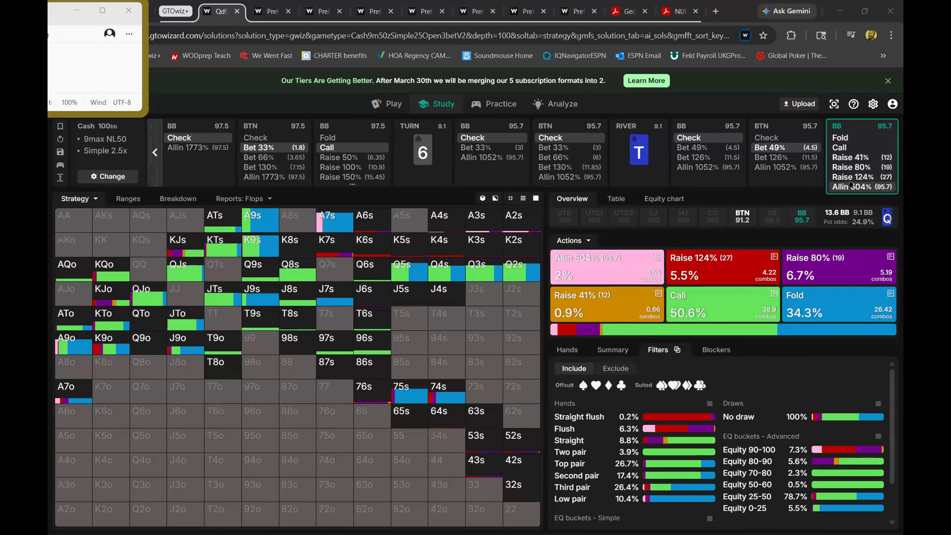
# Step: Choose BB's all-in 504% river raise and inspect BTN's response with K8s, Q8s, K8o and Q8o and the calling range
pyautogui.click(851, 186)
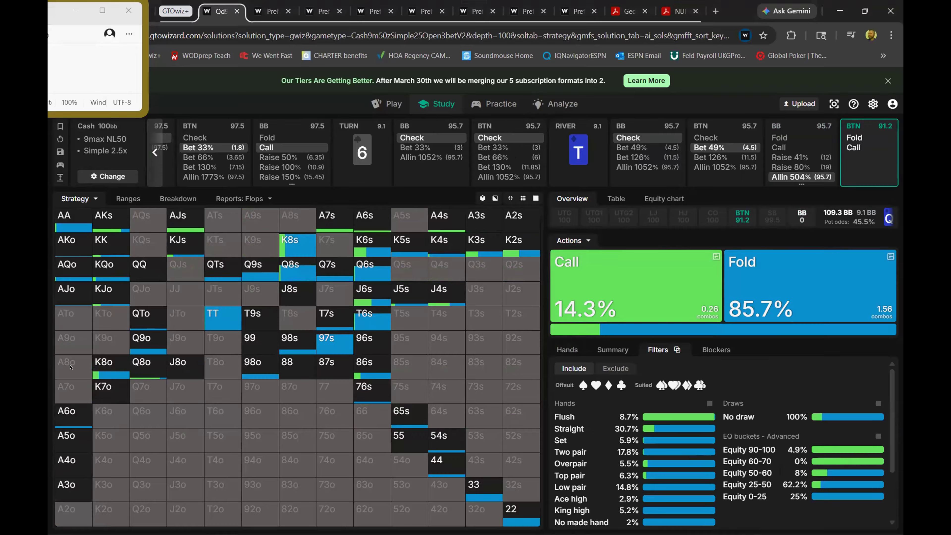
pyautogui.moveTo(295, 240)
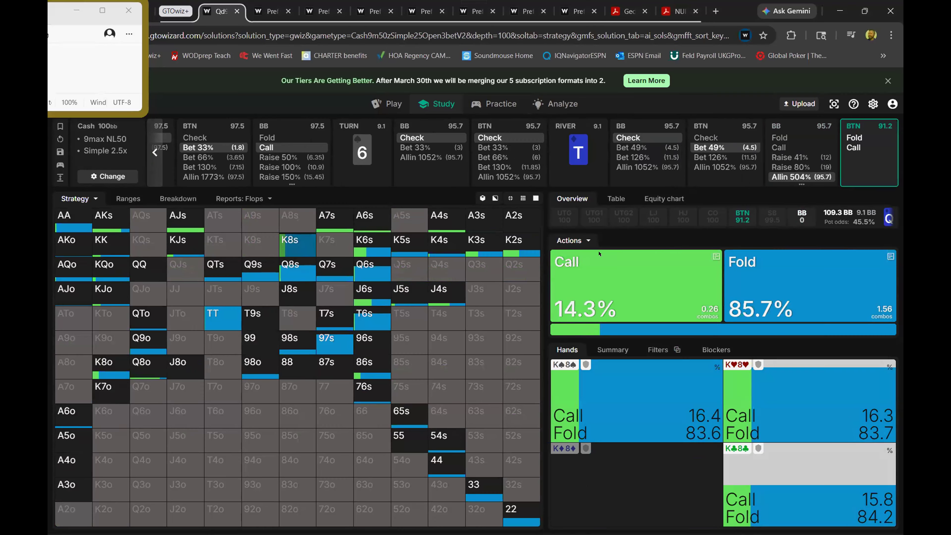
pyautogui.moveTo(657, 259)
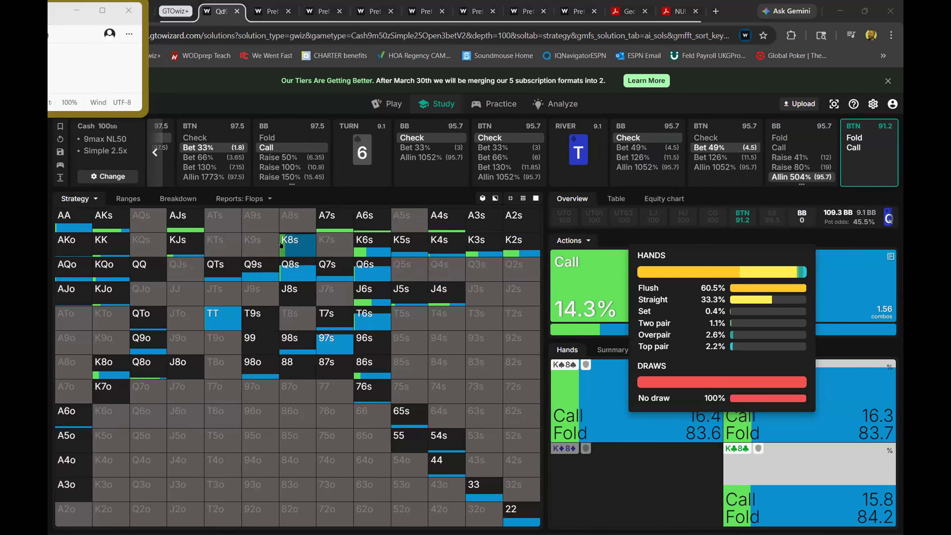
pyautogui.moveTo(294, 268)
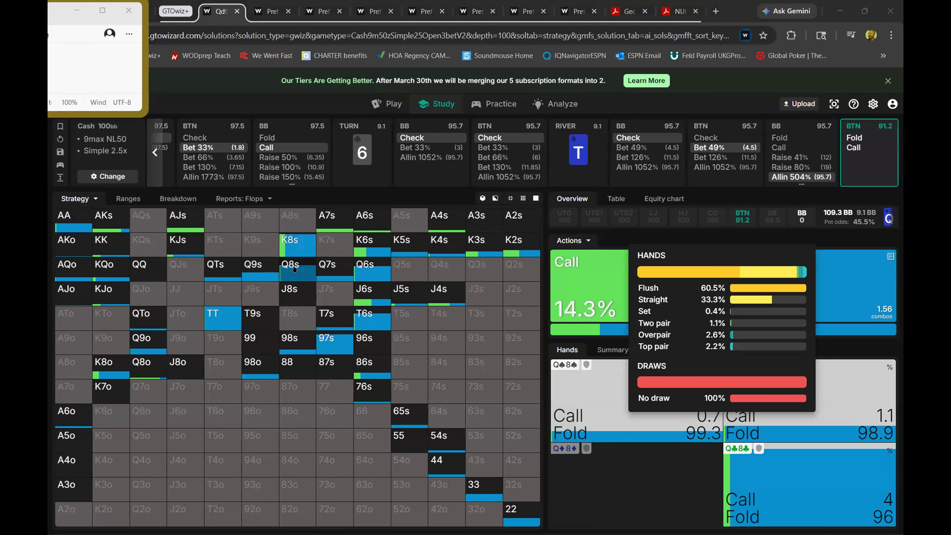
pyautogui.moveTo(101, 367)
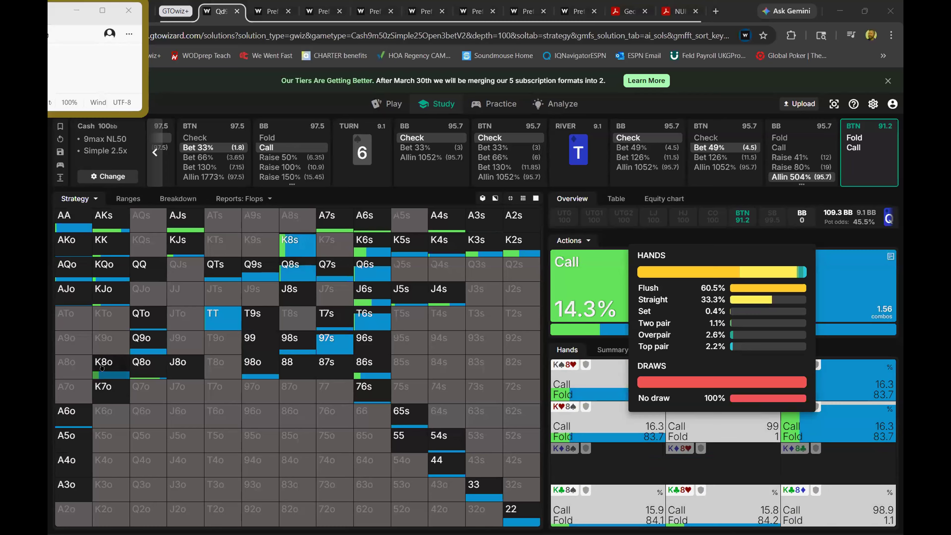
pyautogui.moveTo(143, 365)
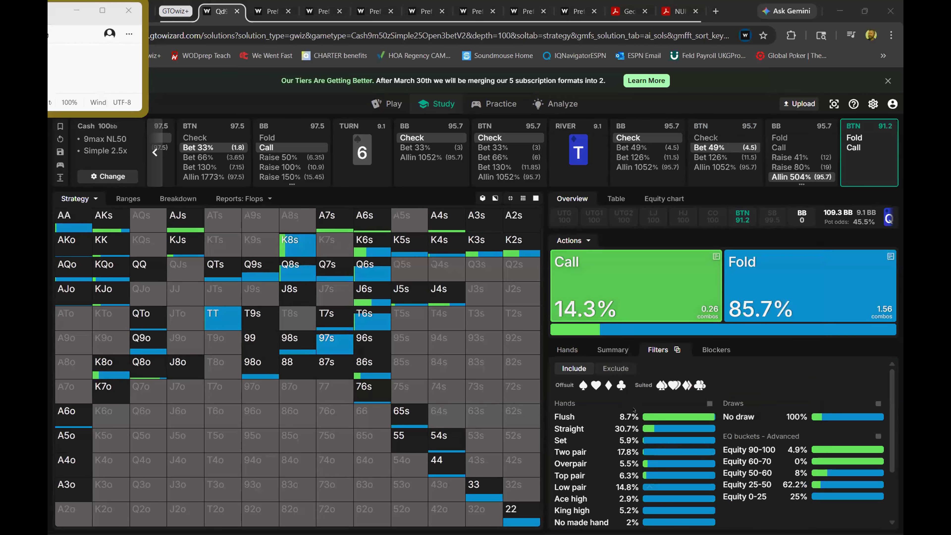
# Step: Switch to the PokerTracker replayer and review the 5♦4♦ hand on 9♥5♠K♣9♣7♦, stepping back to Hero's decision against the river all-in
pyautogui.press('super')
pyautogui.moveTo(648, 522)
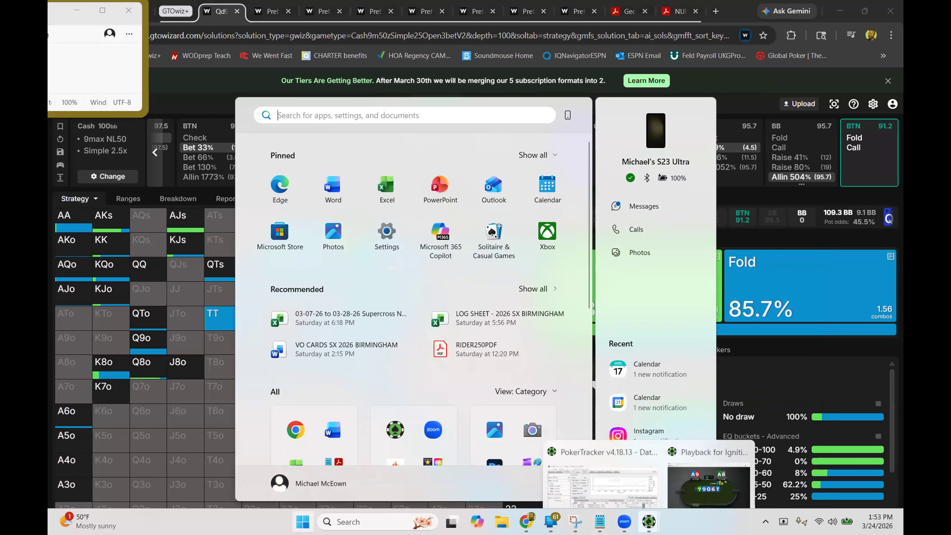
pyautogui.click(678, 480)
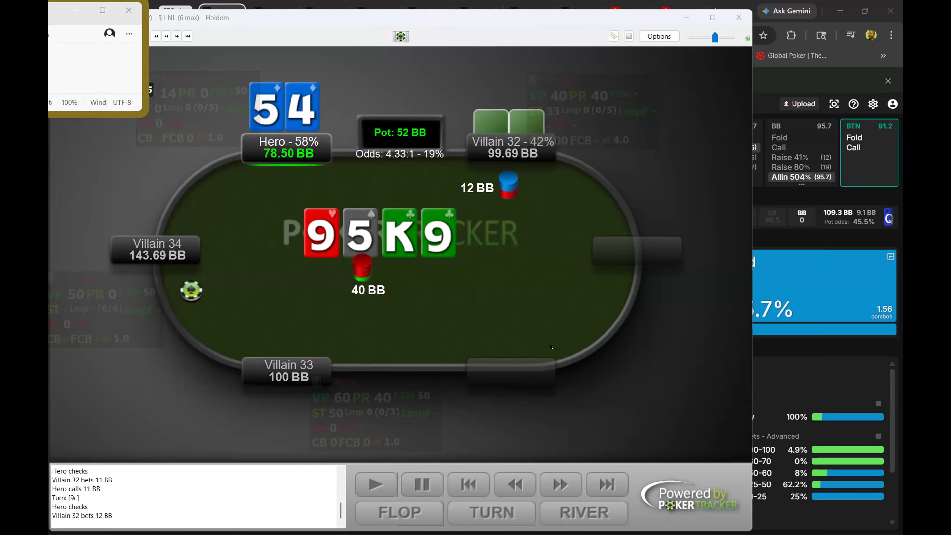
pyautogui.click(504, 317)
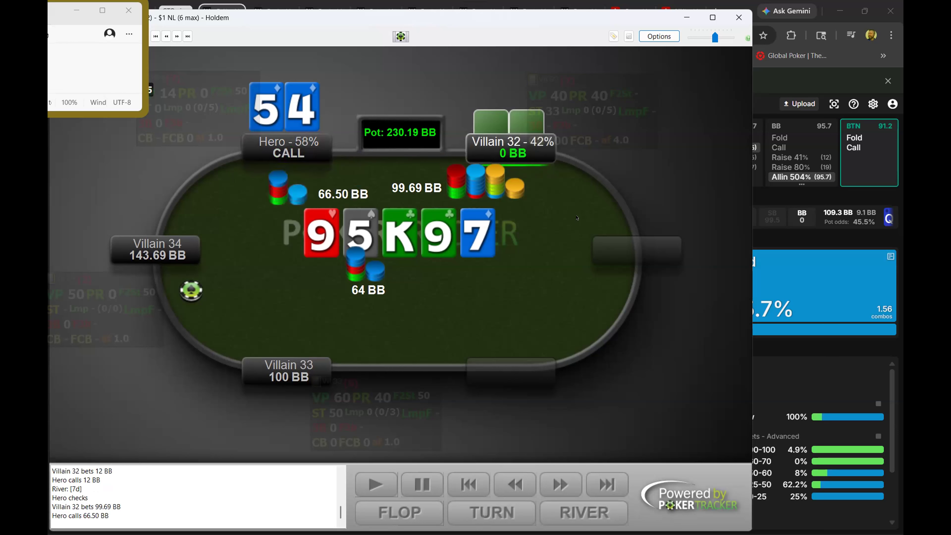
pyautogui.press('Left')
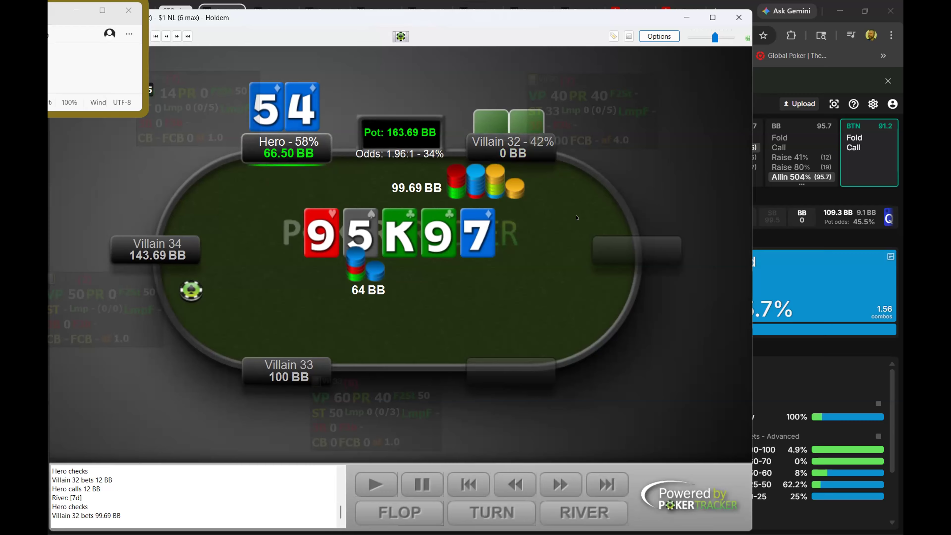
pyautogui.press('Right')
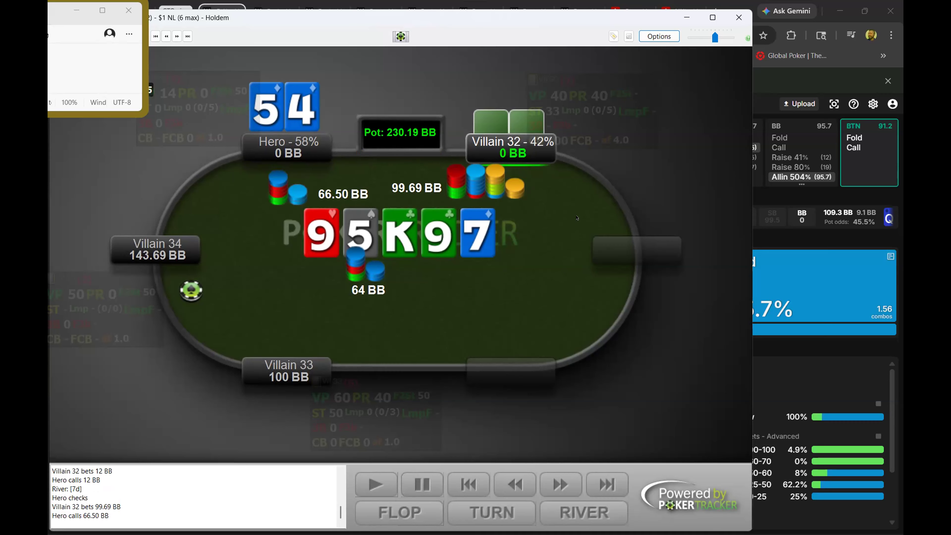
pyautogui.press('Left')
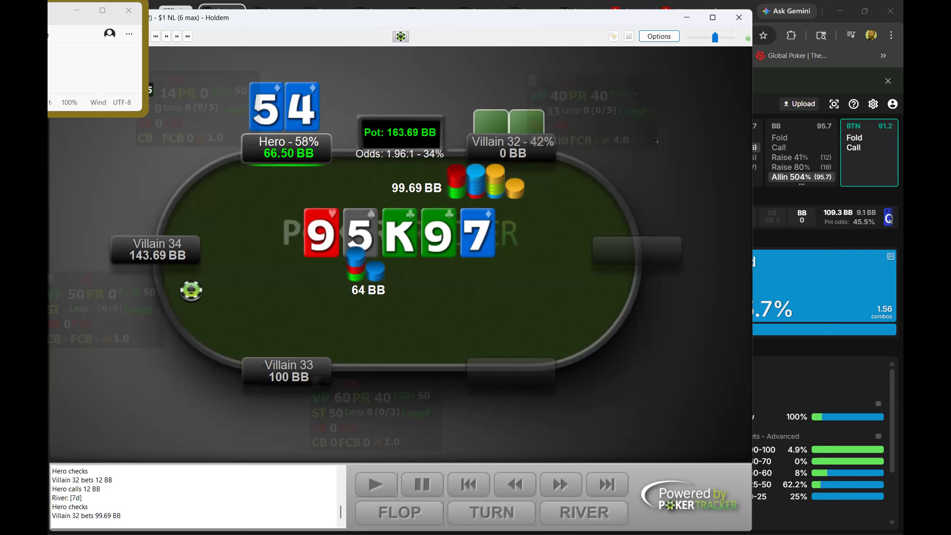
# Step: Step back to Villain 33's turn decision in the 6♦9♦ hand, reveal the known hole cards, and hide them again
pyautogui.moveTo(651, 144)
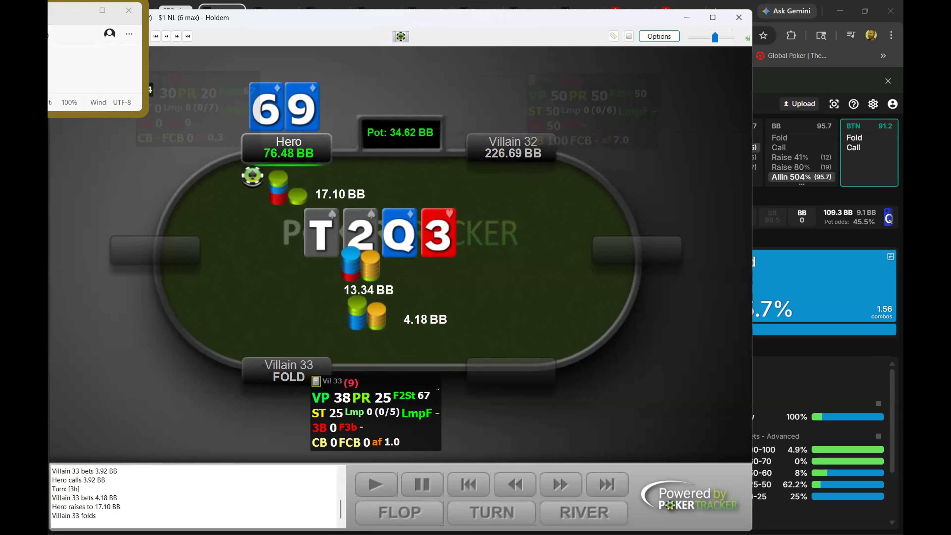
pyautogui.press('Left')
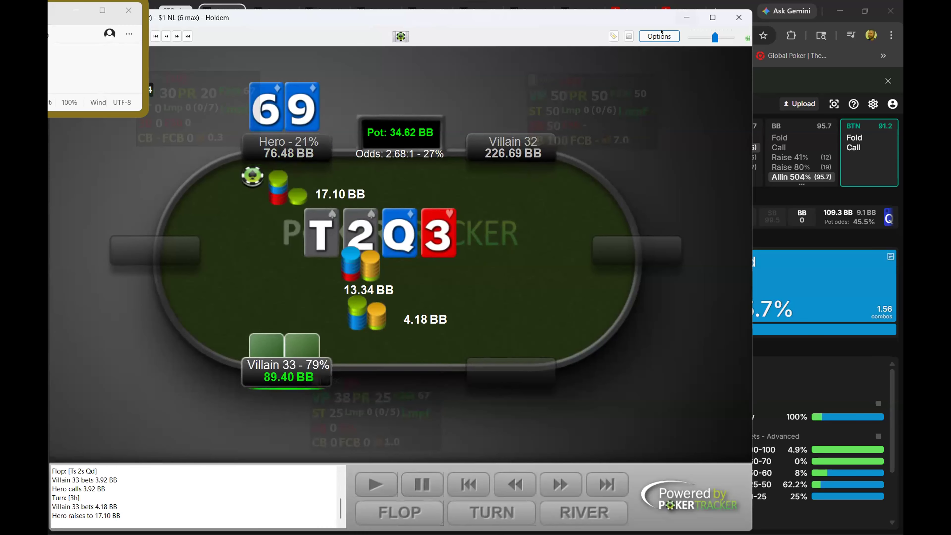
pyautogui.click(659, 37)
pyautogui.click(670, 48)
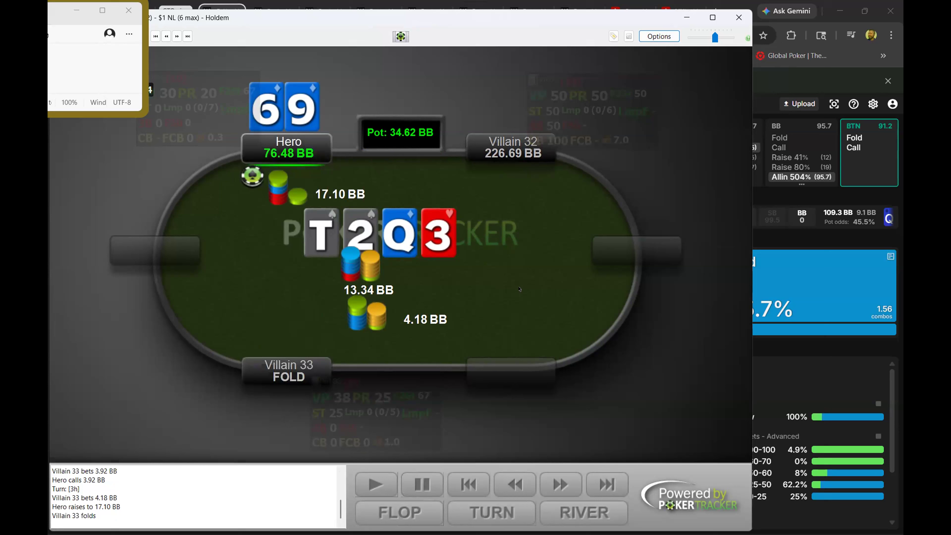
pyautogui.press('Left')
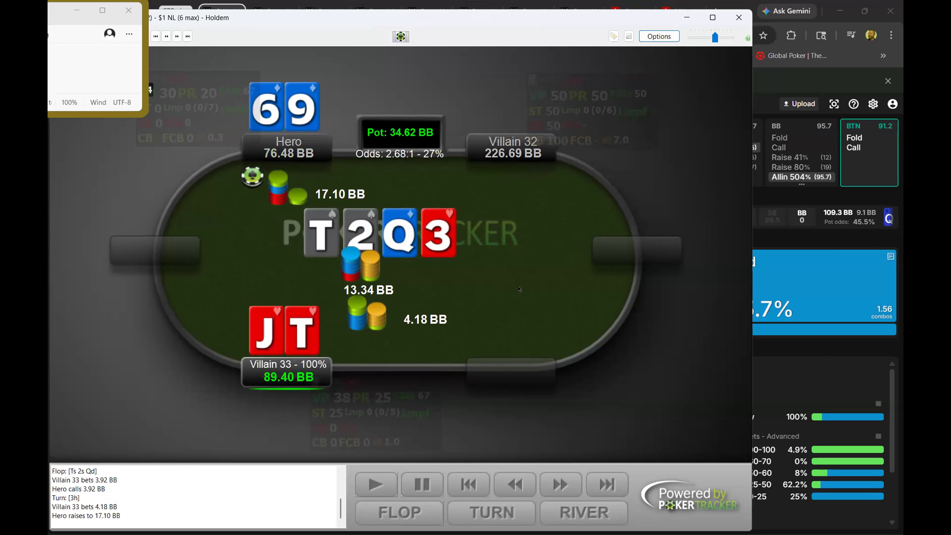
pyautogui.click(654, 37)
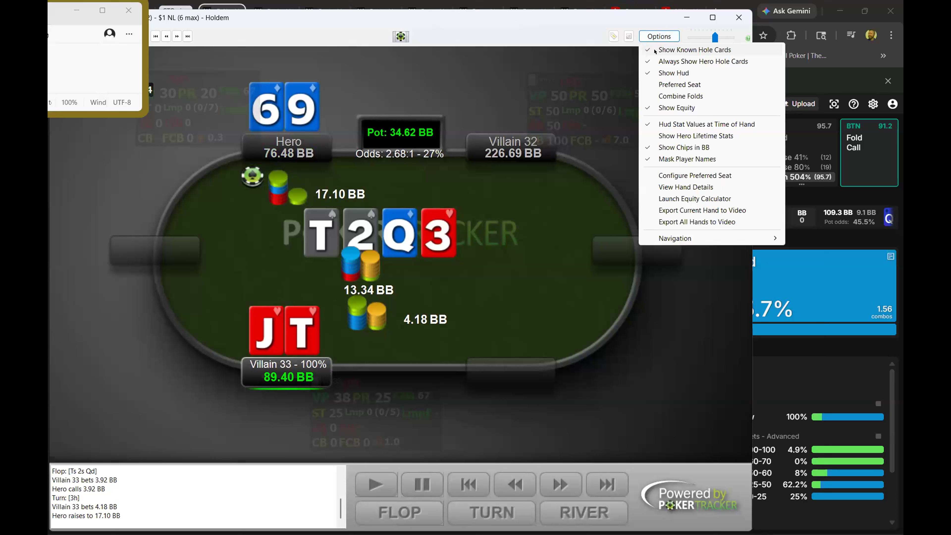
pyautogui.click(673, 50)
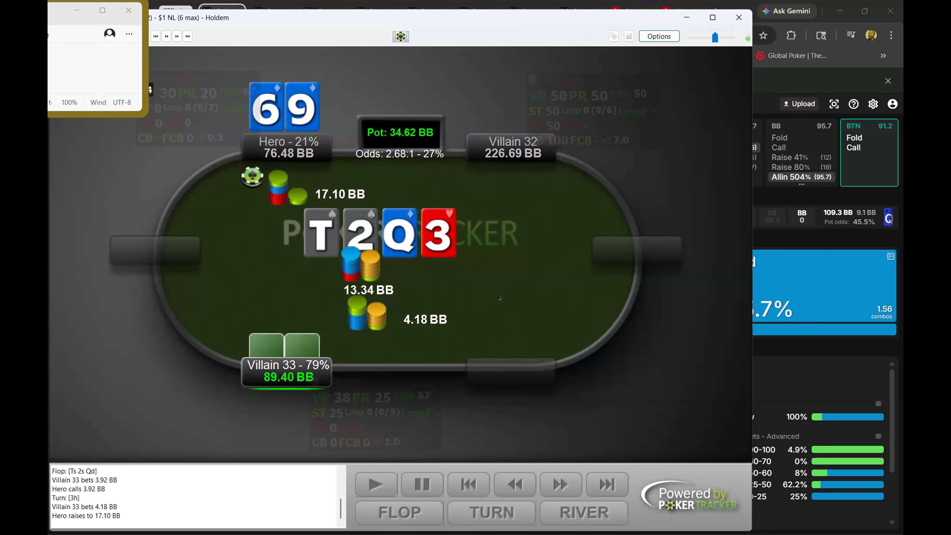
# Step: Review the A♦Q♣ hand to the 5♣7♠3♣ flop, briefly reveal Villain 32's hole cards, and step back to Hero's decision
pyautogui.press('Down')
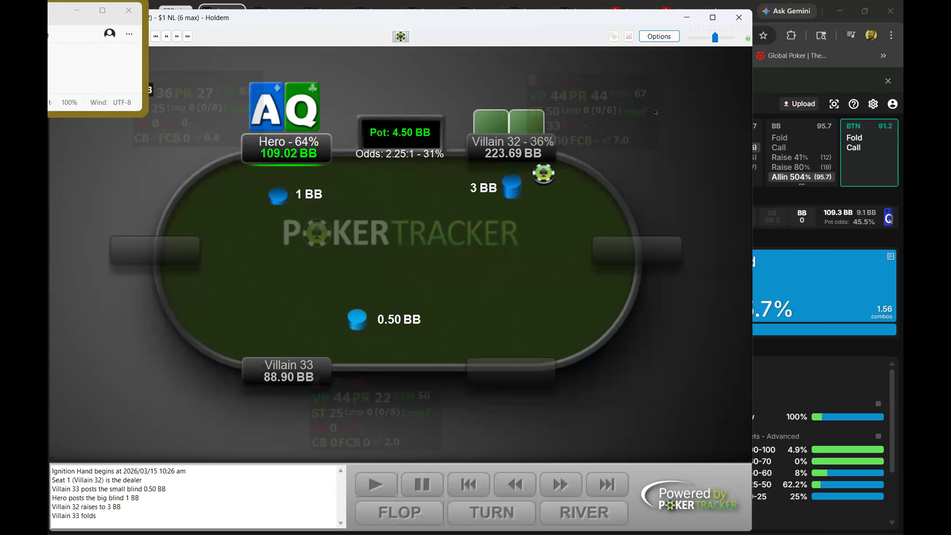
pyautogui.moveTo(651, 134)
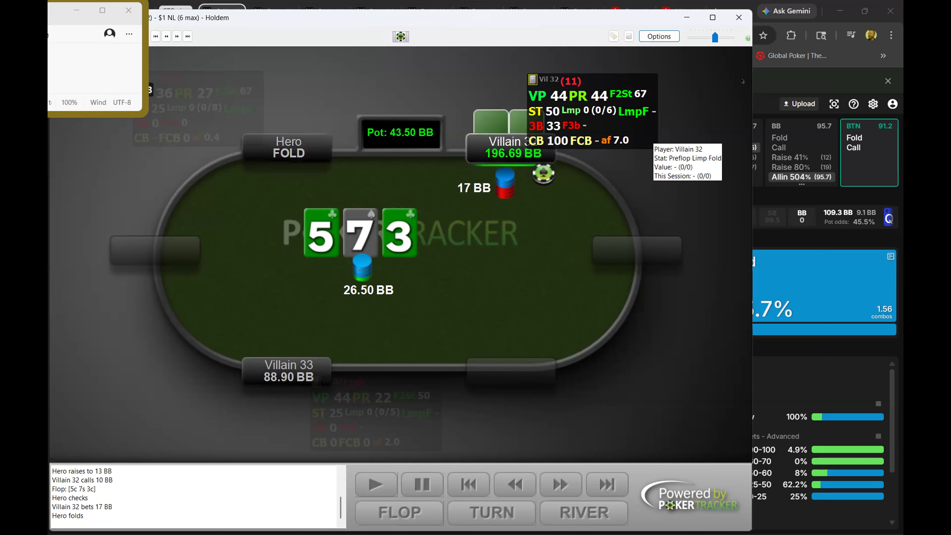
pyautogui.click(663, 37)
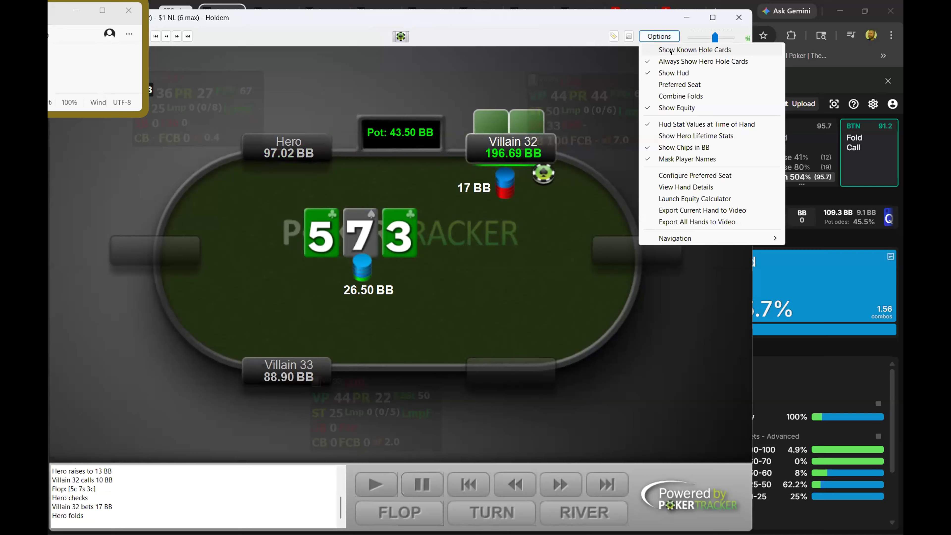
pyautogui.click(670, 51)
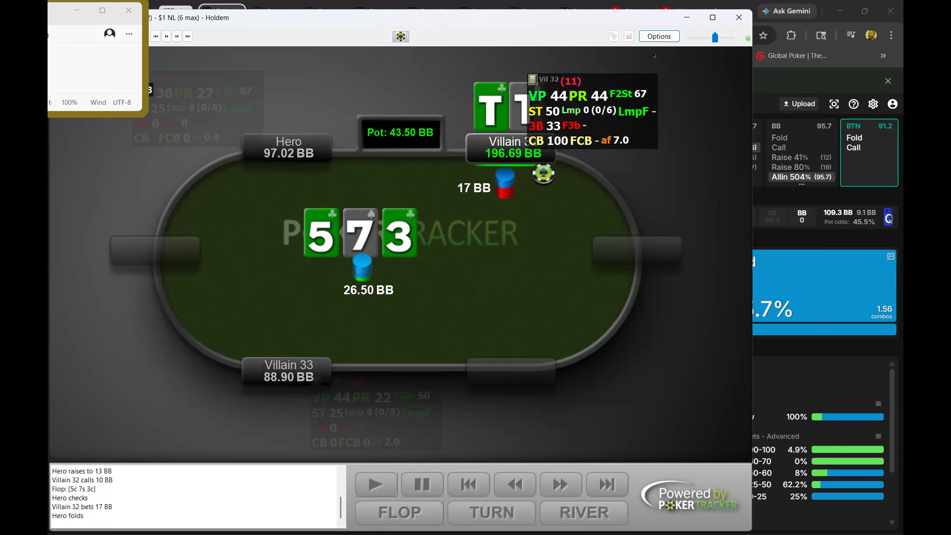
pyautogui.click(661, 36)
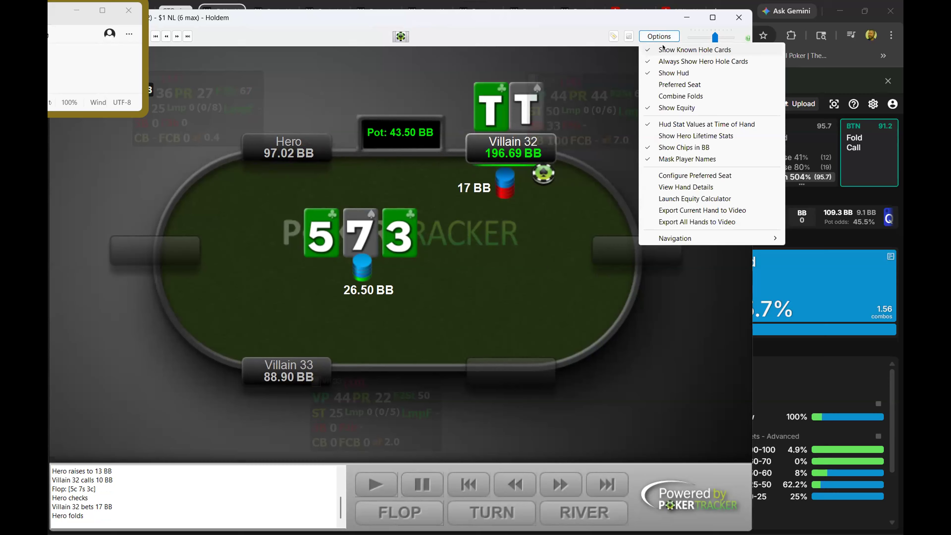
pyautogui.click(663, 49)
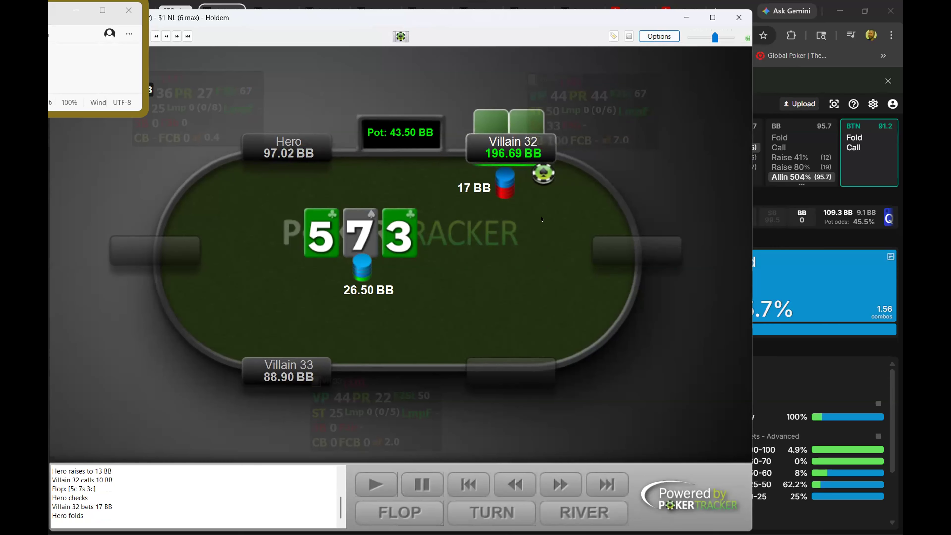
pyautogui.press('Left')
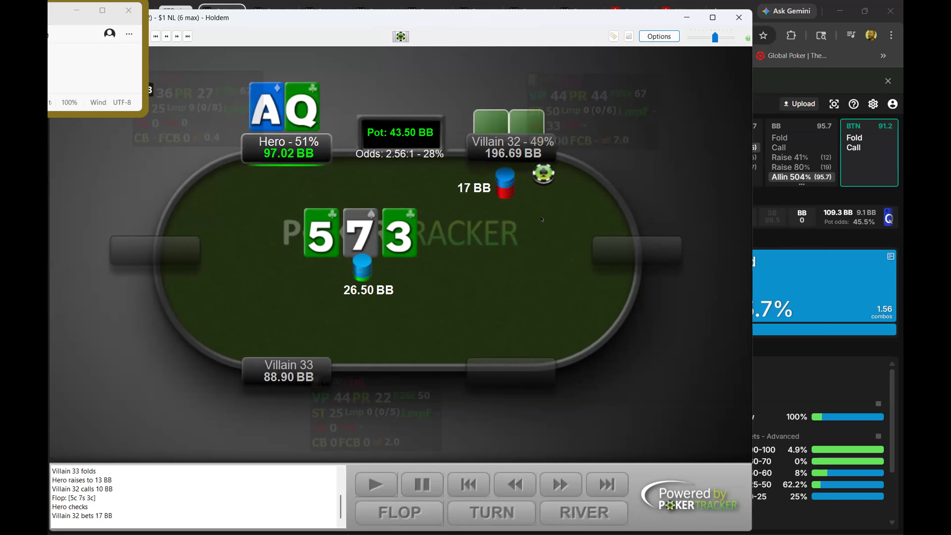
# Step: Advance to the A♠J♦ hand and replay it through the turn on K♣5♠K♥4♦, checking Villain 38's HUD stats
pyautogui.press('Down')
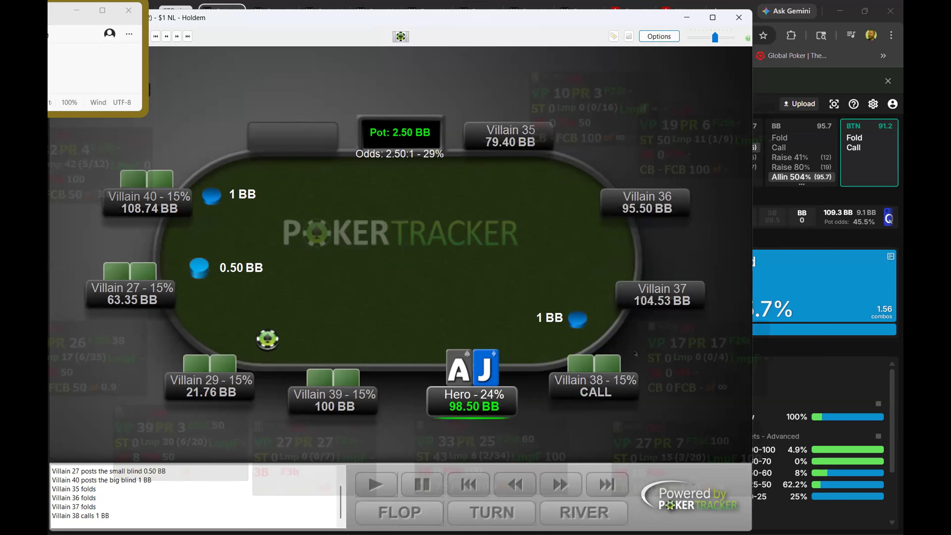
pyautogui.moveTo(676, 438)
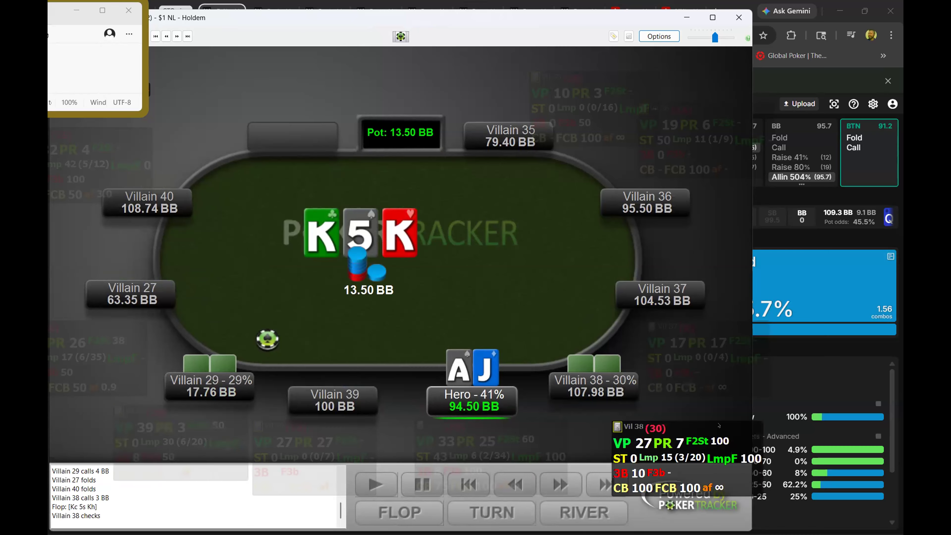
pyautogui.moveTo(719, 425)
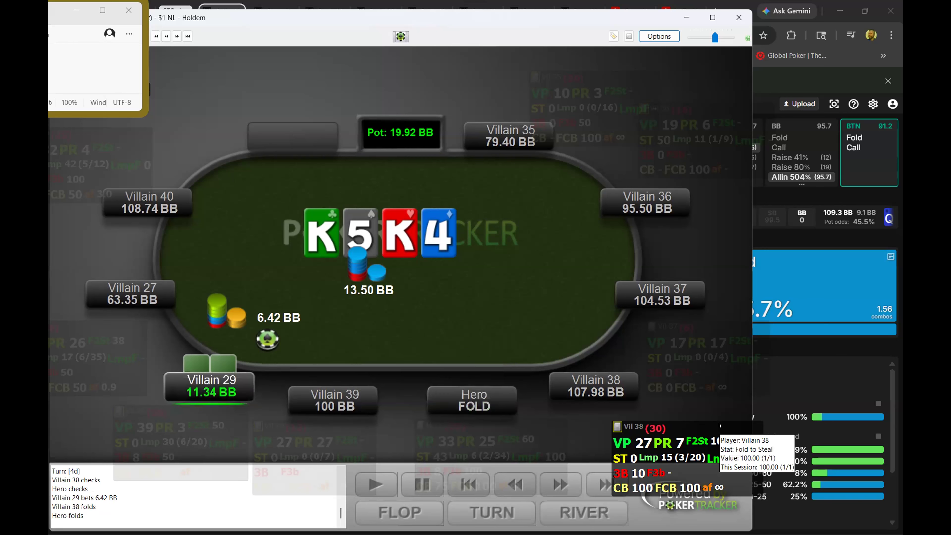
# Step: Step back to before the turn folds in the A♠J♦ hand, reveal the villains' known hole cards, and hide them again
pyautogui.press('Left')
pyautogui.press('Left')
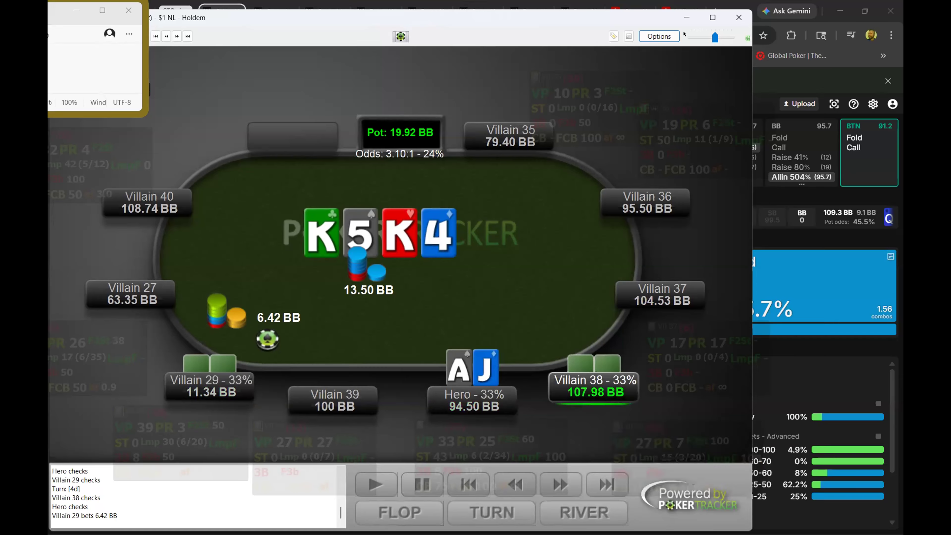
pyautogui.click(660, 36)
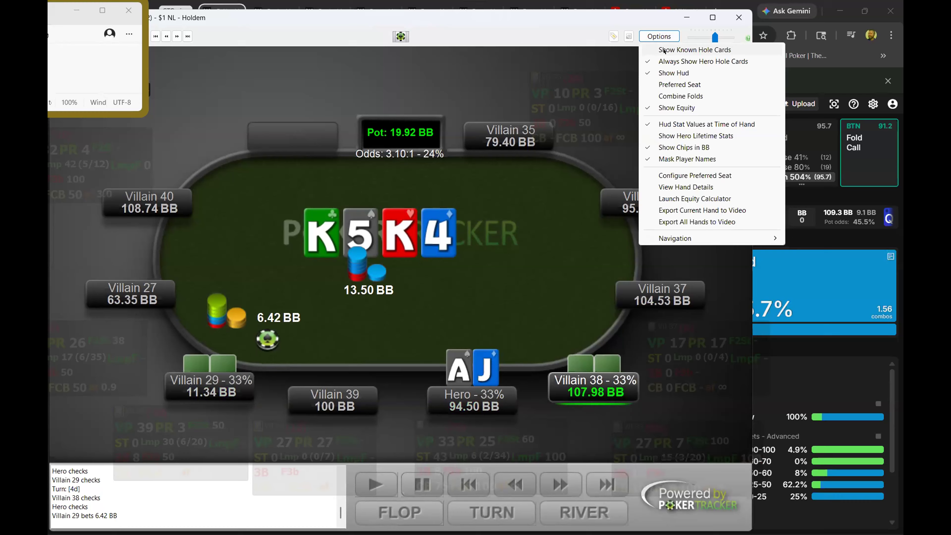
pyautogui.click(664, 50)
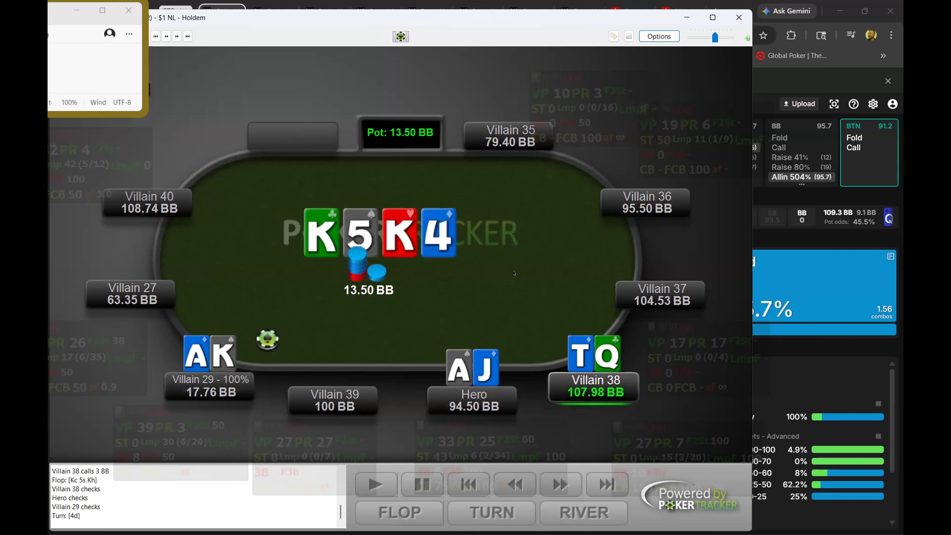
pyautogui.click(659, 36)
pyautogui.press('Return')
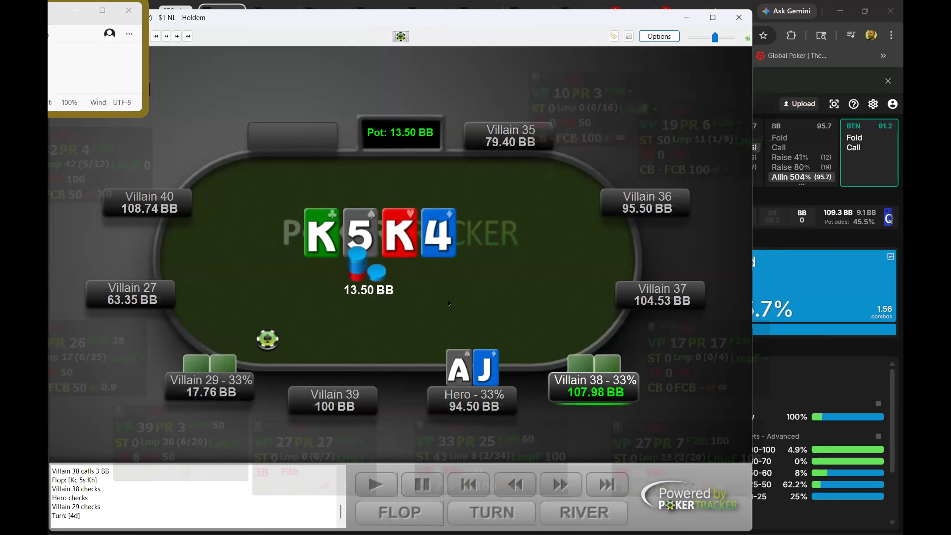
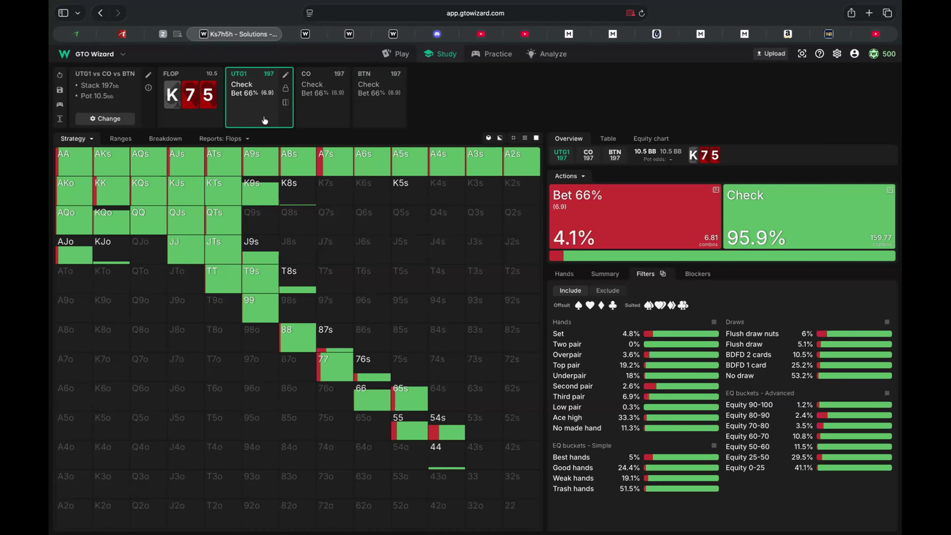
pyautogui.moveTo(147, 187)
pyautogui.click(139, 100)
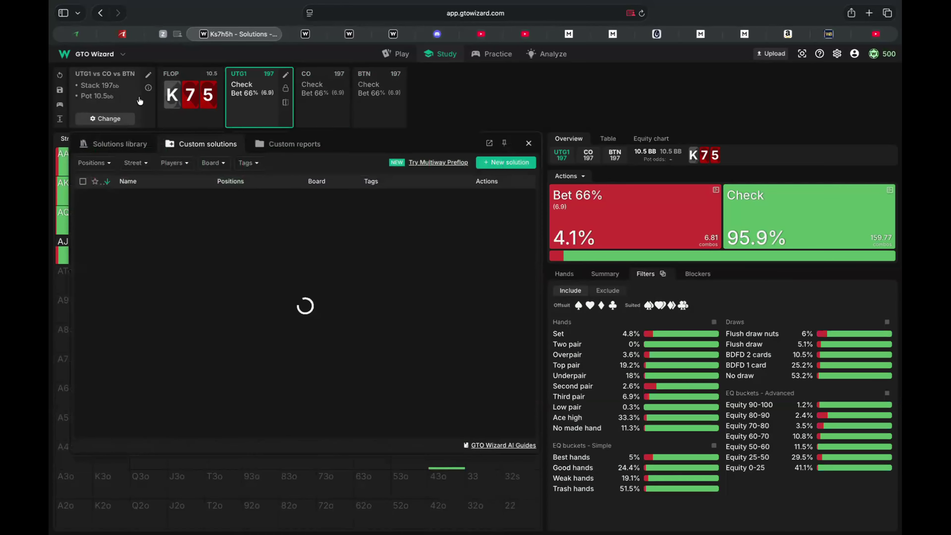
pyautogui.click(529, 143)
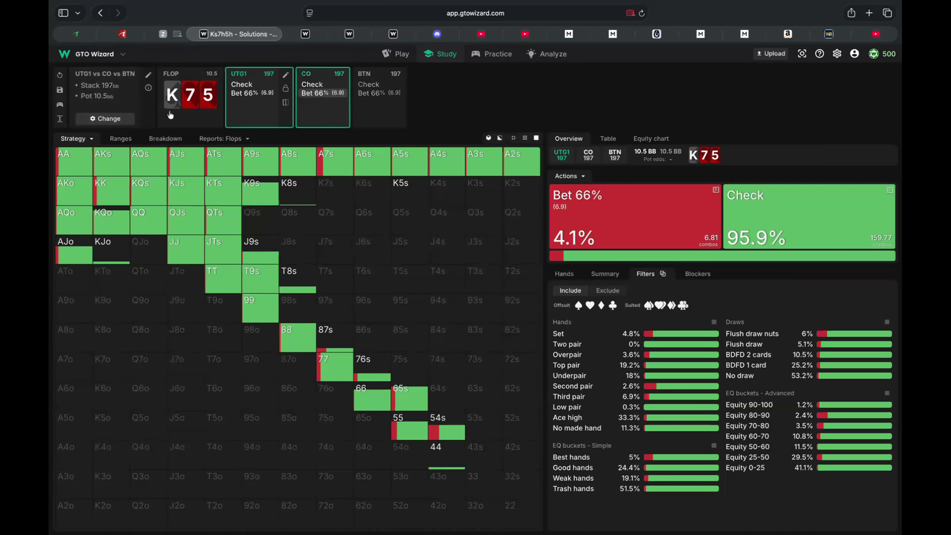
pyautogui.click(119, 126)
pyautogui.click(145, 103)
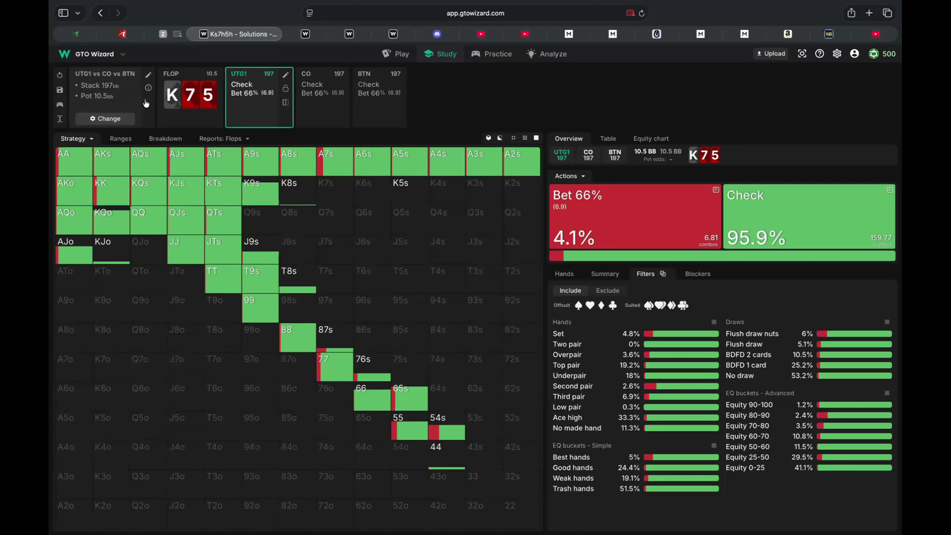
# Step: Inspect the CO and BTN flop strategies in GTO Wizard on K♠7♥5♥ after the preceding players check
pyautogui.click(323, 109)
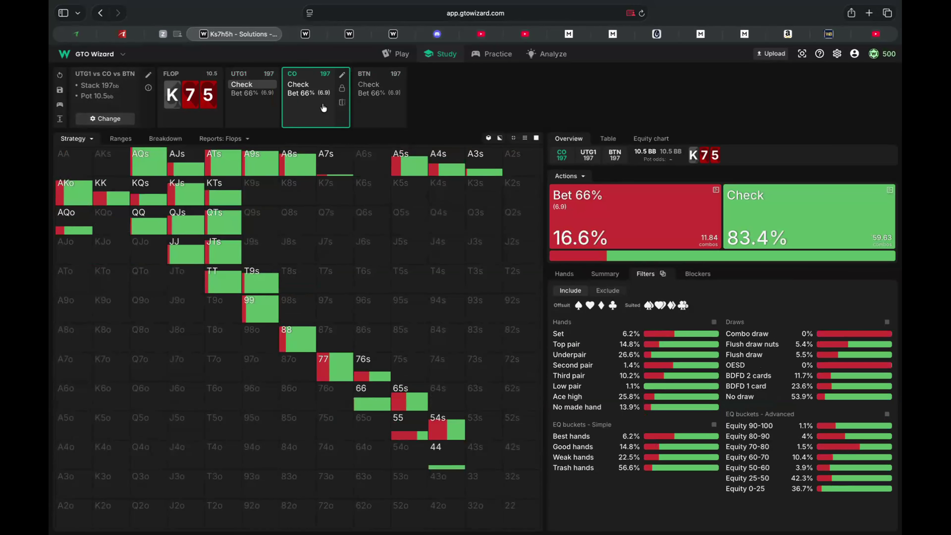
pyautogui.click(367, 111)
pyautogui.click(305, 110)
pyautogui.click(394, 118)
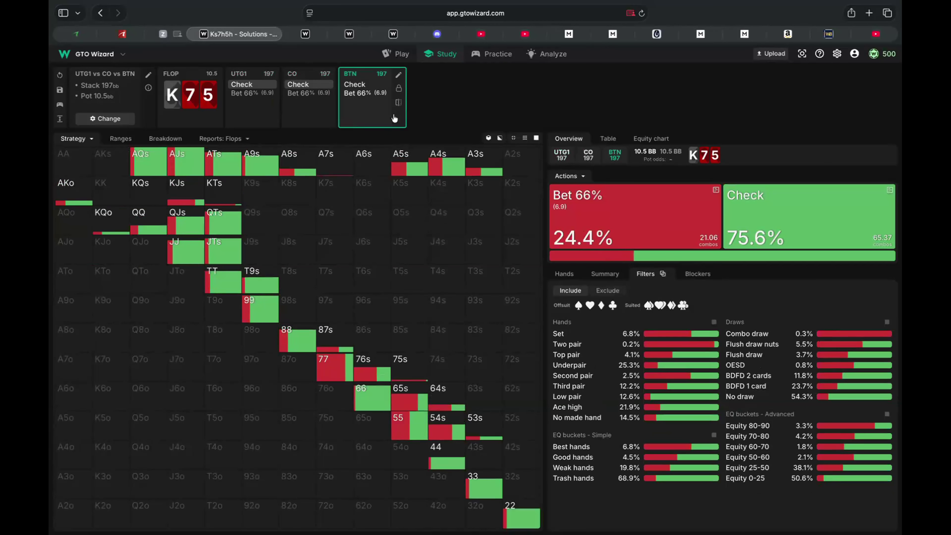
# Step: Go back to UTG1's flop action, choose Bet 66%, and inspect CO's response on K♠7♥5♥
pyautogui.click(319, 116)
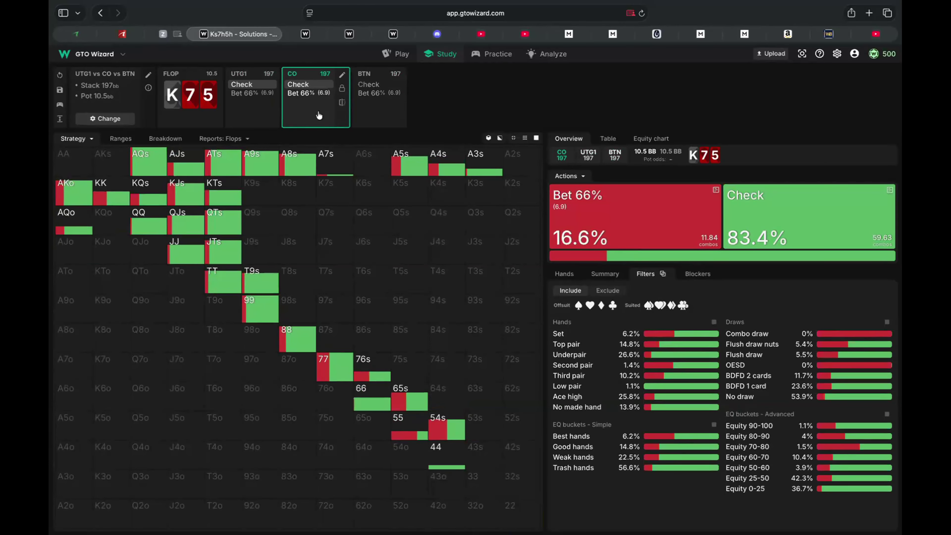
pyautogui.click(264, 112)
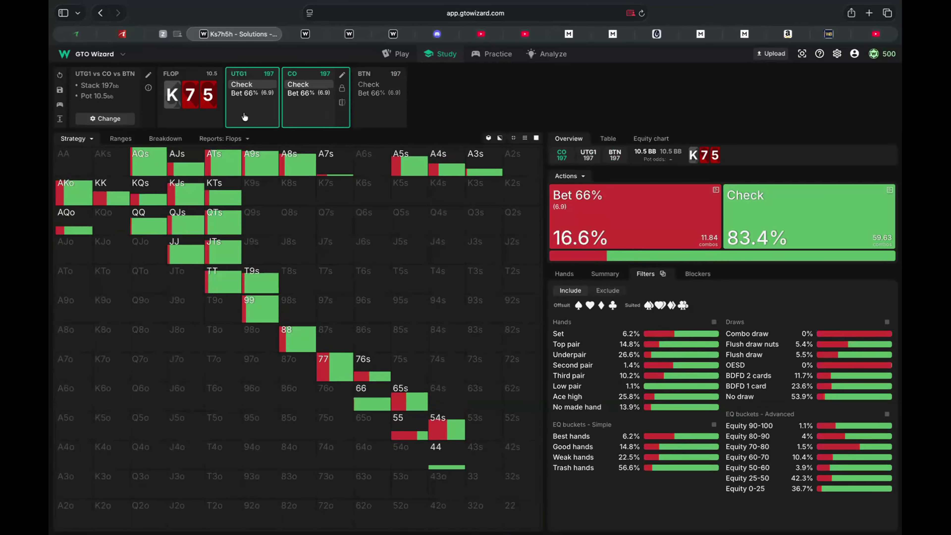
pyautogui.click(259, 96)
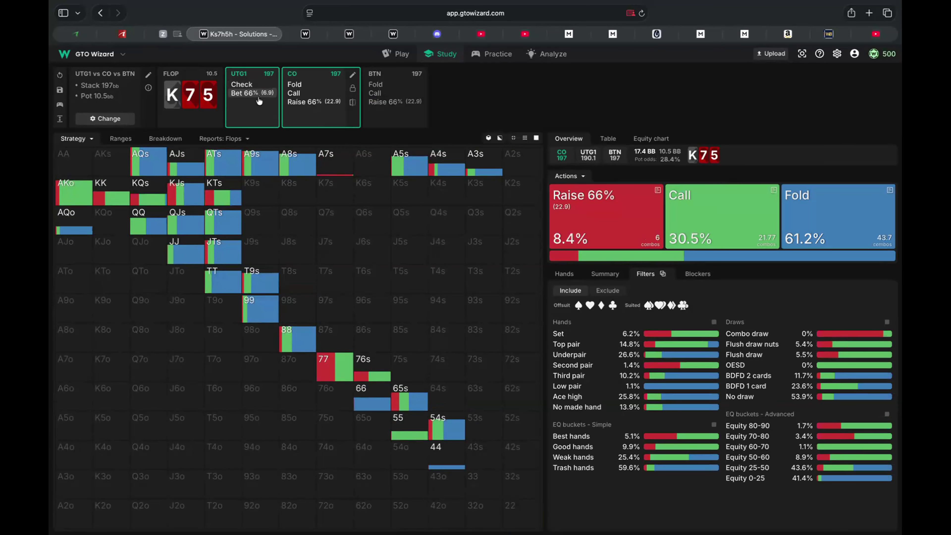
# Step: Go back to UTG1's flop action, choose Check for UTG1 and CO and Bet 66% for BTN, and inspect UTG1's response
pyautogui.click(250, 125)
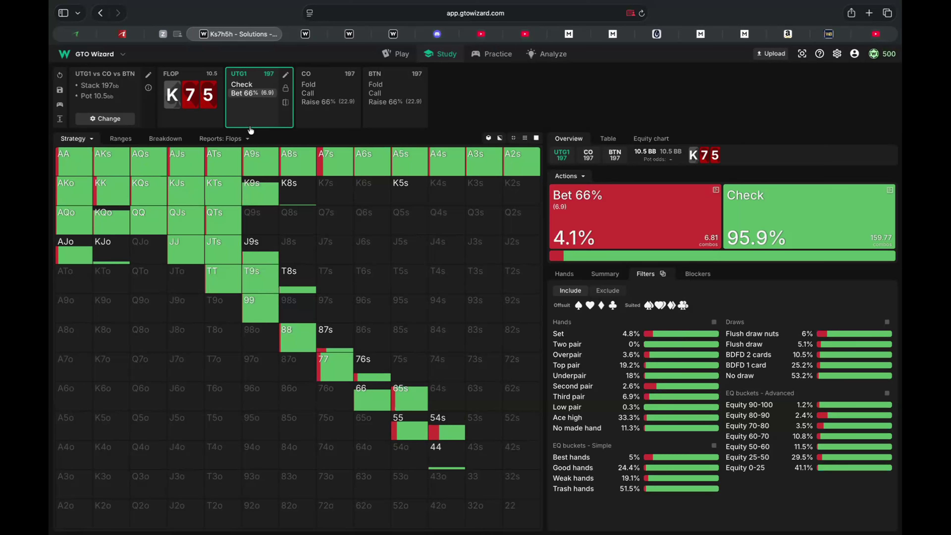
pyautogui.click(258, 86)
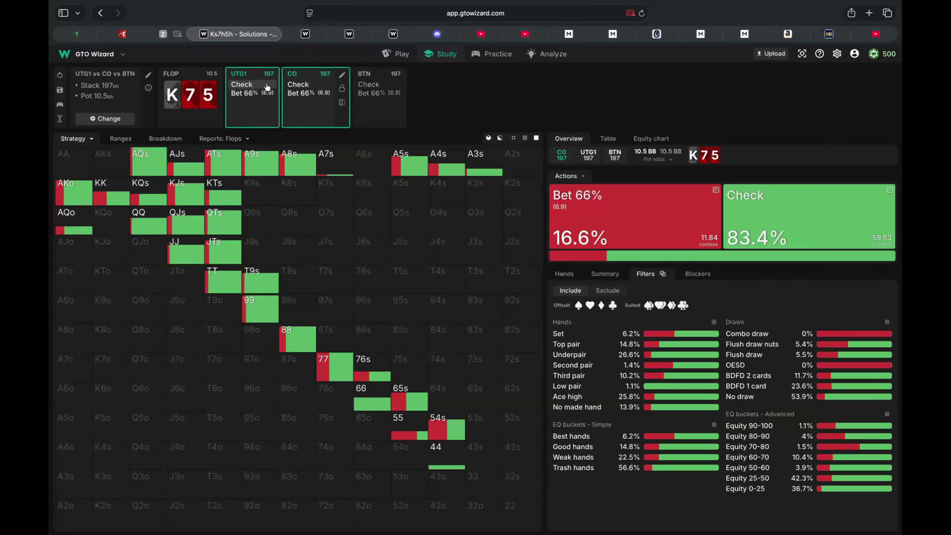
pyautogui.click(312, 87)
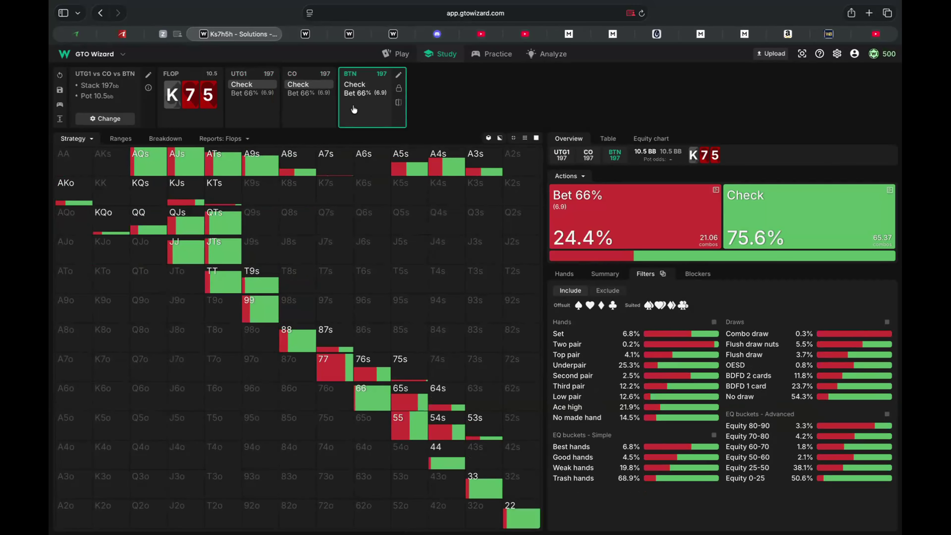
pyautogui.click(362, 93)
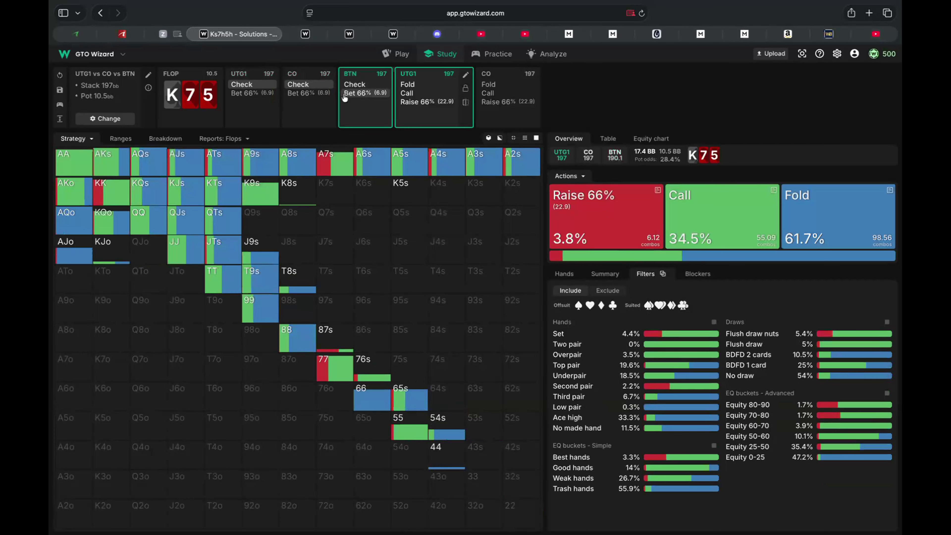
pyautogui.click(141, 190)
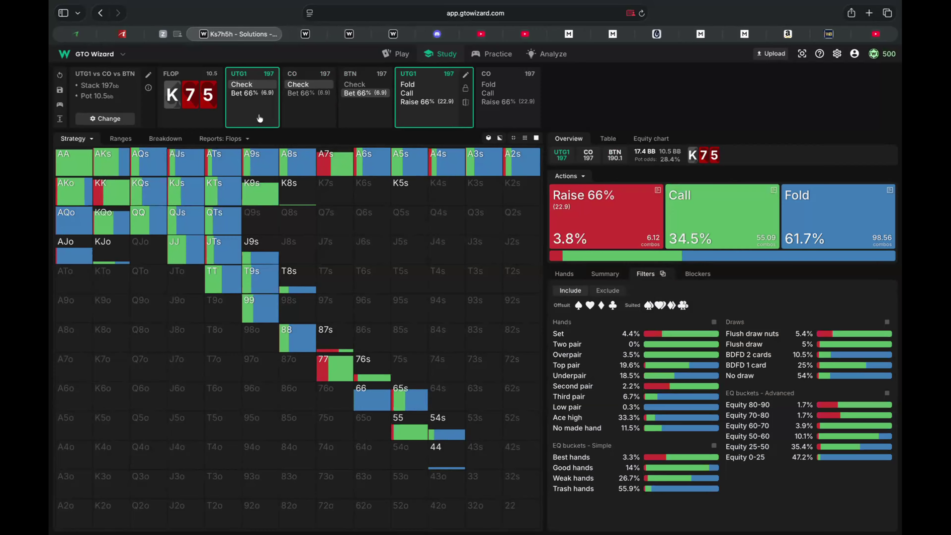
pyautogui.moveTo(330, 165)
# Step: Inspect hand equities for UTG1's first flop action and for UTG1's response to BTN's 66% bet
pyautogui.click(260, 126)
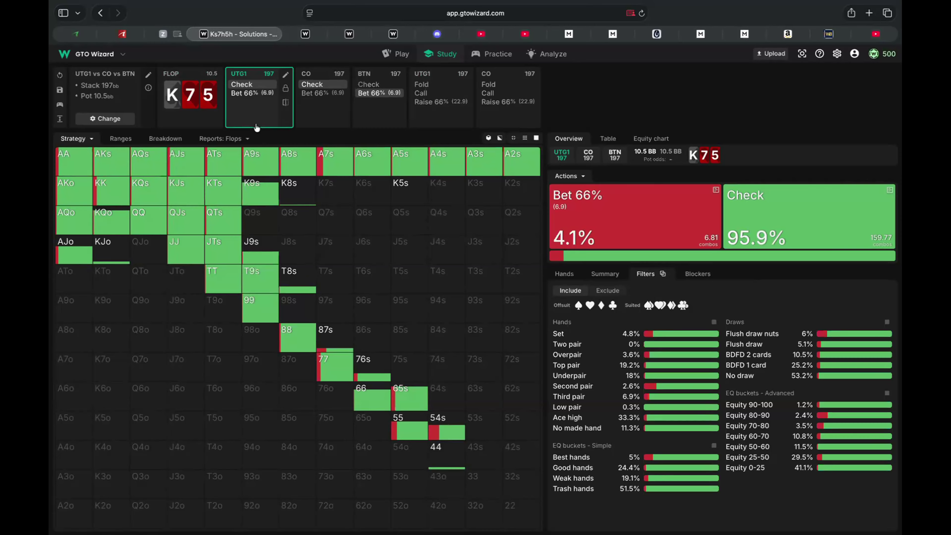
pyautogui.click(77, 139)
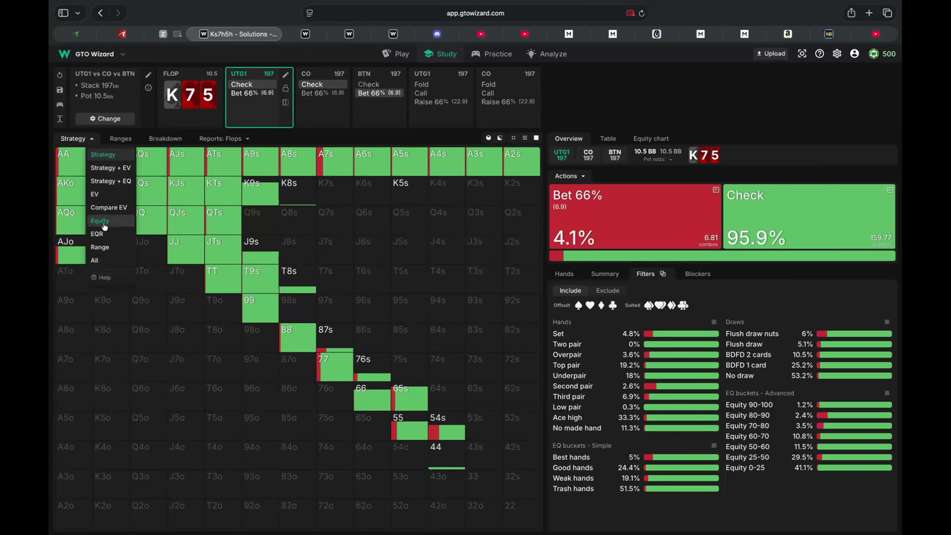
pyautogui.click(103, 223)
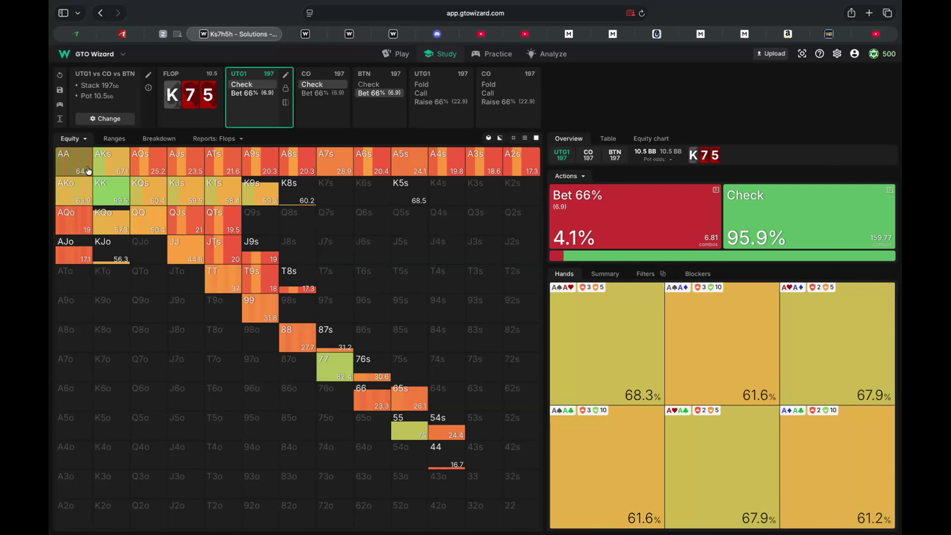
pyautogui.click(388, 95)
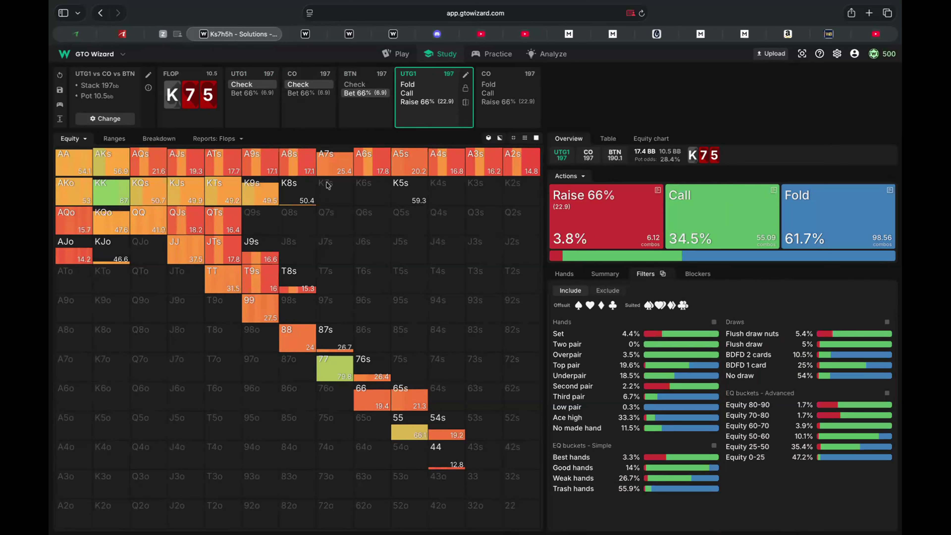
# Step: Switch the range matrix back to Strategy and examine how AA and AKo respond to BTN's bet
pyautogui.click(86, 142)
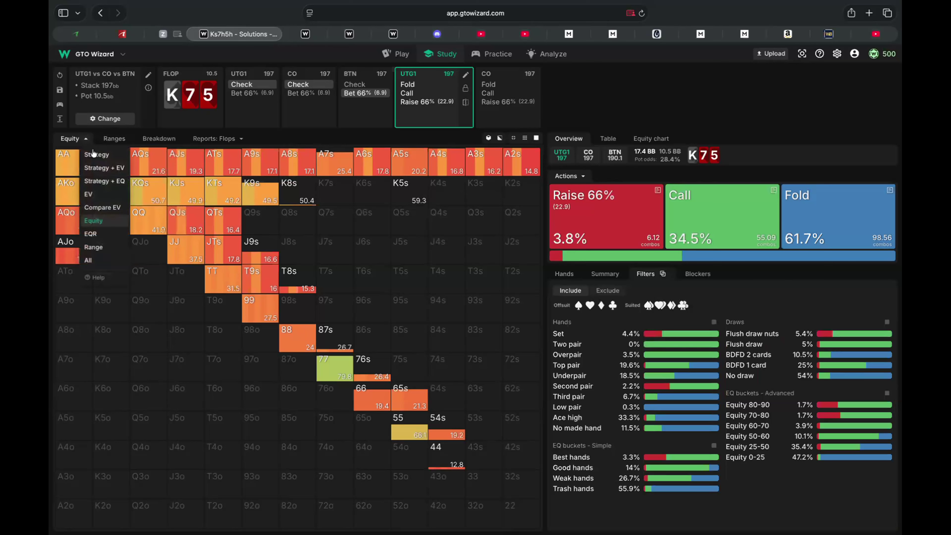
pyautogui.click(85, 155)
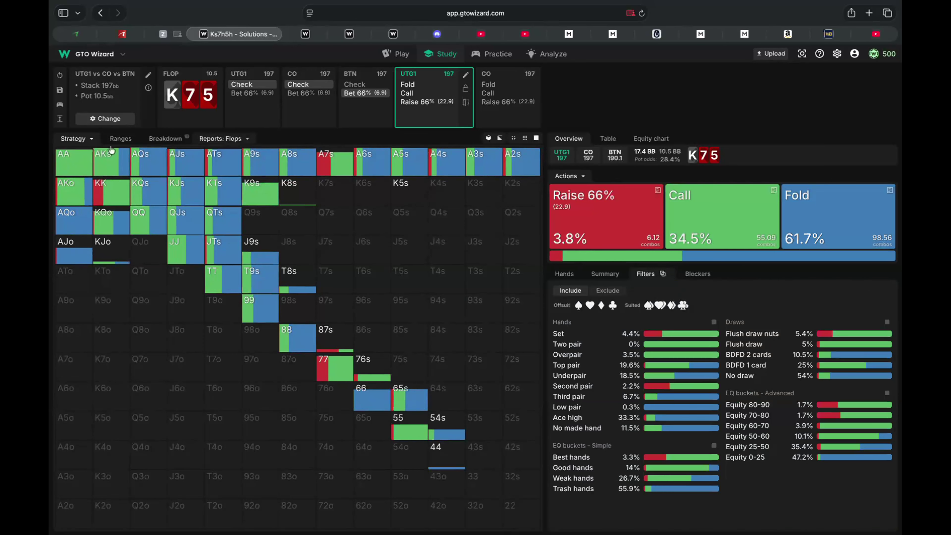
pyautogui.moveTo(63, 169)
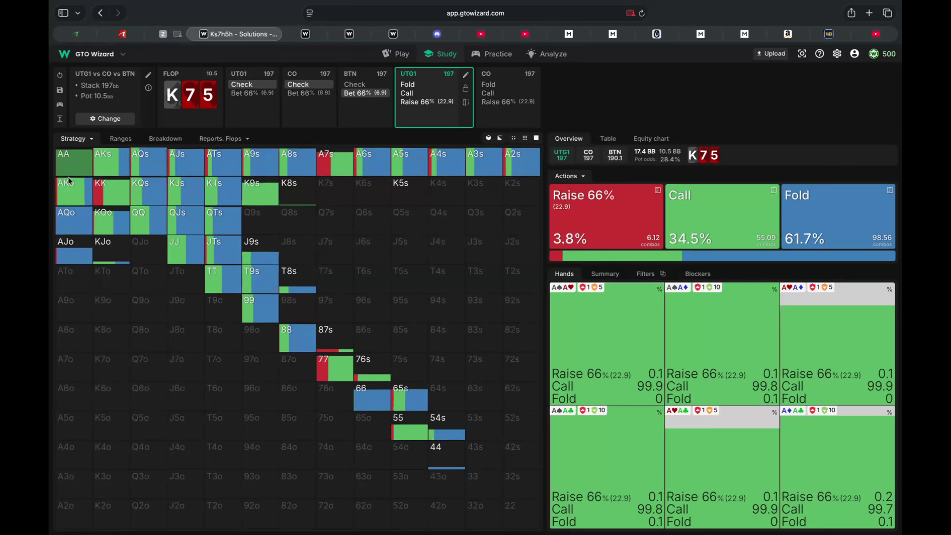
pyautogui.moveTo(73, 191)
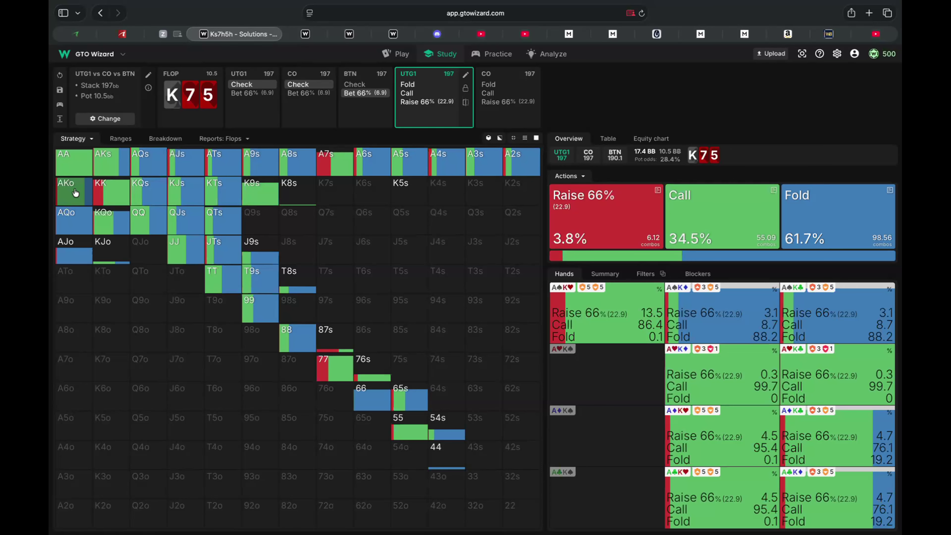
# Step: Remove CO from the custom flop setup and create a heads-up UTG1 vs BTN solution
pyautogui.click(147, 76)
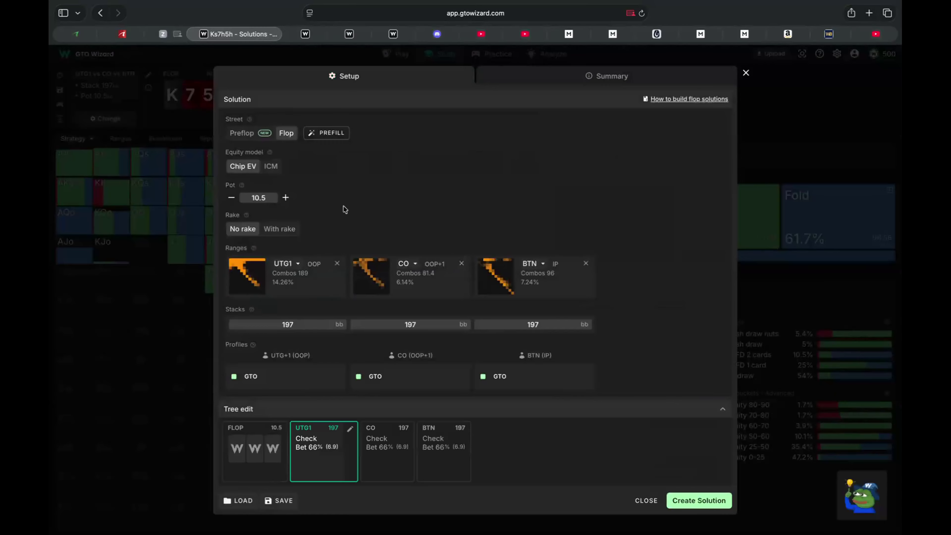
pyautogui.click(460, 264)
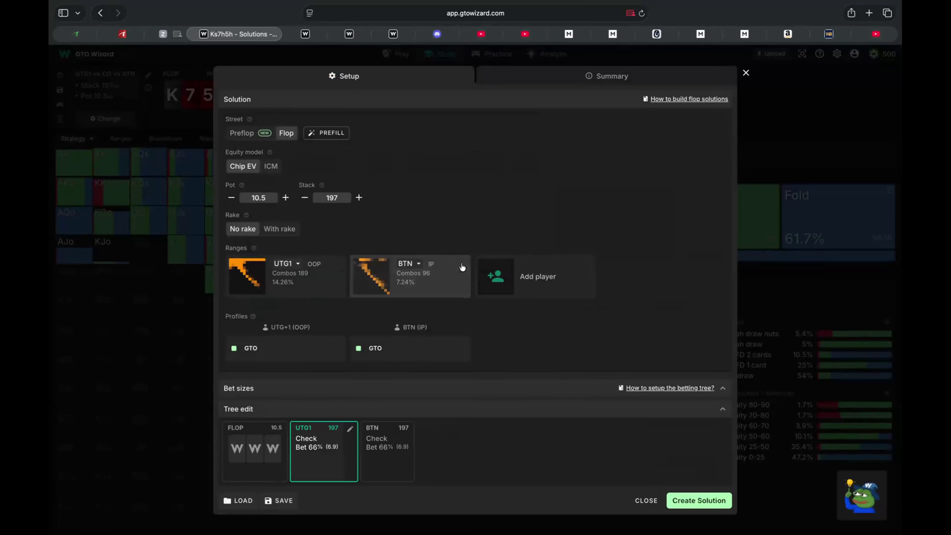
pyautogui.click(682, 501)
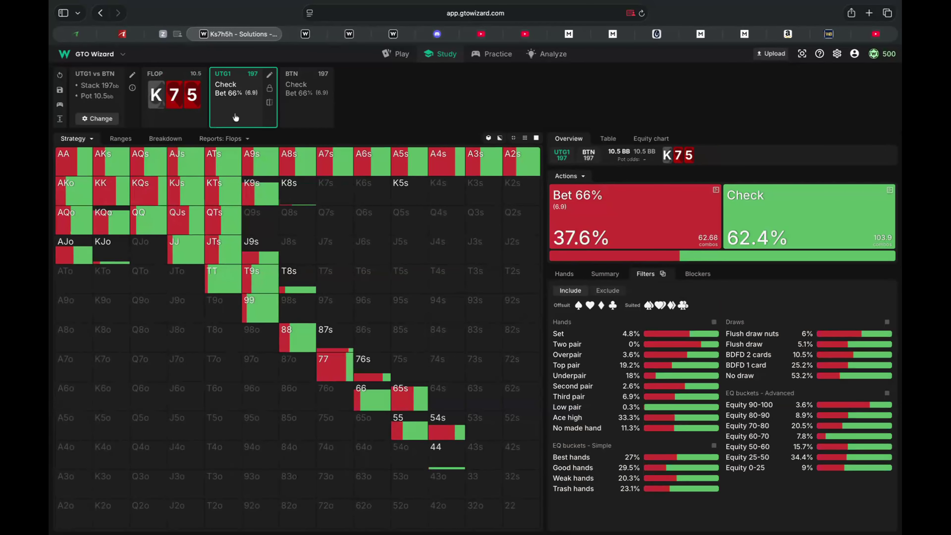
# Step: Choose Bet 66% for UTG1 and Call for BTN on the flop, and set the turn card to Q♣
pyautogui.moveTo(146, 198)
pyautogui.click(238, 94)
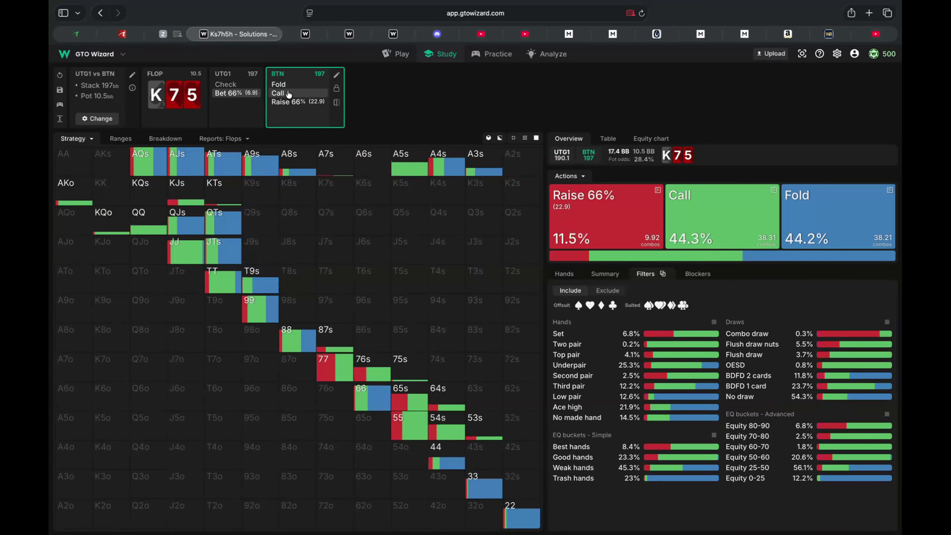
pyautogui.click(304, 96)
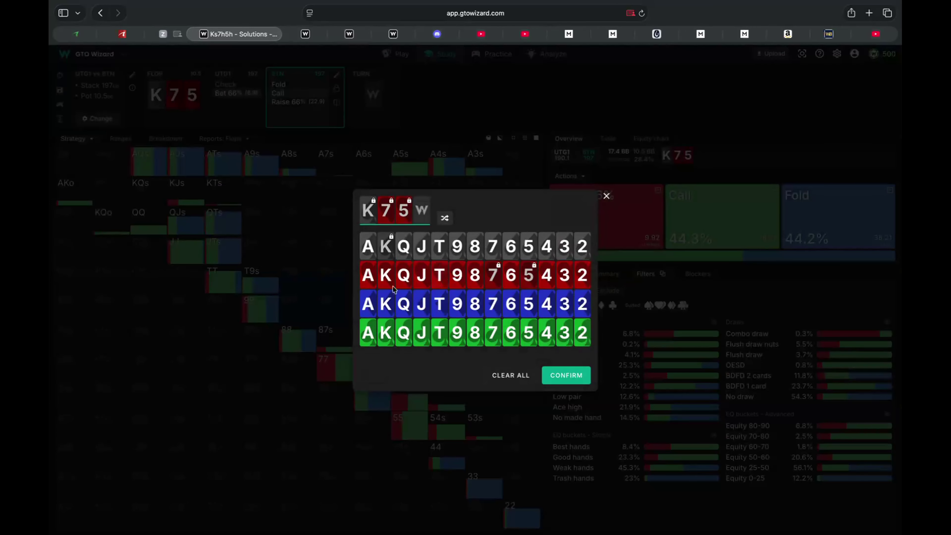
pyautogui.click(403, 336)
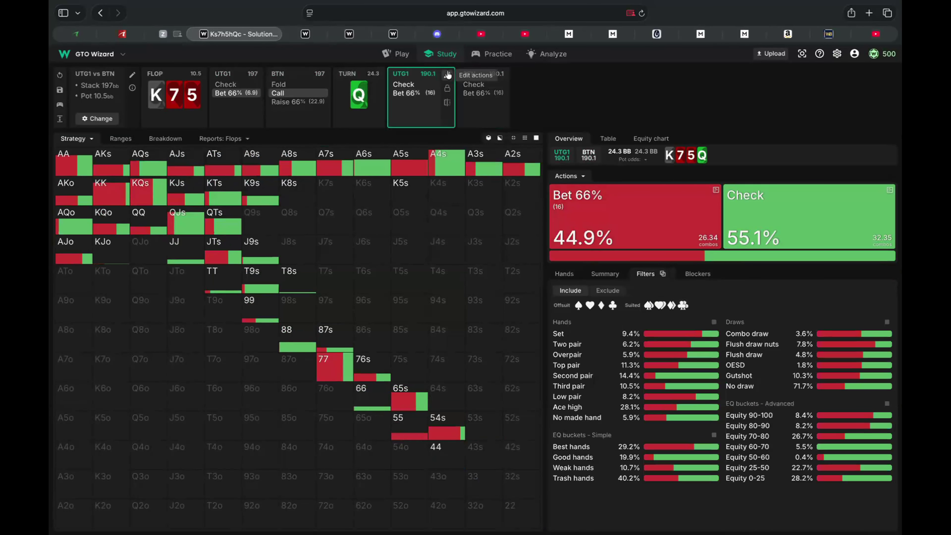
# Step: Set UTG1's turn bet size to 100% of the pot
pyautogui.click(448, 74)
pyautogui.write('100')
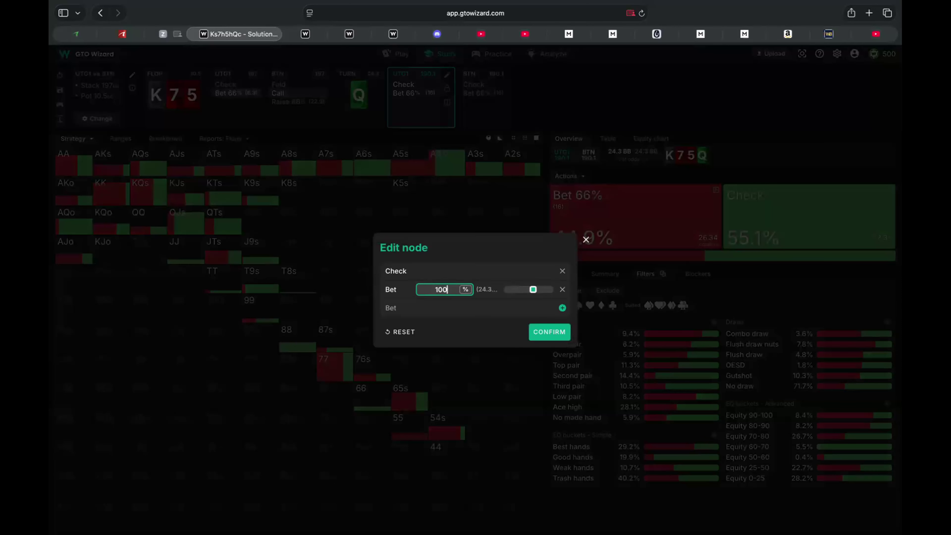
pyautogui.click(548, 334)
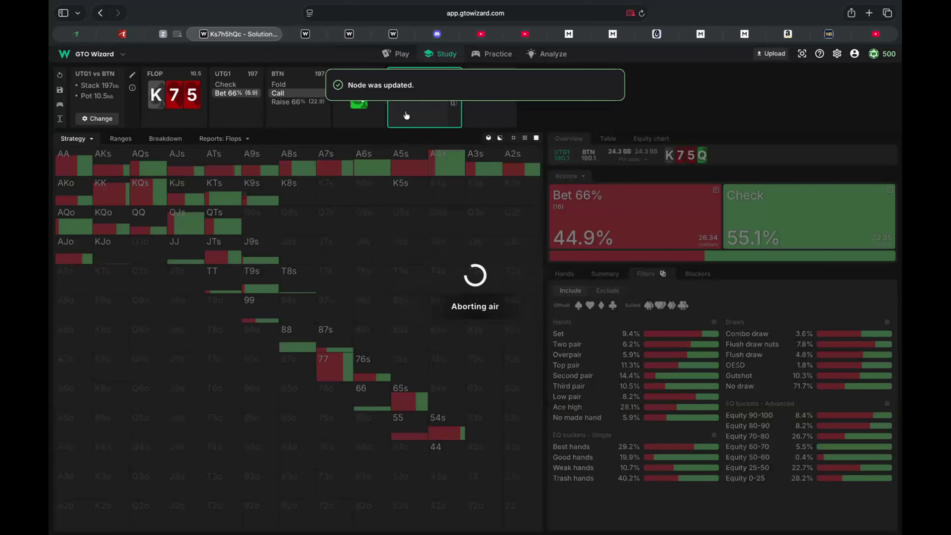
# Step: Choose Bet 100% for UTG1 and Call for BTN on the turn, and set the river card to K♣
pyautogui.click(421, 98)
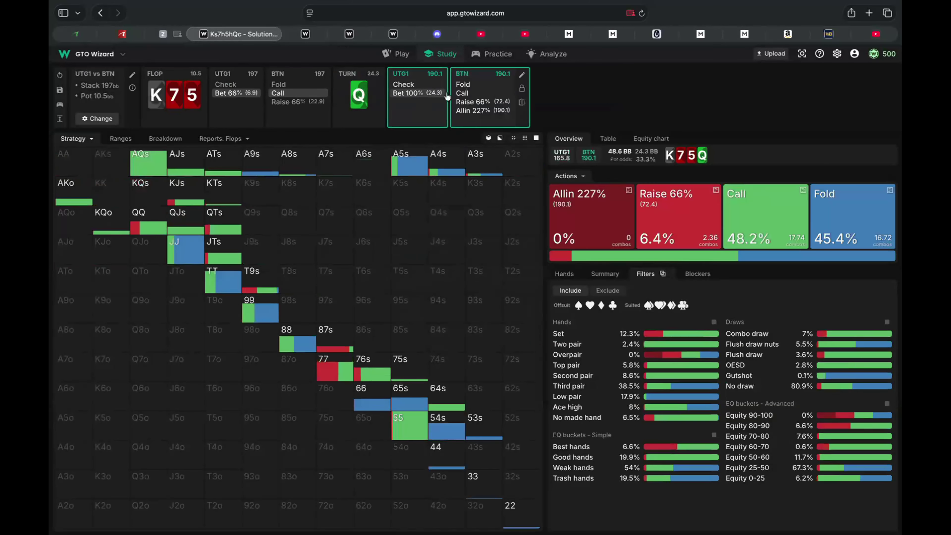
pyautogui.click(472, 96)
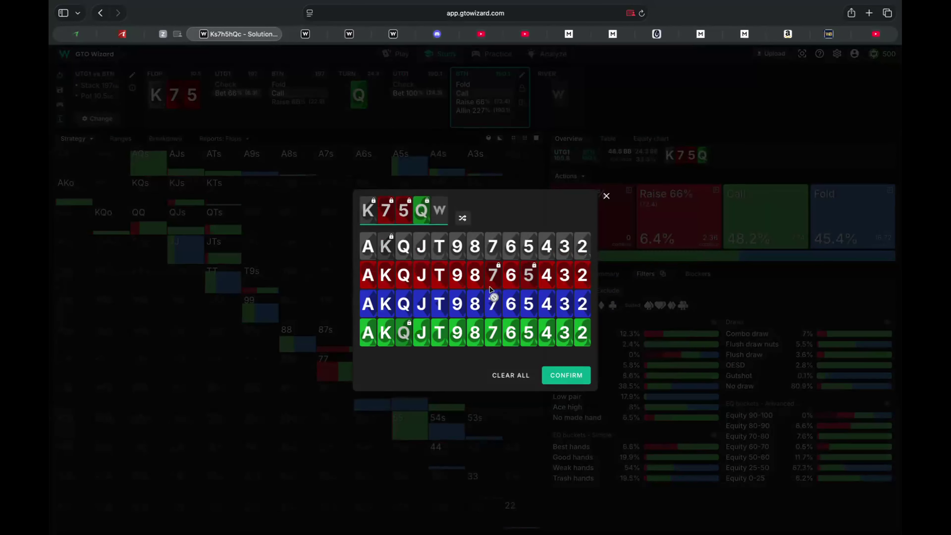
pyautogui.click(386, 332)
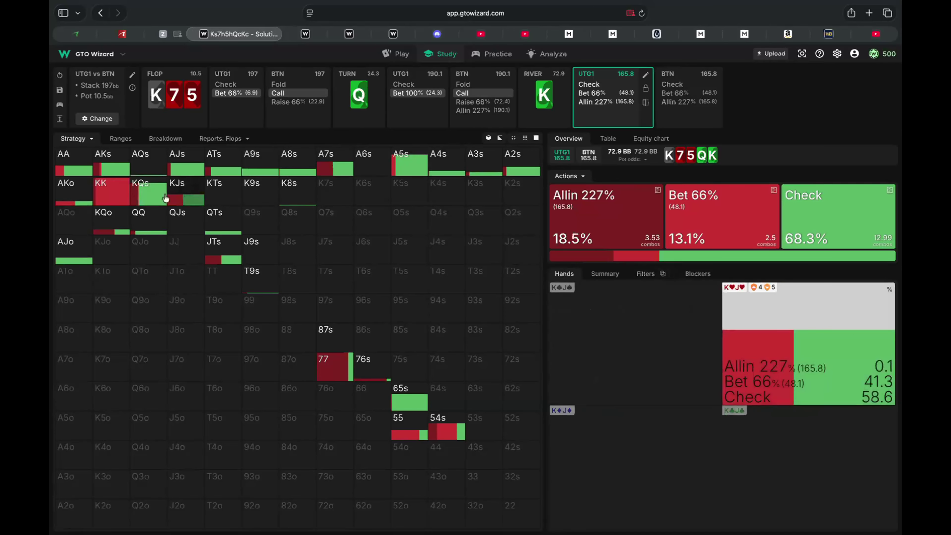
# Step: Compare UTG1's river strategy for the KQs combos K♥Q♥ and K♦Q♦ on K♠7♥5♥Q♣K♣
pyautogui.moveTo(161, 200)
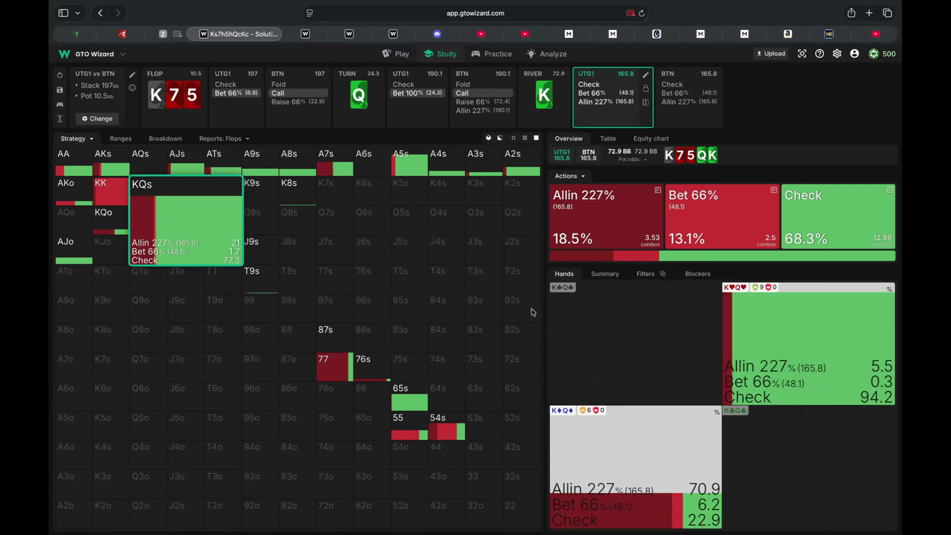
pyautogui.moveTo(749, 334)
pyautogui.moveTo(586, 469)
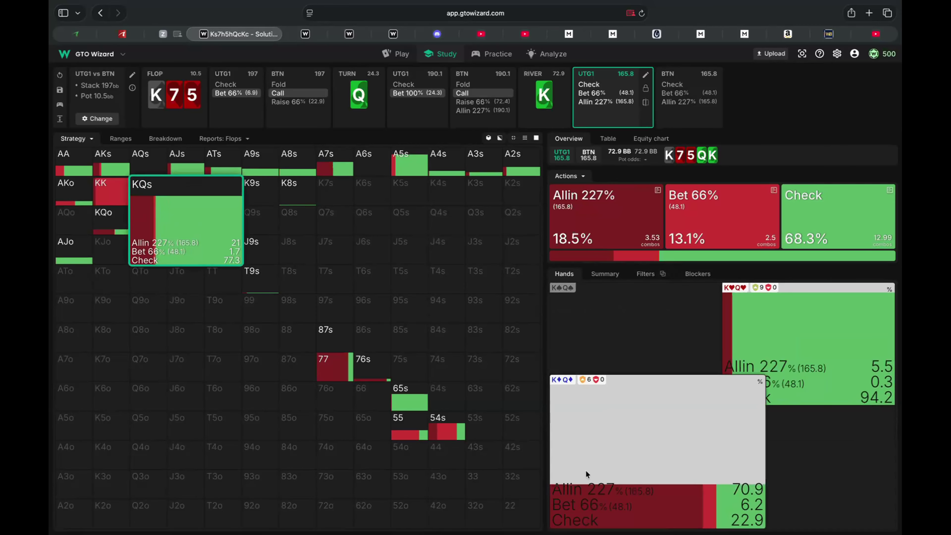
pyautogui.moveTo(771, 361)
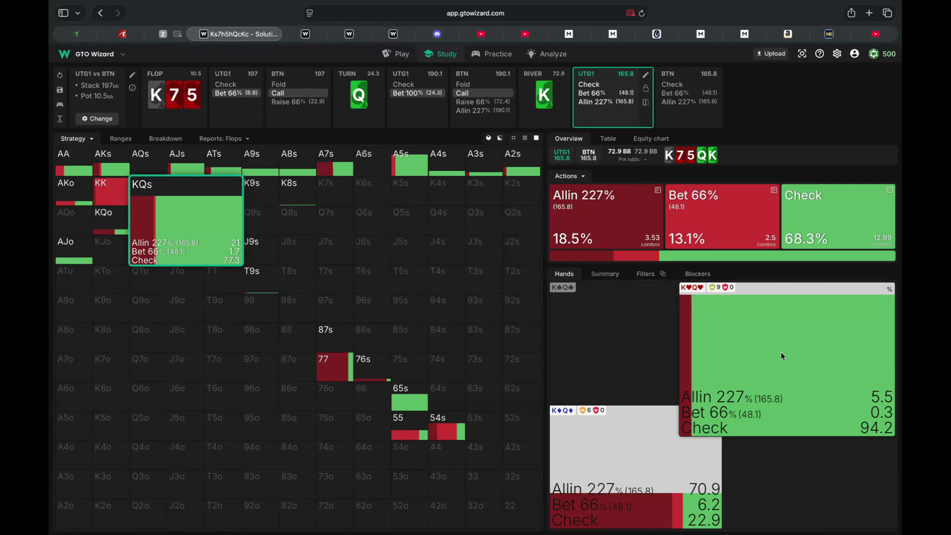
pyautogui.moveTo(642, 452)
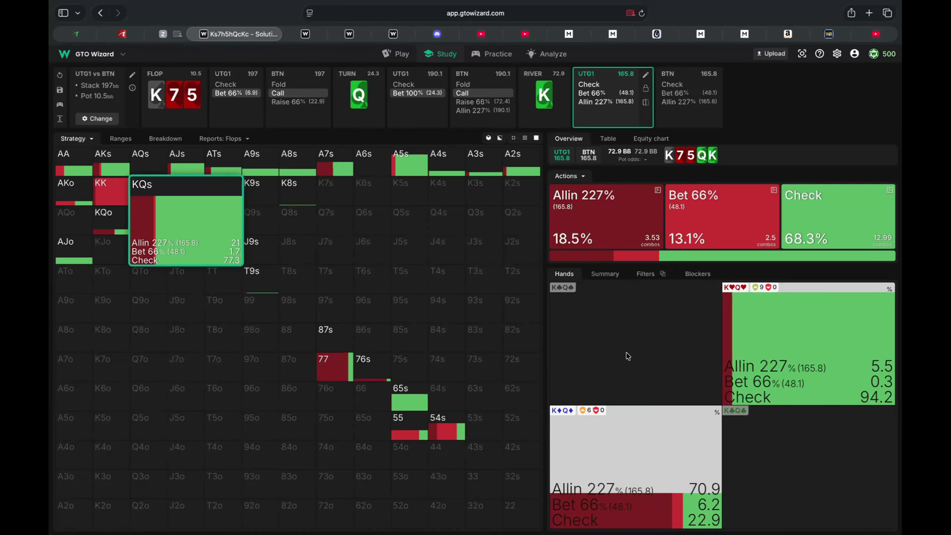
# Step: Choose Check for UTG1 on the river, inspect BTN's strategy, and return to UTG1's river action
pyautogui.click(613, 88)
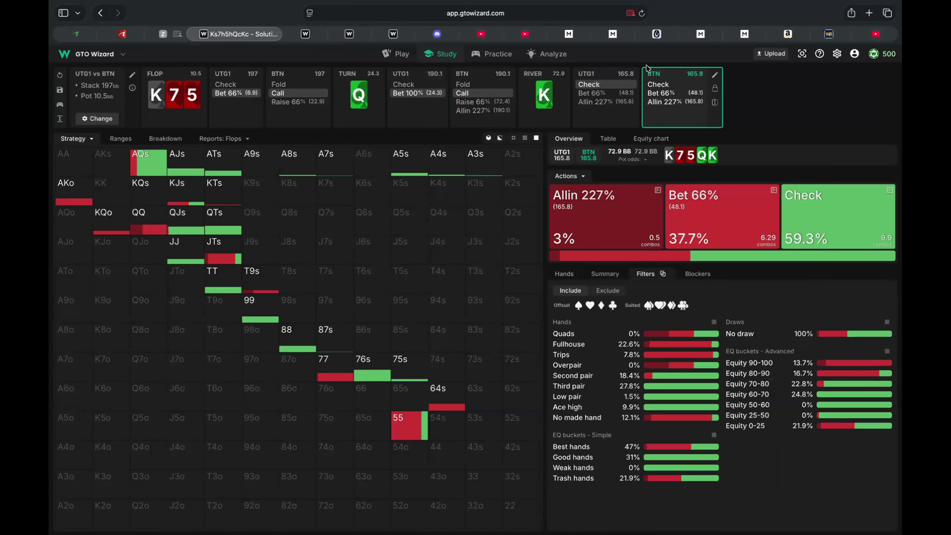
pyautogui.press('Left')
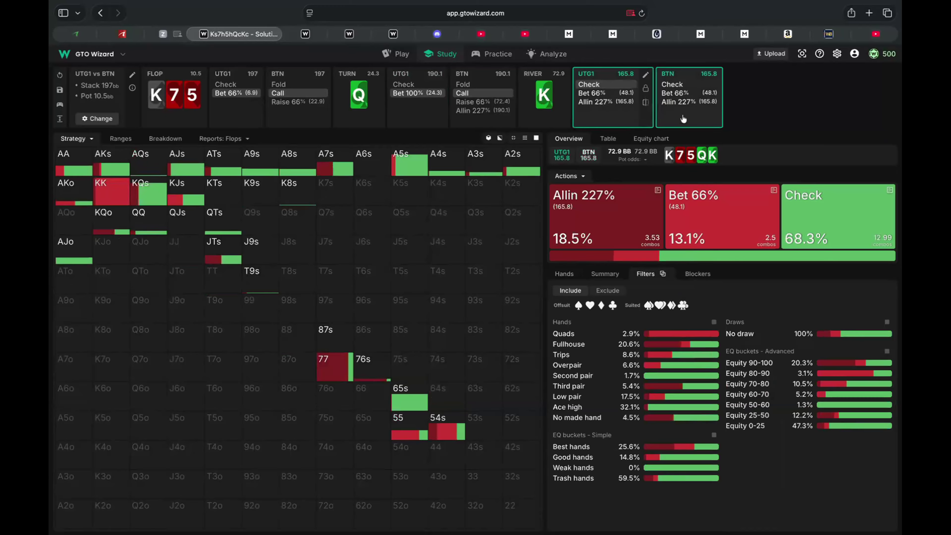
pyautogui.click(683, 118)
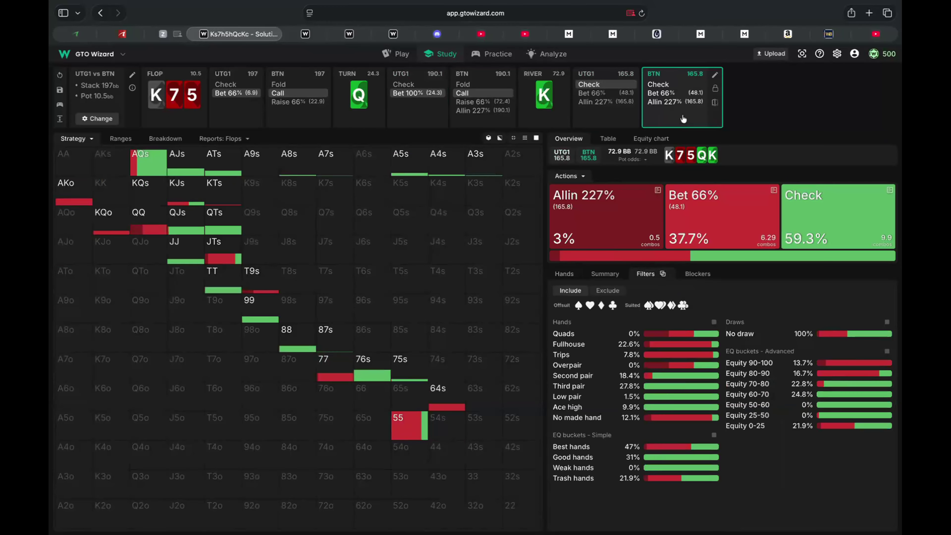
pyautogui.click(592, 125)
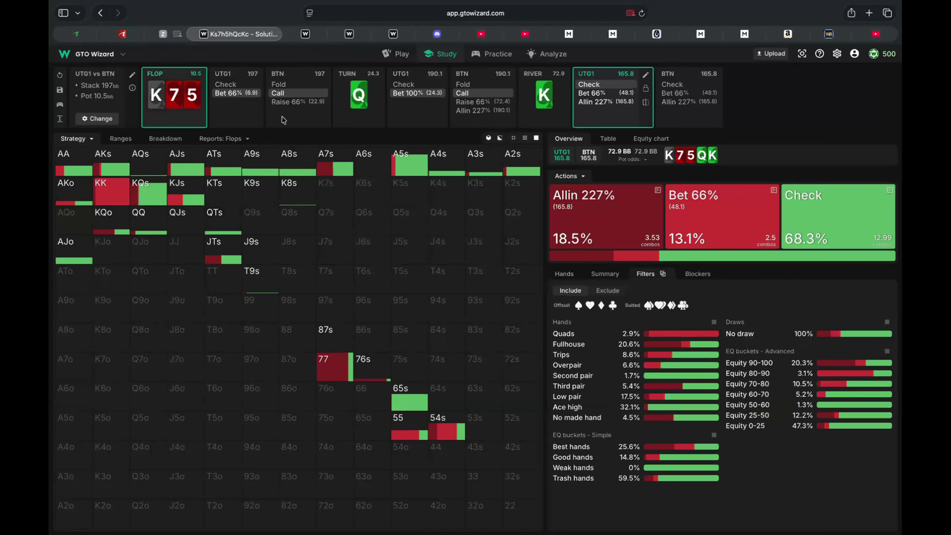
# Step: Load the 8max 200bb cash preflop solution with cEV rake, General bet sizes and a 3x opening size
pyautogui.moveTo(442, 54)
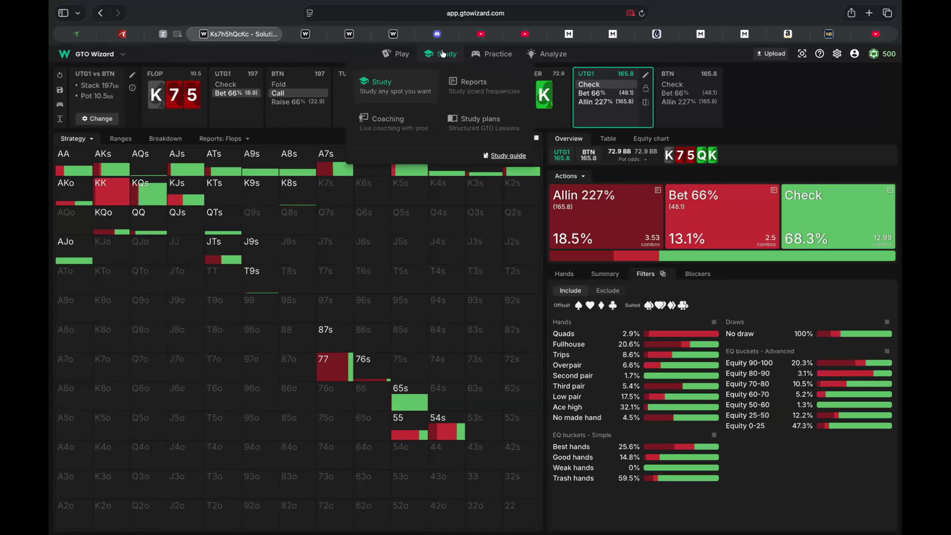
pyautogui.click(443, 54)
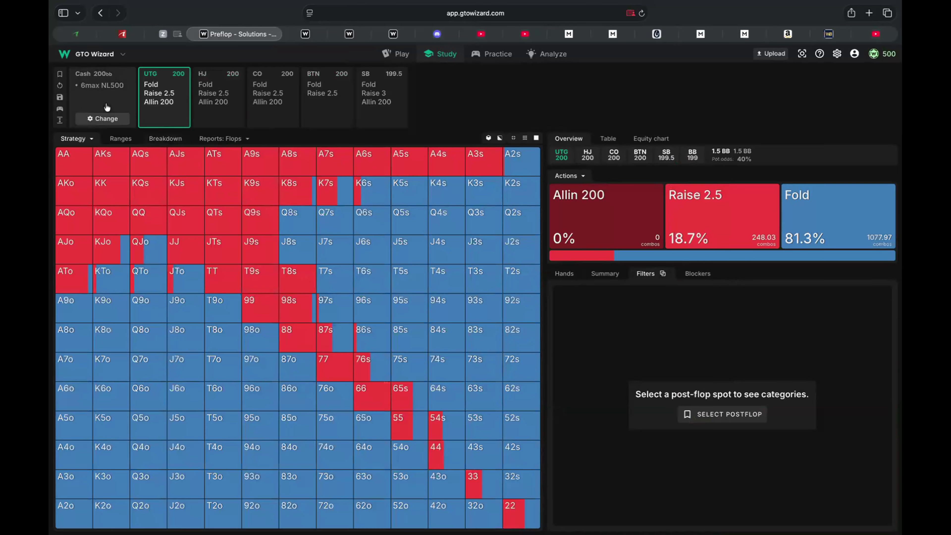
pyautogui.click(105, 118)
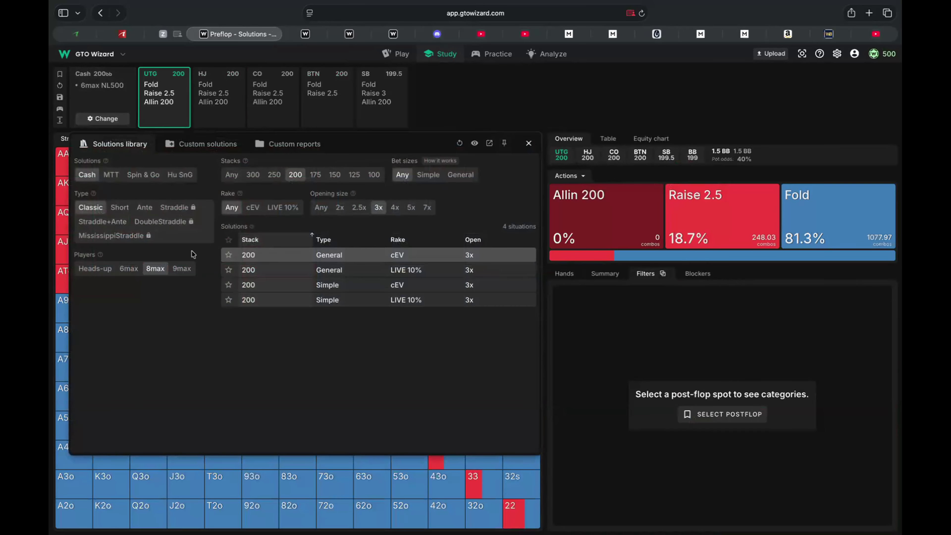
pyautogui.click(182, 269)
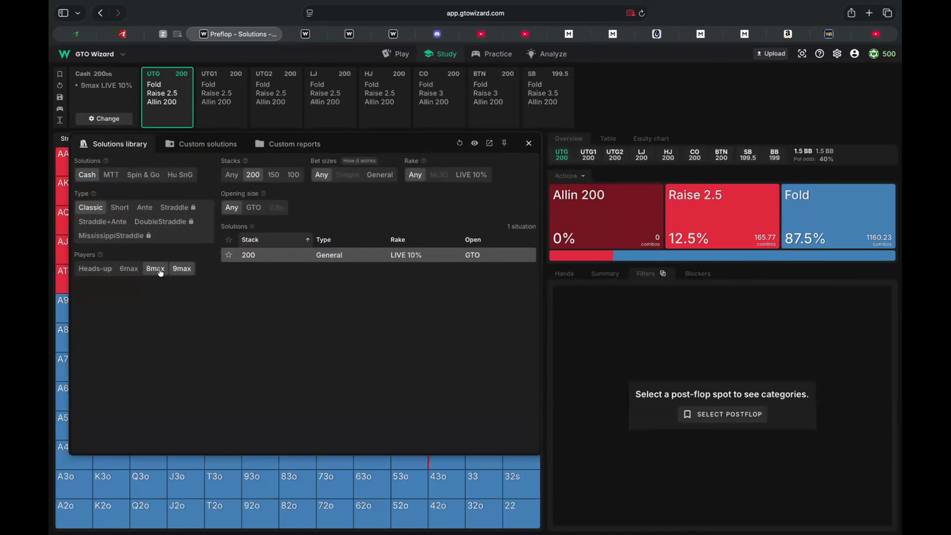
pyautogui.click(160, 271)
pyautogui.click(378, 210)
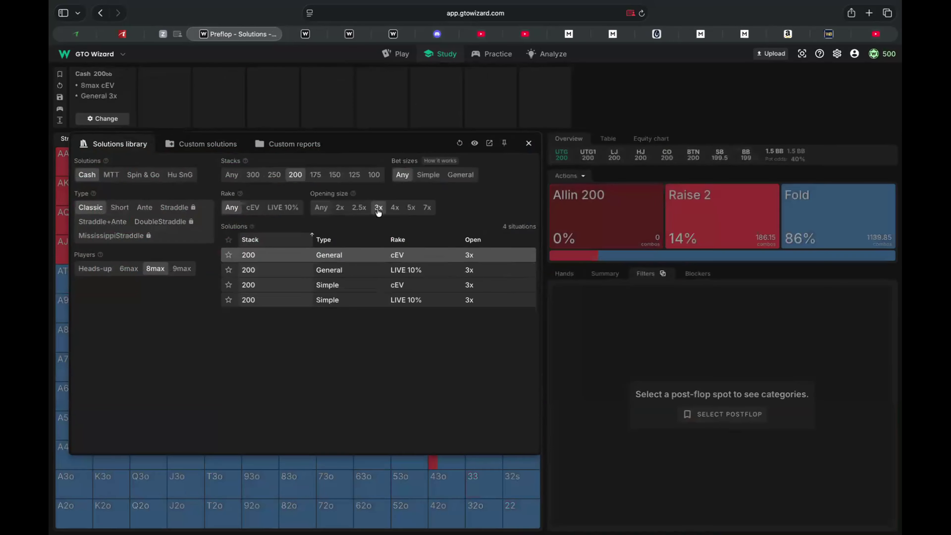
pyautogui.click(528, 143)
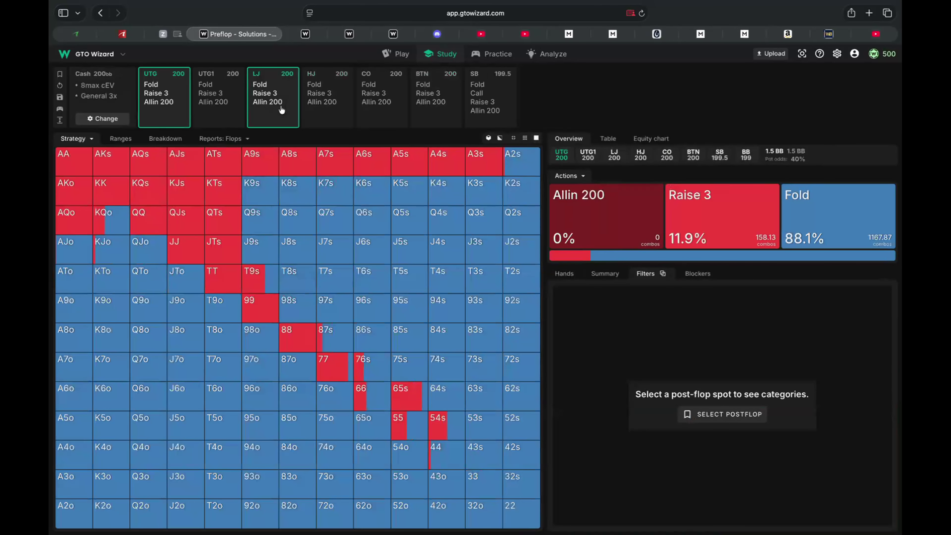
# Step: Build a preflop line of LJ Raise 3, HJ Call and BB Call, and create the three-way postflop AI solution
pyautogui.click(265, 95)
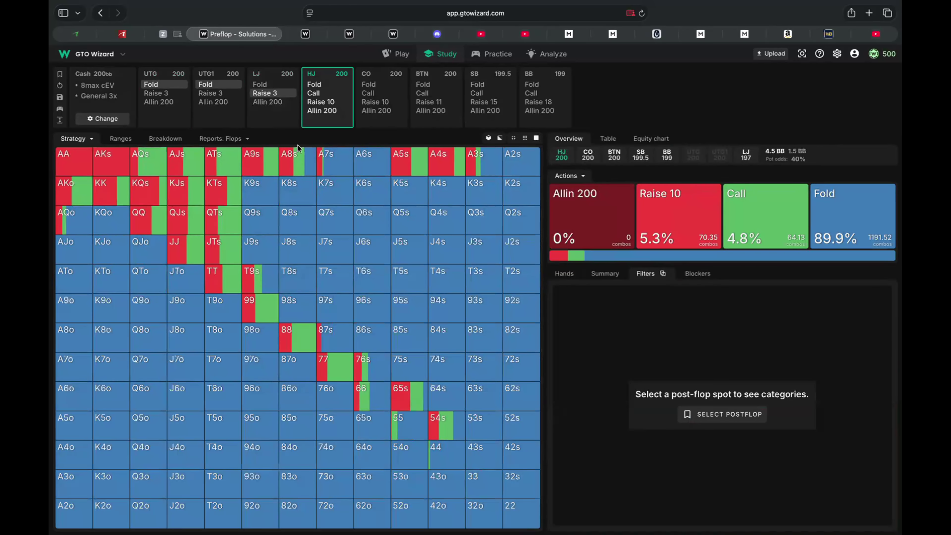
pyautogui.click(328, 93)
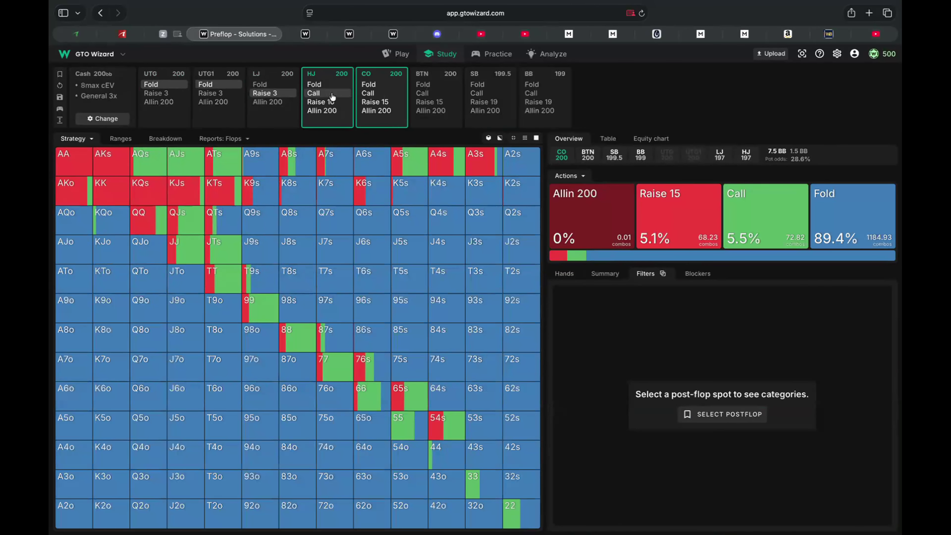
pyautogui.click(544, 94)
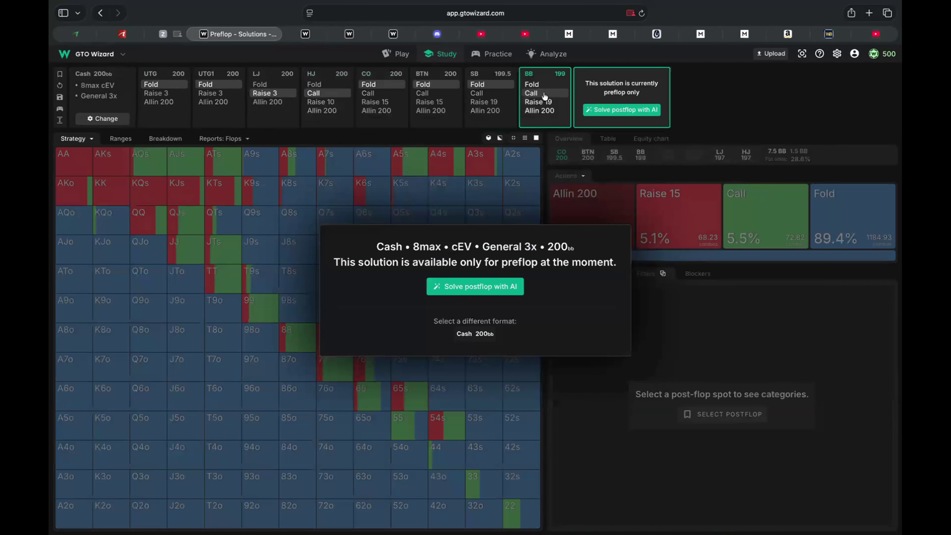
pyautogui.click(462, 286)
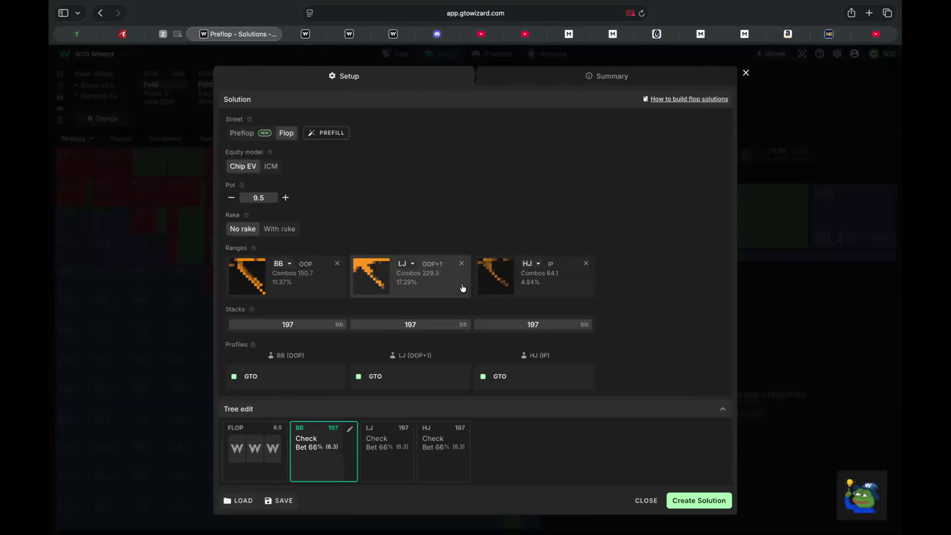
pyautogui.click(689, 501)
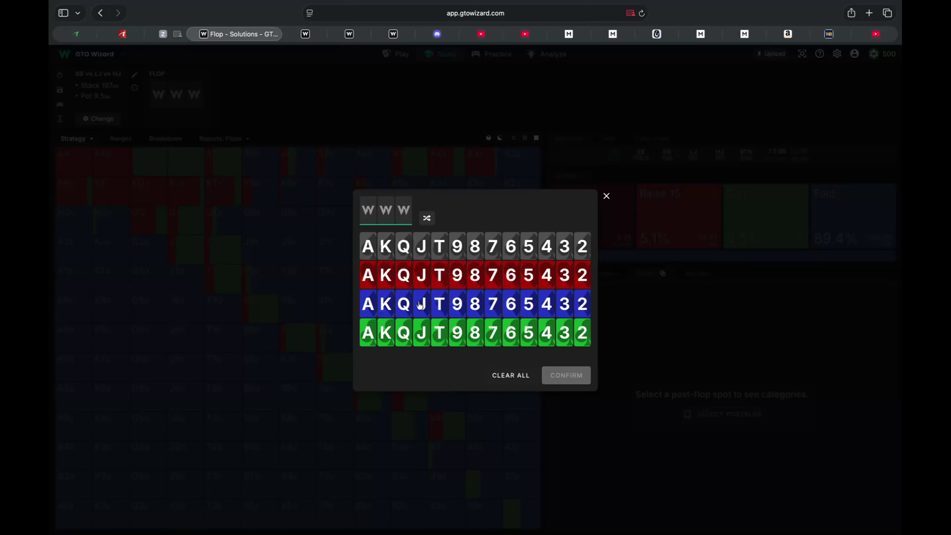
# Step: Set the flop to 3♠2♠2♣ and inspect BB's strategy for the 65s combos
pyautogui.click(564, 246)
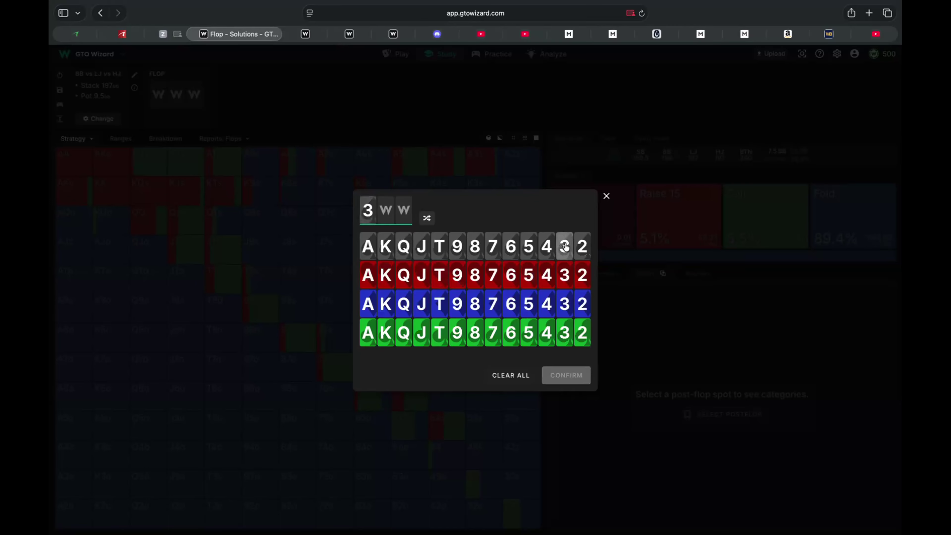
pyautogui.click(583, 246)
pyautogui.click(582, 331)
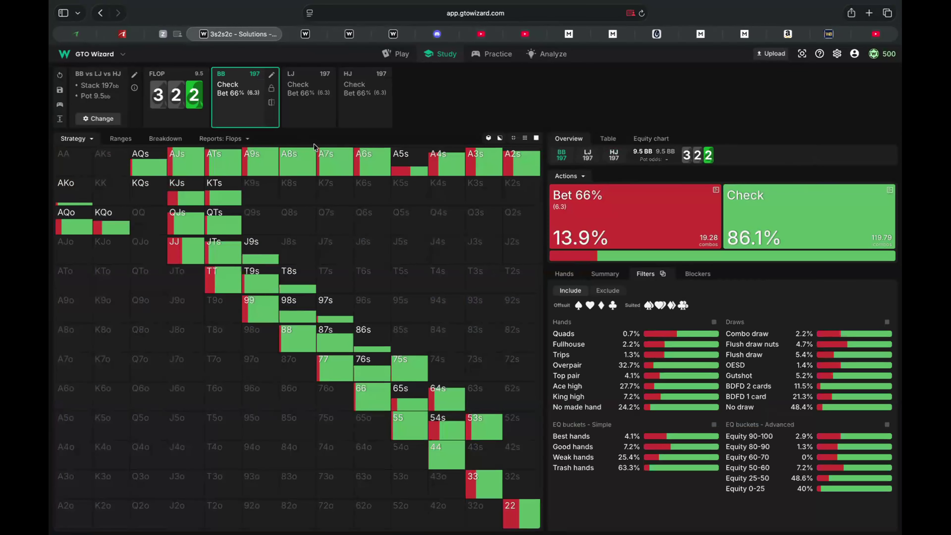
pyautogui.click(411, 396)
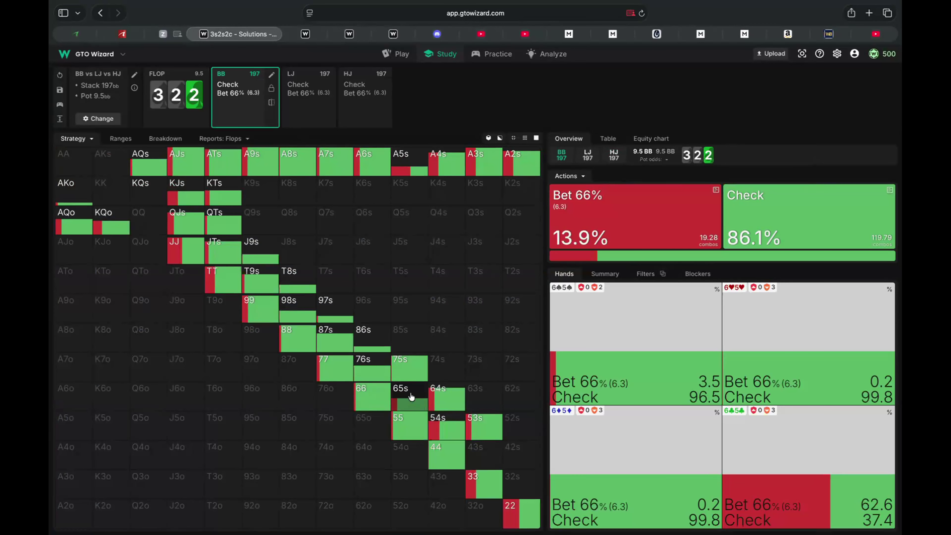
# Step: Choose flop actions BB Check, LJ Bet 66%, HJ Fold and BB Call, and set the turn card to 5♠
pyautogui.click(232, 85)
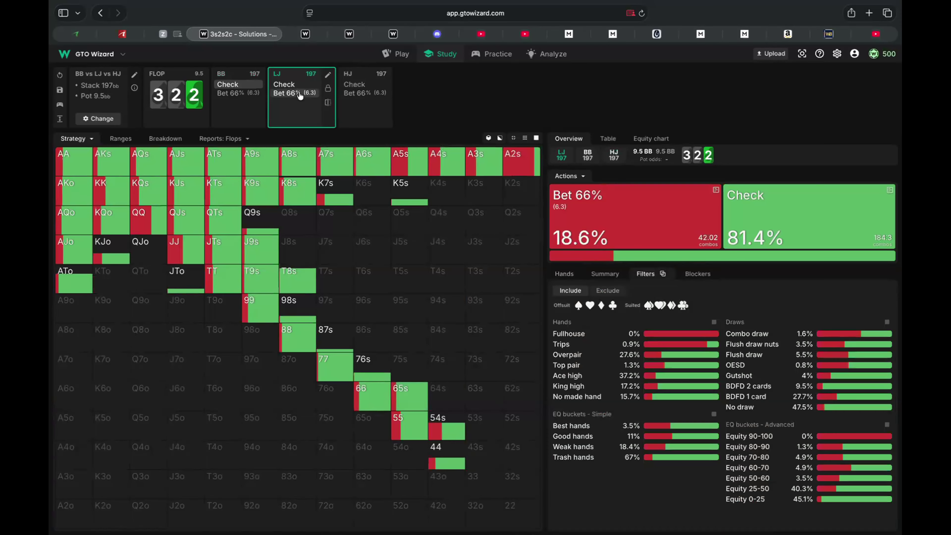
pyautogui.click(300, 94)
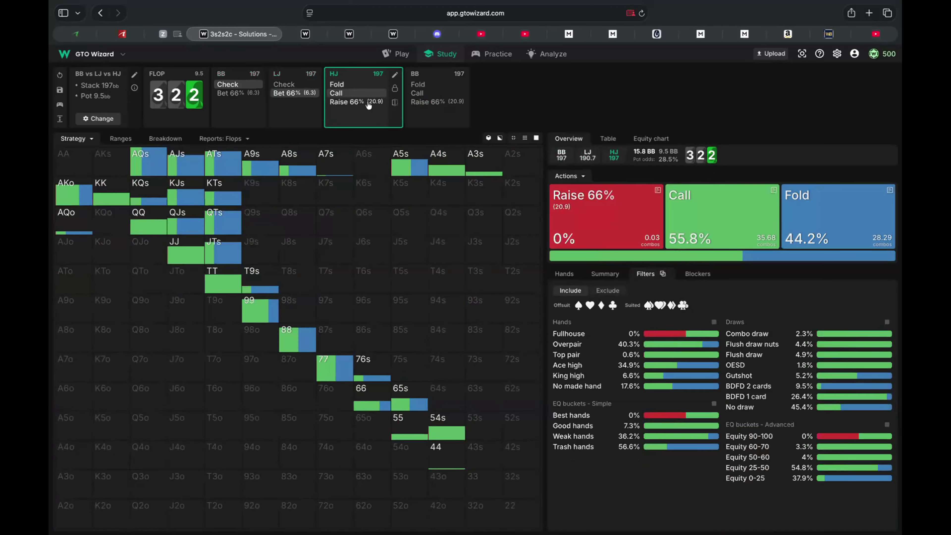
pyautogui.click(336, 93)
pyautogui.click(433, 94)
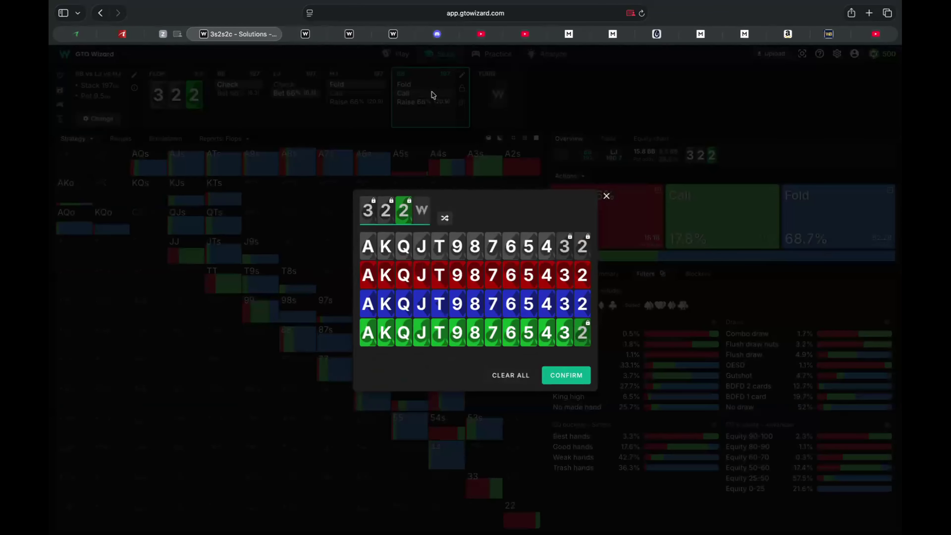
pyautogui.click(533, 245)
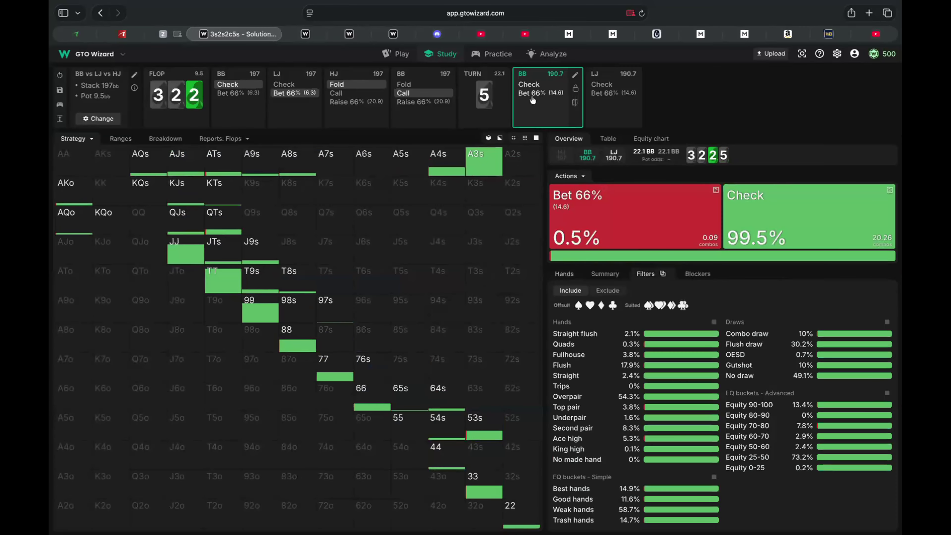
# Step: Choose Check for BB on the turn and display hand equities for LJ's range
pyautogui.click(536, 86)
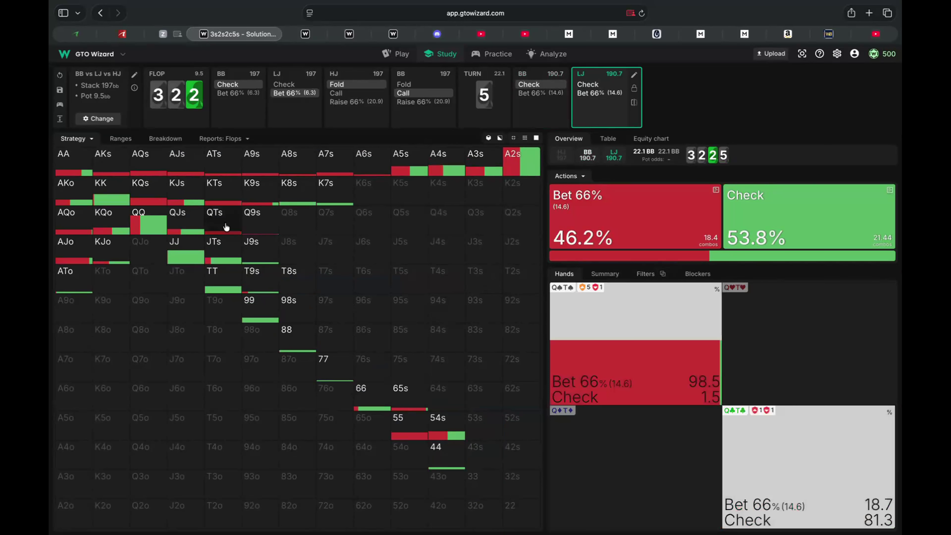
pyautogui.click(77, 138)
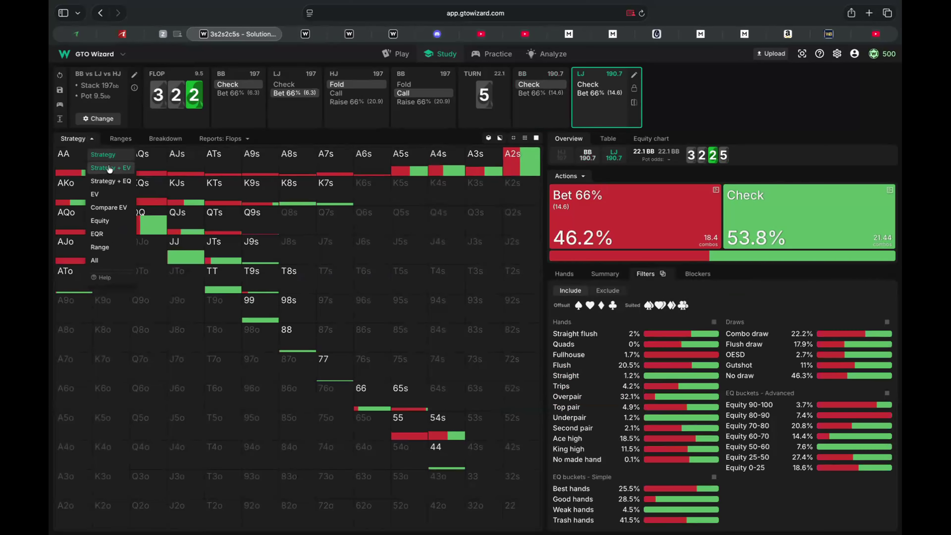
pyautogui.click(112, 227)
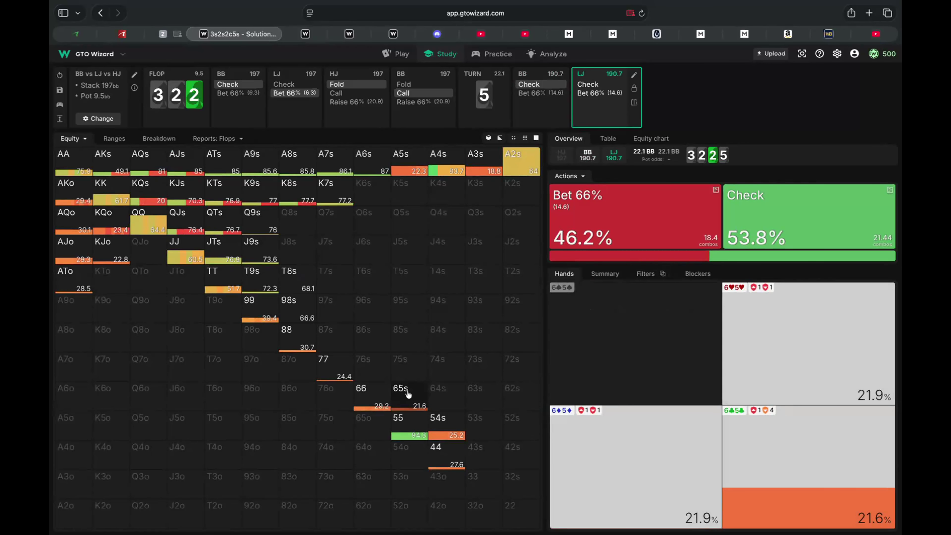
# Step: Set LJ's turn bet size to 90% of the pot and inspect the equity of the 65s combos
pyautogui.click(634, 77)
pyautogui.write('90')
pyautogui.click(548, 331)
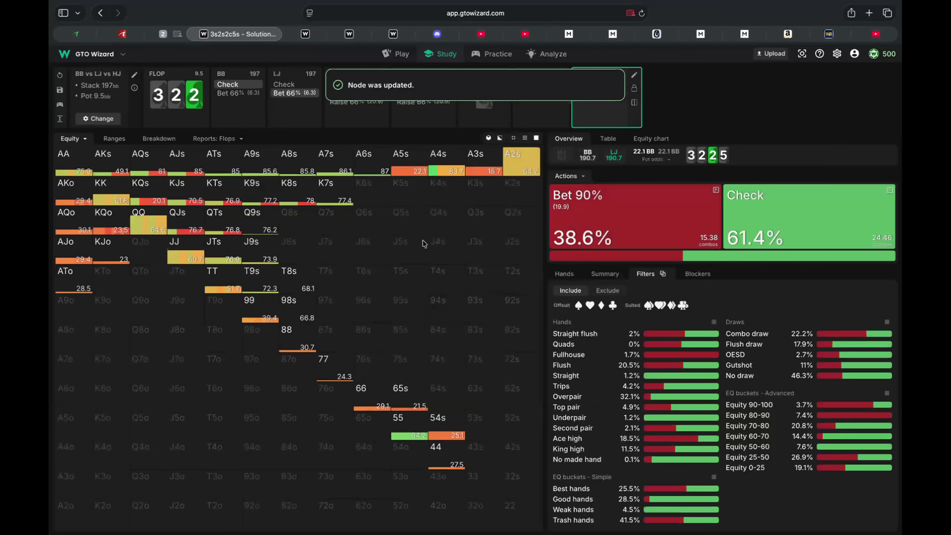
pyautogui.moveTo(414, 408)
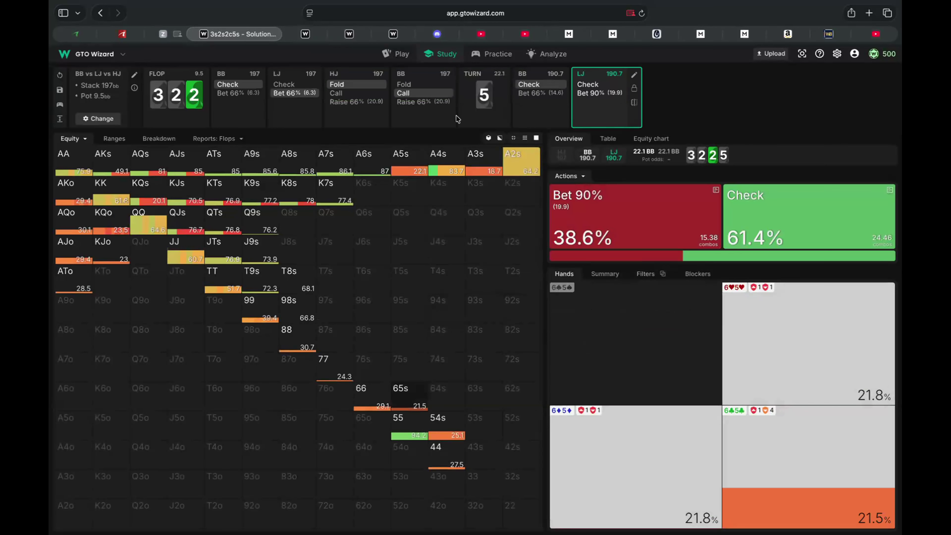
# Step: Choose Bet 90% for LJ and Call for BB on the turn, and set the river card to 9♠
pyautogui.click(613, 94)
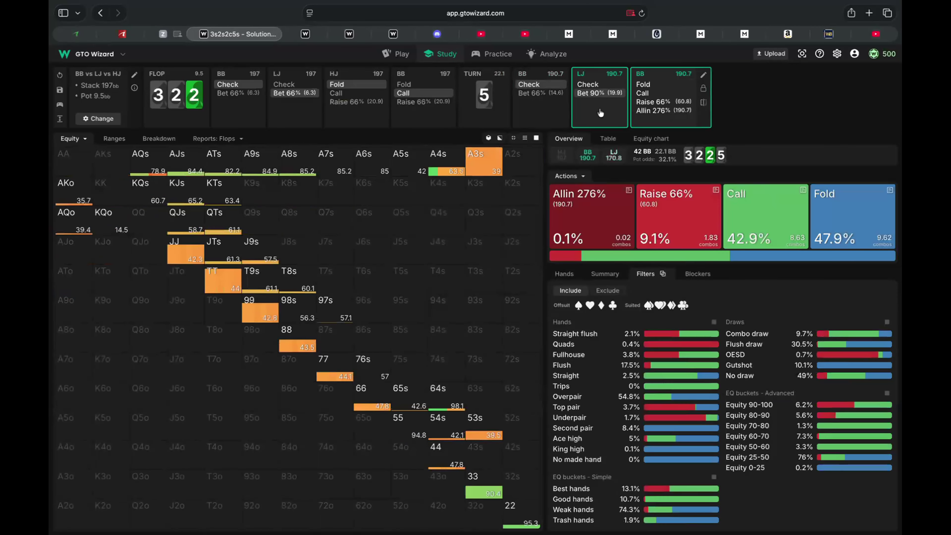
pyautogui.click(656, 93)
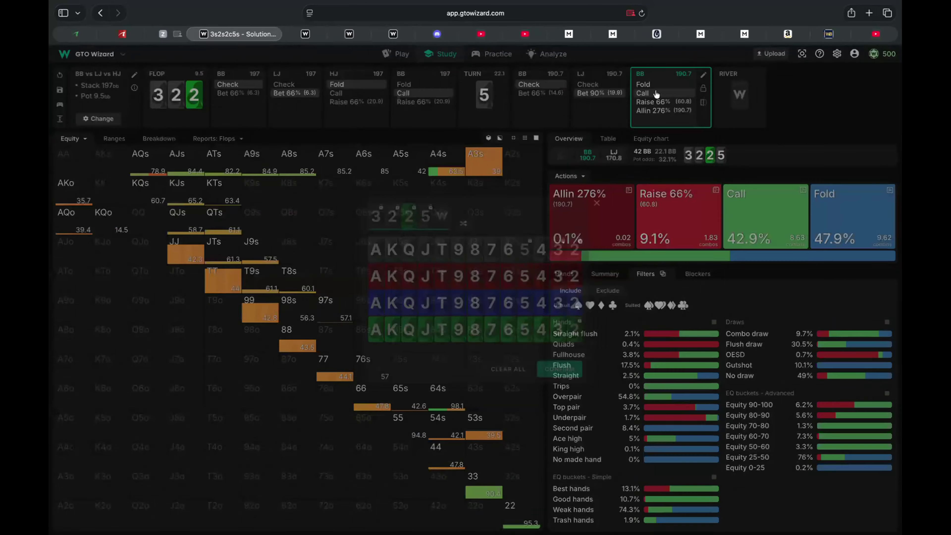
pyautogui.click(457, 247)
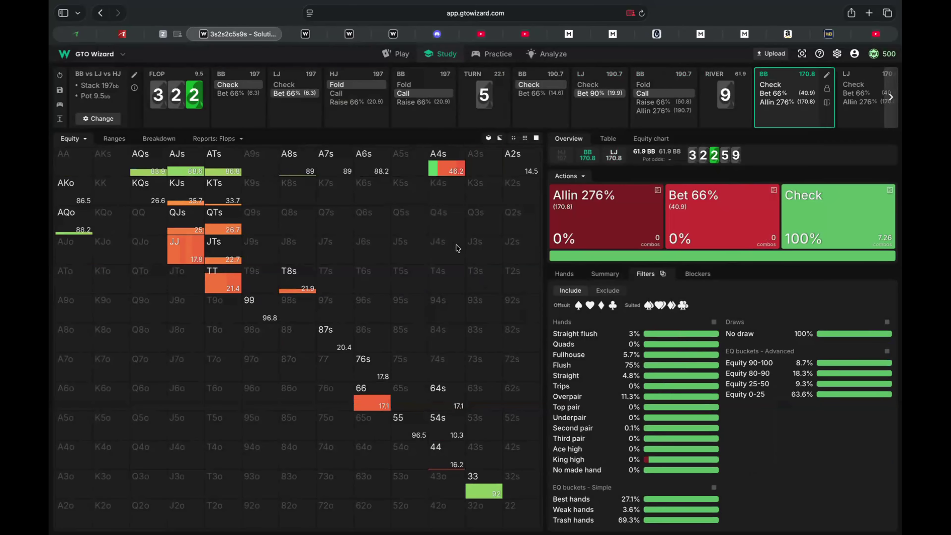
# Step: Return the grid to the strategy view, choose Check for BB on the river, and inspect LJ's 65s strategy
pyautogui.click(75, 138)
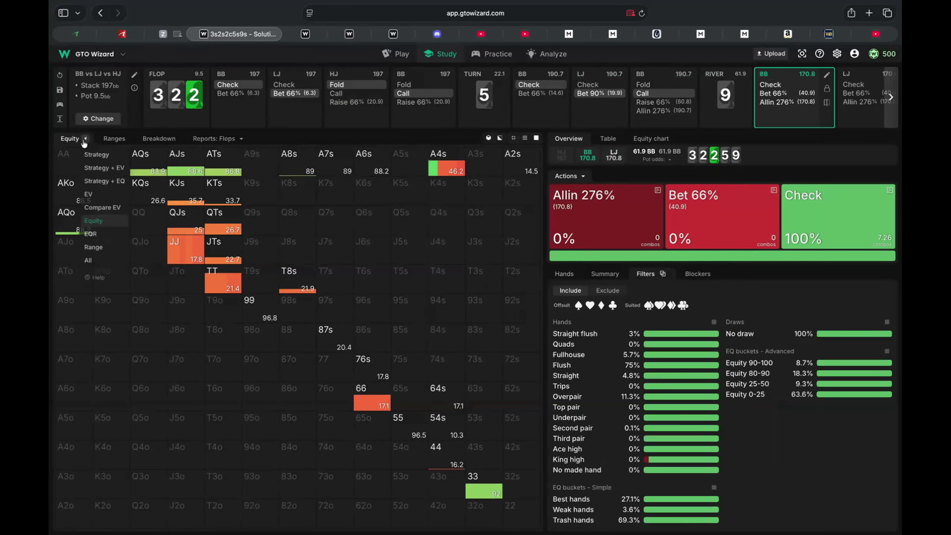
pyautogui.click(90, 156)
pyautogui.moveTo(386, 365)
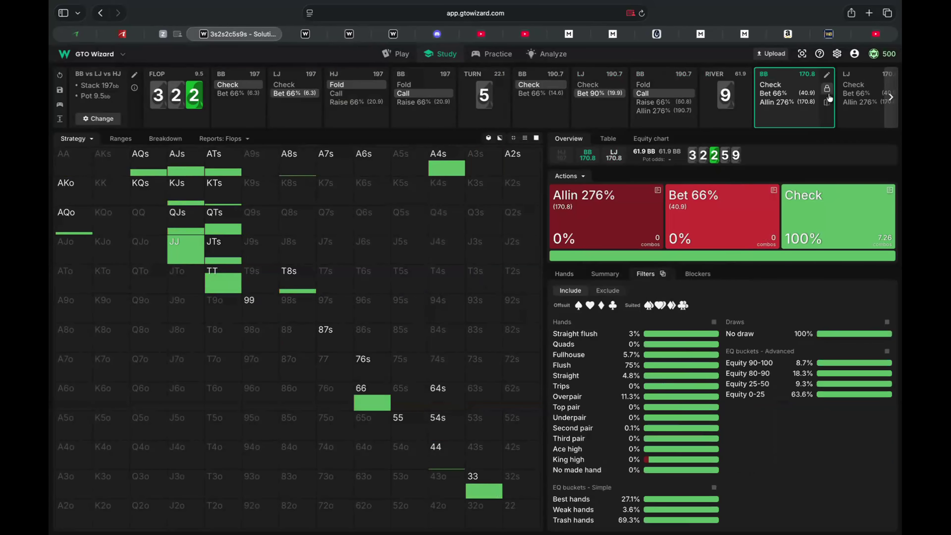
pyautogui.click(790, 87)
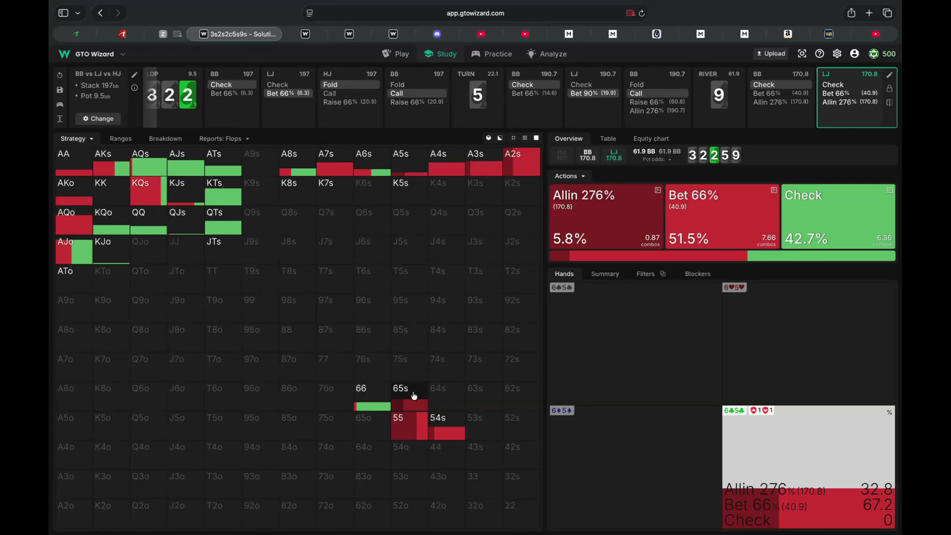
pyautogui.click(646, 273)
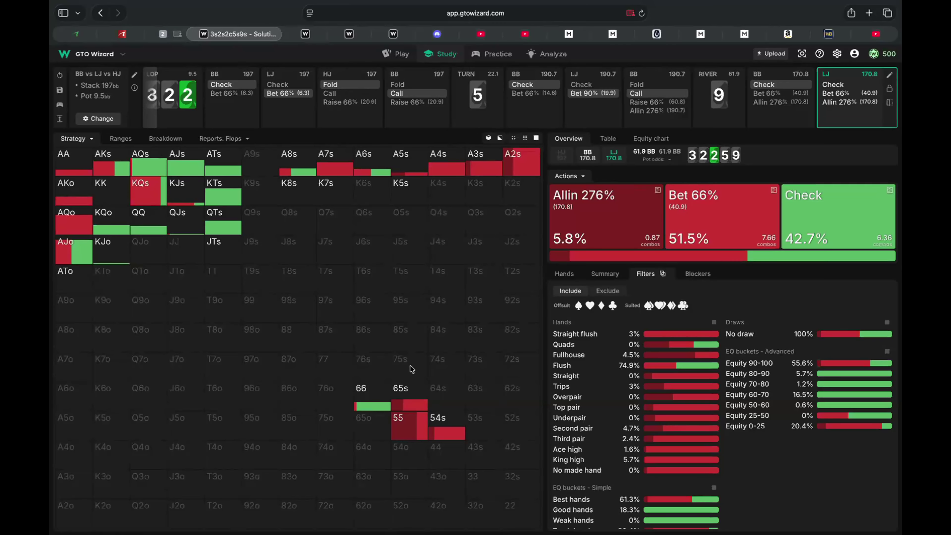
pyautogui.moveTo(406, 390)
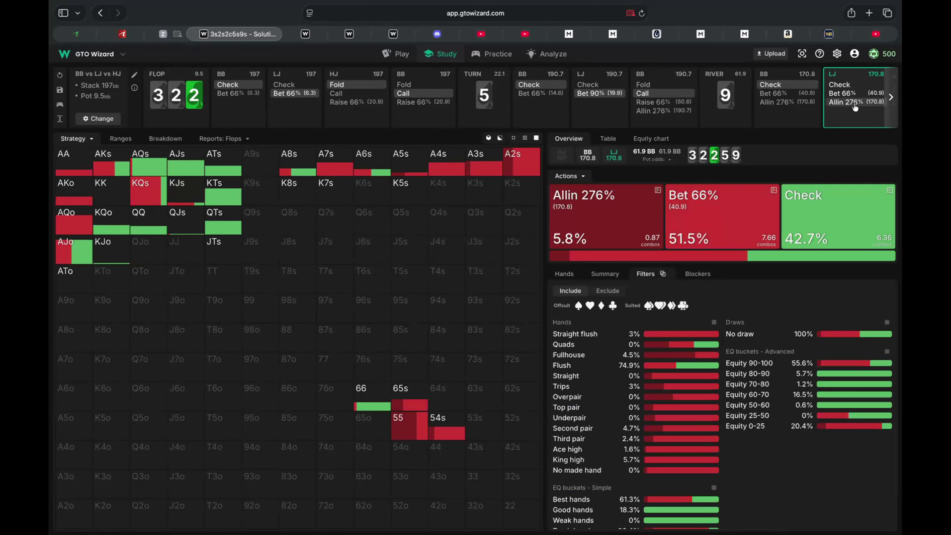
# Step: Choose Allin 276% for LJ on the river, and open the strategy comparison for BB's turn response to Bet 90%
pyautogui.click(846, 102)
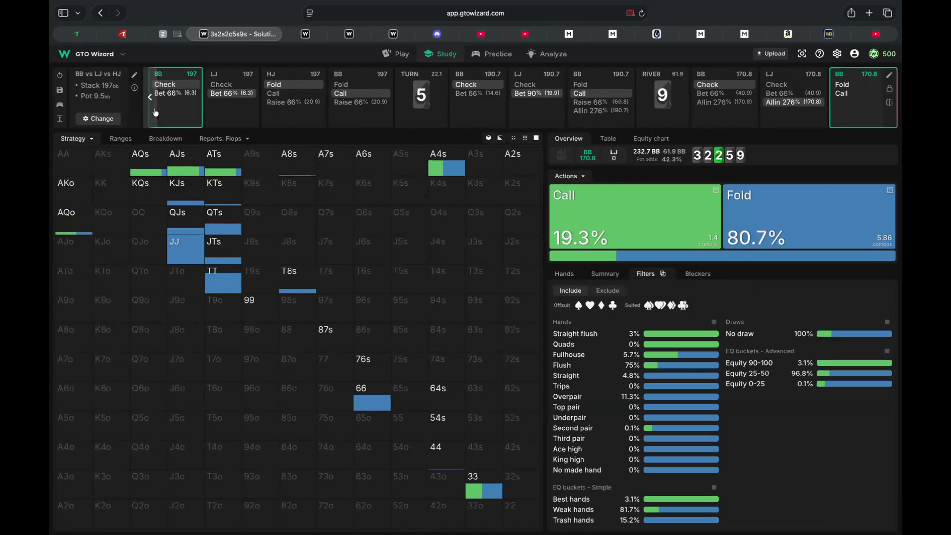
pyautogui.click(152, 114)
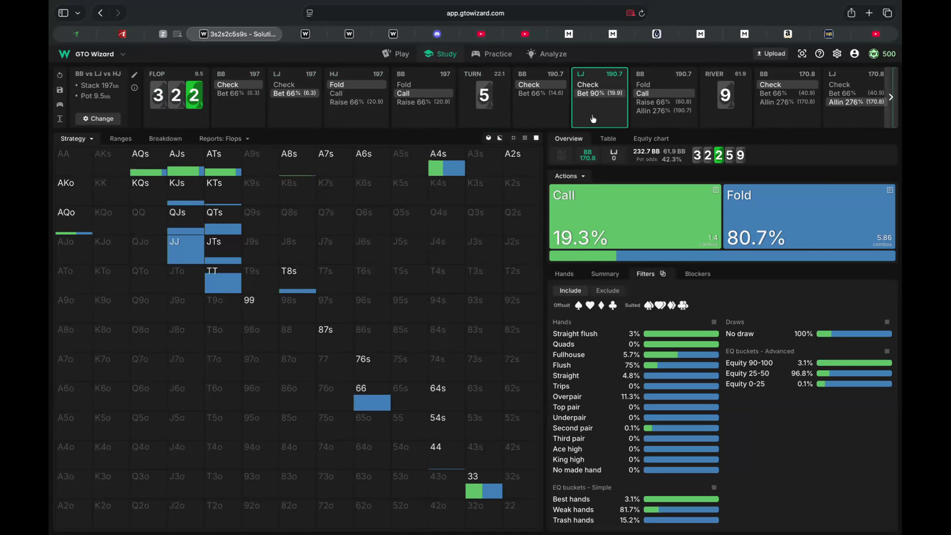
pyautogui.click(680, 125)
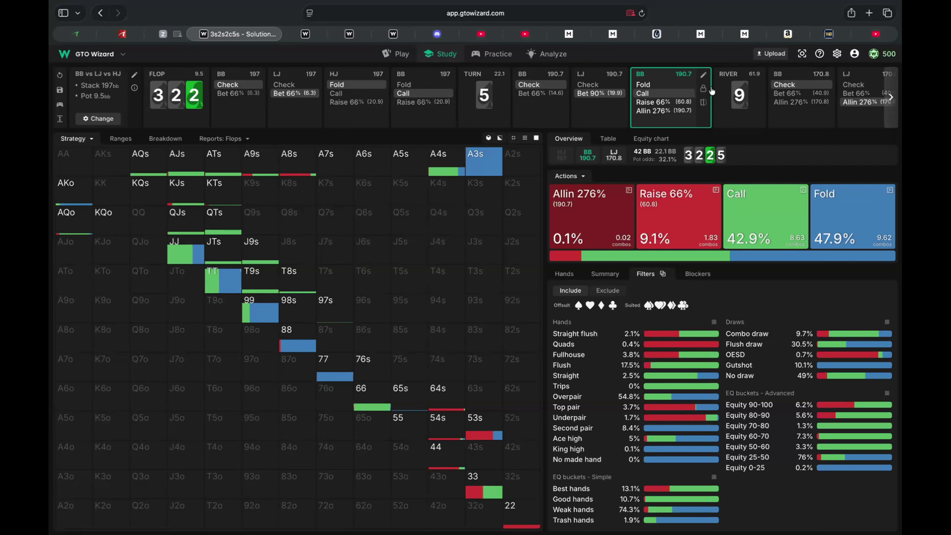
pyautogui.click(704, 107)
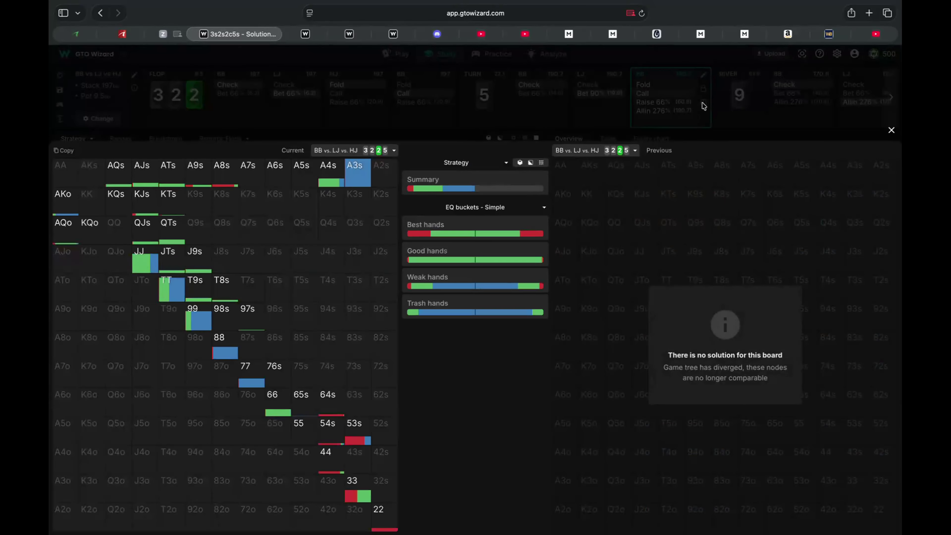
# Step: Close the strategy comparison and go back to LJ's turn decision after BB's check
pyautogui.click(890, 130)
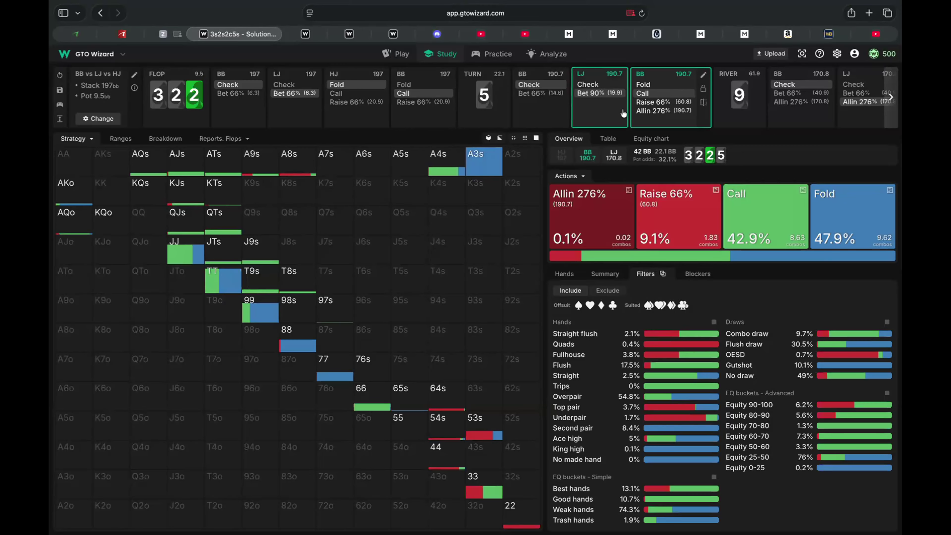
pyautogui.click(895, 112)
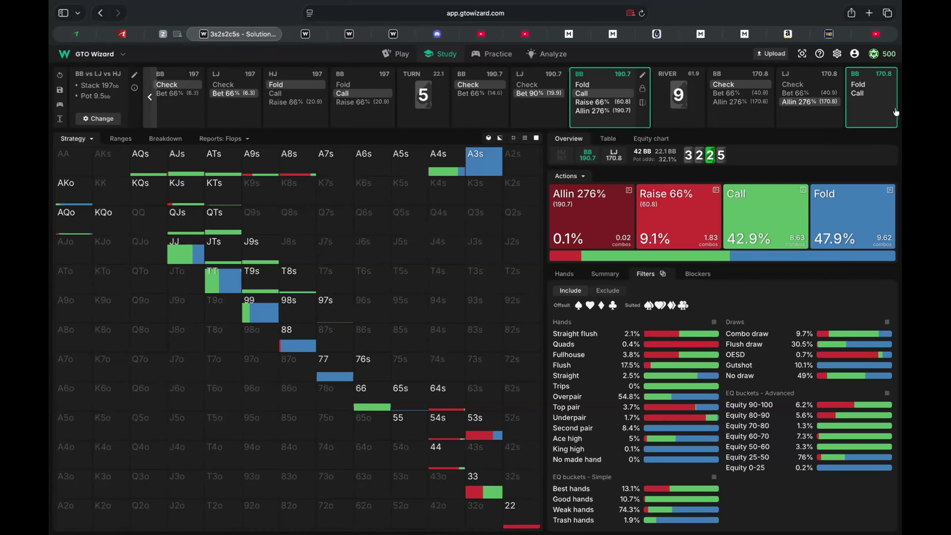
pyautogui.click(546, 109)
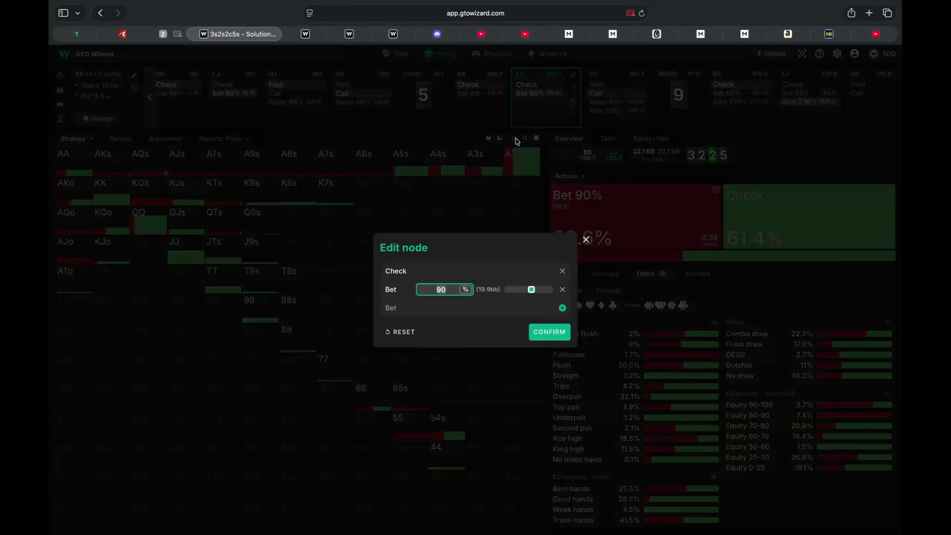
pyautogui.click(403, 330)
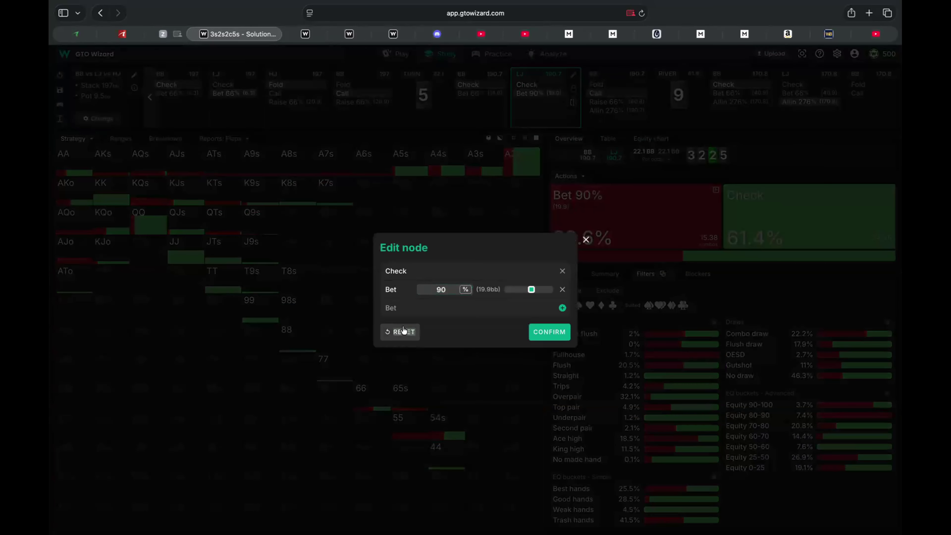
pyautogui.click(561, 271)
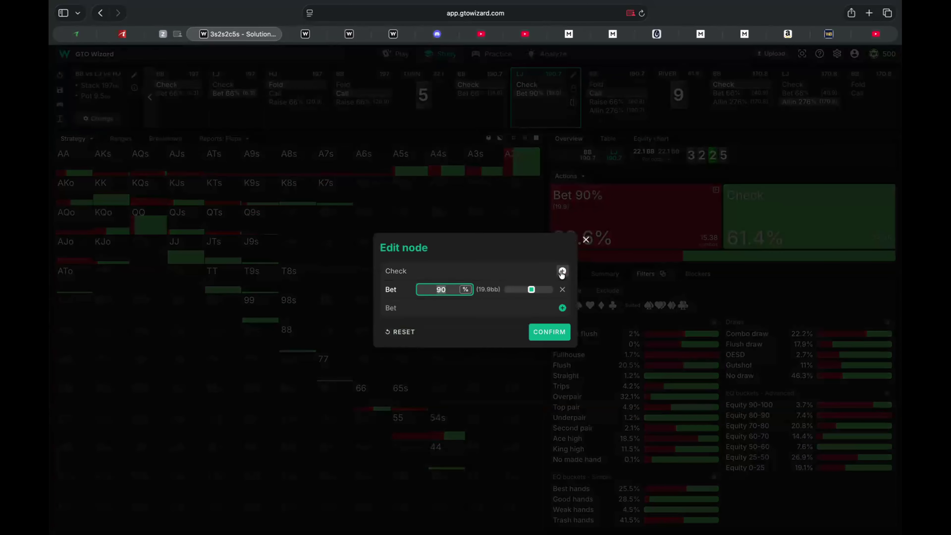
pyautogui.click(586, 240)
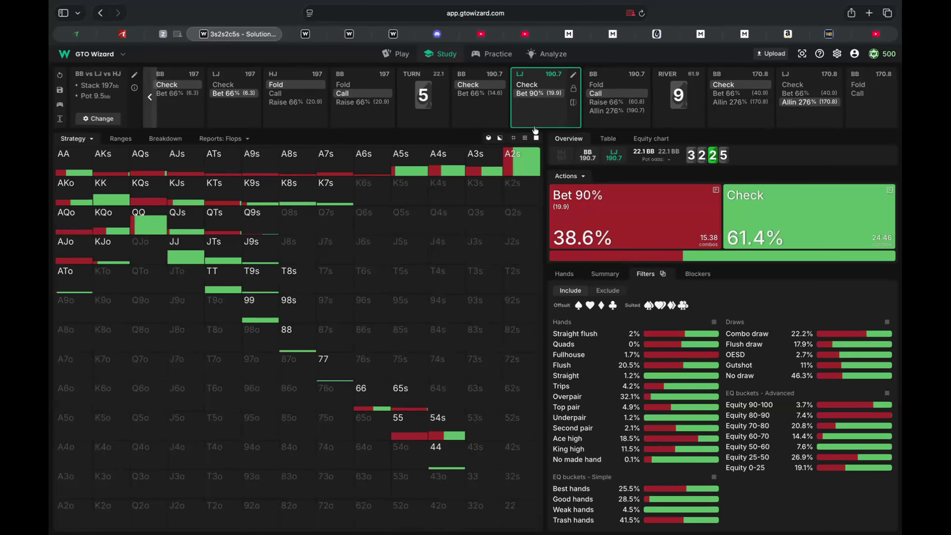
# Step: Set LJ's turn bet size to 33% of the pot and recalculate the solution
pyautogui.click(572, 75)
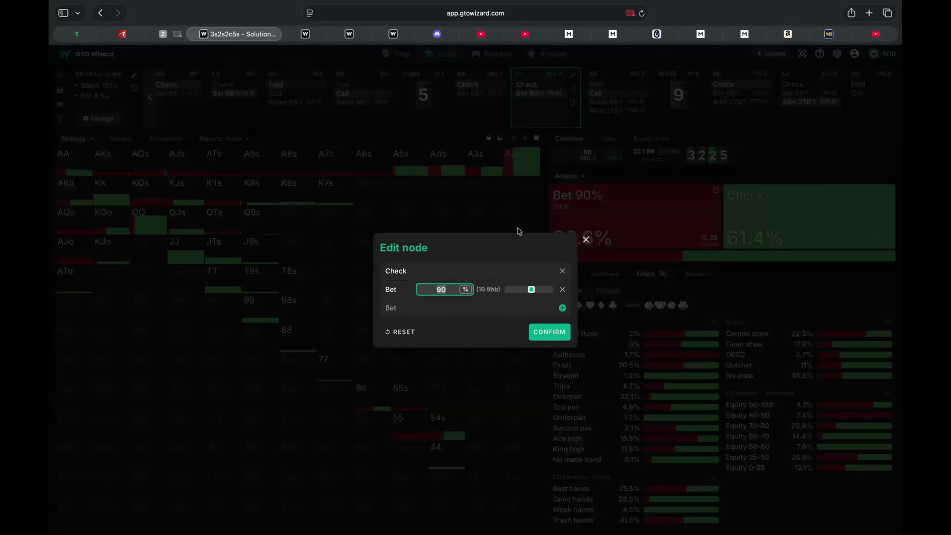
pyautogui.write('33')
pyautogui.click(549, 332)
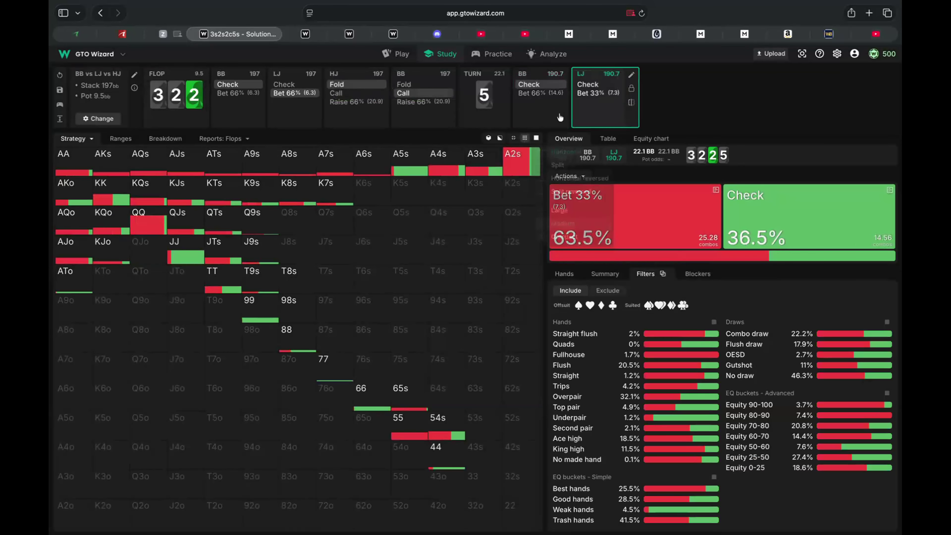
# Step: Choose Bet 33% for LJ and Call for BB on the turn, and set the river card to 9♠
pyautogui.click(589, 94)
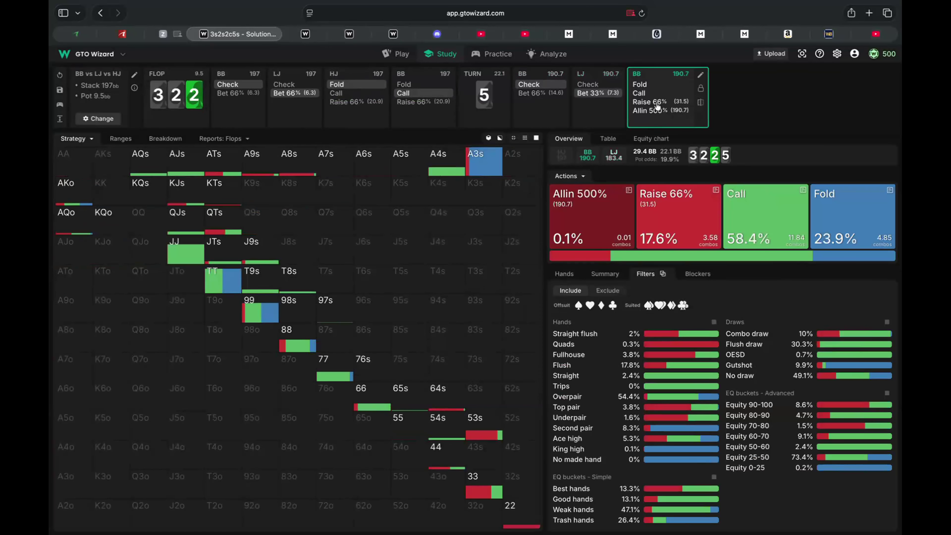
pyautogui.click(657, 94)
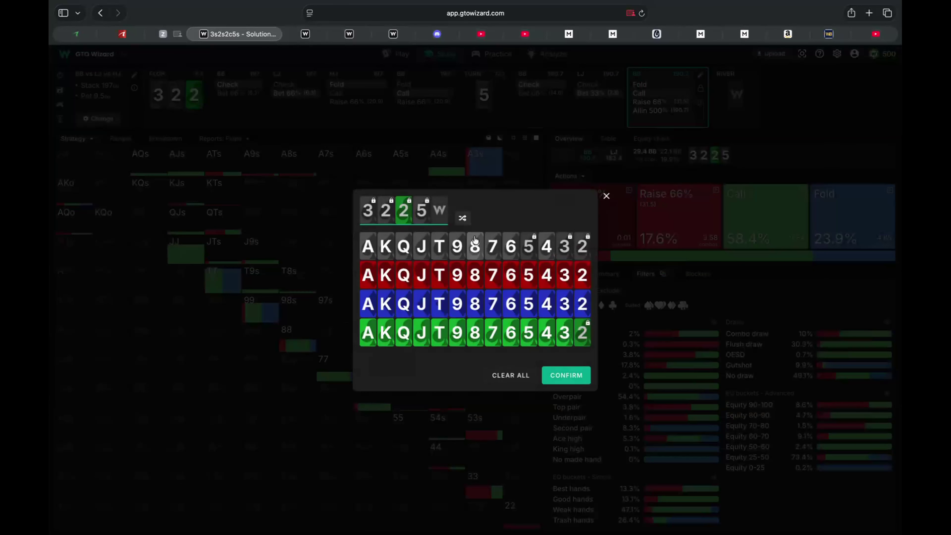
pyautogui.click(458, 246)
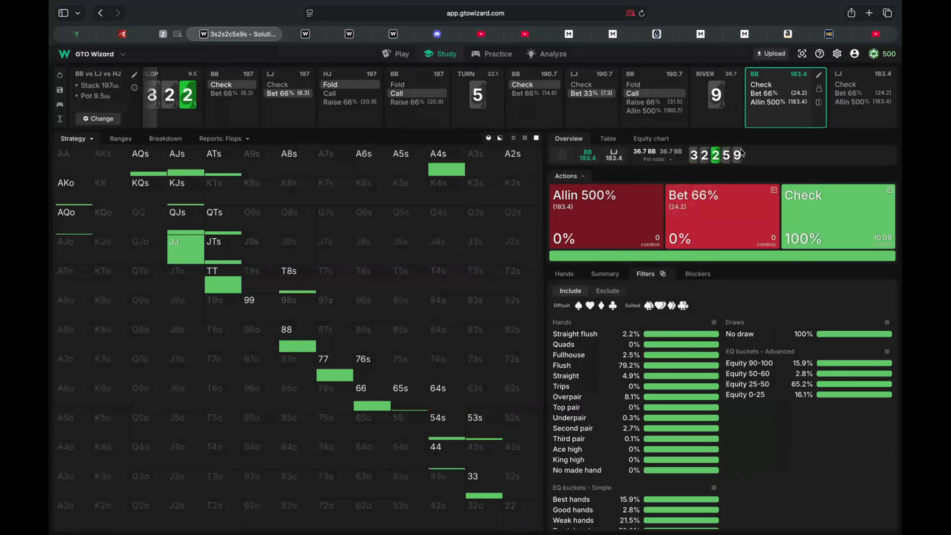
# Step: Choose Check for BB on the 9♠ river and inspect LJ's strategy with the 65s combos
pyautogui.click(776, 86)
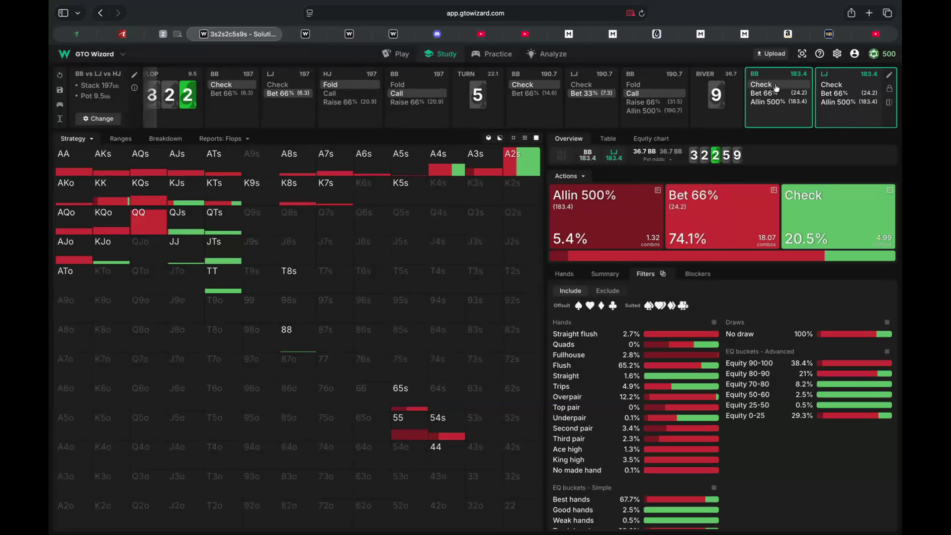
pyautogui.moveTo(422, 403)
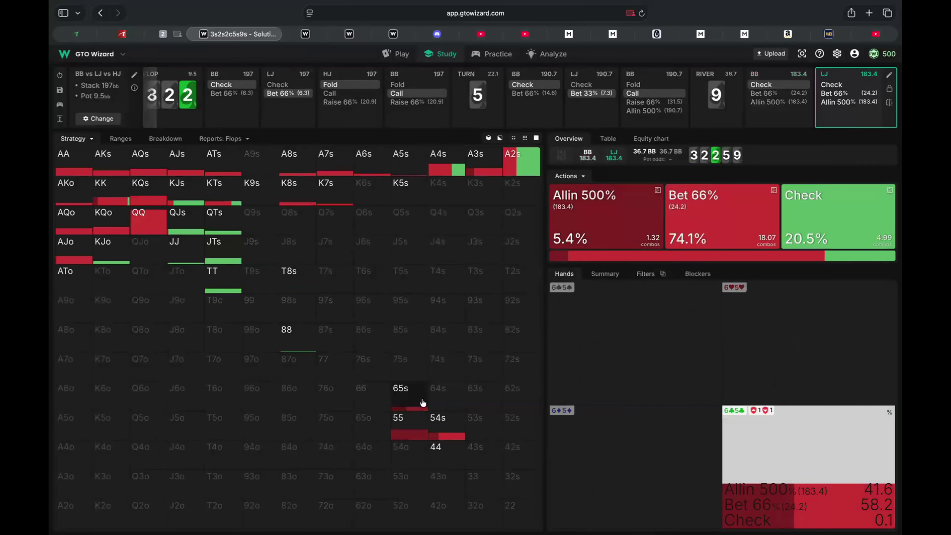
pyautogui.click(608, 279)
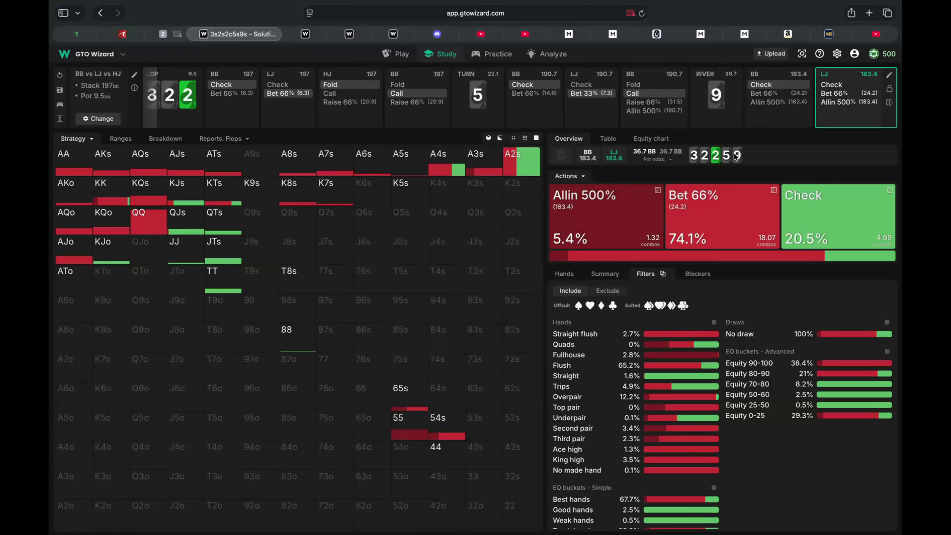
# Step: Replace the river card with 9♣
pyautogui.click(716, 99)
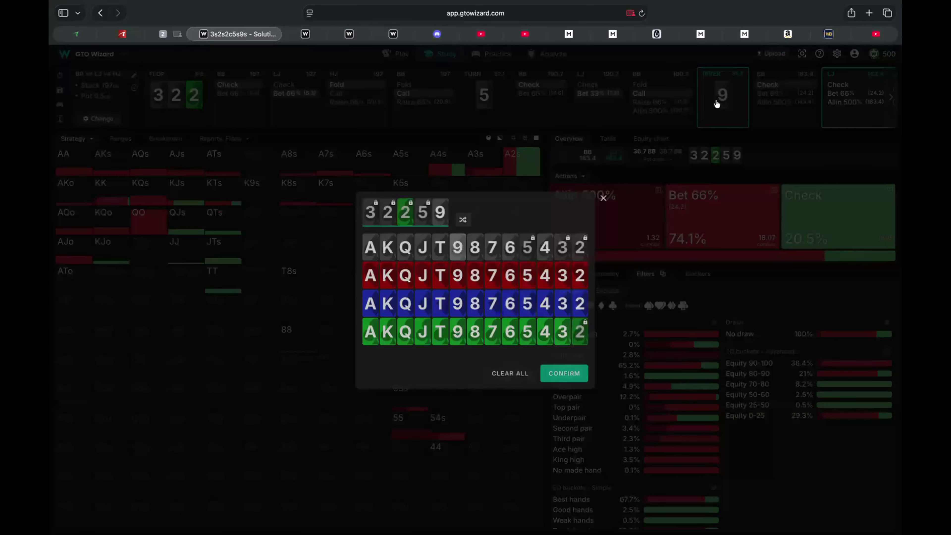
pyautogui.click(439, 210)
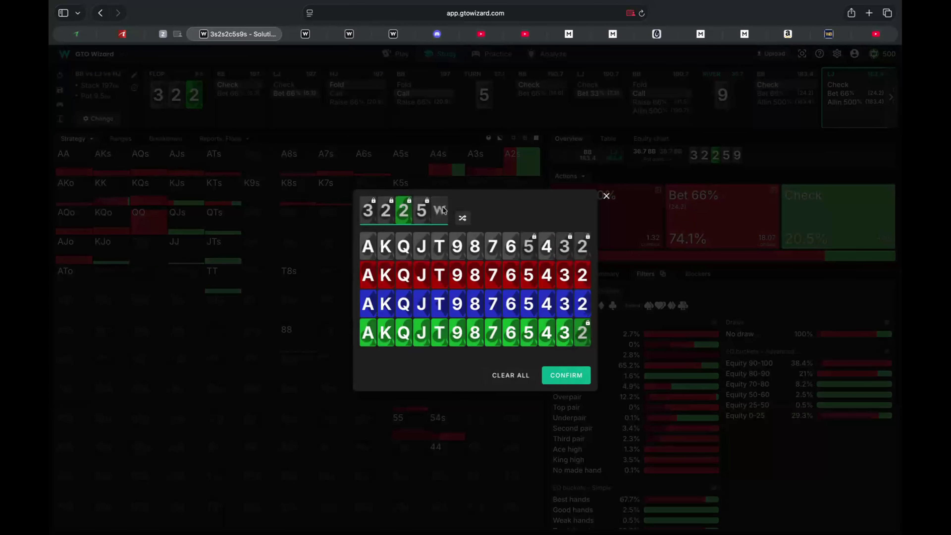
pyautogui.click(456, 335)
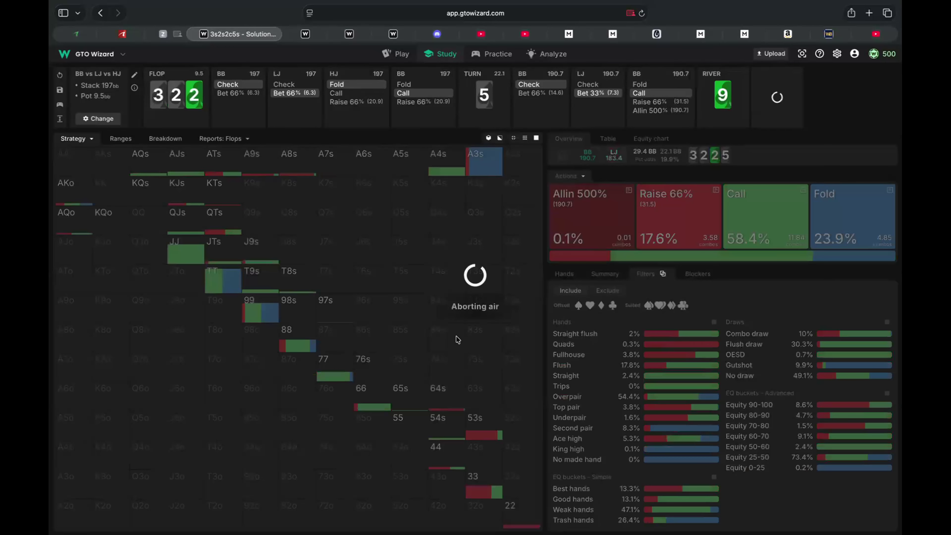
# Step: Choose Check for BB on the 9♣ river and inspect LJ's strategy with the 65s combos
pyautogui.click(764, 85)
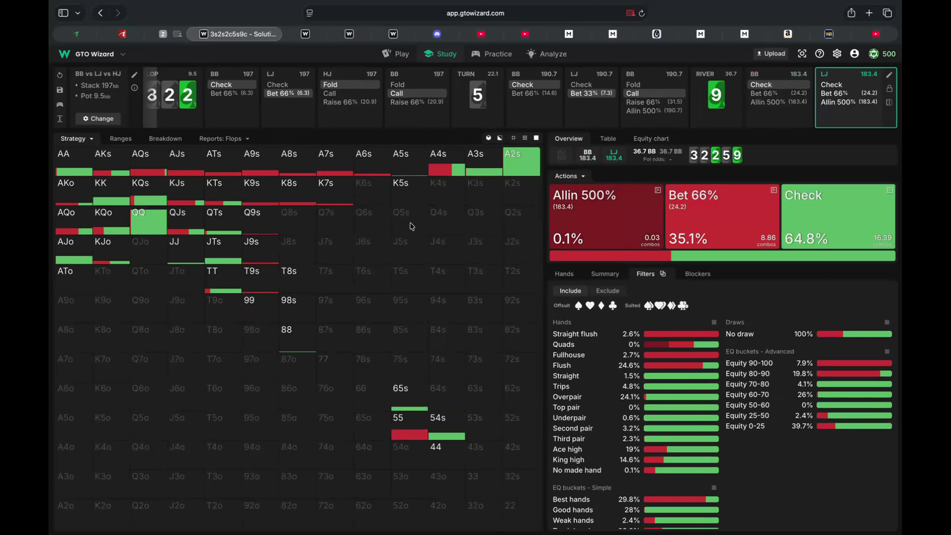
pyautogui.click(411, 395)
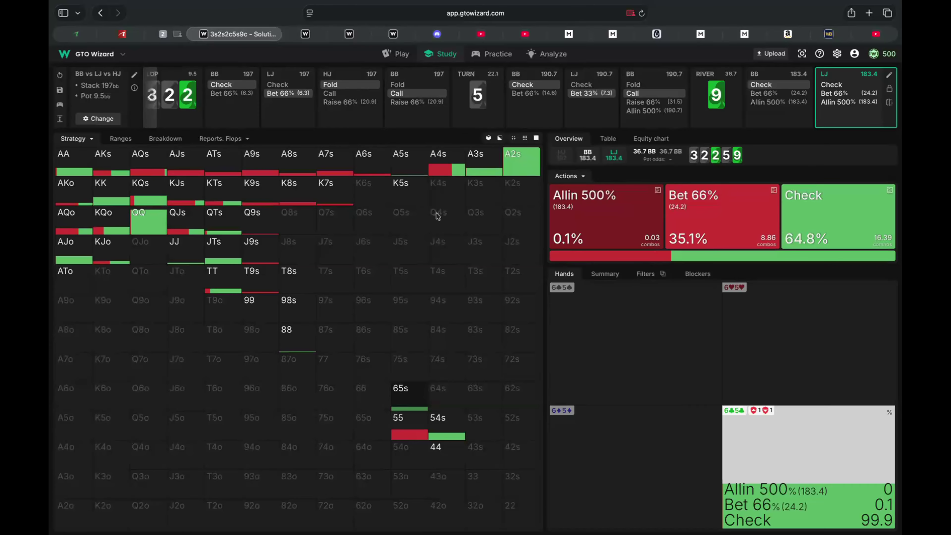
pyautogui.moveTo(542, 52)
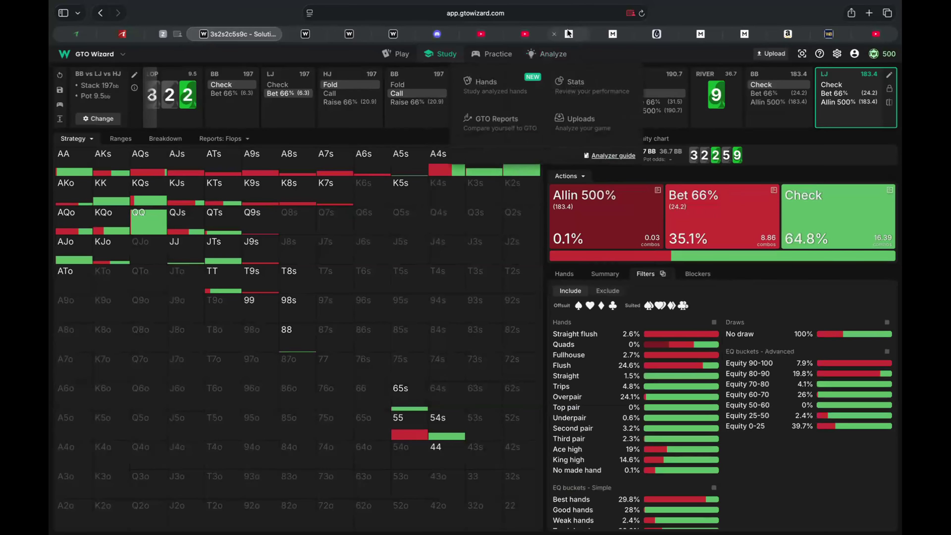
pyautogui.moveTo(568, 33)
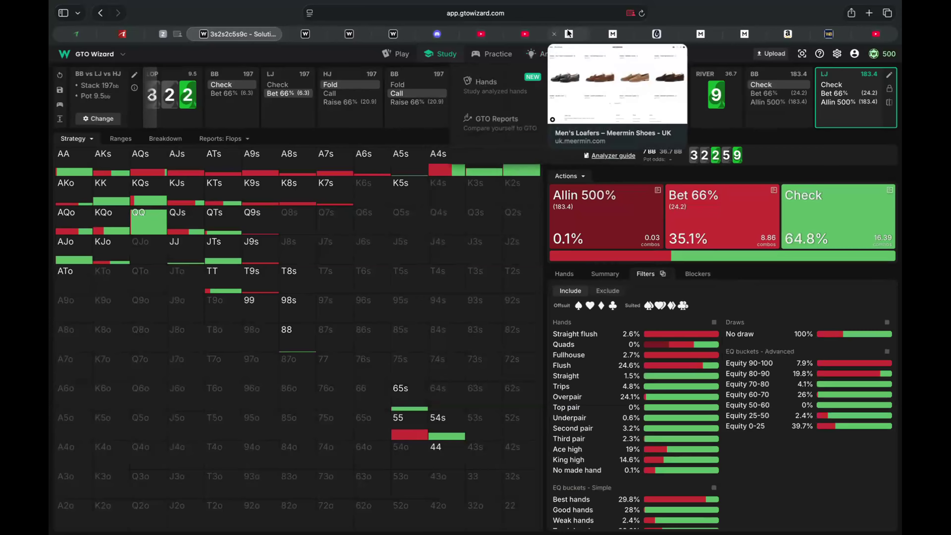